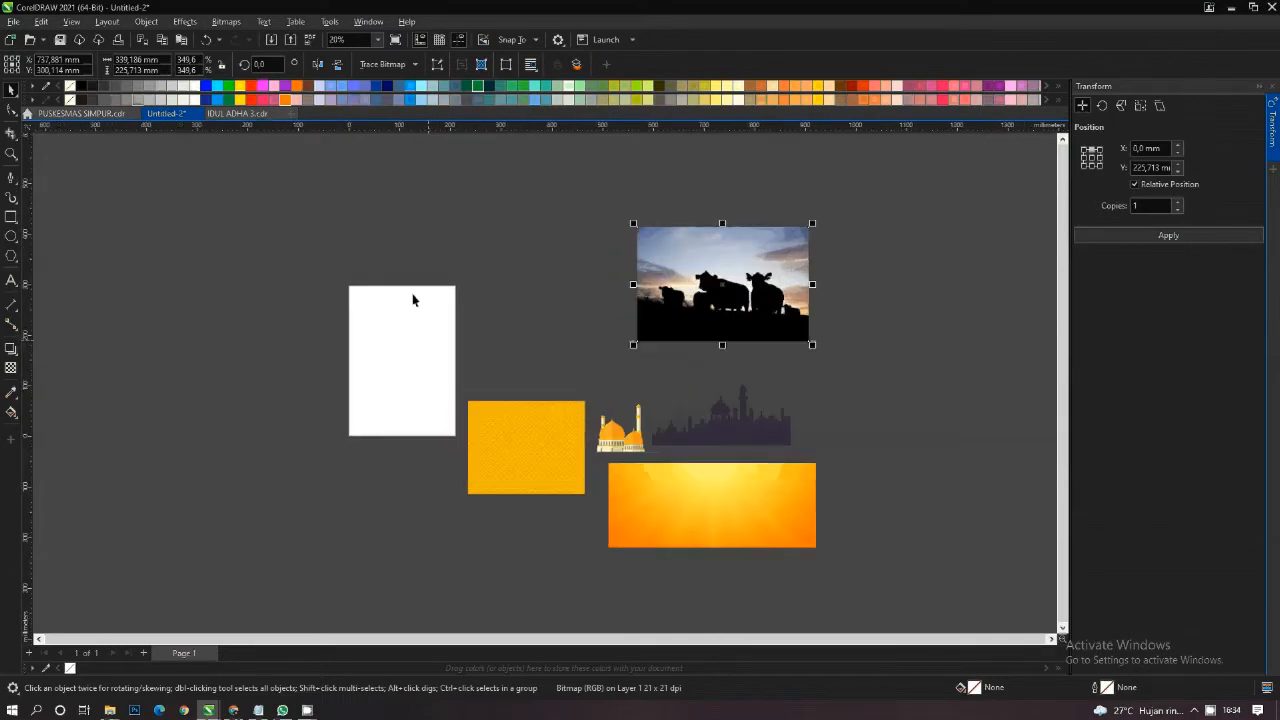
# - Set the page size to 400 mm wide by 100 mm high
pyautogui.doubleClick(130, 60)
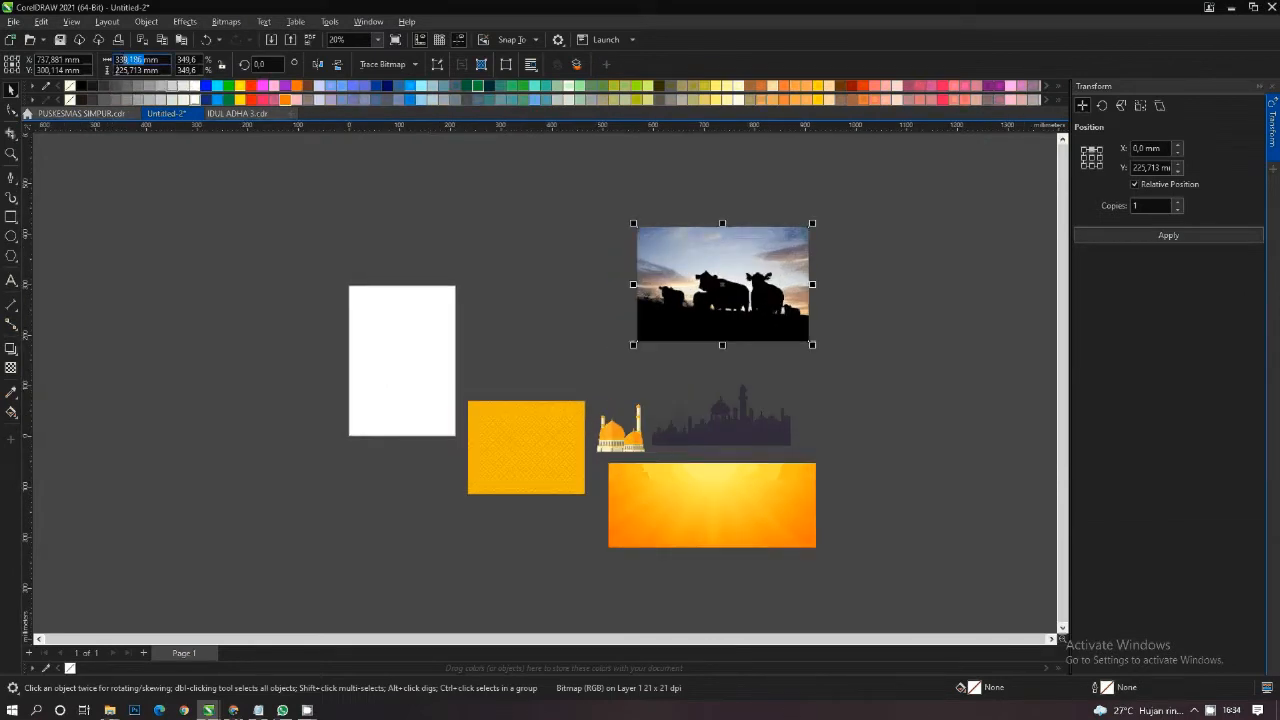
pyautogui.click(254, 197)
pyautogui.doubleClick(150, 60)
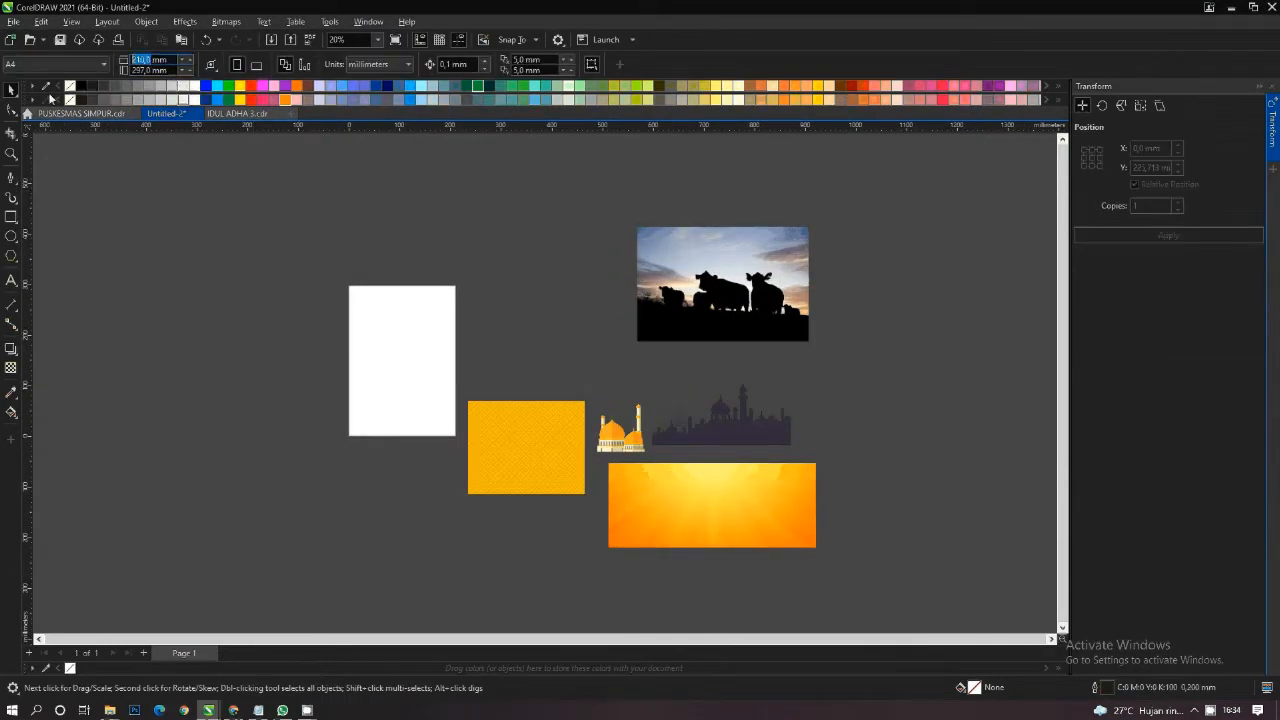
pyautogui.write('4')
pyautogui.doubleClick(150, 70)
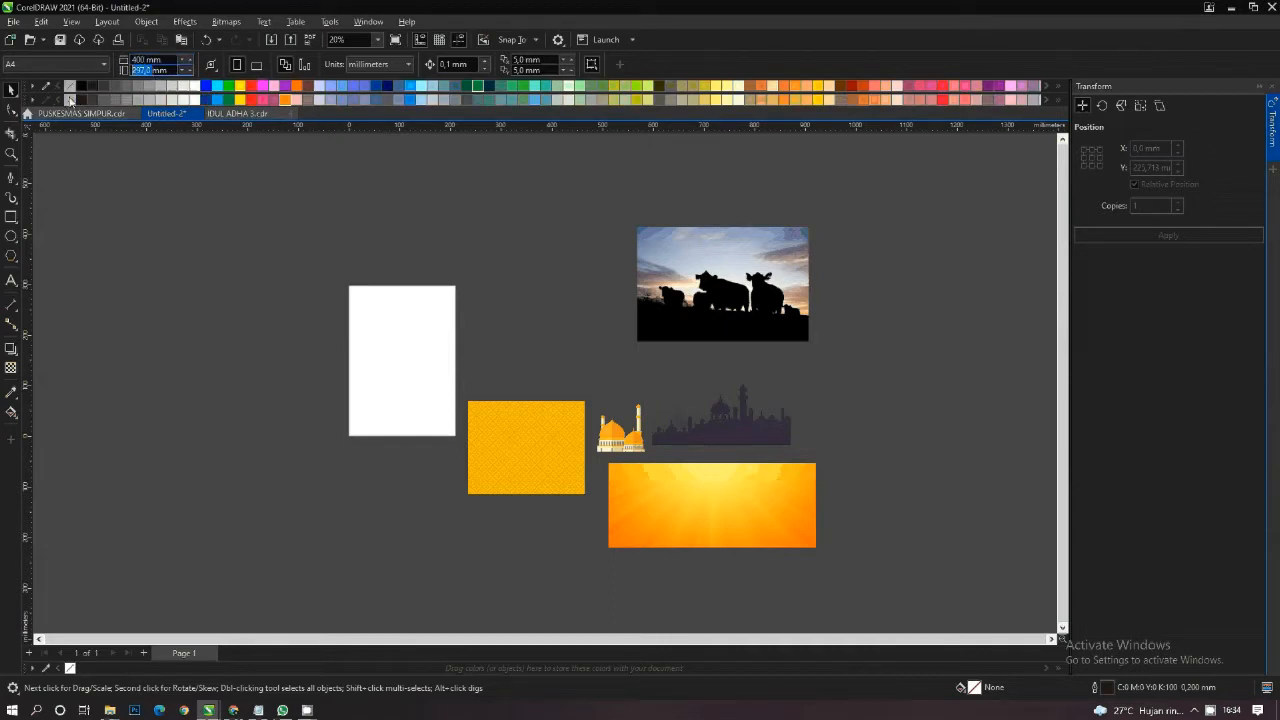
pyautogui.write('100')
pyautogui.press('Return')
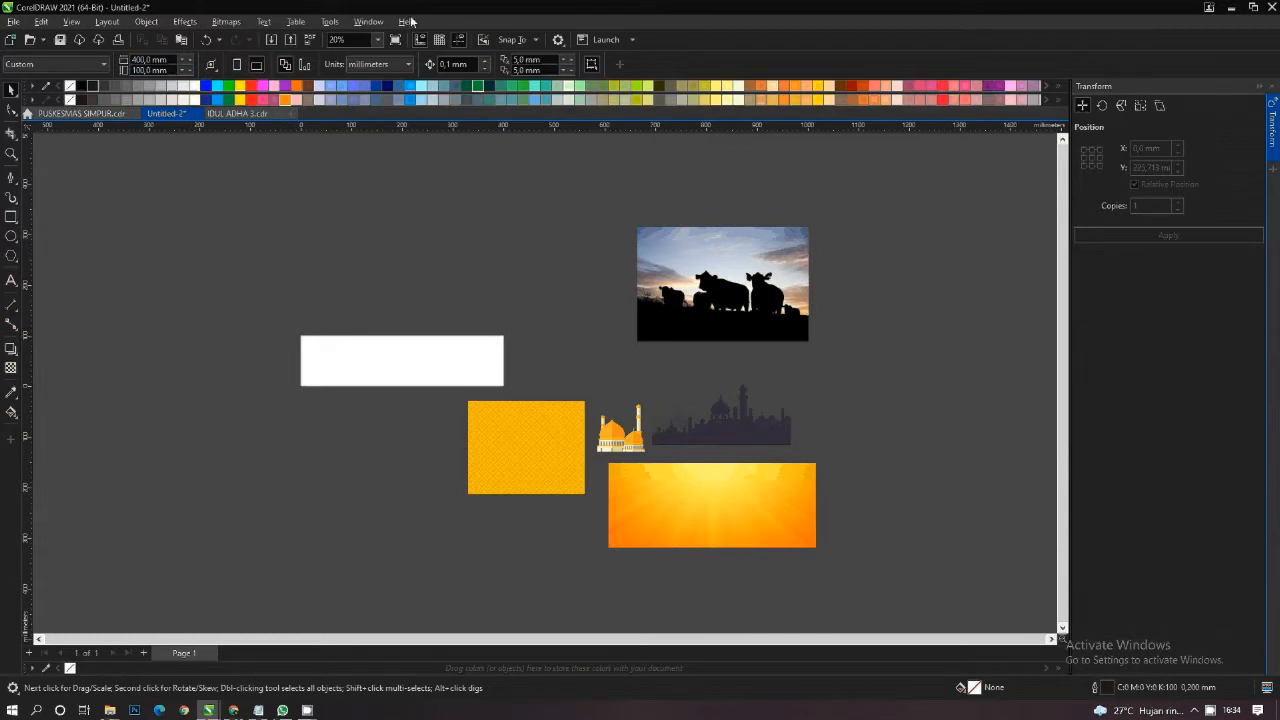
# - Create a page-sized rectangle with a black outline and a white fill
pyautogui.doubleClick(11, 216)
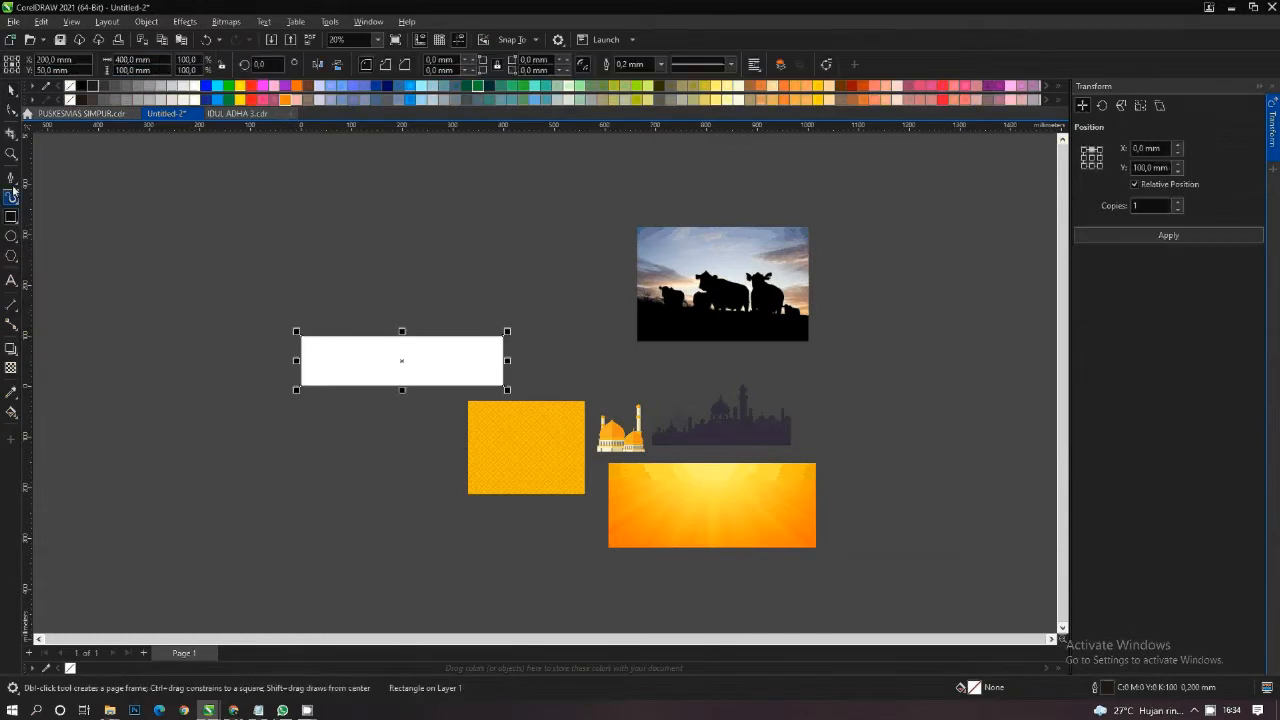
pyautogui.click(11, 89)
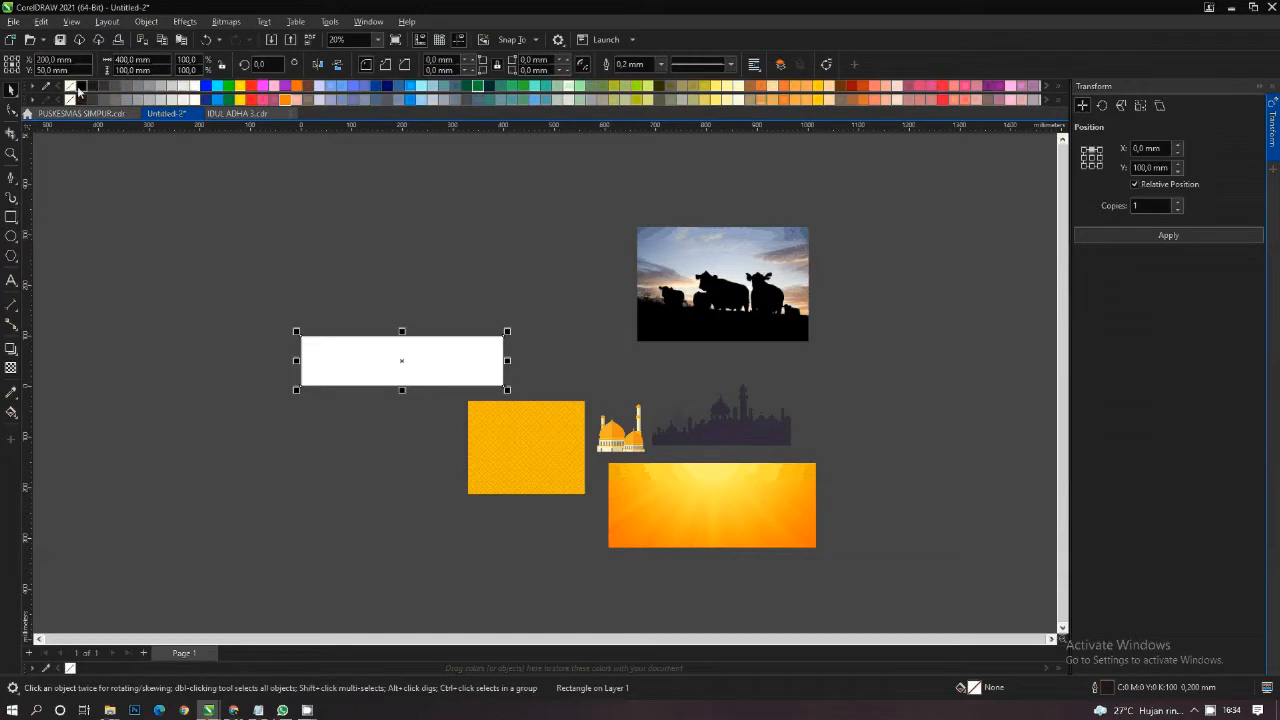
pyautogui.rightClick(80, 87)
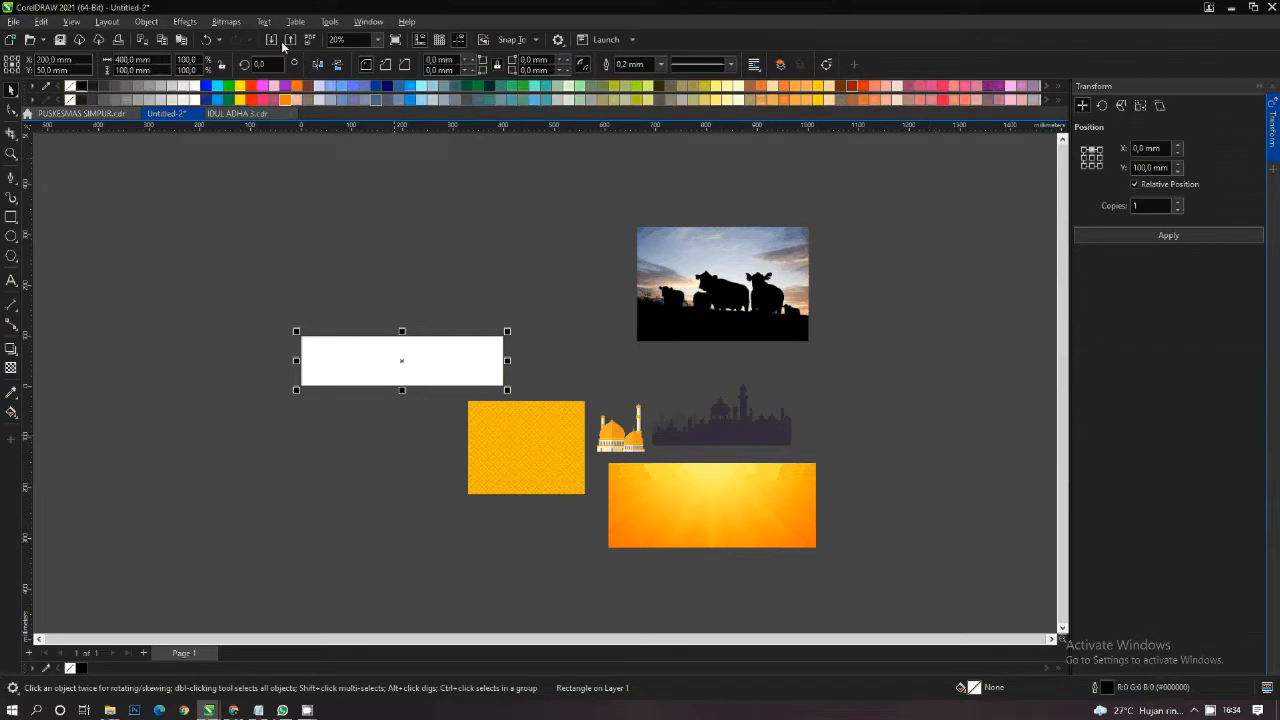
pyautogui.click(194, 88)
# - Start an artistic text on the white banner with the first line "Selamat Hari Raya"
pyautogui.scroll(5, 352, 350)
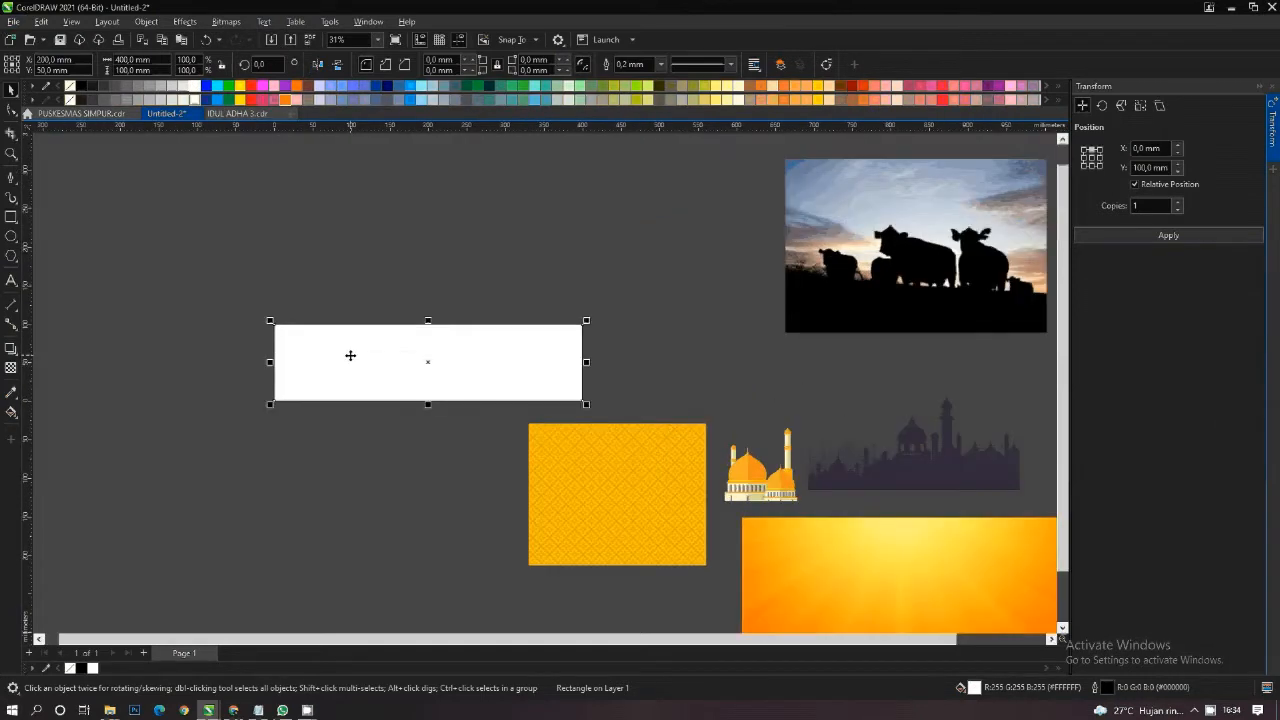
pyautogui.click(11, 280)
pyautogui.click(277, 390)
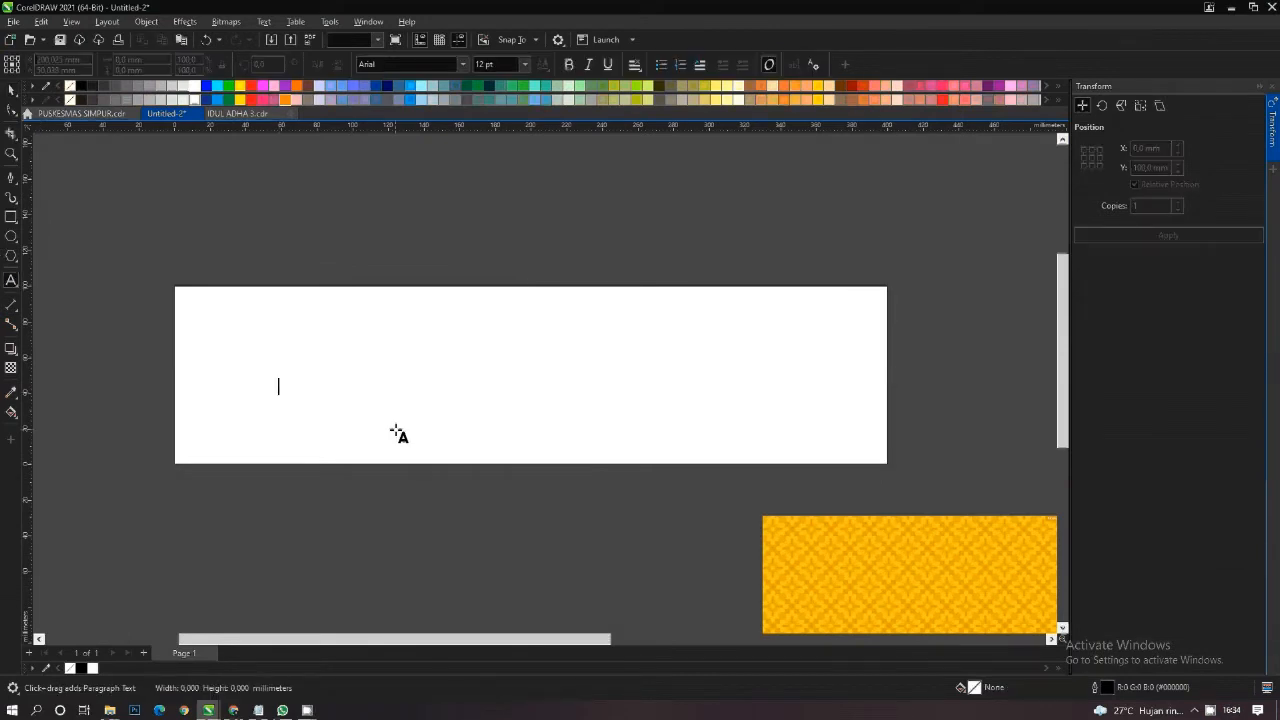
pyautogui.write('S')
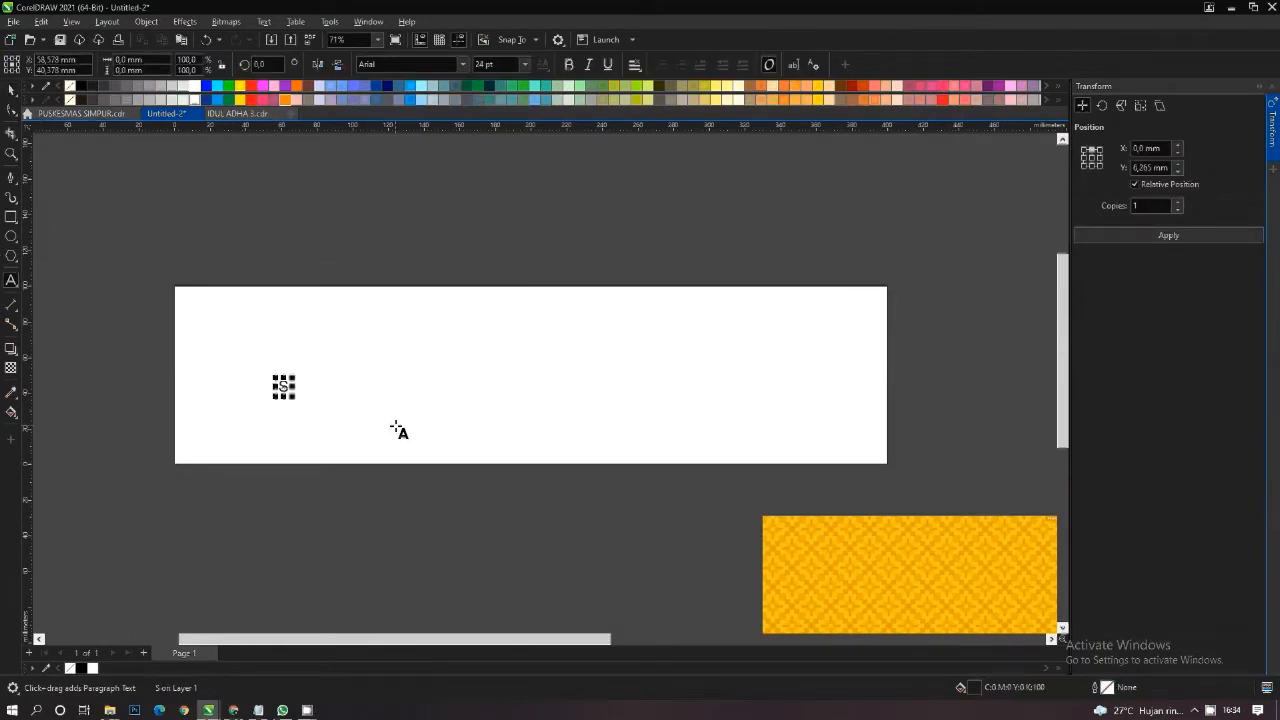
pyautogui.write('elamat Hari')
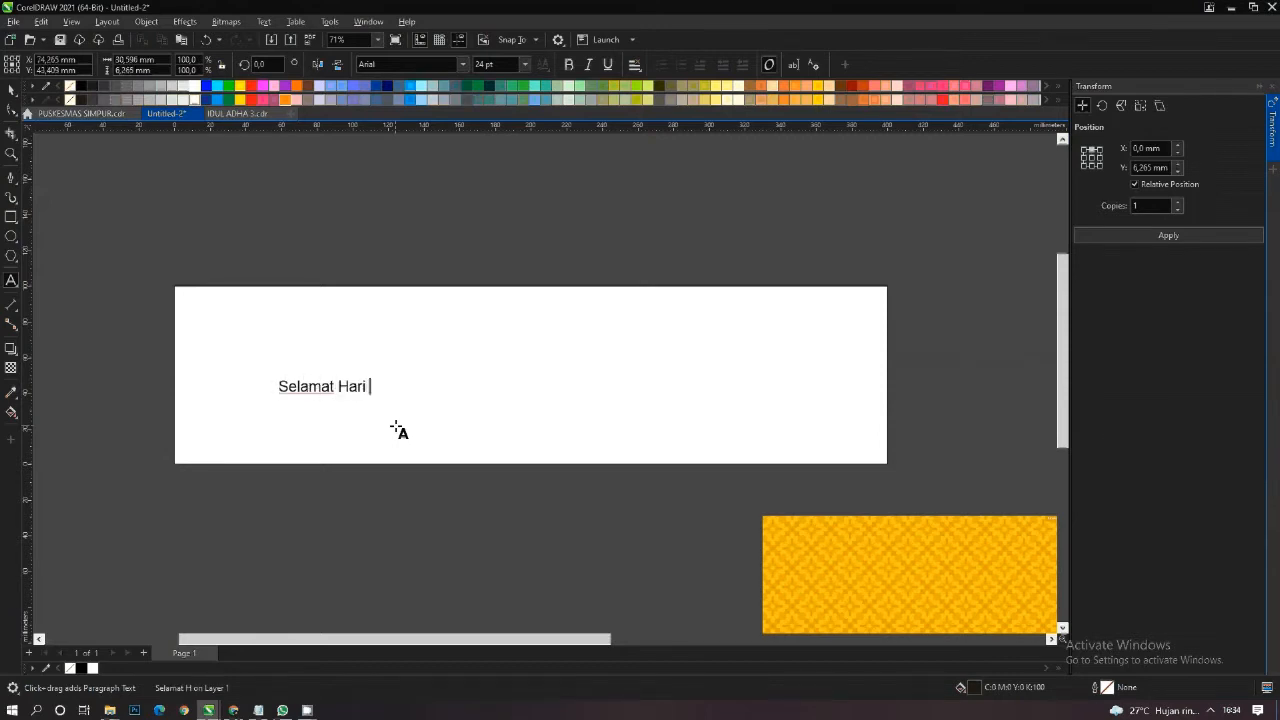
pyautogui.write(' Raya')
pyautogui.press('Escape')
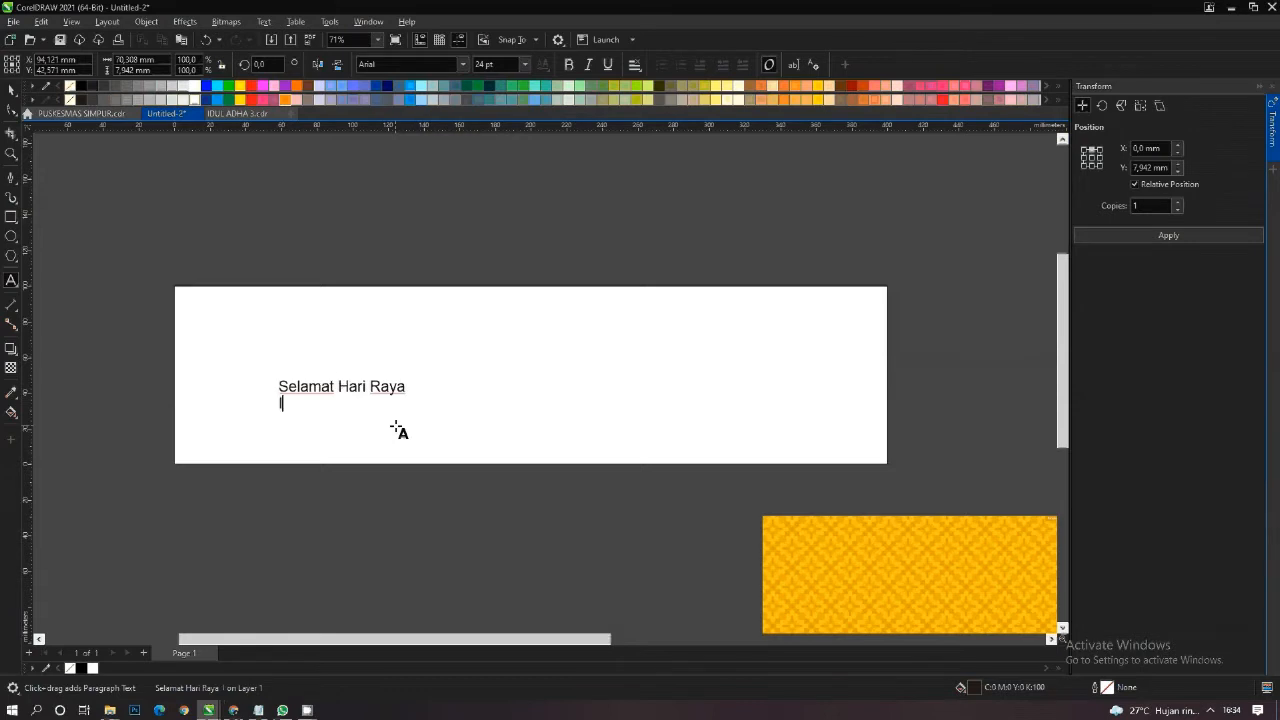
# - Add "Idul Adha 1442 H" as the second line of the banner text
pyautogui.write('Idul A')
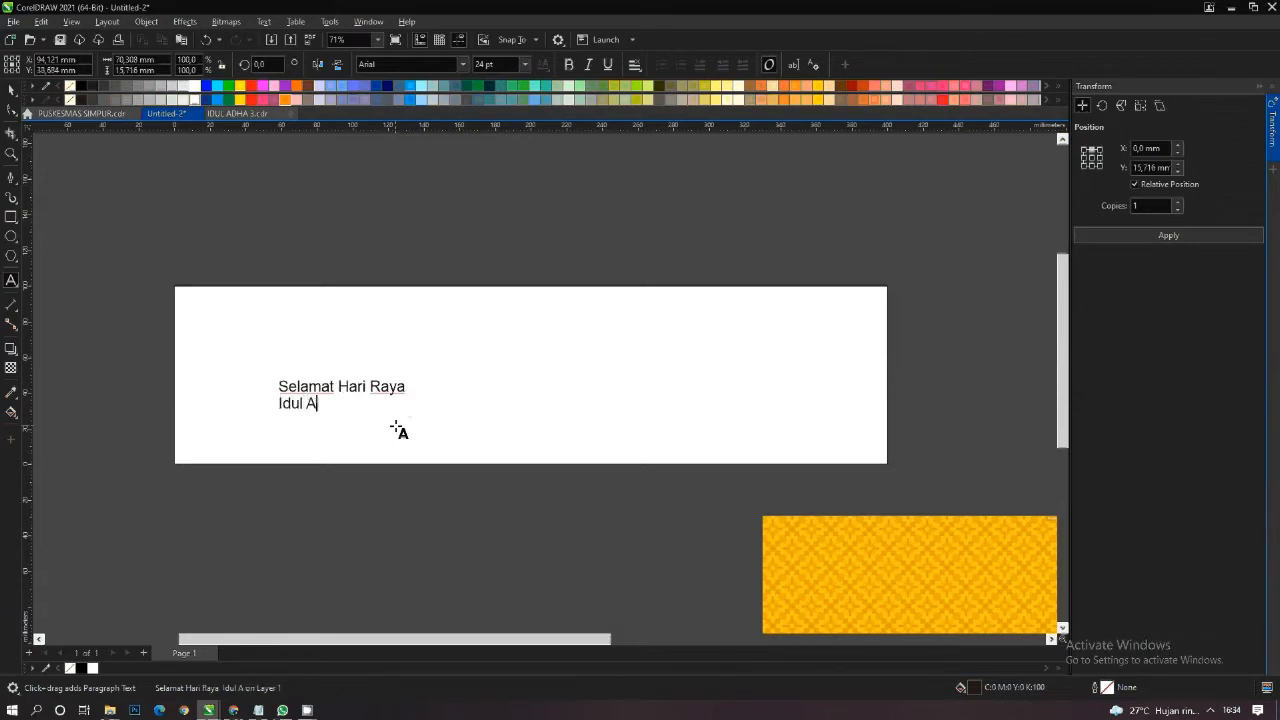
pyautogui.write('dha 1442 H')
pyautogui.press('Return')
# - Add the third text line "Dengan Berkurban Kita Tingkatkan Ketaqwaan Kita Kepada Allah SWT" and finish text entry
pyautogui.write('D')
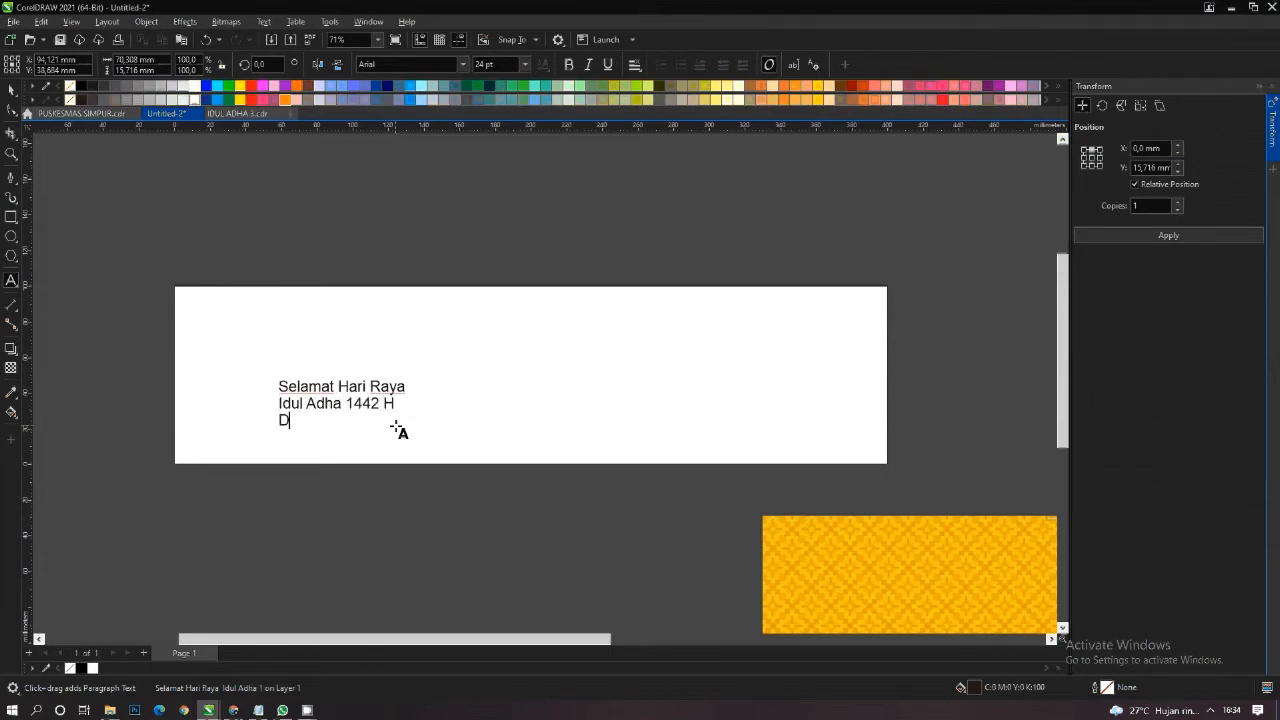
pyautogui.write('engan Be')
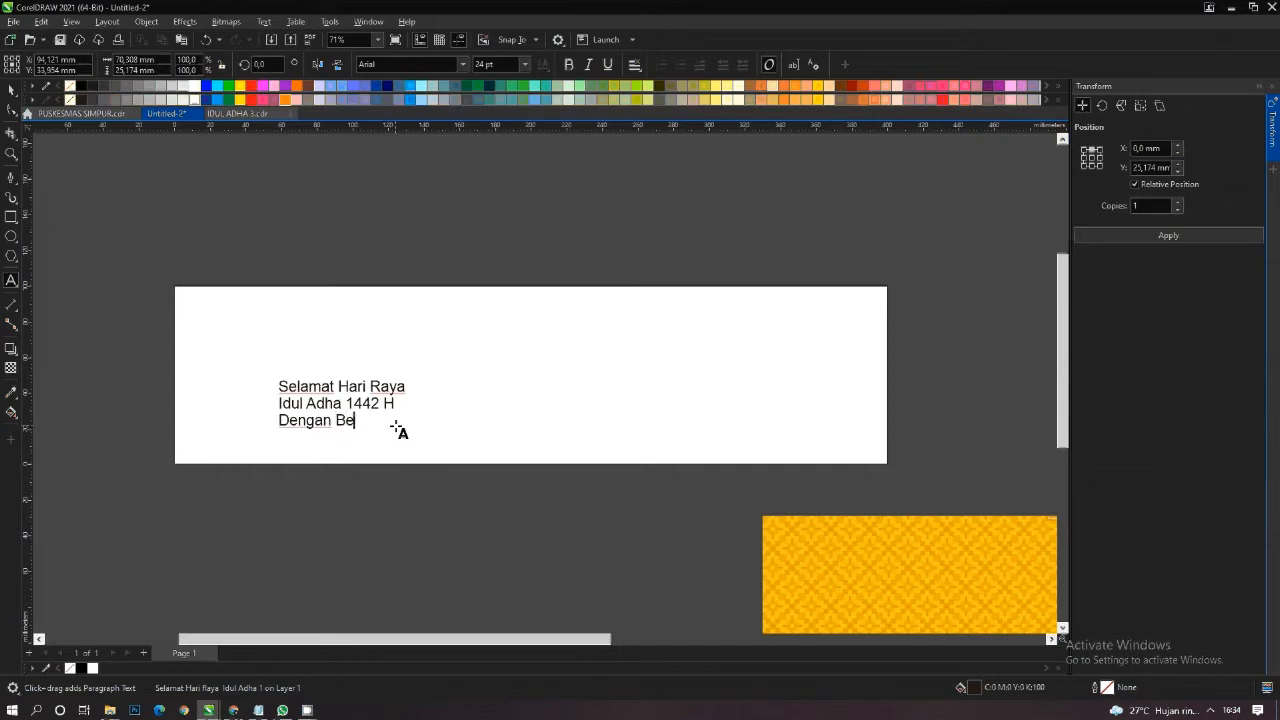
pyautogui.write('rkurban Kita Tingkatkan ')
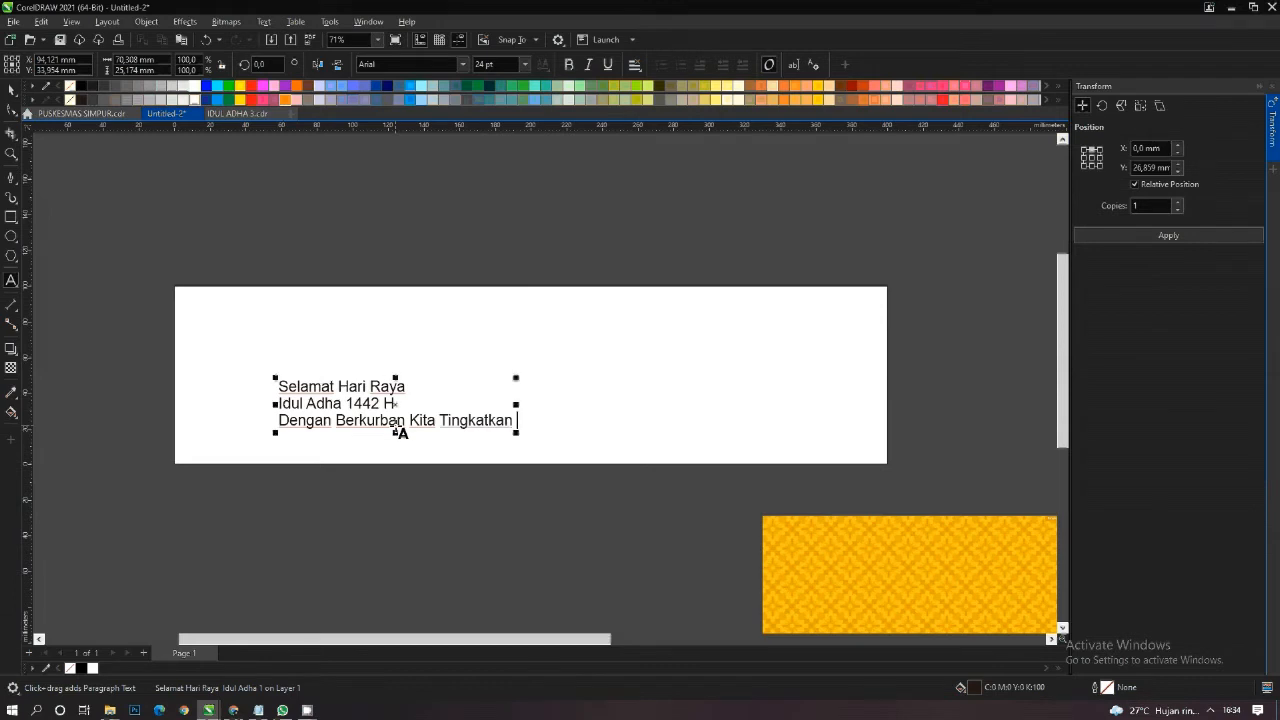
pyautogui.write('Ketaqwa')
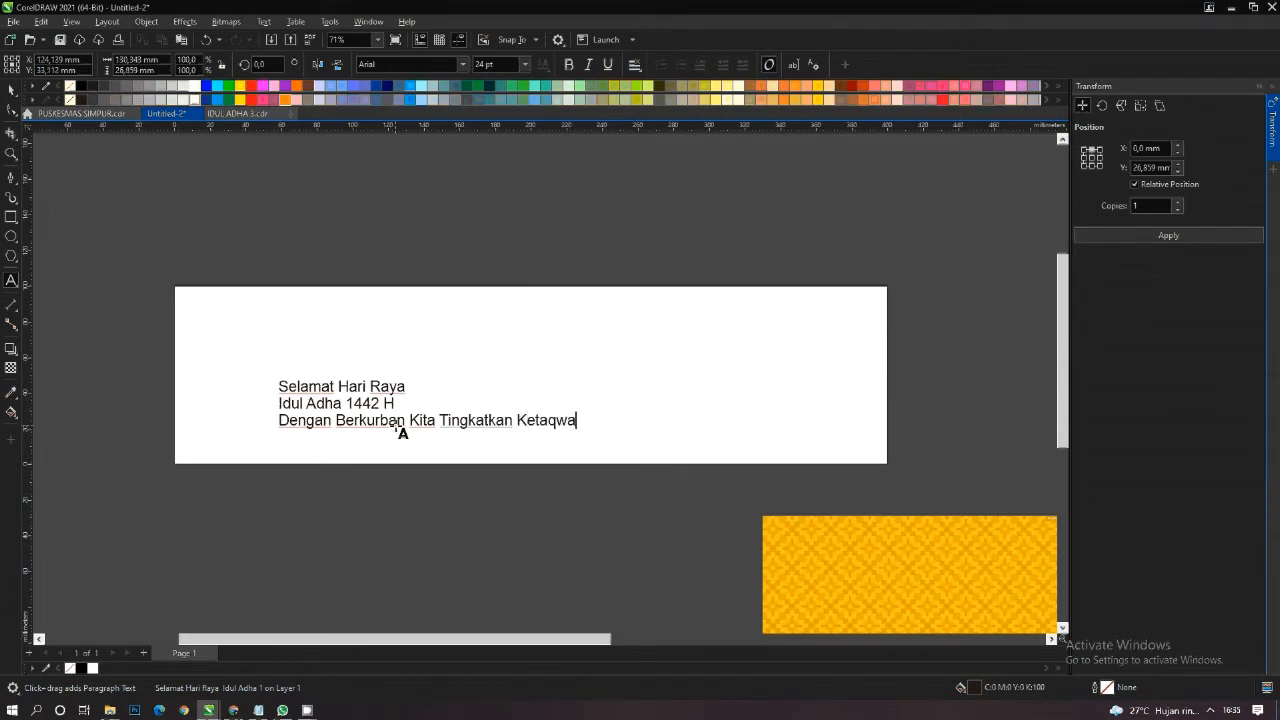
pyautogui.write('an Ki')
pyautogui.write('ta ')
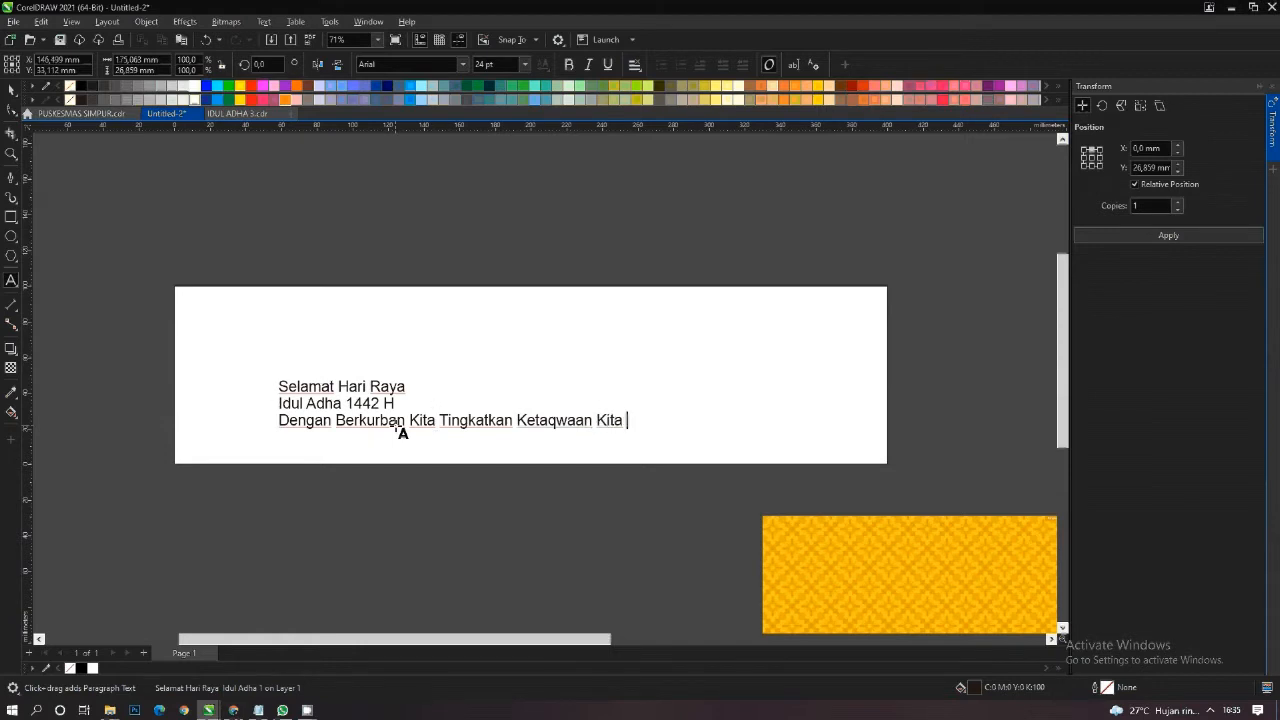
pyautogui.write('Kepada A')
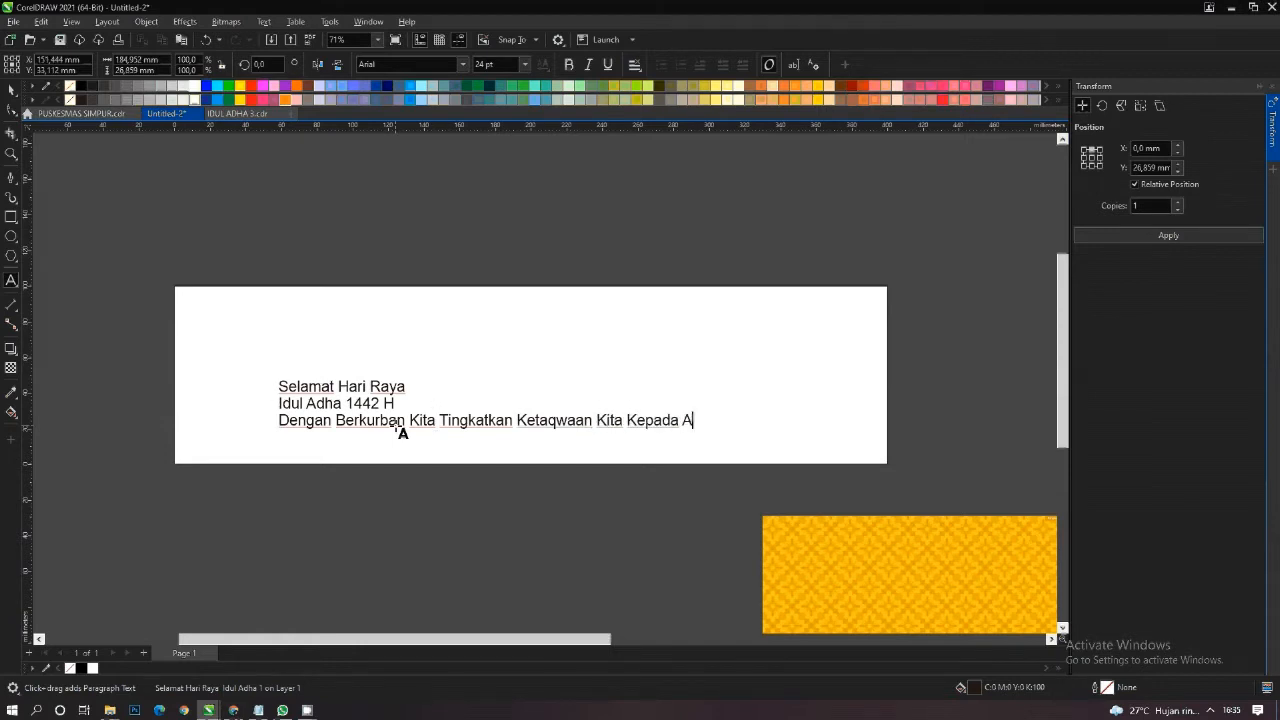
pyautogui.write('llah SWT')
pyautogui.press('Escape')
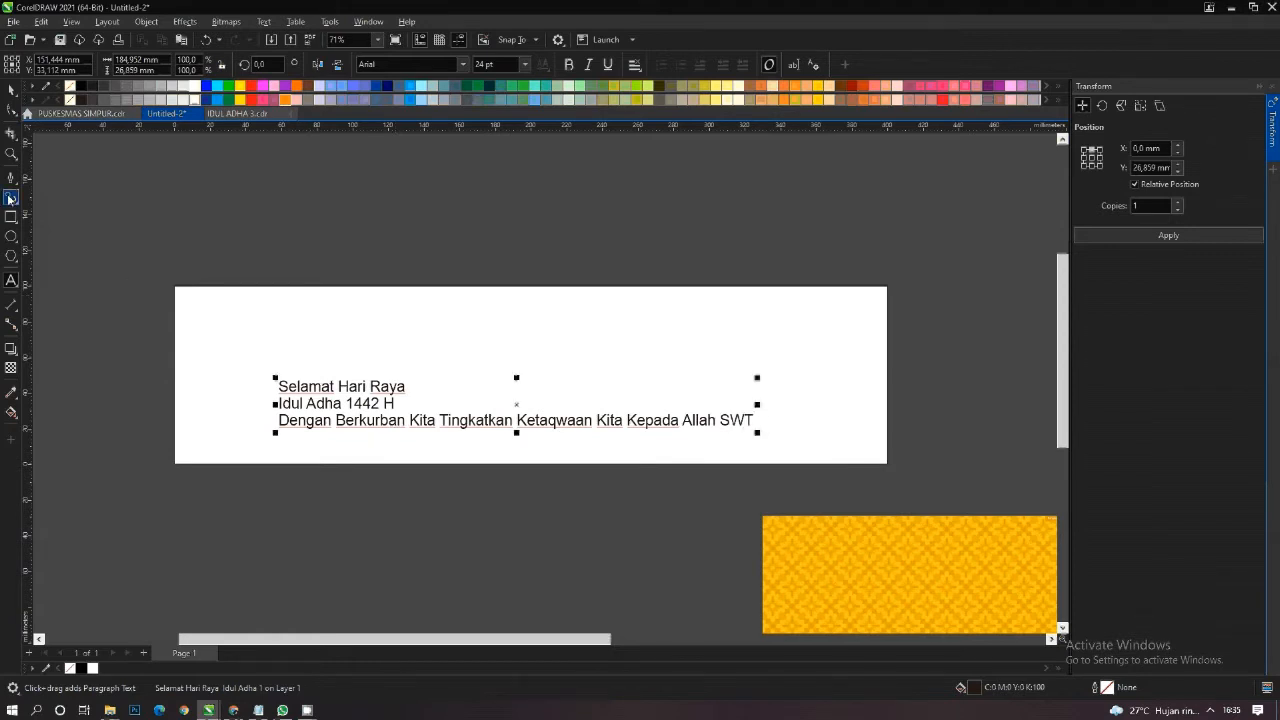
# - Break the text apart into separate lines and set "Selamat Hari Raya" in the Ballpark font
pyautogui.click(10, 89)
pyautogui.hotkey('ctrl', 'k')
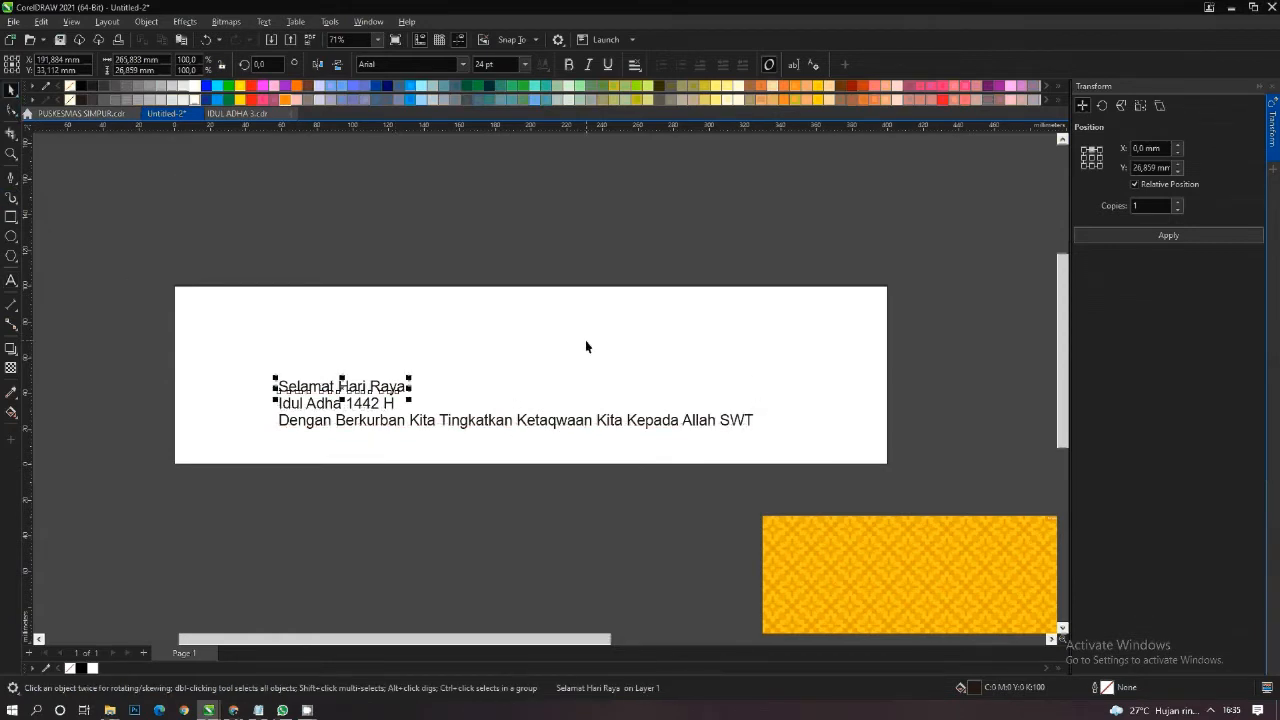
pyautogui.click(464, 64)
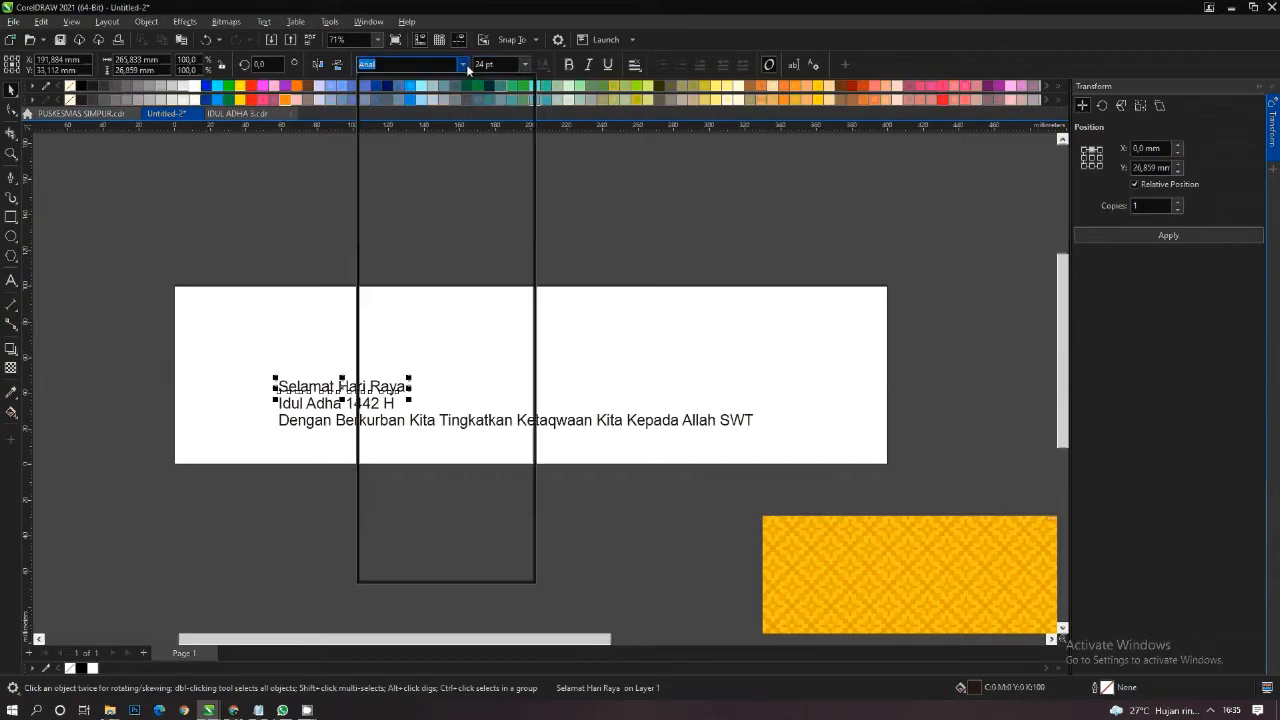
pyautogui.click(480, 122)
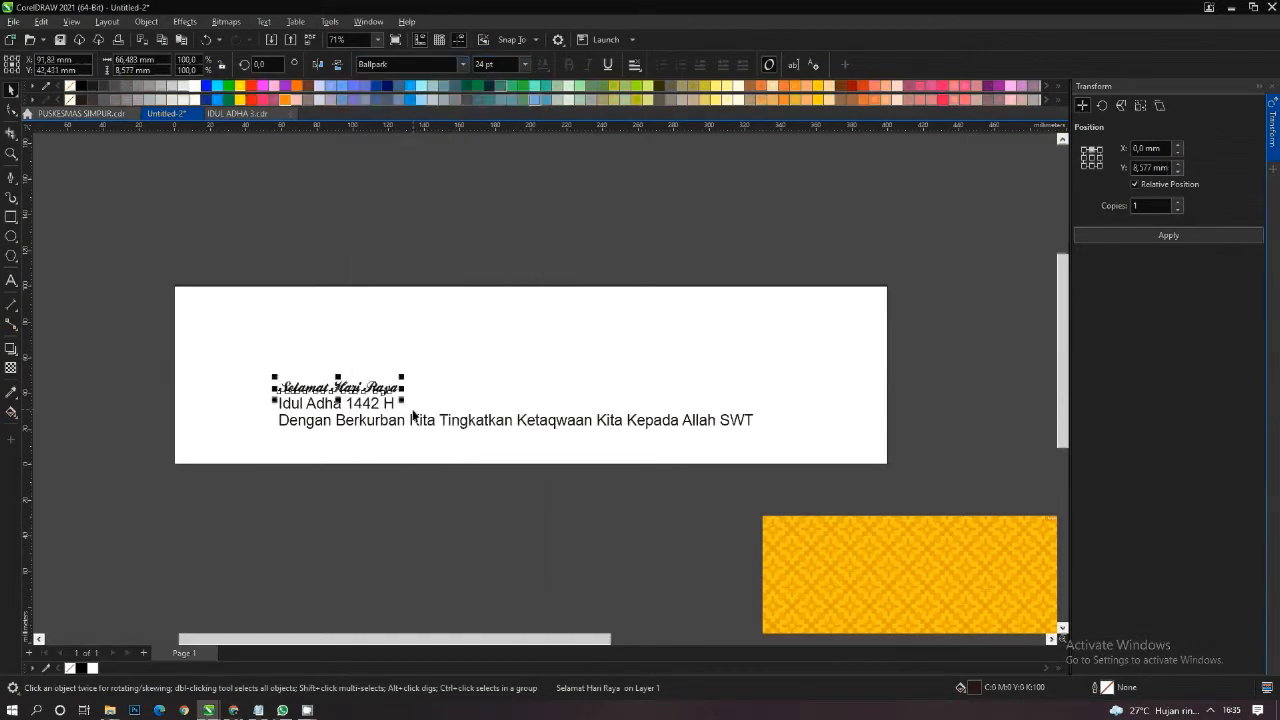
# - Enlarge "Selamat Hari Raya" proportionally to about 242 mm wide and place it in the banner's upper left area
pyautogui.moveTo(402, 401); pyautogui.dragTo(696, 512)
pyautogui.hotkey('ctrl', 'z')
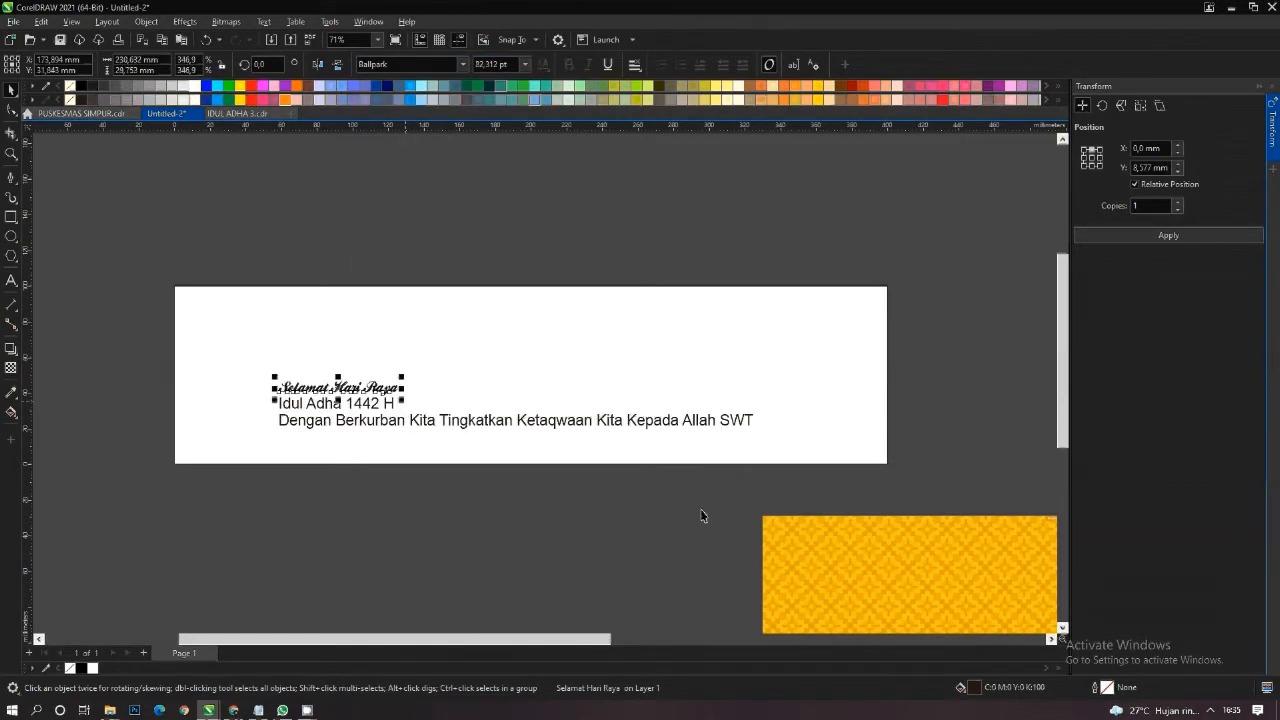
pyautogui.moveTo(402, 401); pyautogui.dragTo(666, 498)
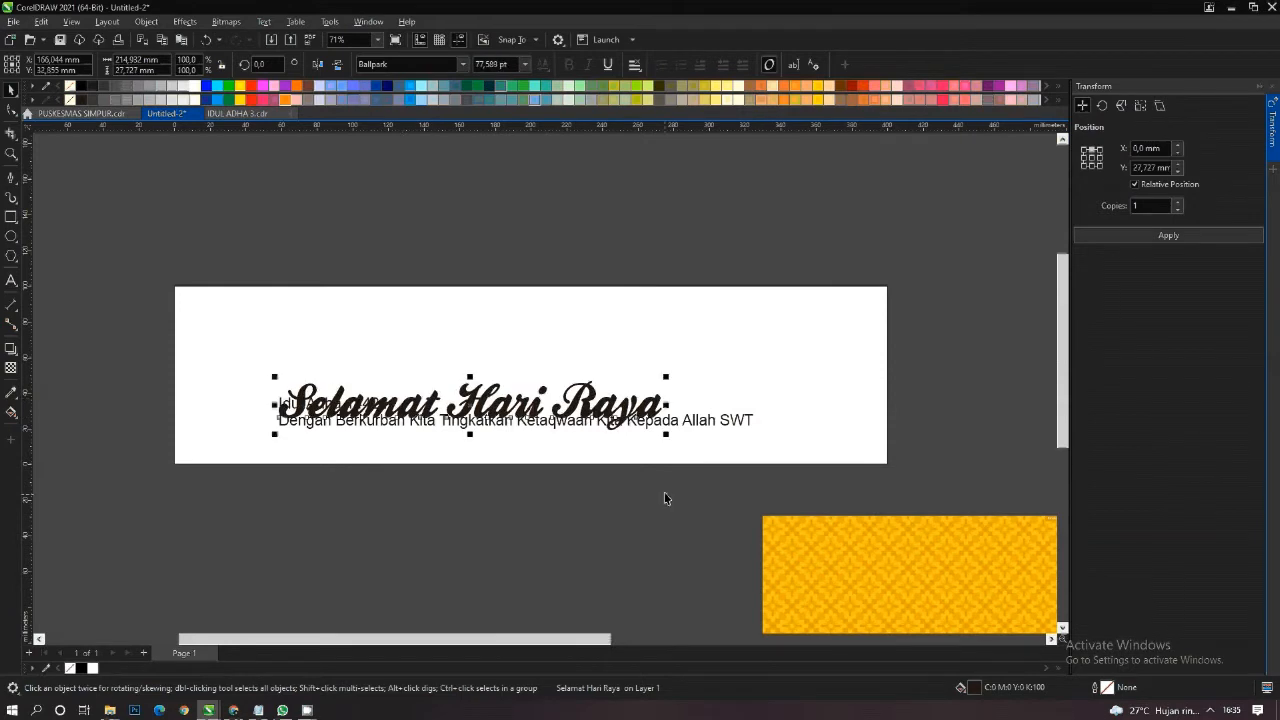
pyautogui.moveTo(668, 438); pyautogui.dragTo(716, 442)
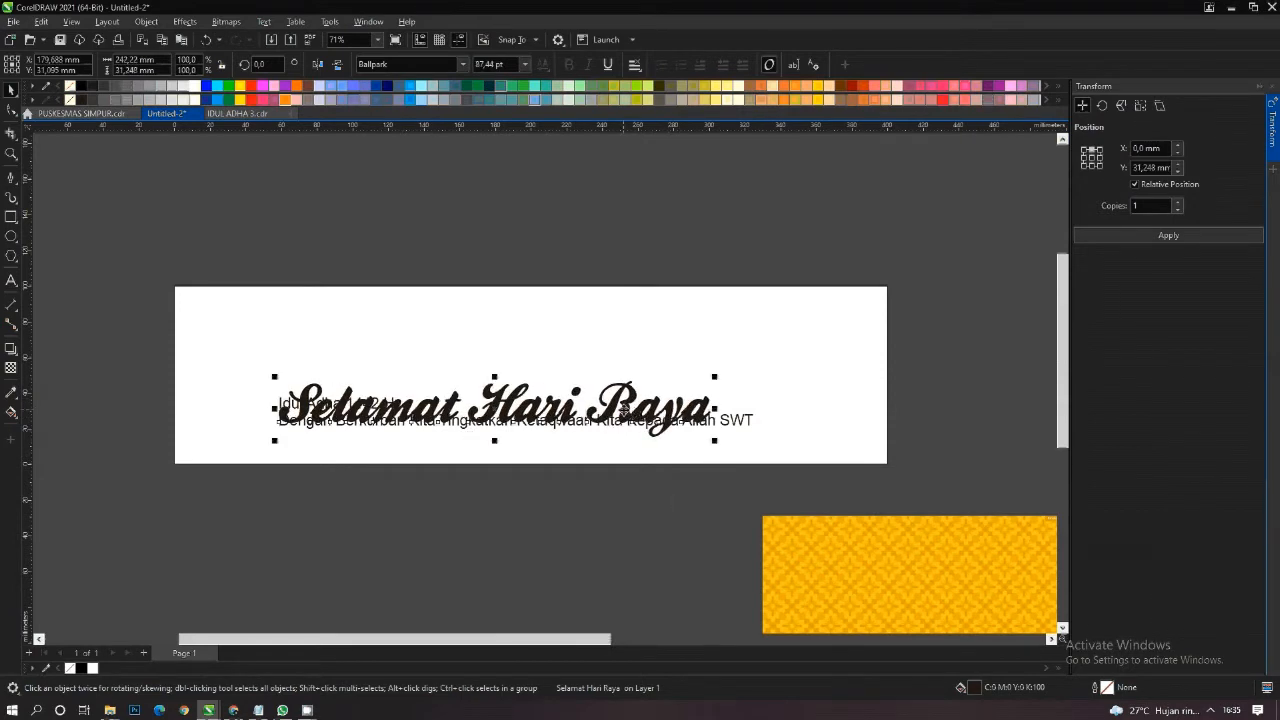
pyautogui.moveTo(623, 414); pyautogui.dragTo(544, 345)
# - Set "Idul Adha 1442 H" in the Forte font, enlarge it to about 224 mm wide and place it below the heading, offset to the right
pyautogui.click(320, 403)
pyautogui.click(462, 64)
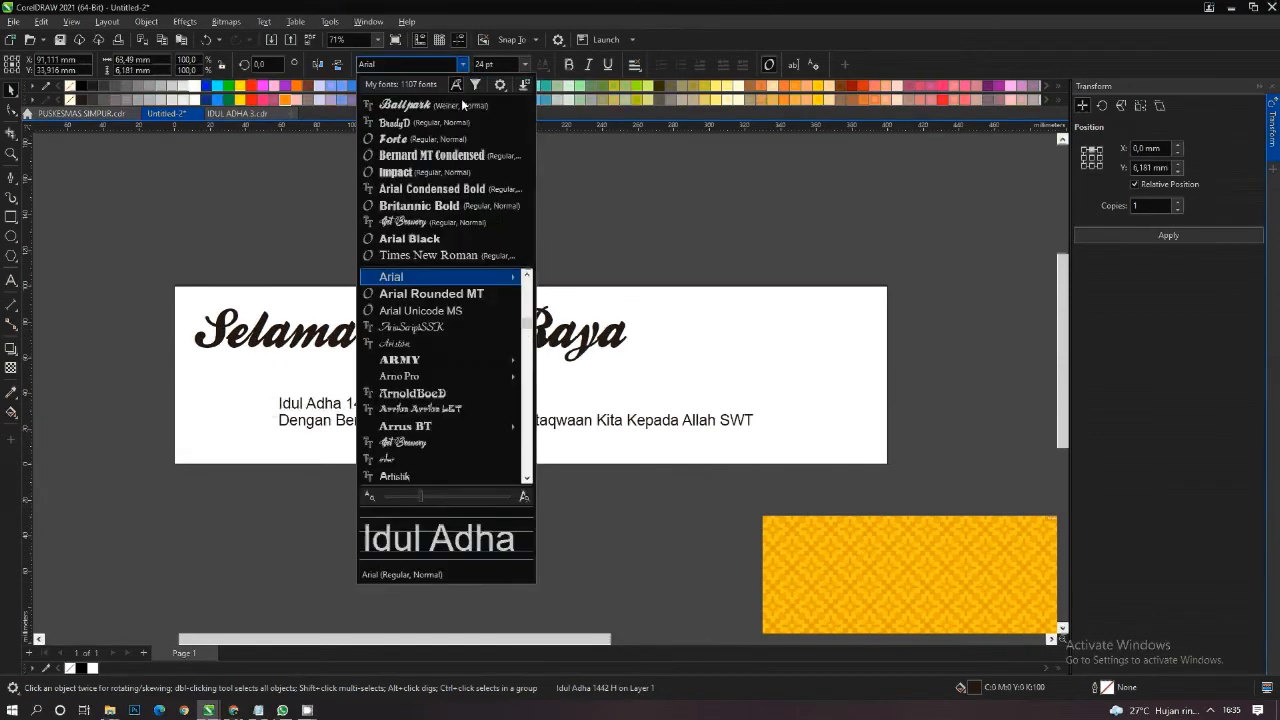
pyautogui.click(461, 139)
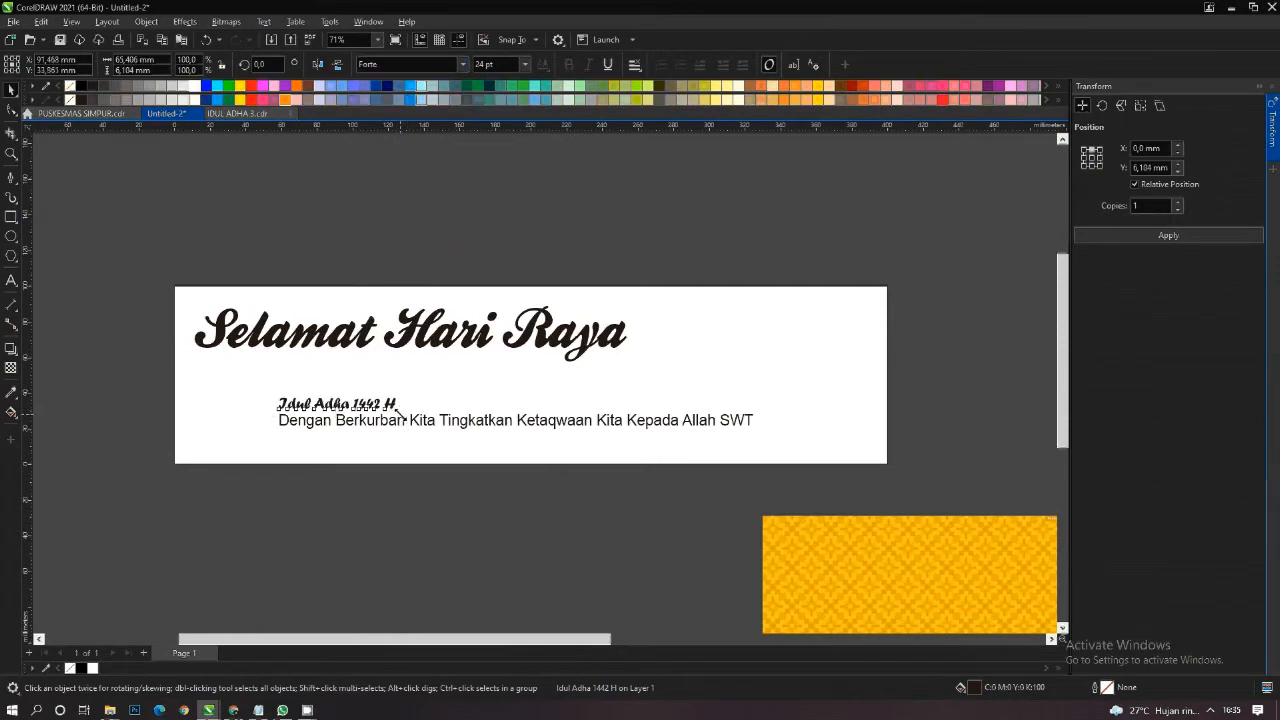
pyautogui.moveTo(397, 410); pyautogui.dragTo(681, 509)
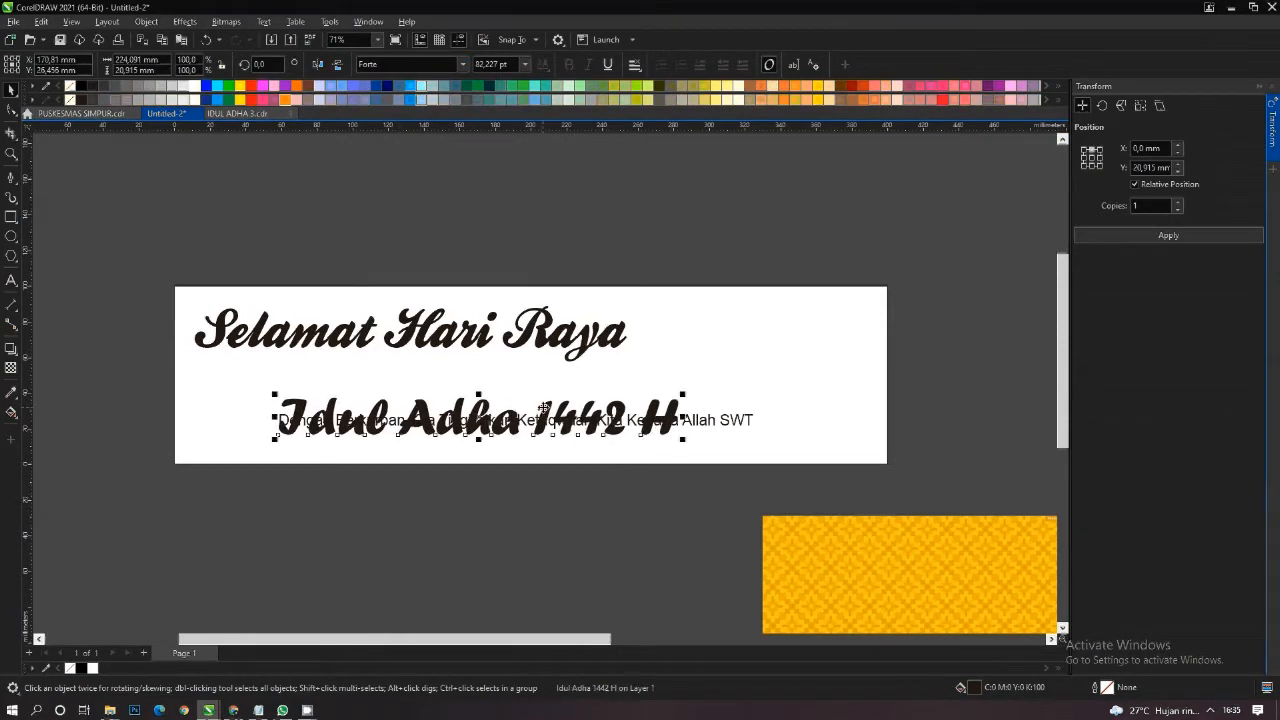
pyautogui.moveTo(543, 408); pyautogui.dragTo(681, 383)
# - Set the "Dengan Berkurban" line in the BrodyD font and centre it horizontally on the banner rectangle
pyautogui.click(491, 427)
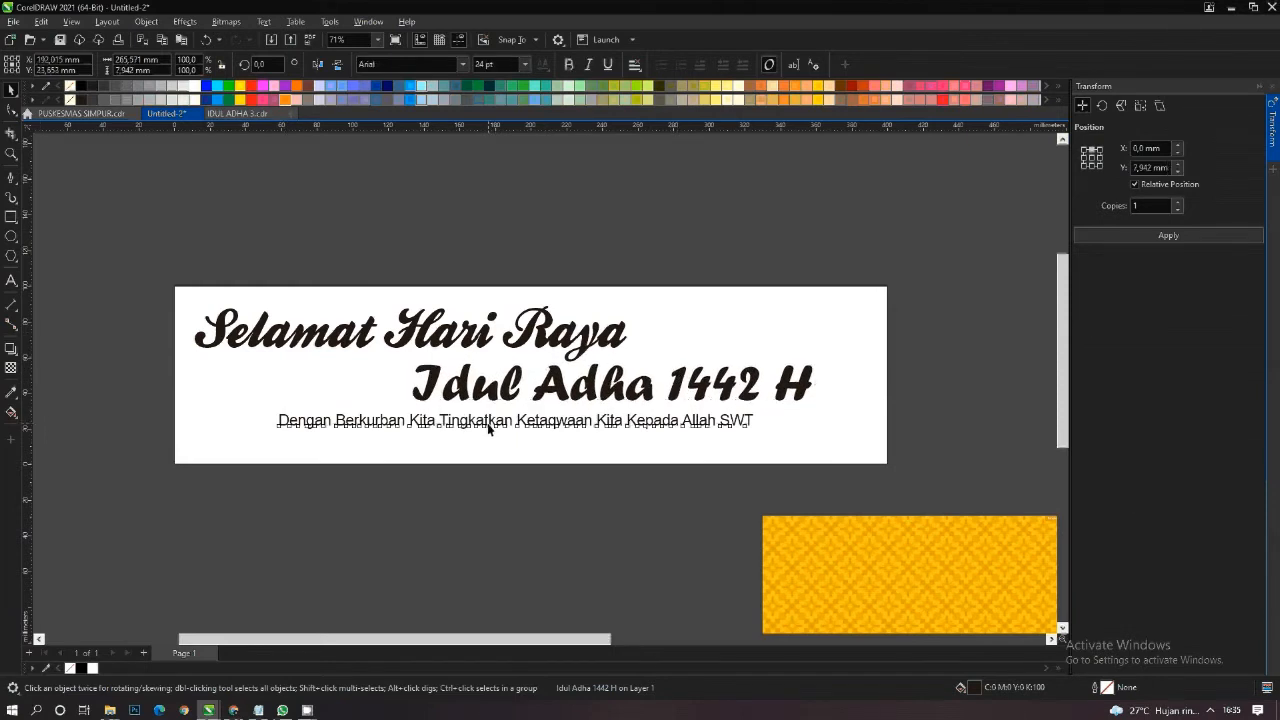
pyautogui.click(463, 66)
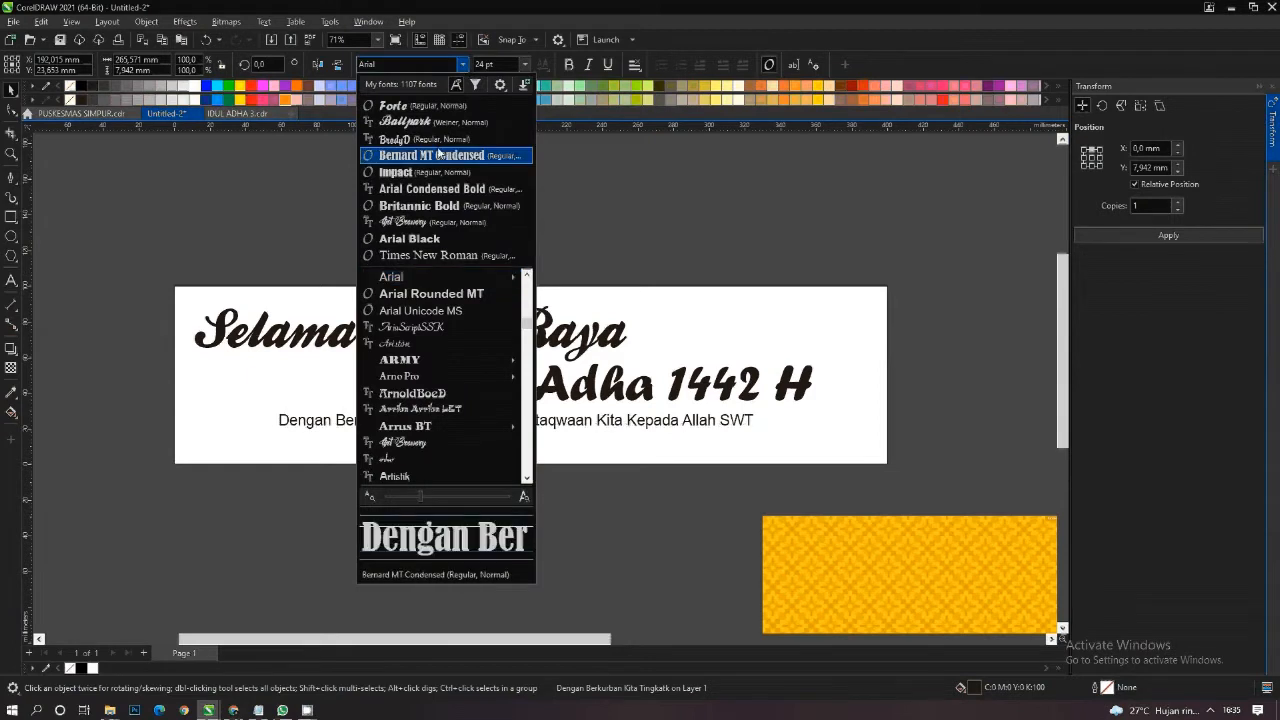
pyautogui.click(430, 134)
pyautogui.keyDown('shift'); pyautogui.click(709, 344); pyautogui.keyUp('shift')
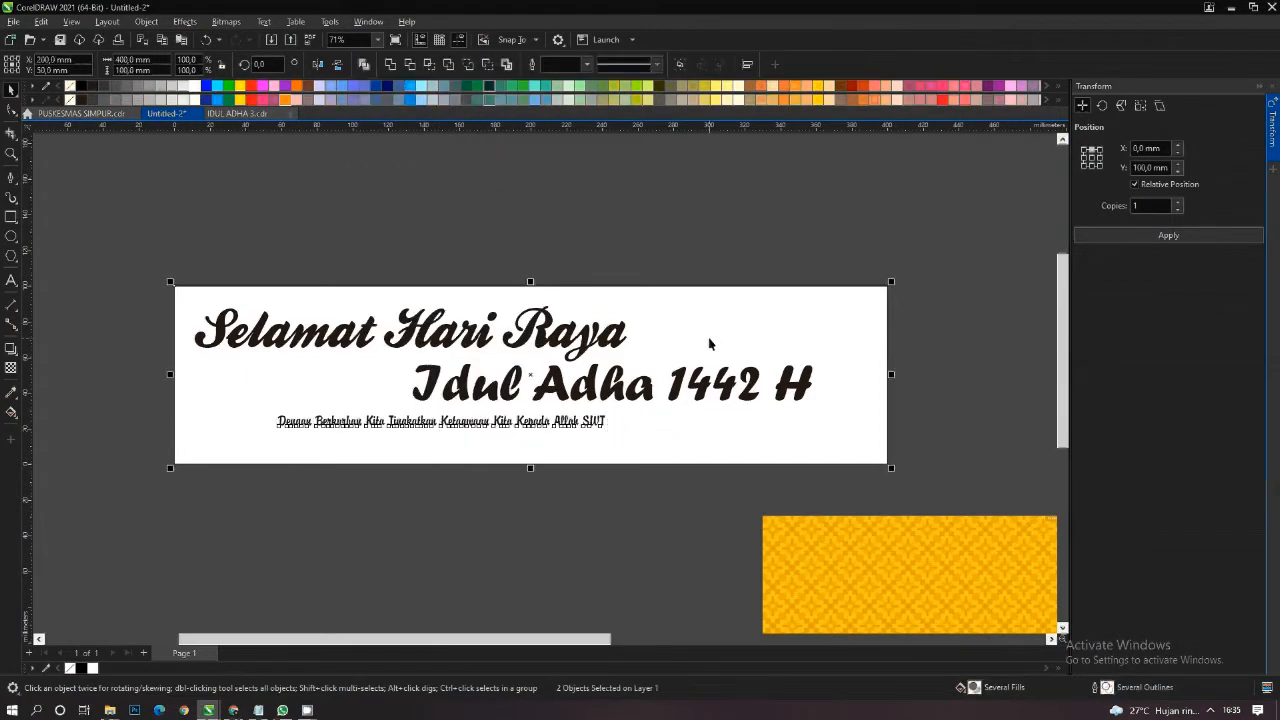
pyautogui.press('c')
# - Enlarge the "Dengan Berkurban" line about its centre to about 254 mm wide and nudge it slightly down below "Idul Adha 1442 H"
pyautogui.click(594, 426)
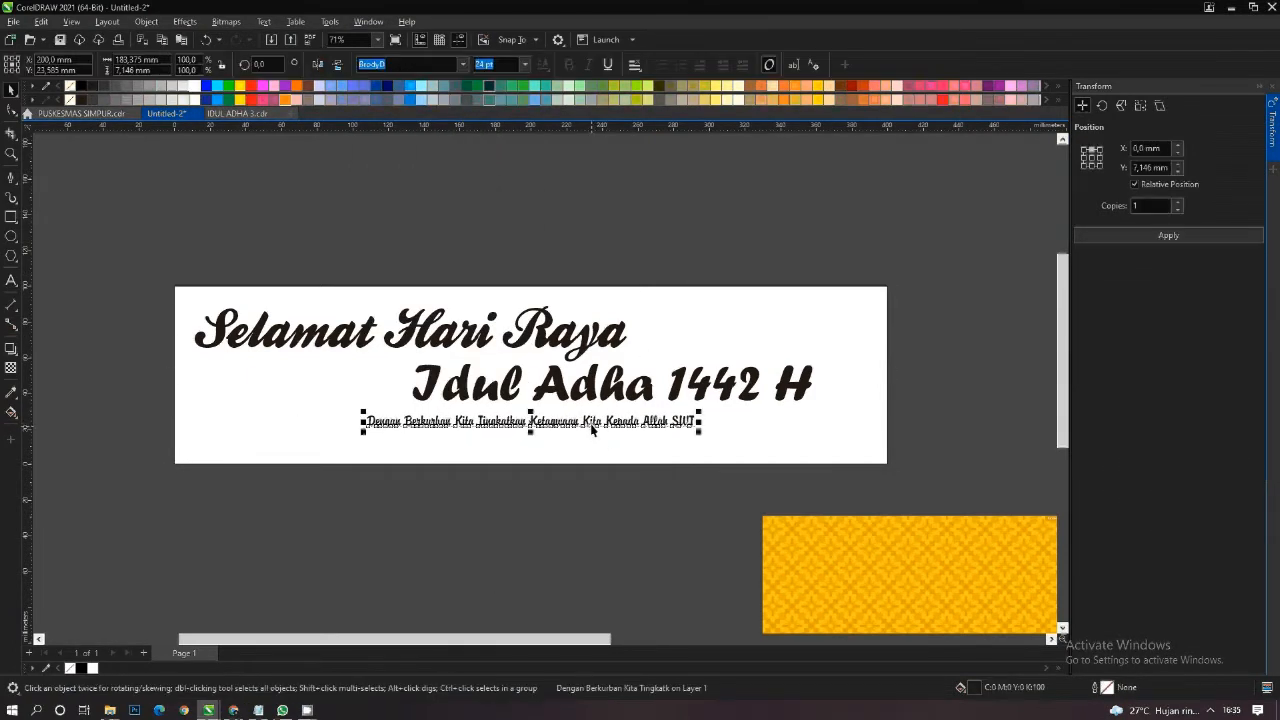
pyautogui.moveTo(700, 430); pyautogui.dragTo(766, 456)
pyautogui.keyDown('shift'); pyautogui.click(797, 430); pyautogui.keyUp('shift')
pyautogui.click(573, 208)
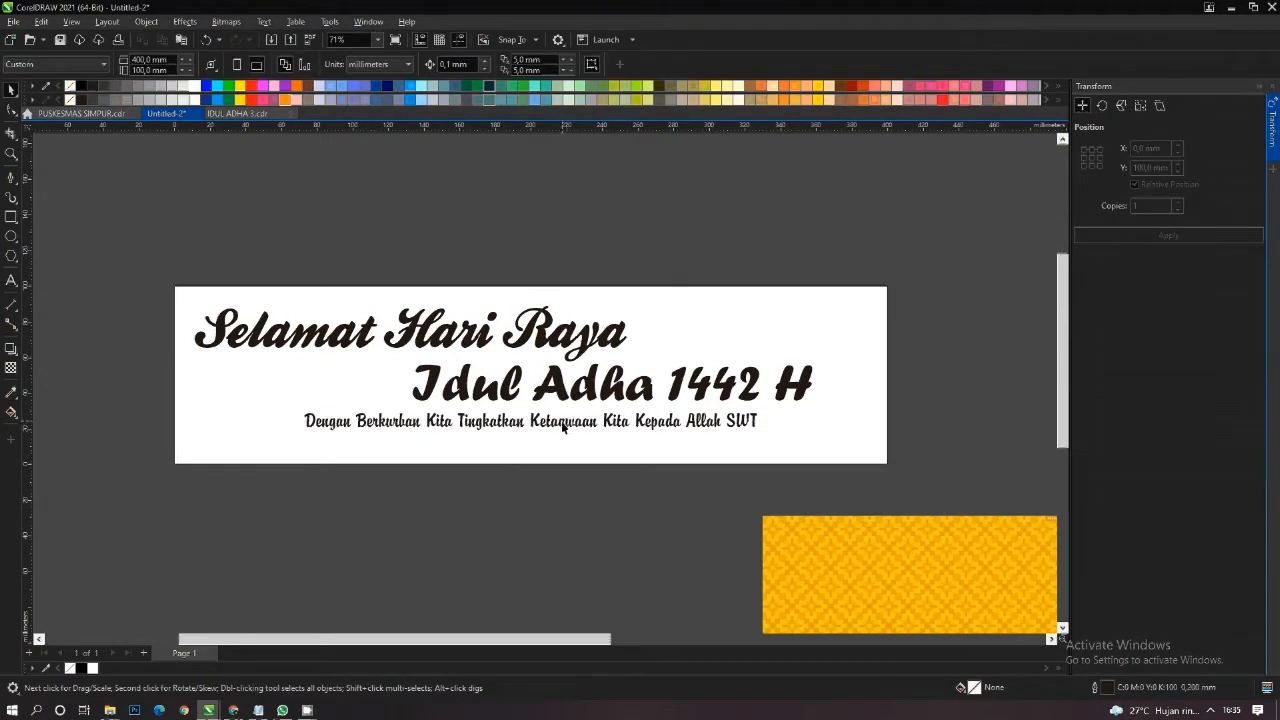
pyautogui.click(562, 425)
pyautogui.press('Down')
pyautogui.press('Down')
pyautogui.press('Down')
pyautogui.press('Down')
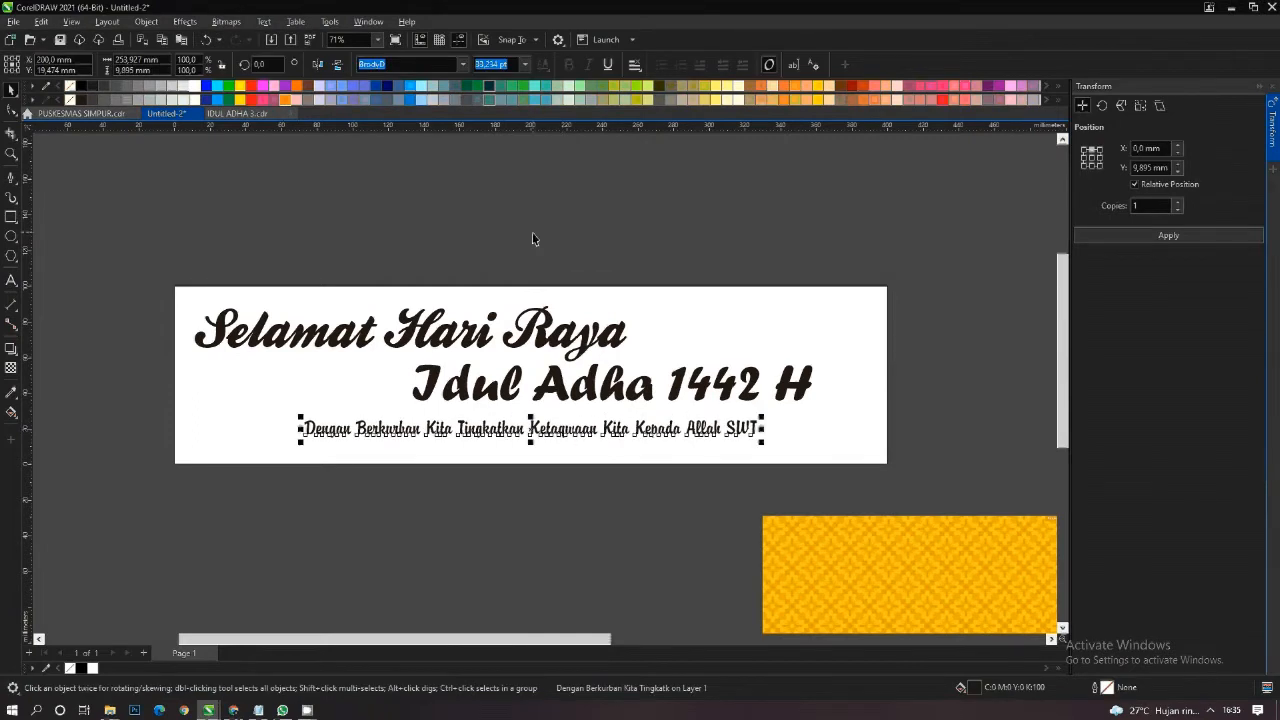
pyautogui.click(538, 232)
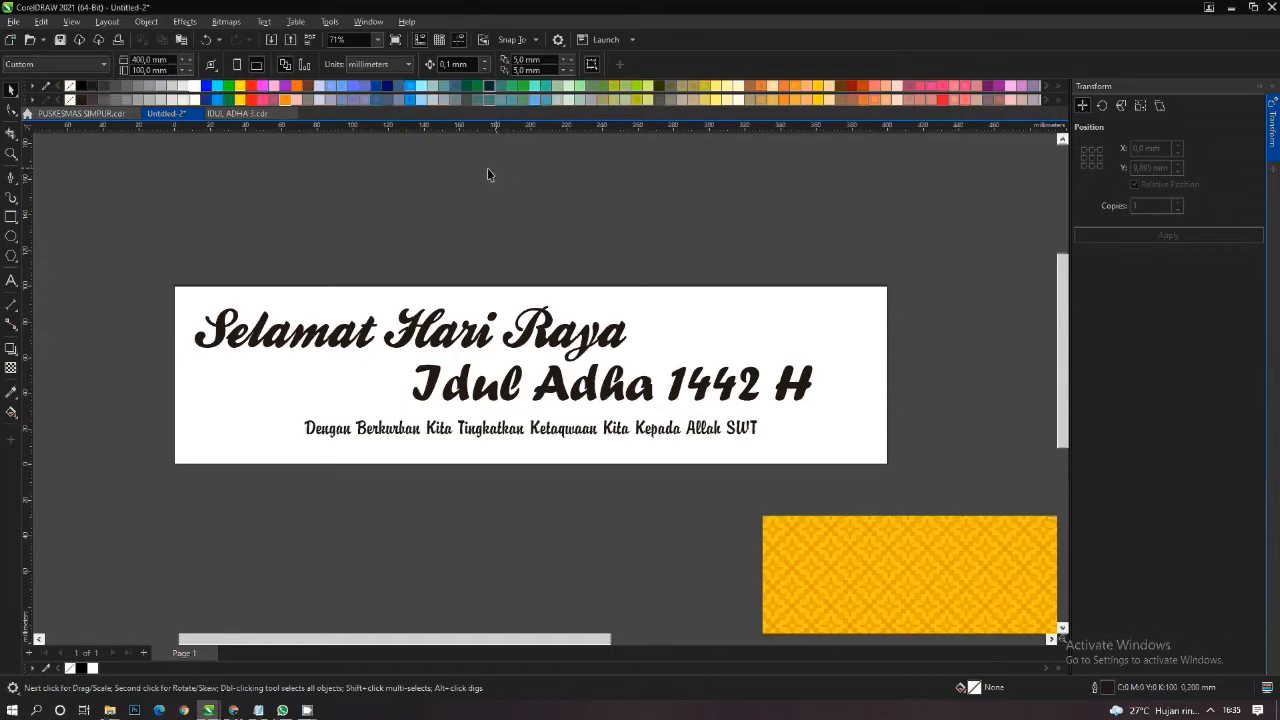
# - PowerClip the orange mosque image inside the white banner rectangle
pyautogui.scroll(-4, 490, 256)
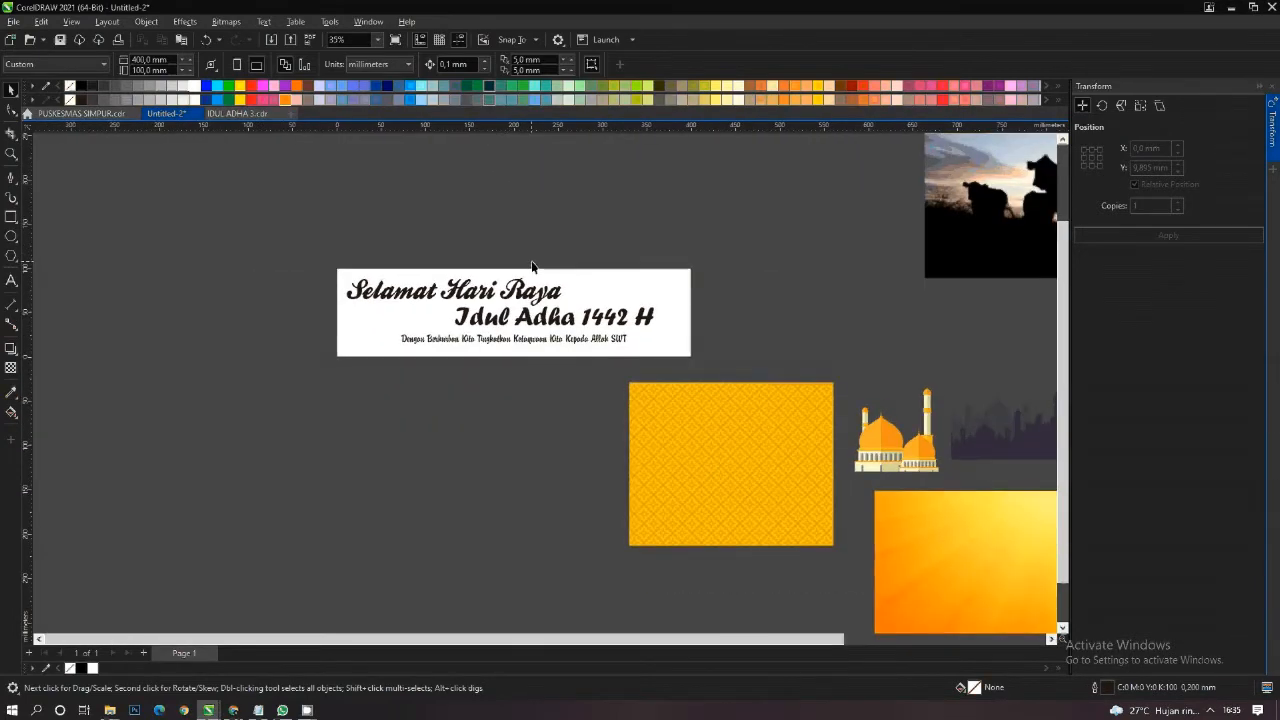
pyautogui.scroll(-1, 531, 266)
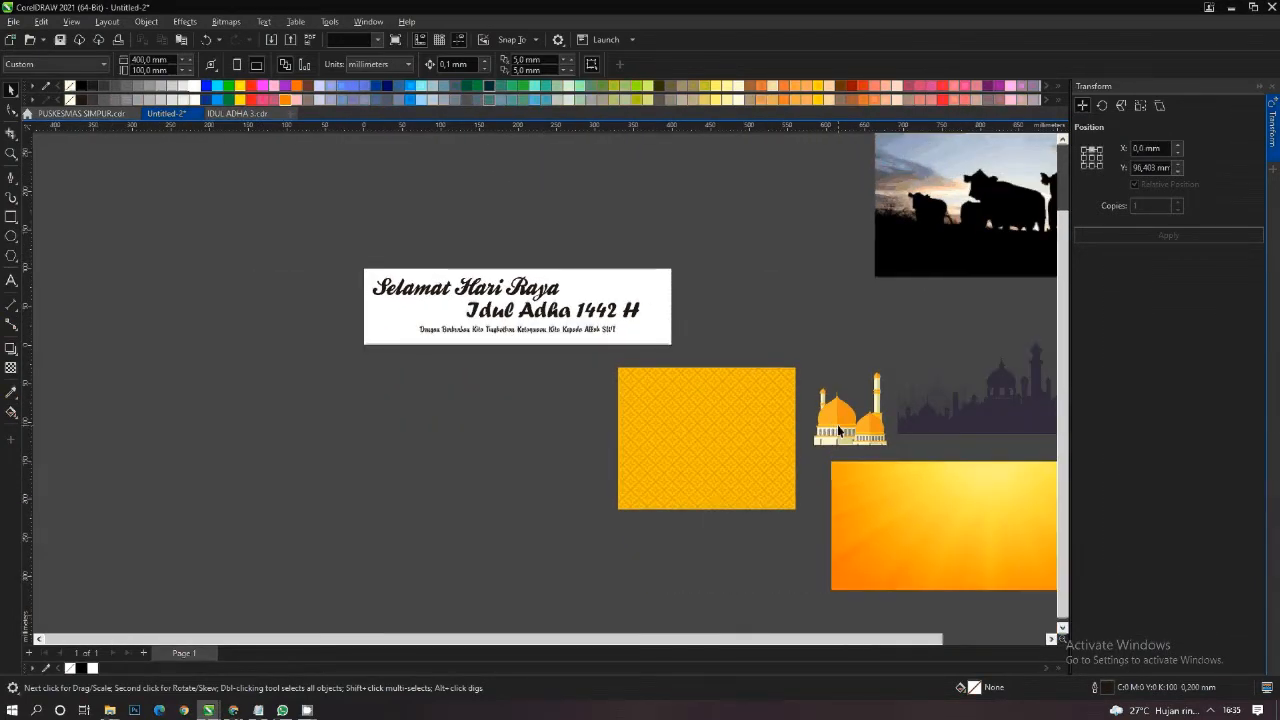
pyautogui.moveTo(840, 432); pyautogui.dragTo(718, 341)
pyautogui.rightClick(718, 309)
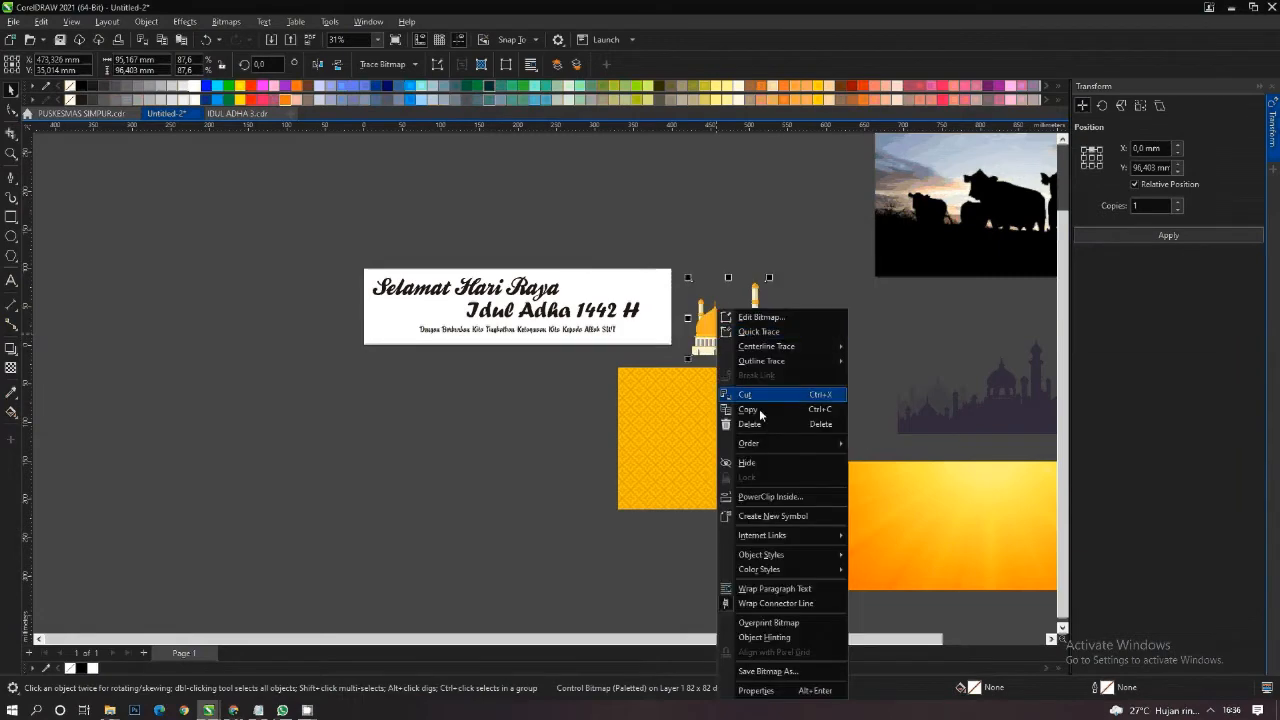
pyautogui.click(764, 496)
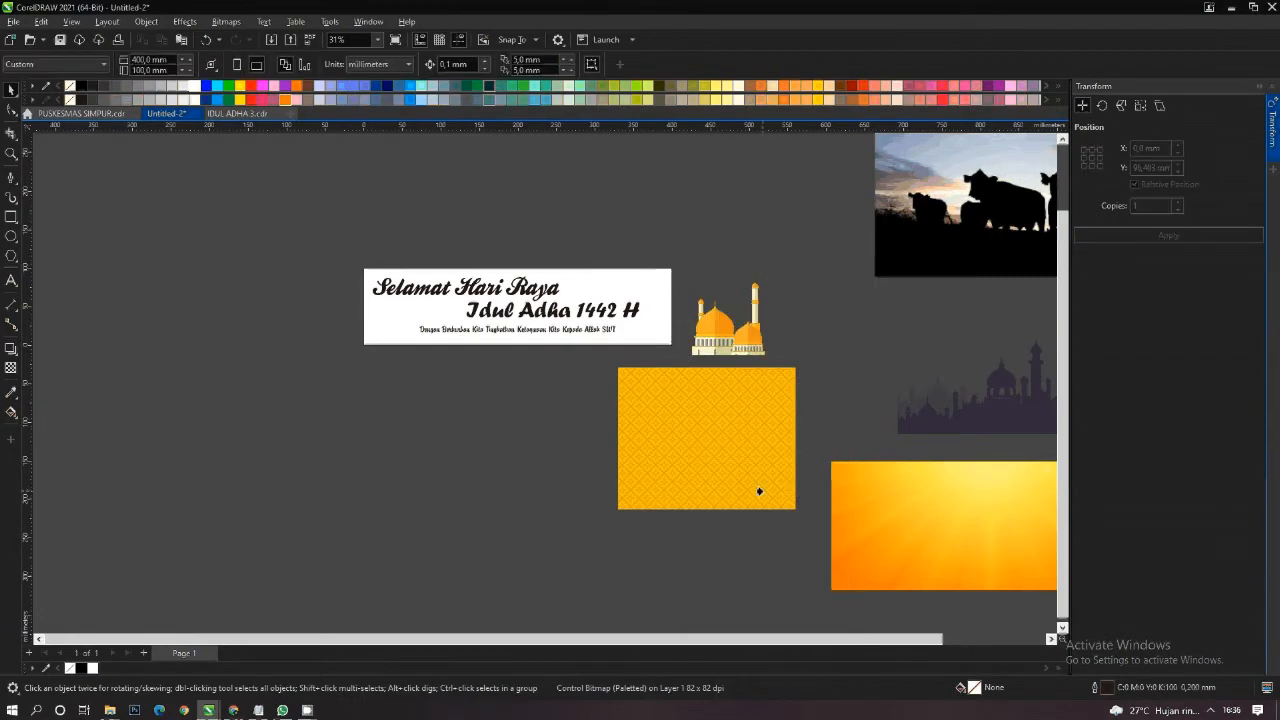
pyautogui.click(645, 334)
# - Open the banner's PowerClip contents for editing and move the mosque to the banner's right end, with its base on the lower edge
pyautogui.rightClick(646, 284)
pyautogui.click(672, 312)
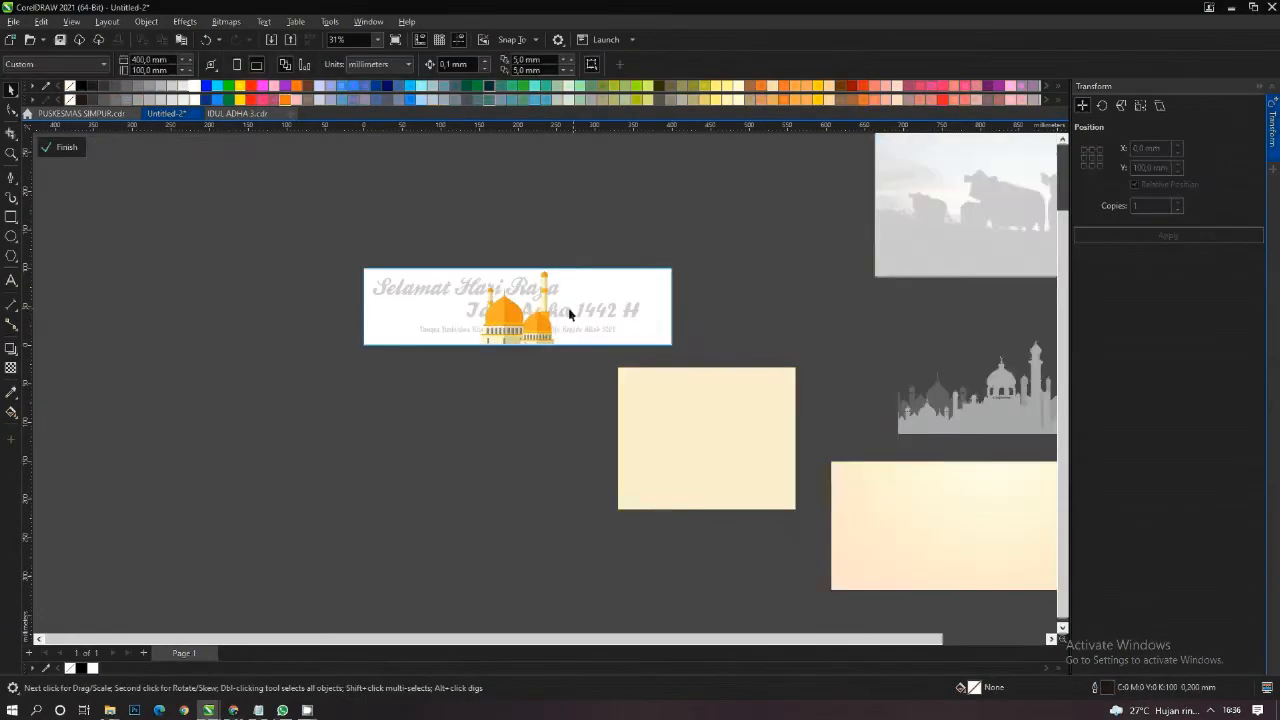
pyautogui.scroll(2, 539, 309)
pyautogui.click(540, 331)
pyautogui.scroll(3, 541, 331)
pyautogui.moveTo(541, 331); pyautogui.dragTo(776, 351)
pyautogui.scroll(2, 780, 345)
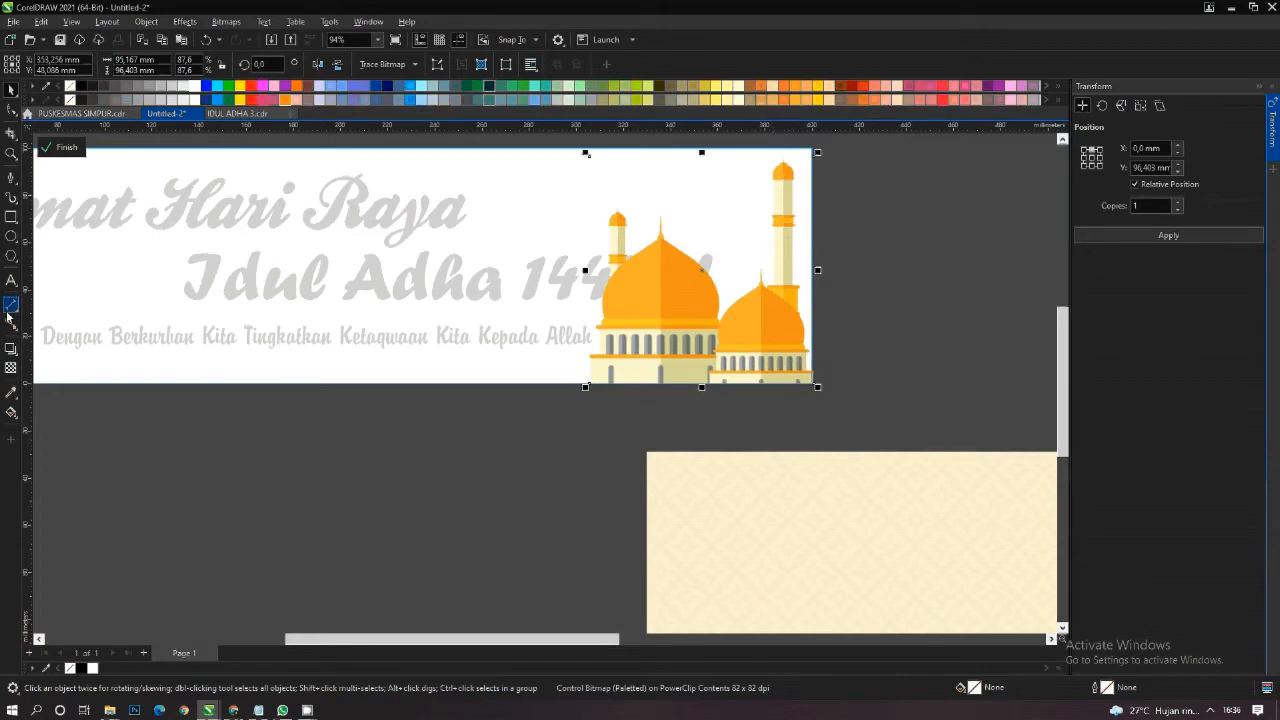
# - Add a drop shadow to the mosque with Multiply merge mode and an opacity of 50
pyautogui.click(11, 348)
pyautogui.moveTo(703, 270); pyautogui.dragTo(814, 270)
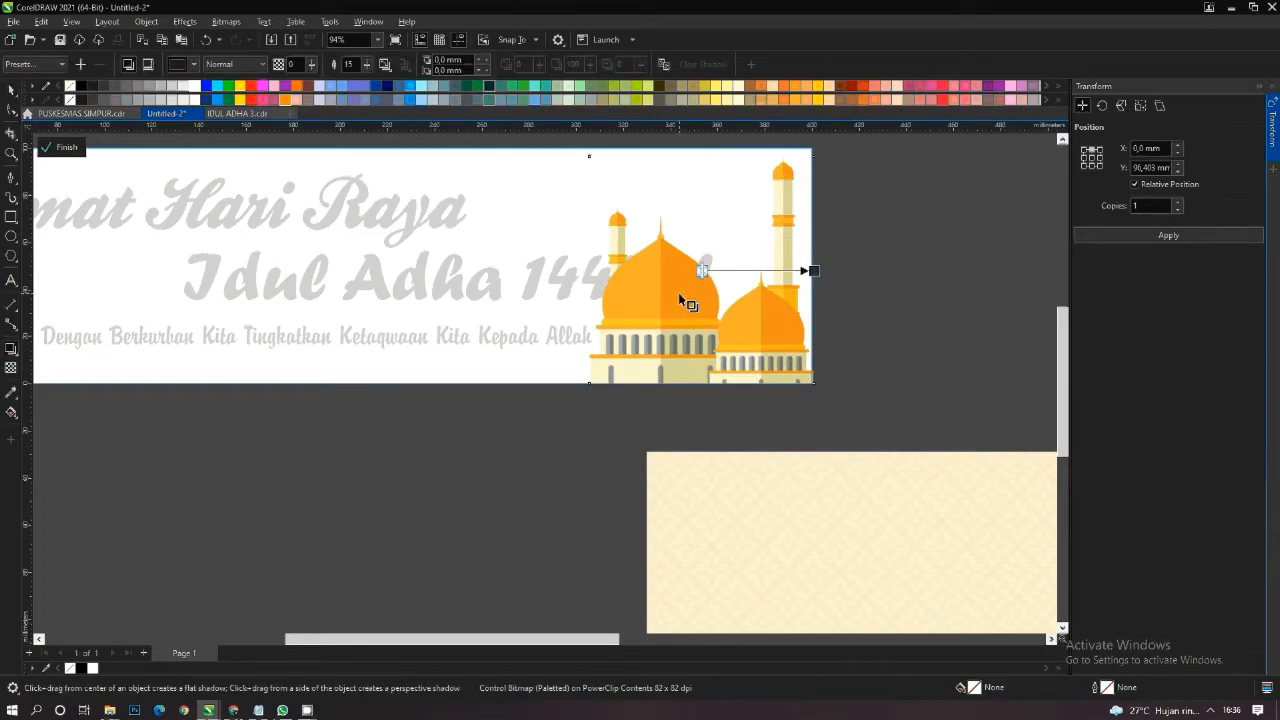
pyautogui.click(234, 64)
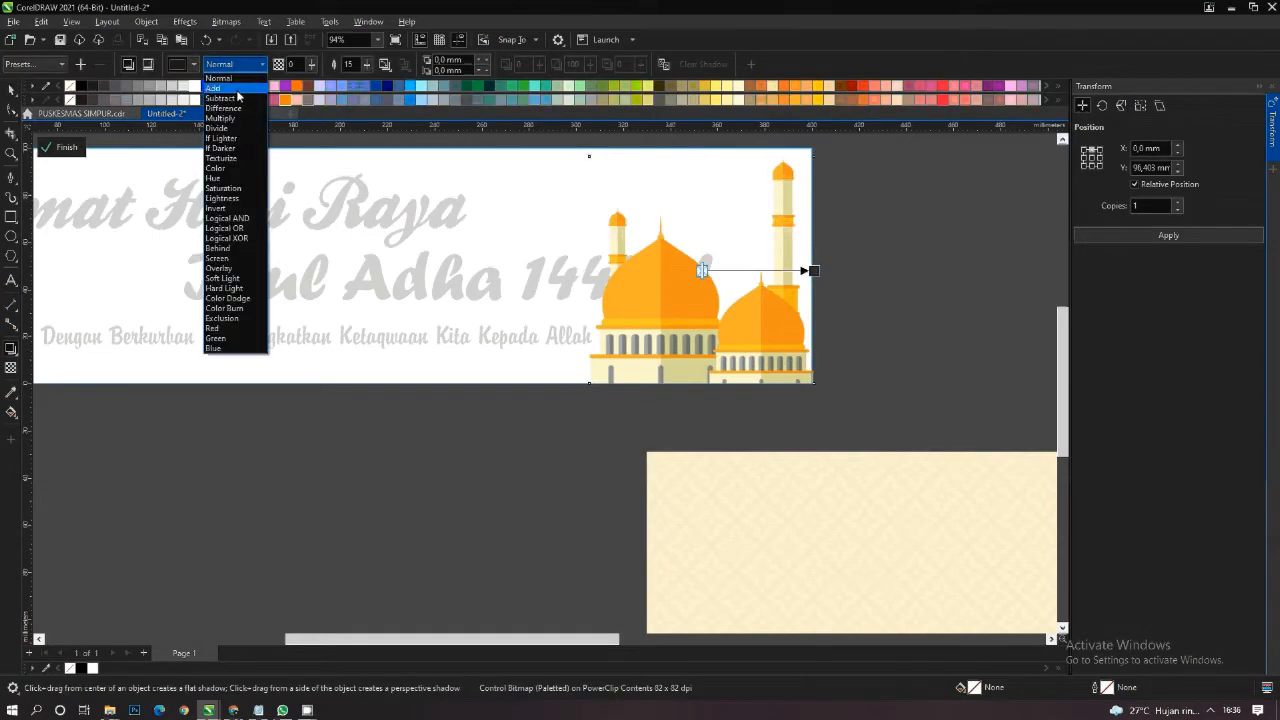
pyautogui.click(236, 118)
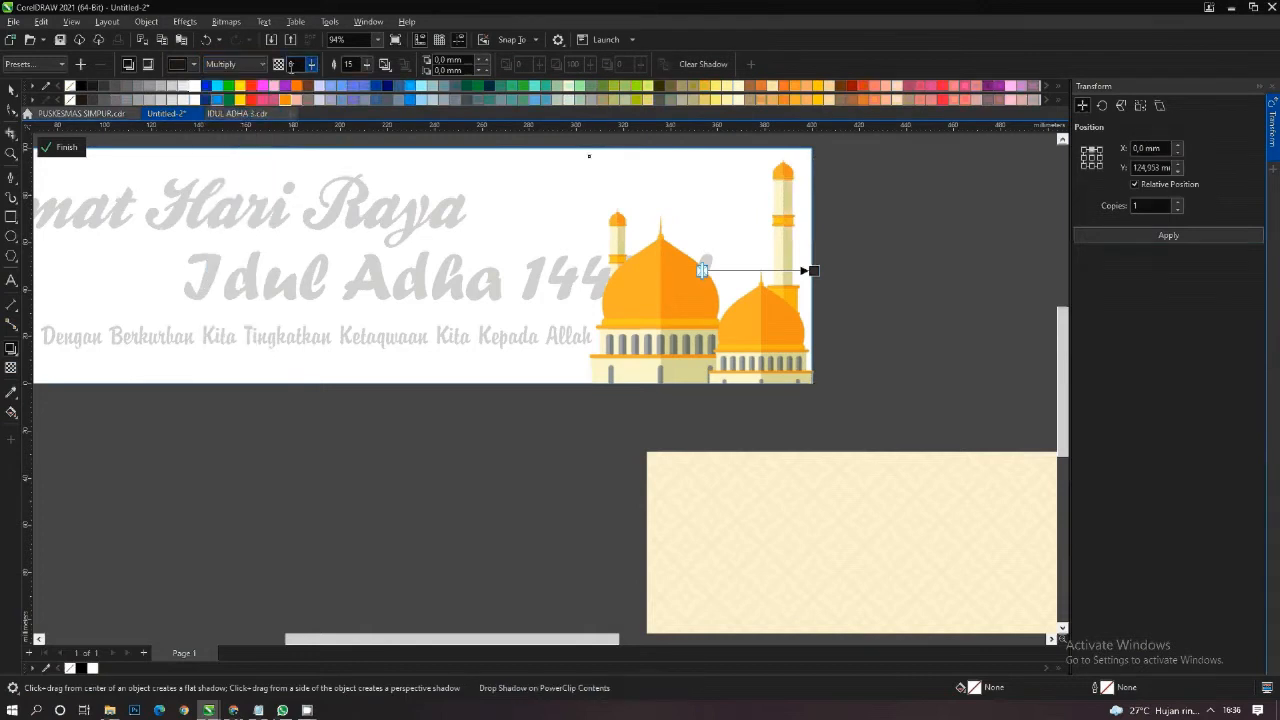
pyautogui.write('50')
pyautogui.press('Return')
pyautogui.press('space')
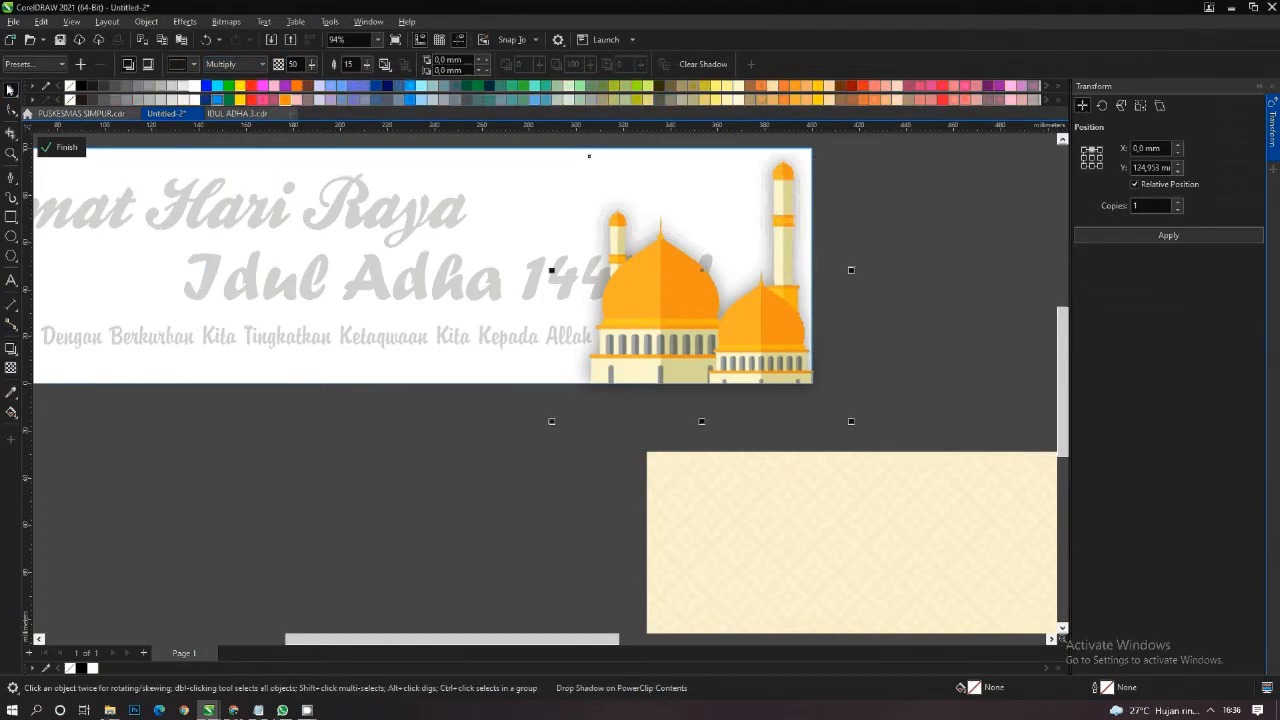
# - Draw a strip about 319 x 10 mm along the banner's lower edge, filled orange (#FF6600) with no outline
pyautogui.scroll(-1, 892, 333)
pyautogui.scroll(-1, 892, 333)
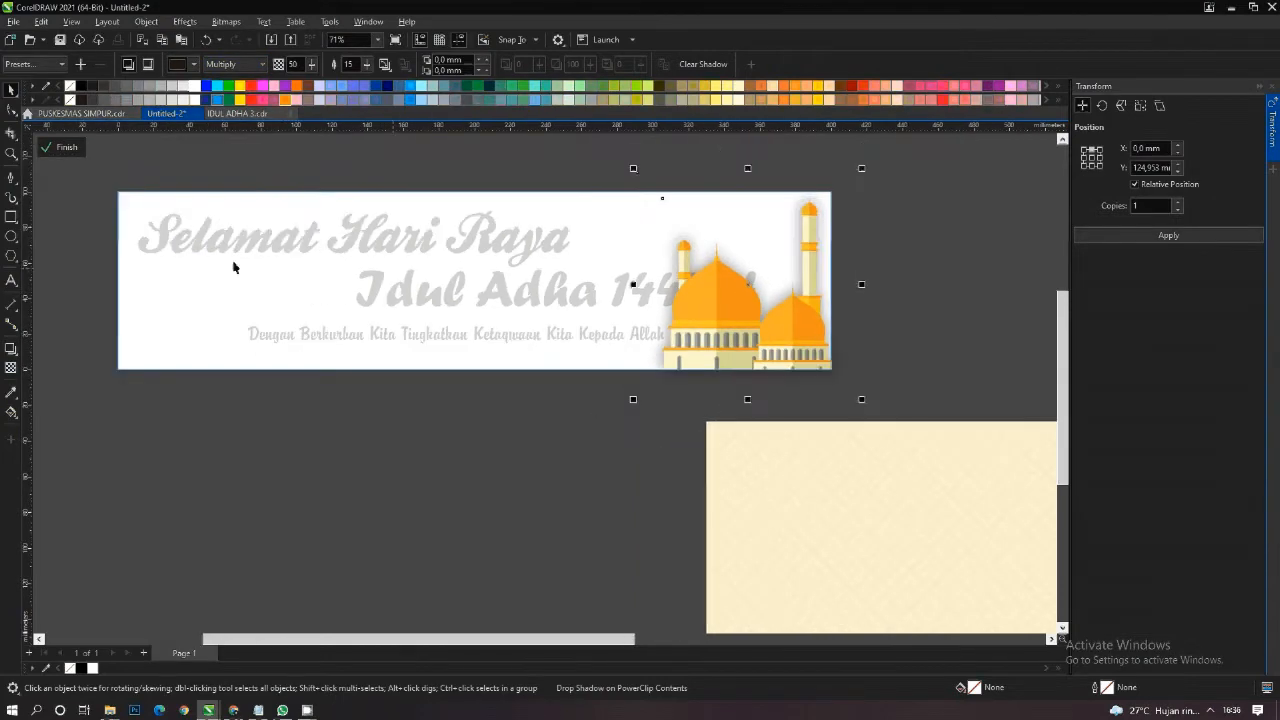
pyautogui.click(14, 220)
pyautogui.moveTo(106, 352); pyautogui.dragTo(678, 465)
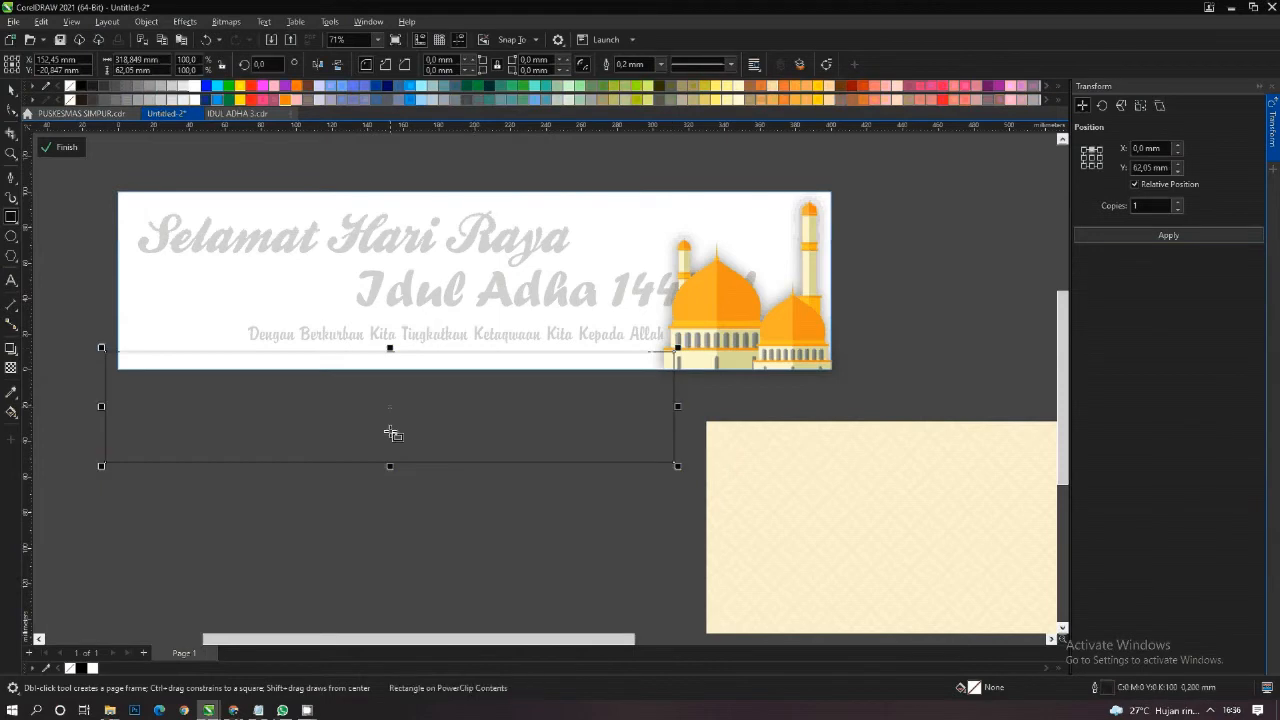
pyautogui.moveTo(390, 465); pyautogui.dragTo(391, 373)
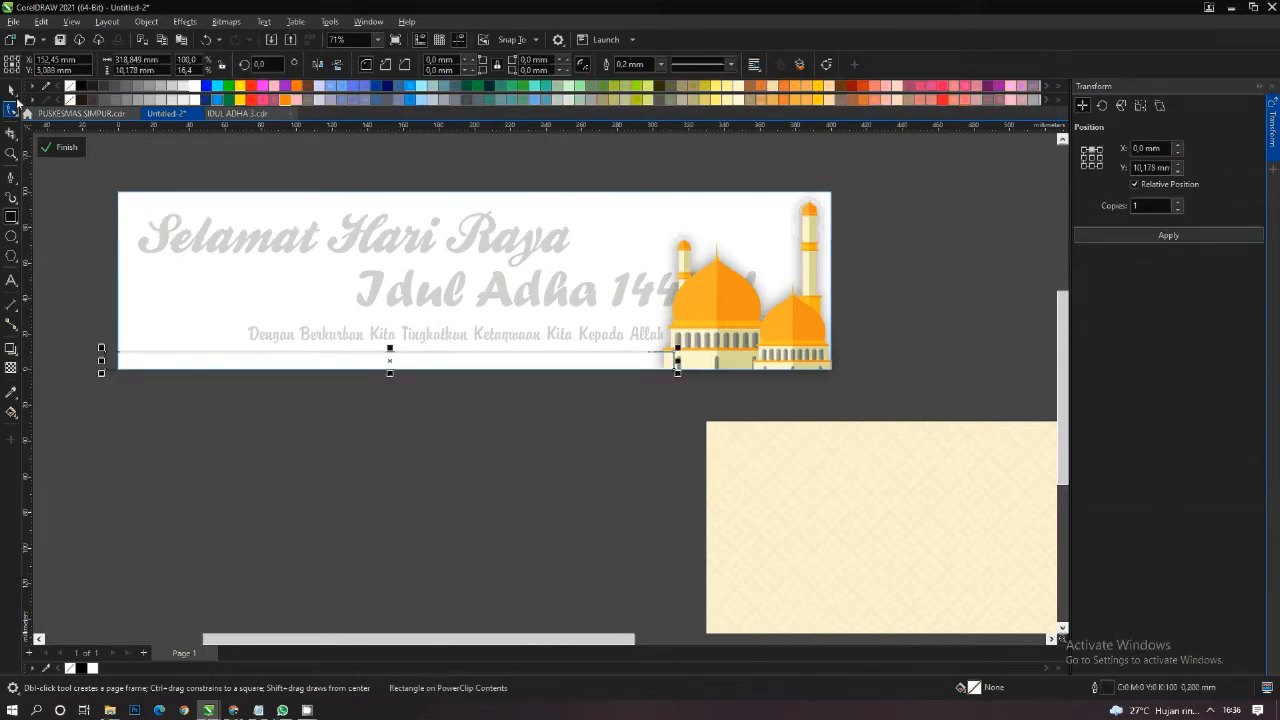
pyautogui.click(13, 92)
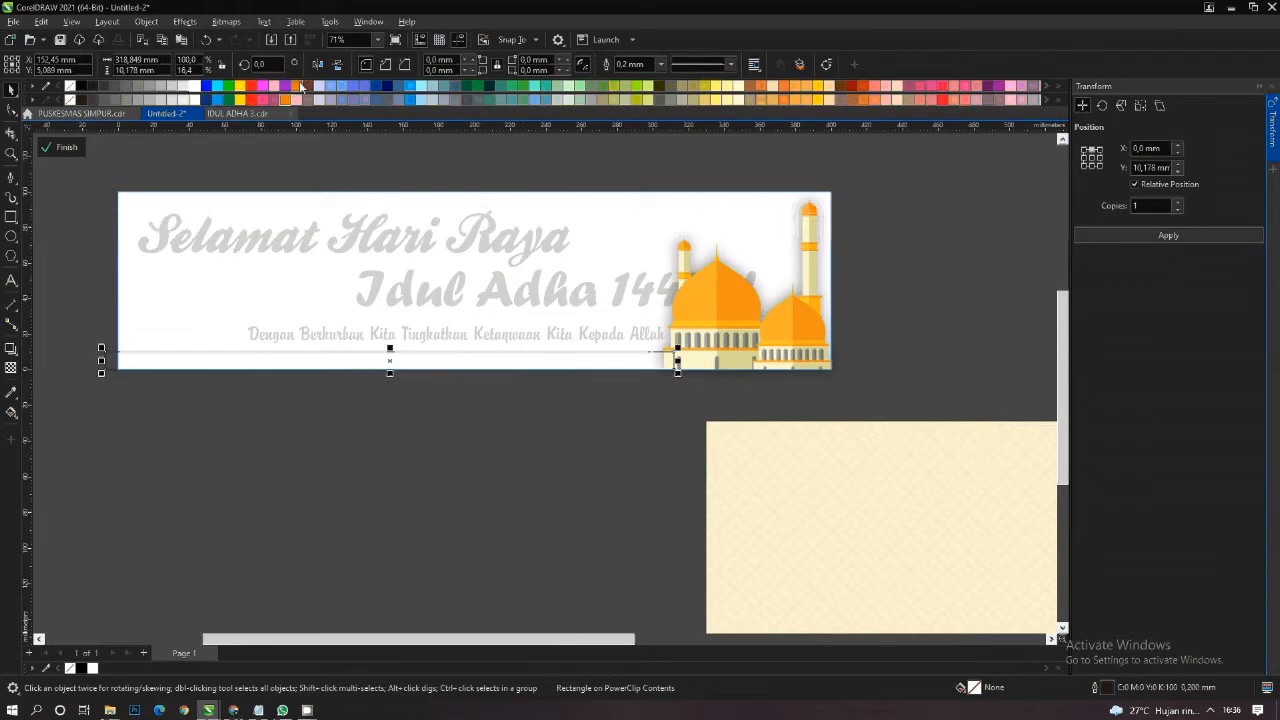
pyautogui.click(298, 86)
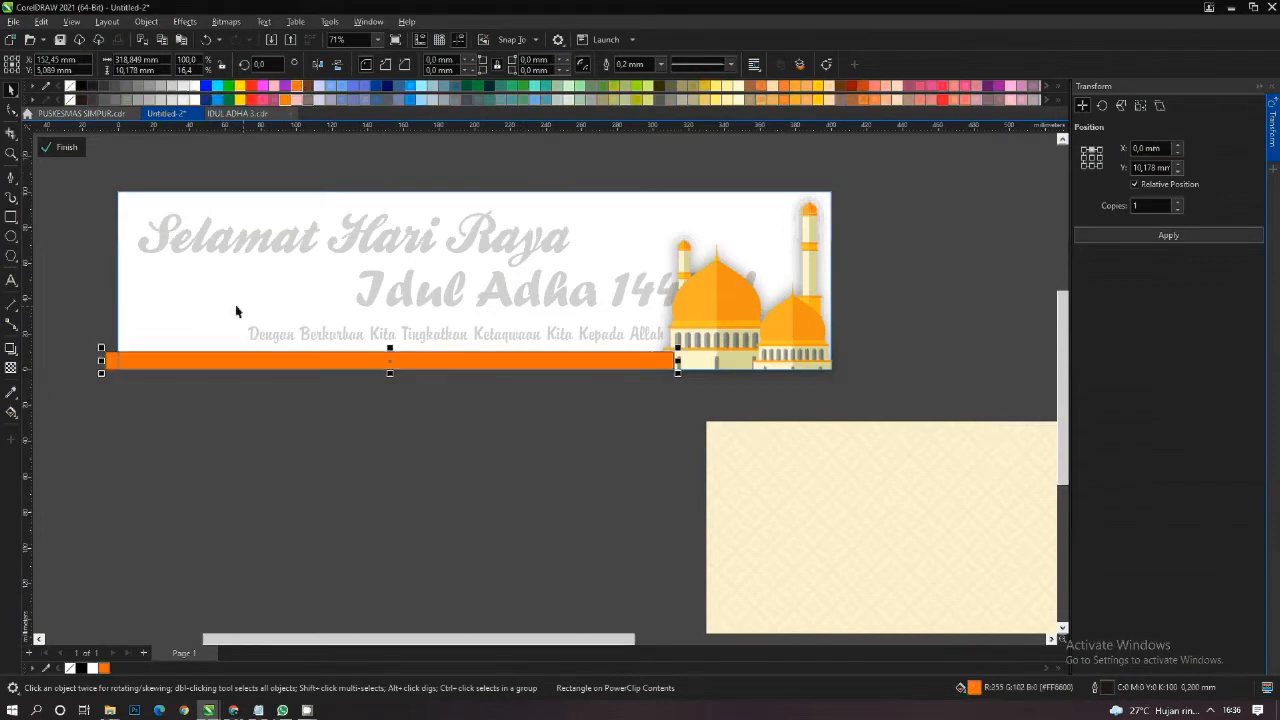
pyautogui.rightClick(70, 87)
# - Copy the orange strip slightly lower, fill the copy yellow (#FFCC00) and nudge it a little to the left
pyautogui.scroll(4, 429, 346)
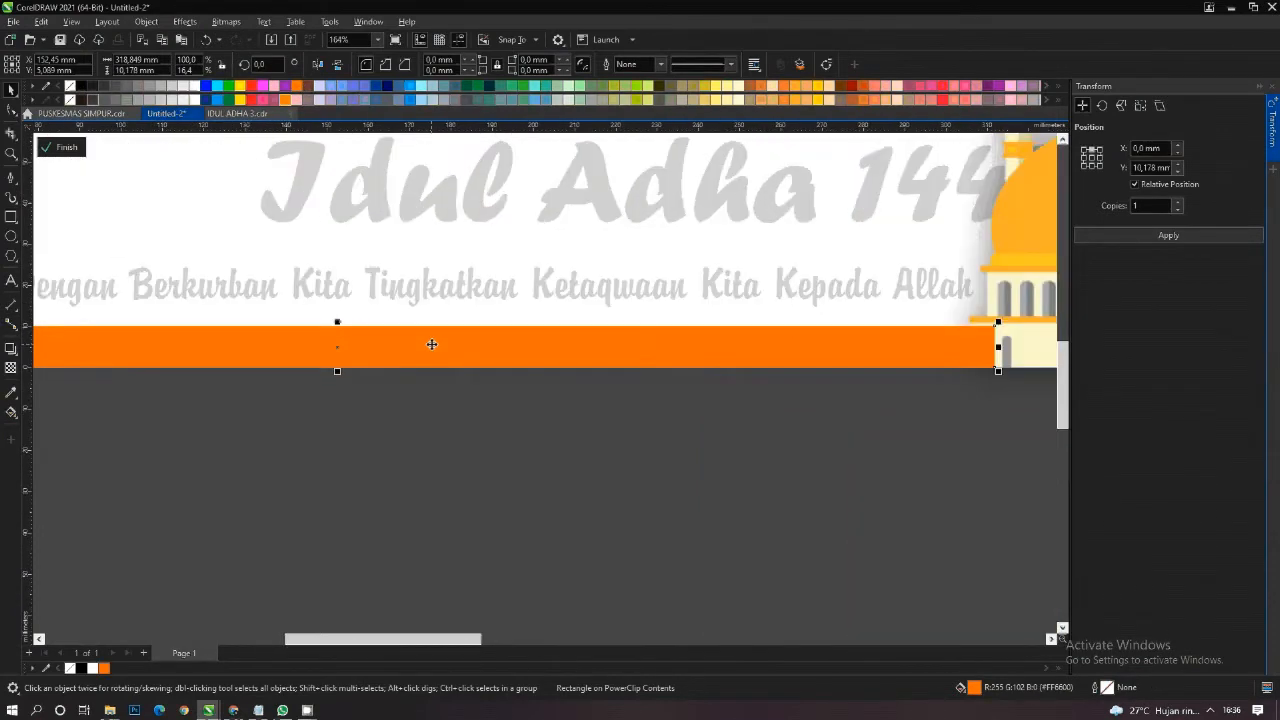
pyautogui.rightClick(432, 344)
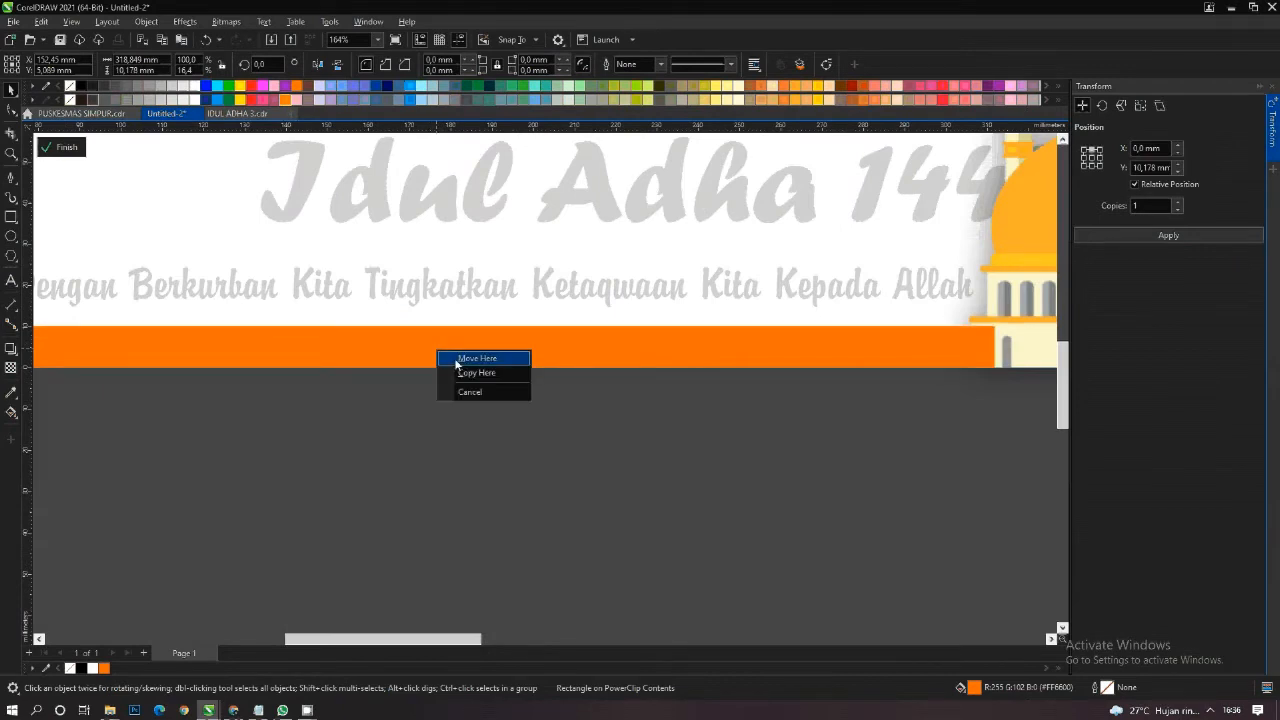
pyautogui.click(467, 373)
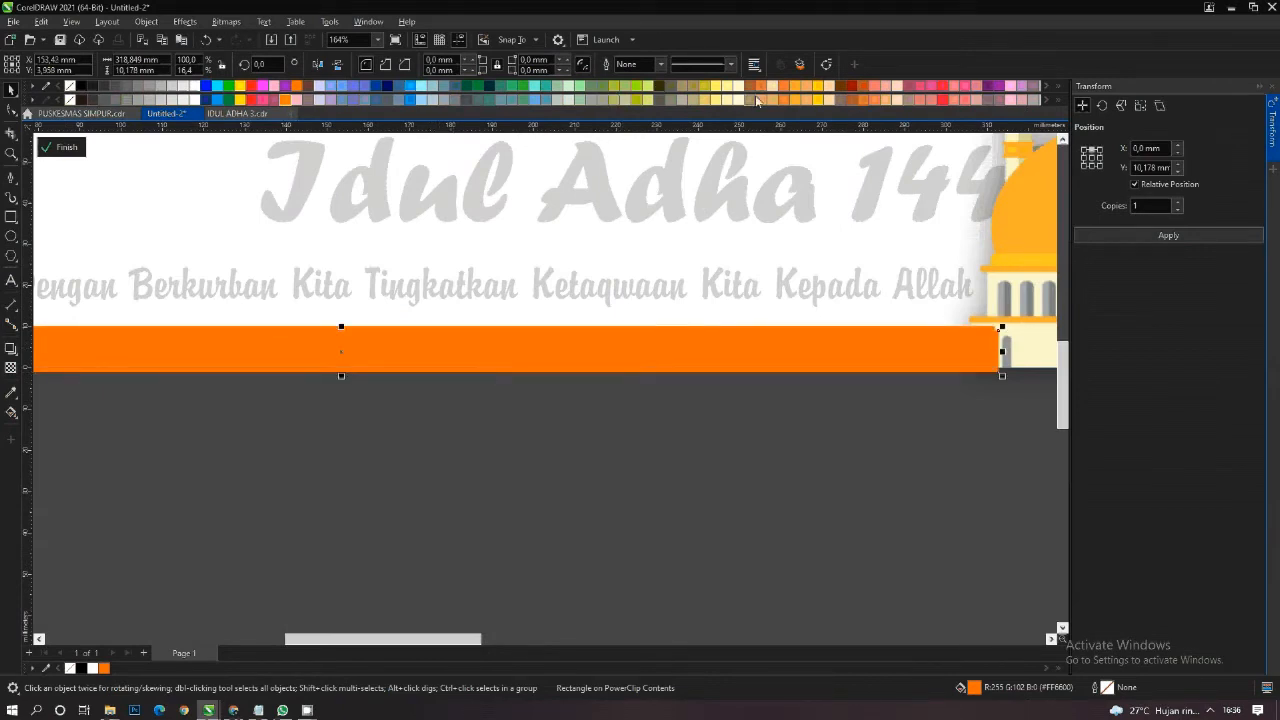
pyautogui.click(818, 90)
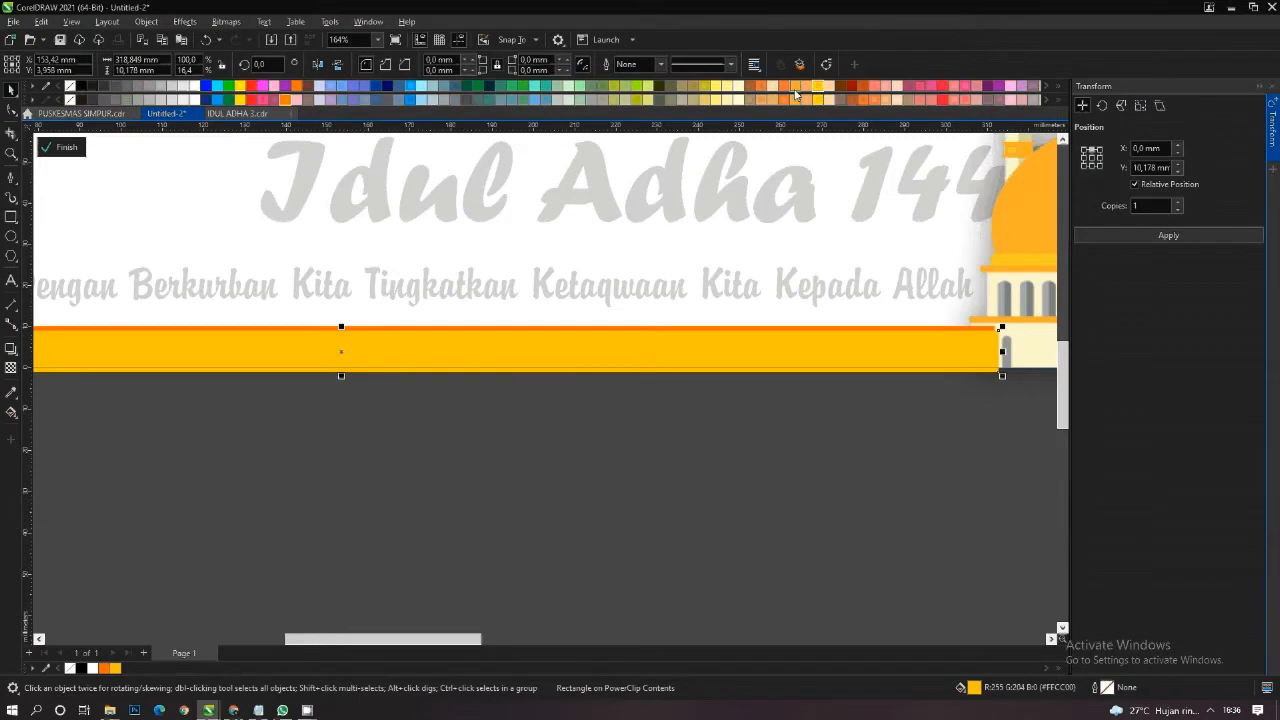
pyautogui.press('Left')
pyautogui.press('Left')
pyautogui.press('Left')
pyautogui.press('Left')
pyautogui.press('Left')
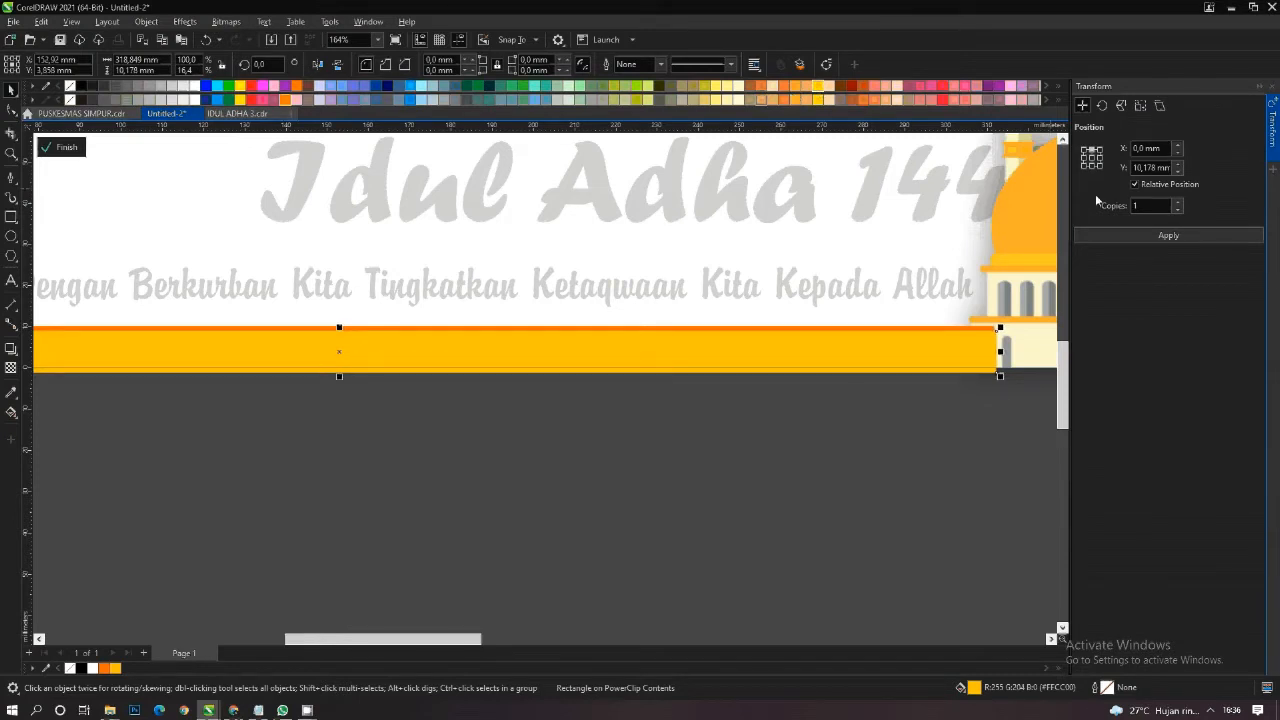
# - Select both strips and place them behind the mosque
pyautogui.scroll(-2, 573, 300)
pyautogui.scroll(-2, 573, 300)
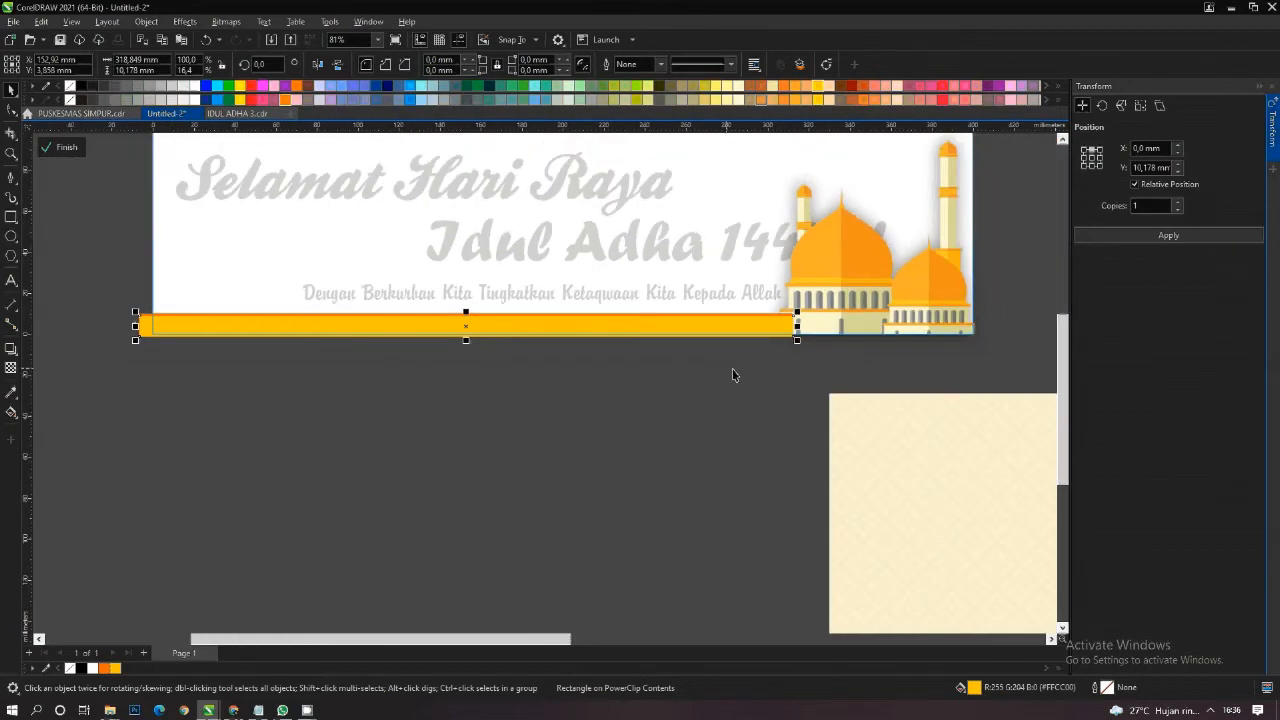
pyautogui.moveTo(818, 386); pyautogui.dragTo(93, 291)
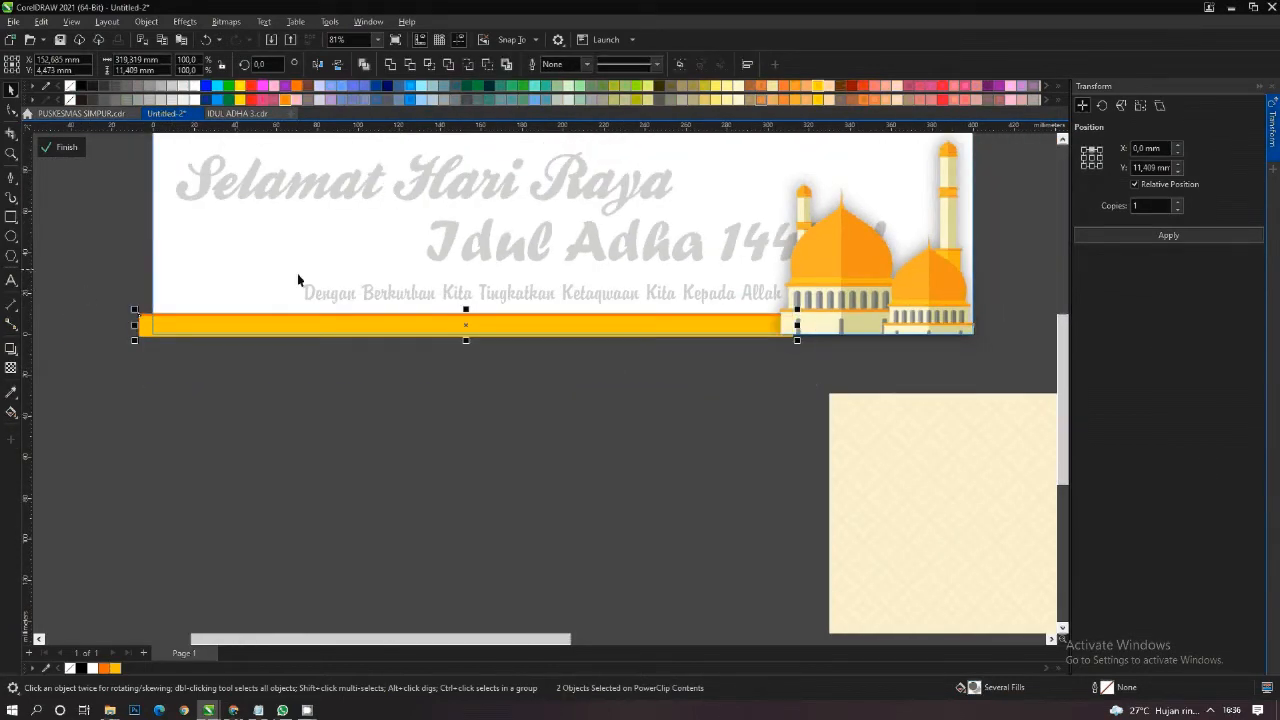
pyautogui.scroll(4, 753, 313)
pyautogui.press('Escape')
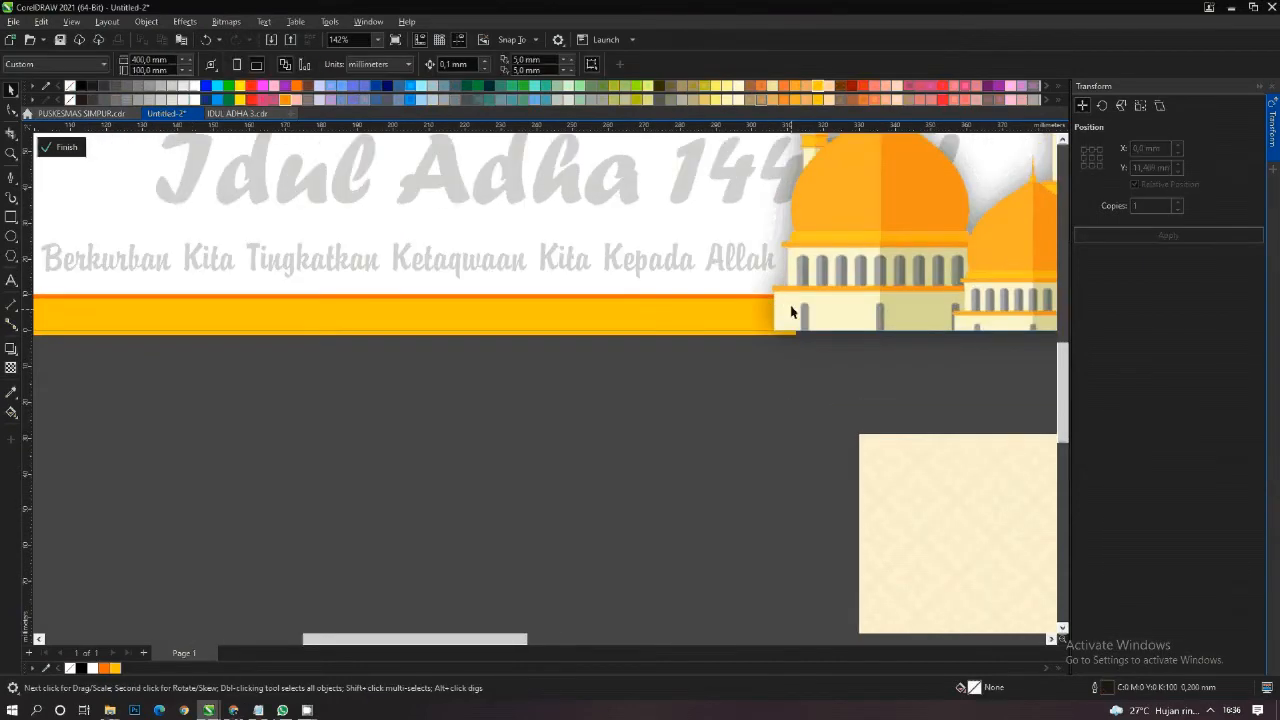
# - Recolour the rear strip yellow and the front strip pale yellow (#FFFF99), and finish editing the banner's PowerClip
pyautogui.scroll(1, 745, 312)
pyautogui.click(740, 306)
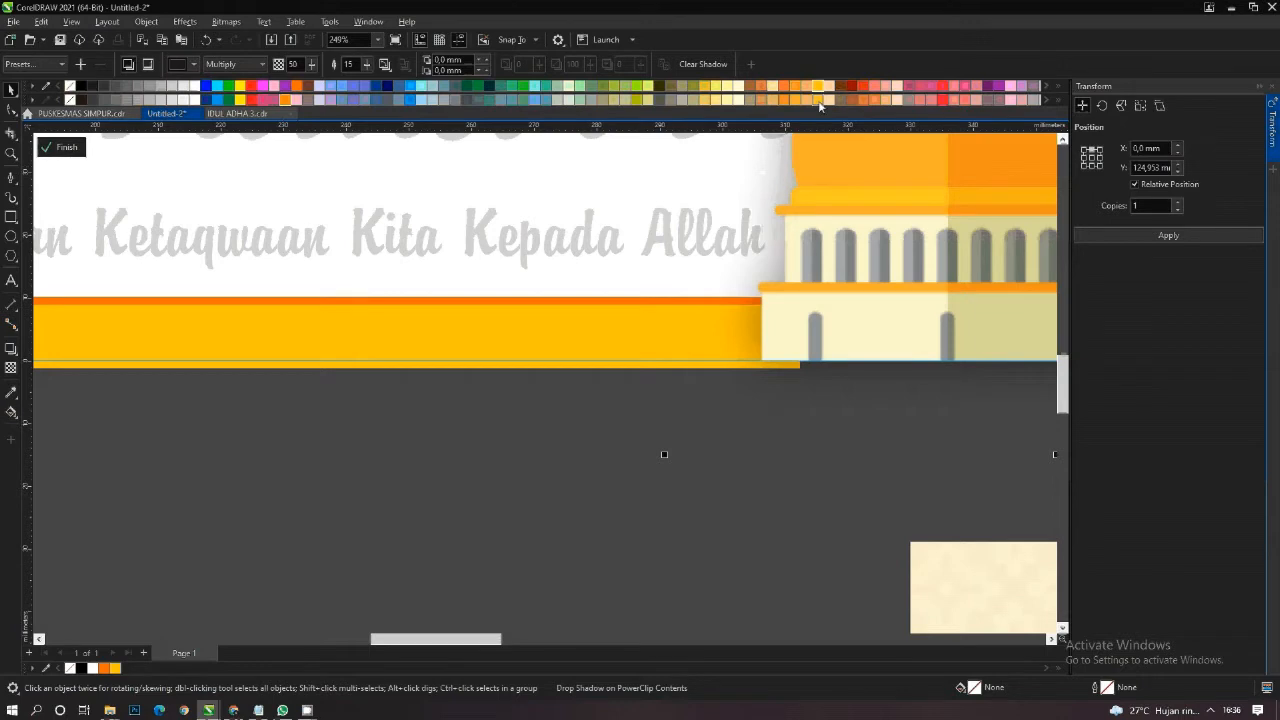
pyautogui.scroll(-3, 758, 353)
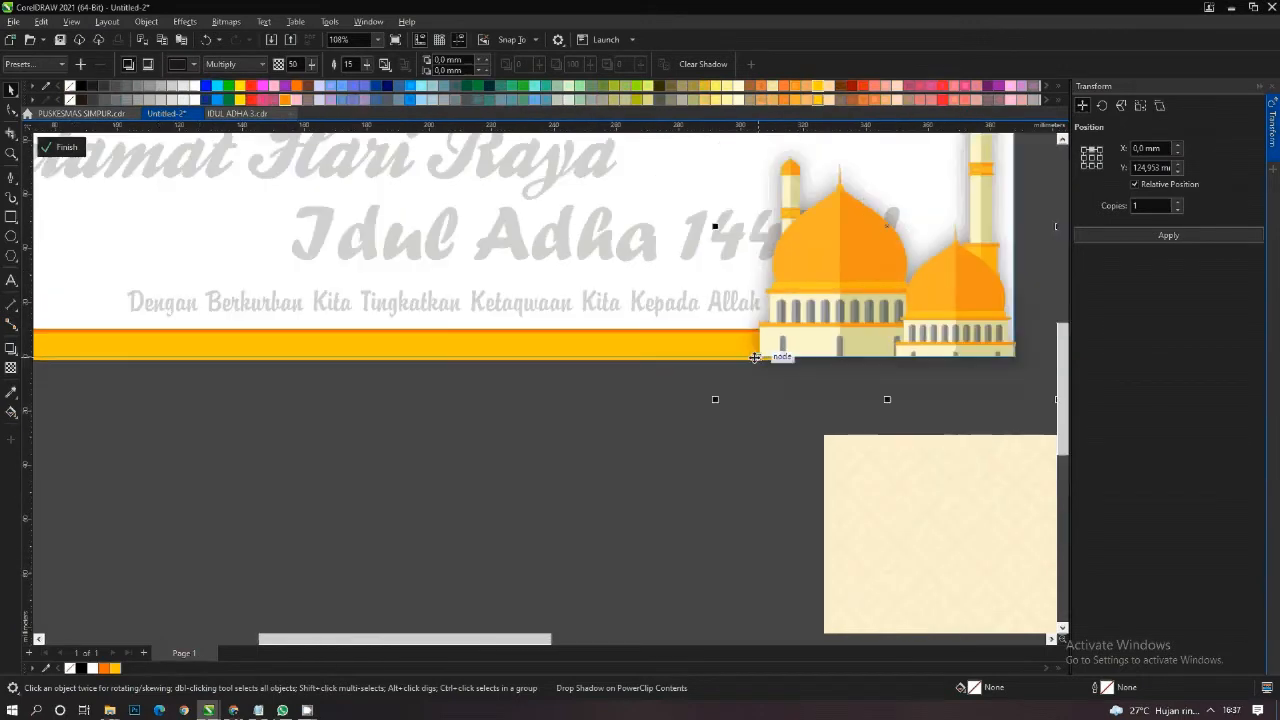
pyautogui.click(697, 430)
pyautogui.click(658, 337)
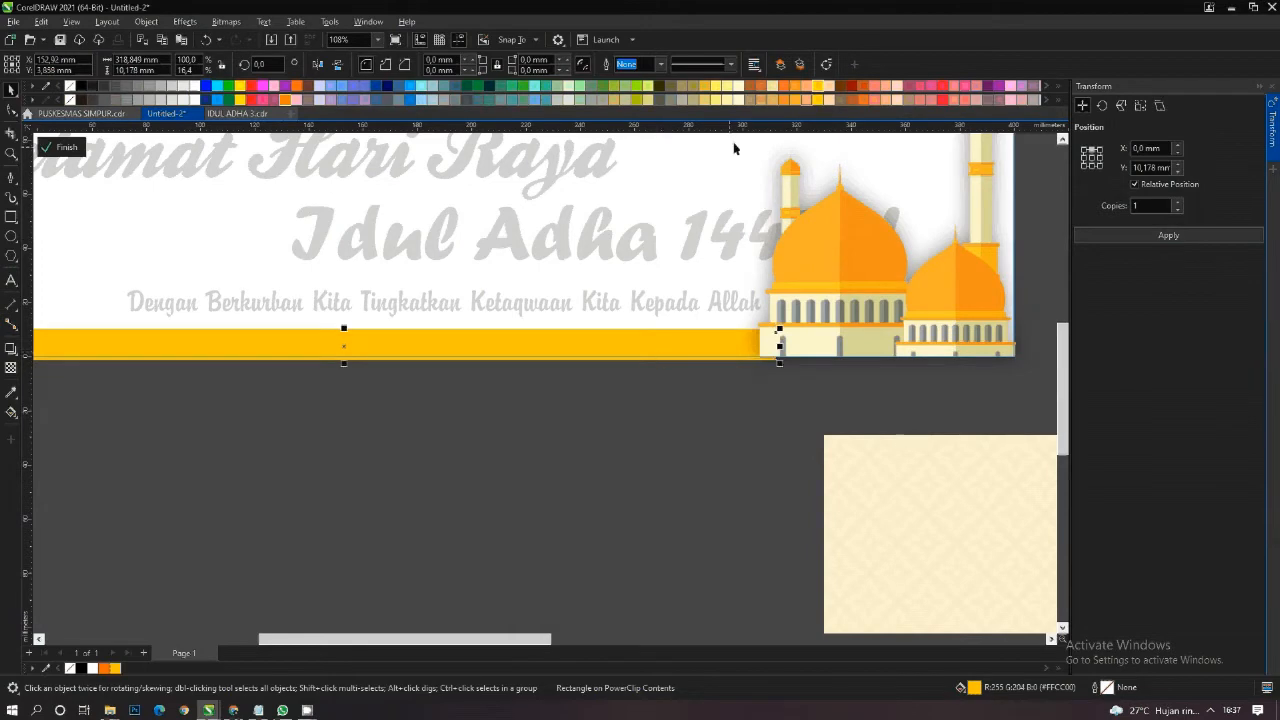
pyautogui.click(727, 86)
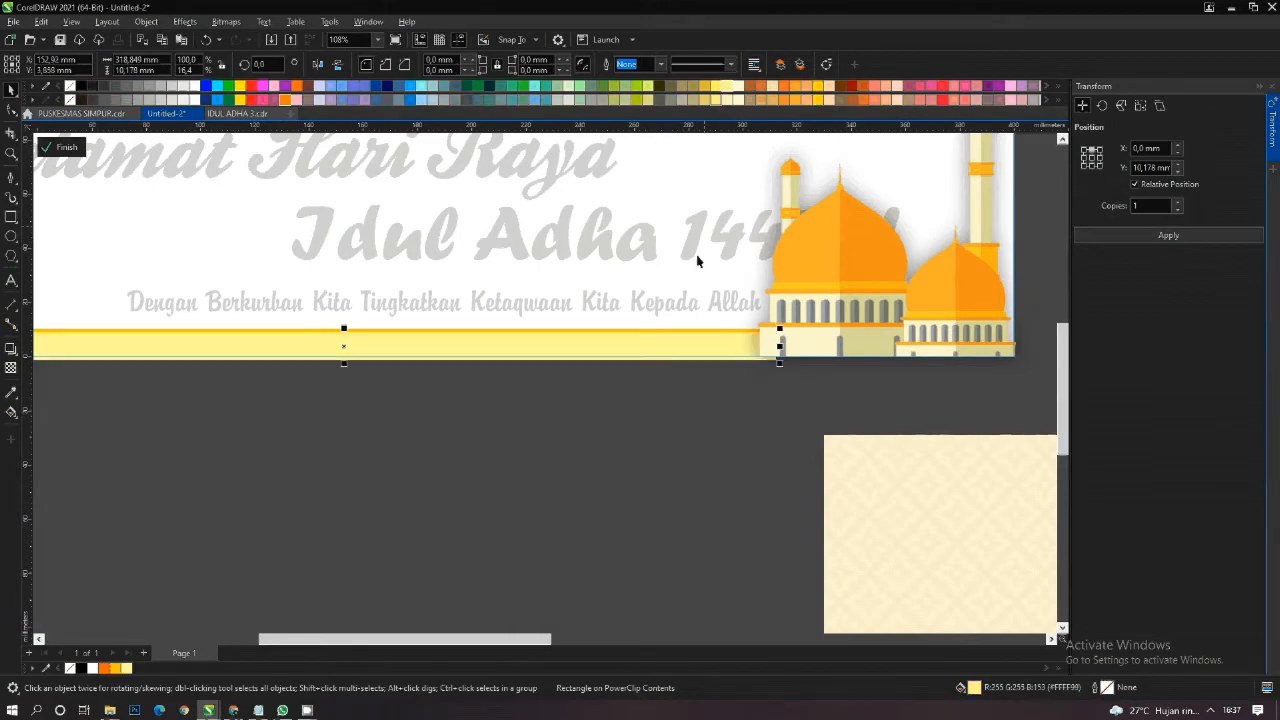
pyautogui.rightClick(690, 333)
pyautogui.click(736, 337)
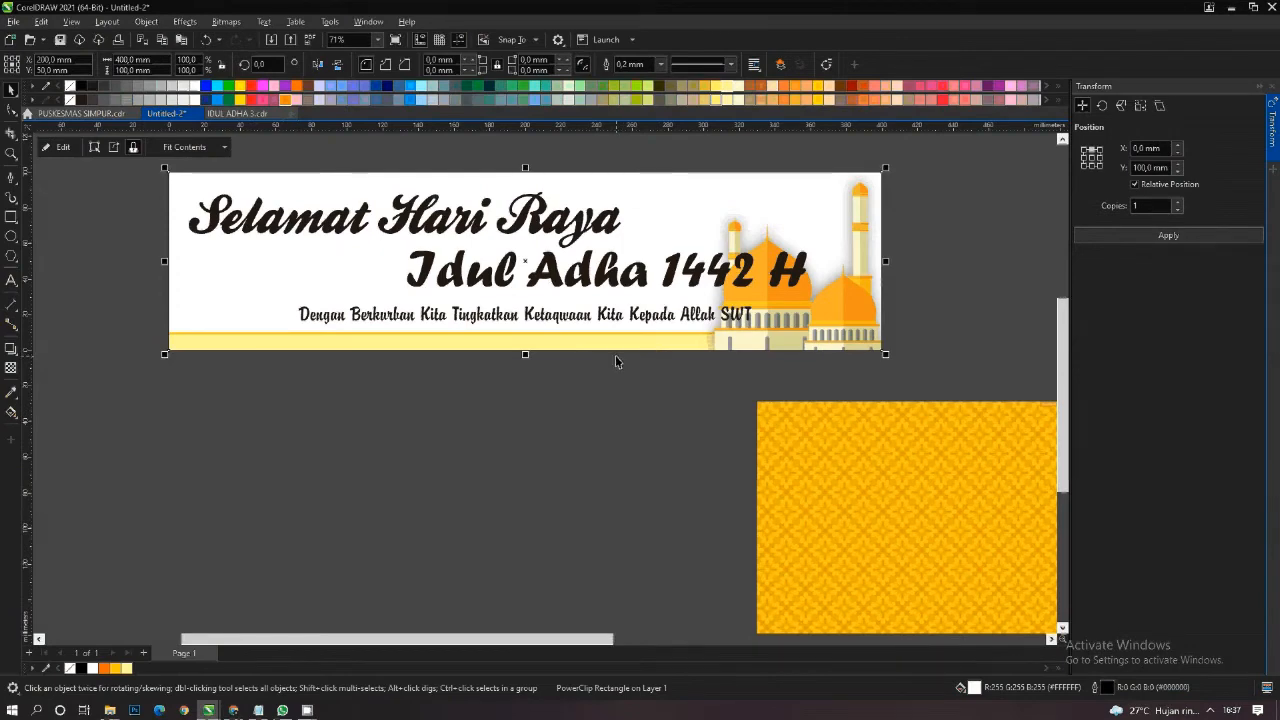
# - Move the yellow pattern image below the banner and PowerClip it inside the banner rectangle
pyautogui.moveTo(815, 442); pyautogui.dragTo(583, 463)
pyautogui.rightClick(594, 471)
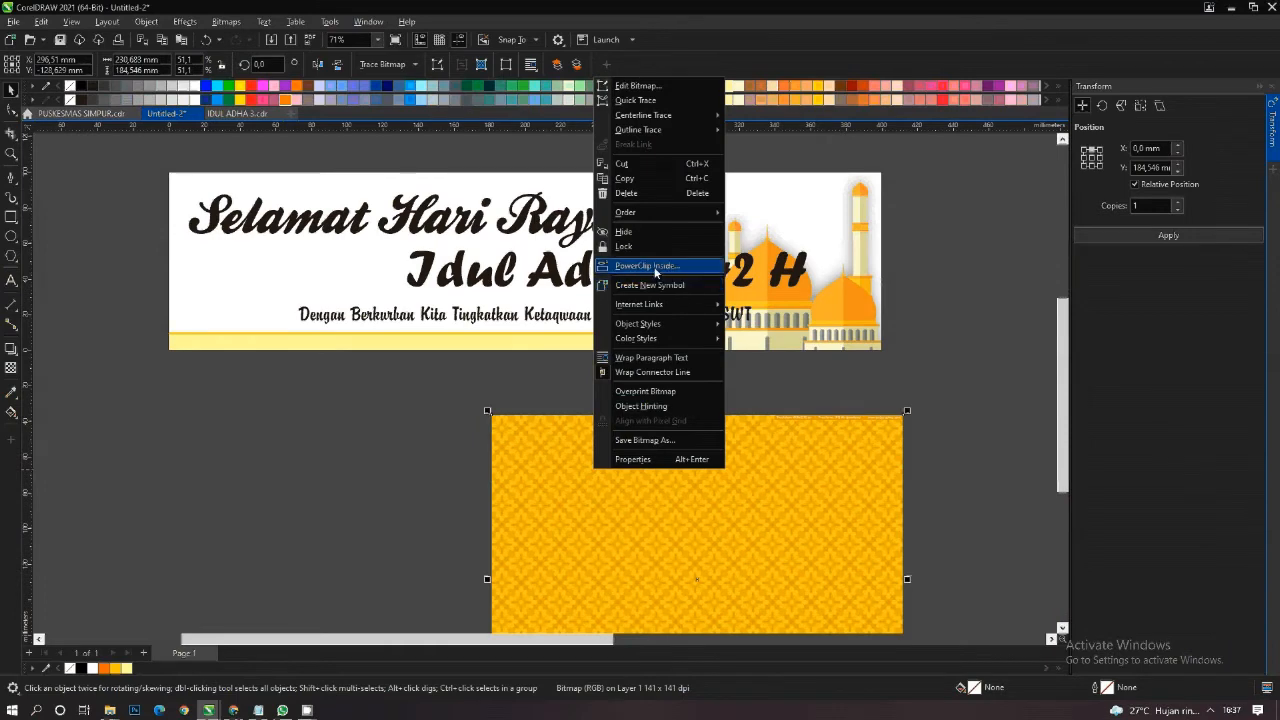
pyautogui.click(646, 265)
pyautogui.click(633, 334)
# - Reopen the banner's PowerClip contents, move the pattern below the banner and PowerClip it inside the pale yellow strip
pyautogui.rightClick(633, 334)
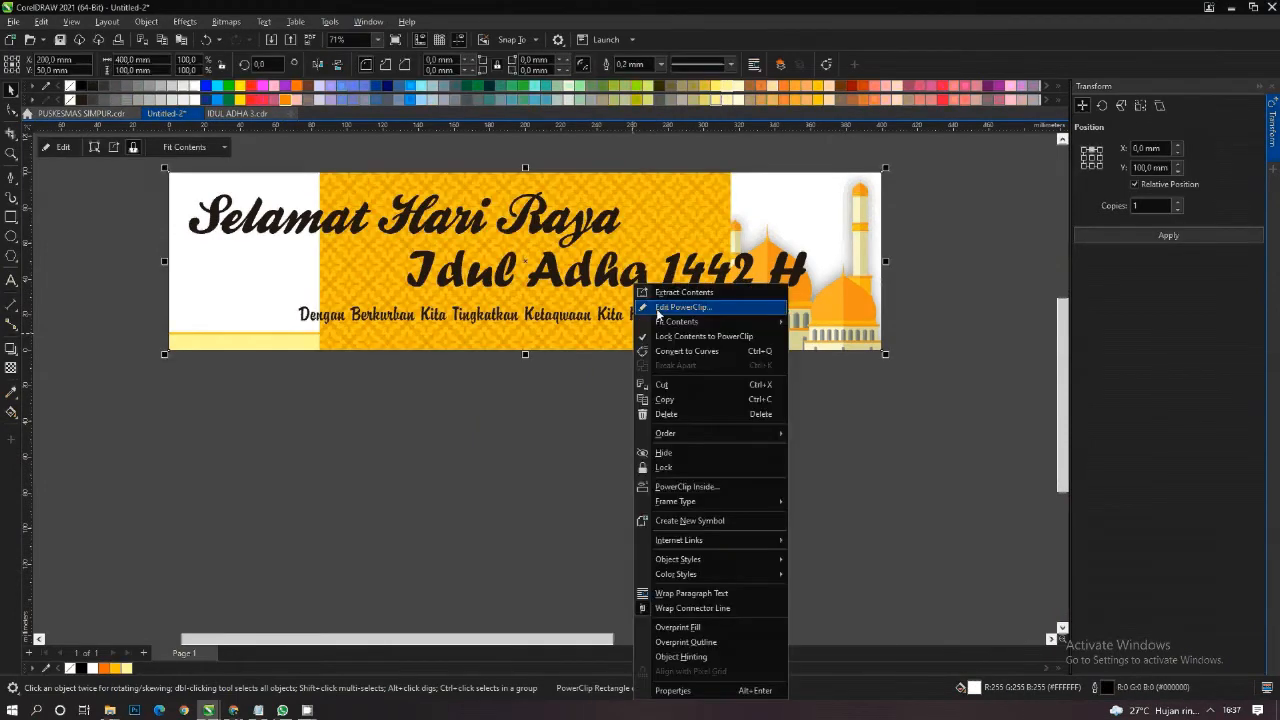
pyautogui.click(649, 308)
pyautogui.moveTo(611, 263); pyautogui.dragTo(611, 471)
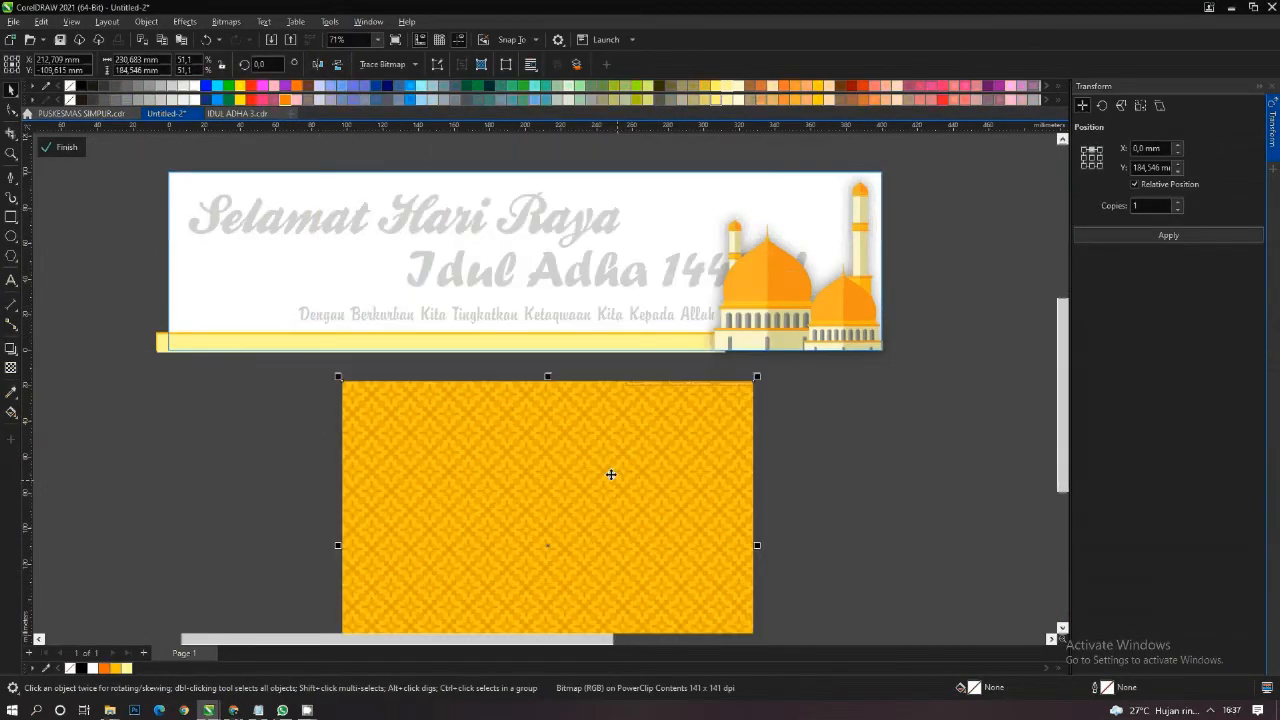
pyautogui.rightClick(597, 460)
pyautogui.click(649, 257)
pyautogui.click(638, 344)
# - Edit the strip's PowerClip contents, shrinking the pattern proportionally to about 106 mm wide and moving it over the strip's left end
pyautogui.rightClick(638, 344)
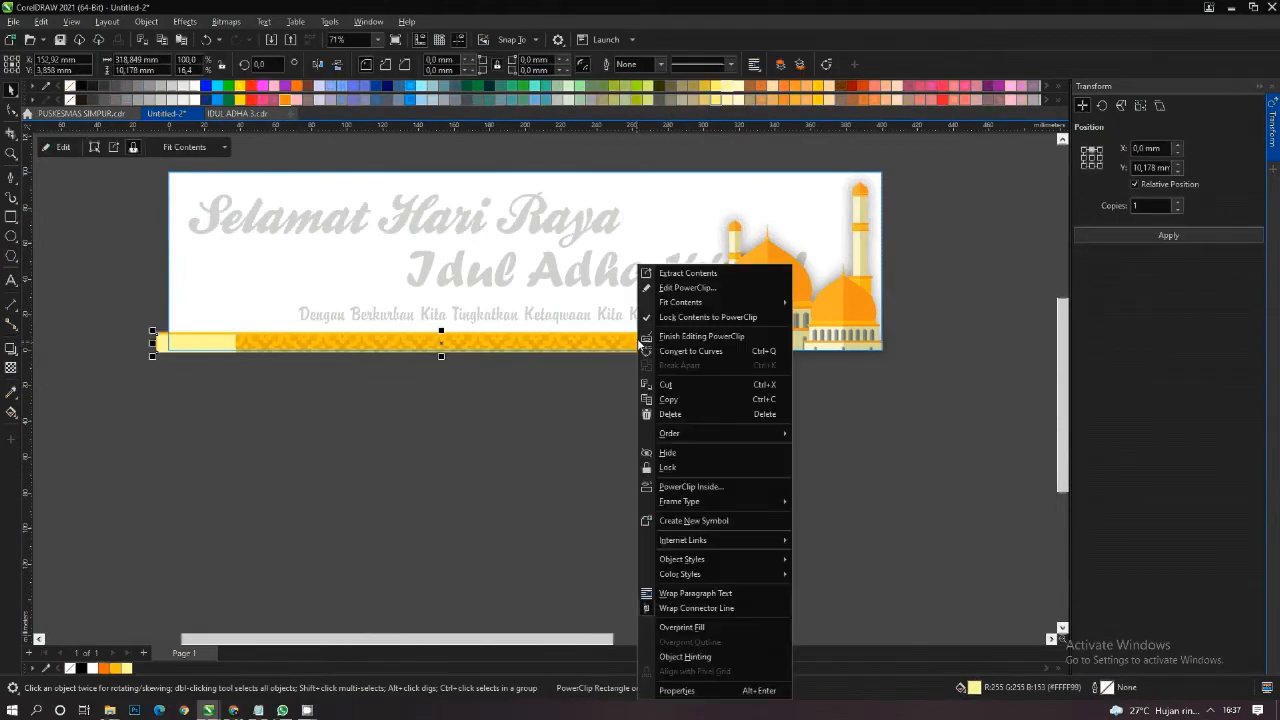
pyautogui.click(687, 287)
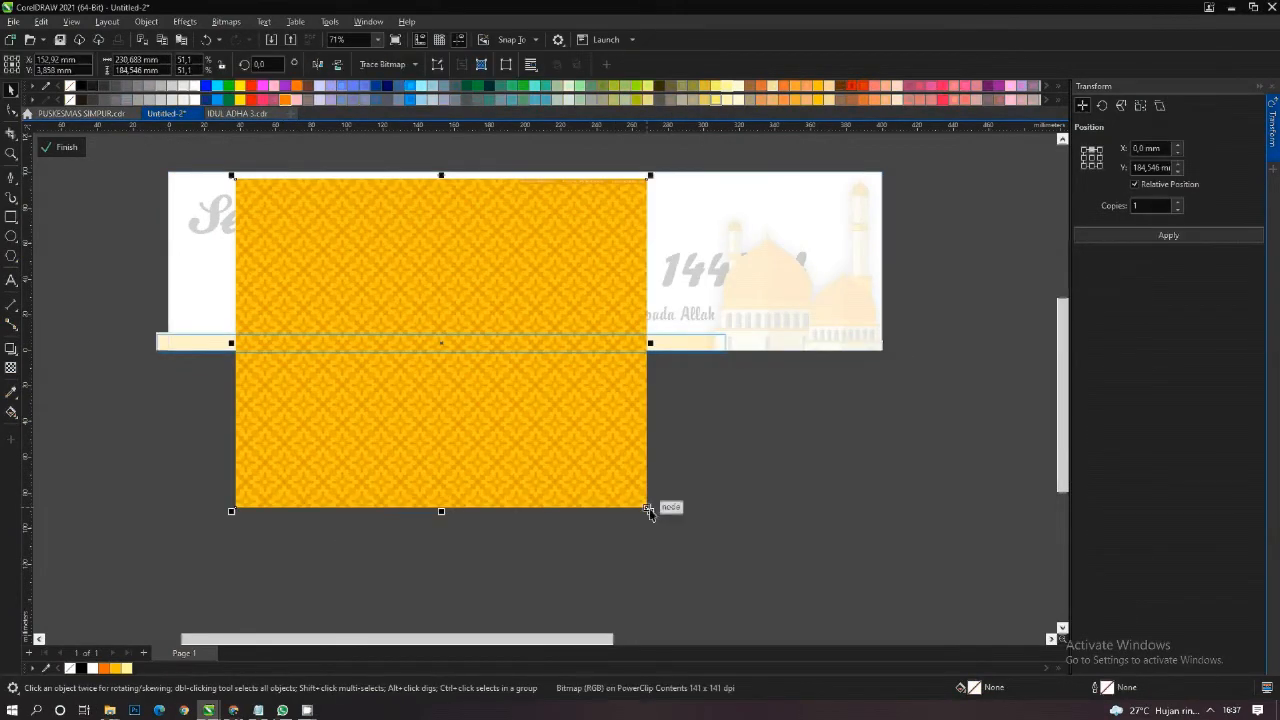
pyautogui.moveTo(648, 510); pyautogui.dragTo(430, 418)
pyautogui.scroll(2, 97, 328)
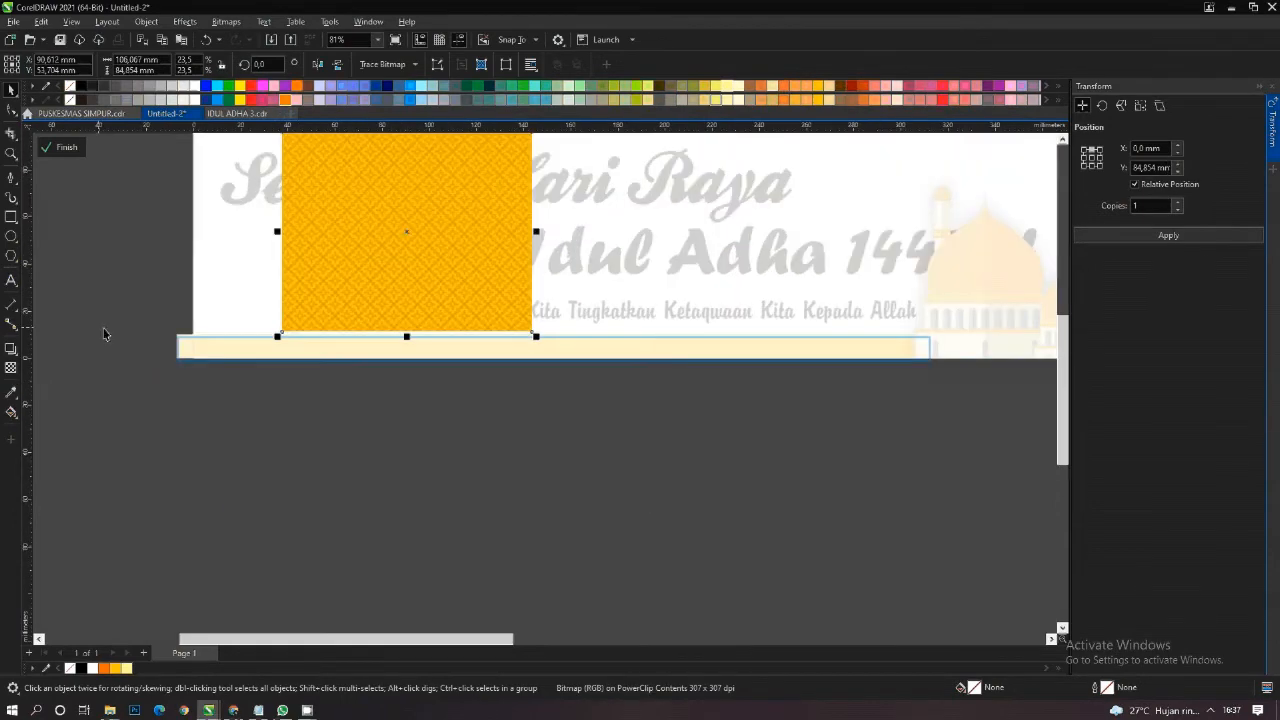
pyautogui.moveTo(406, 303); pyautogui.dragTo(288, 420)
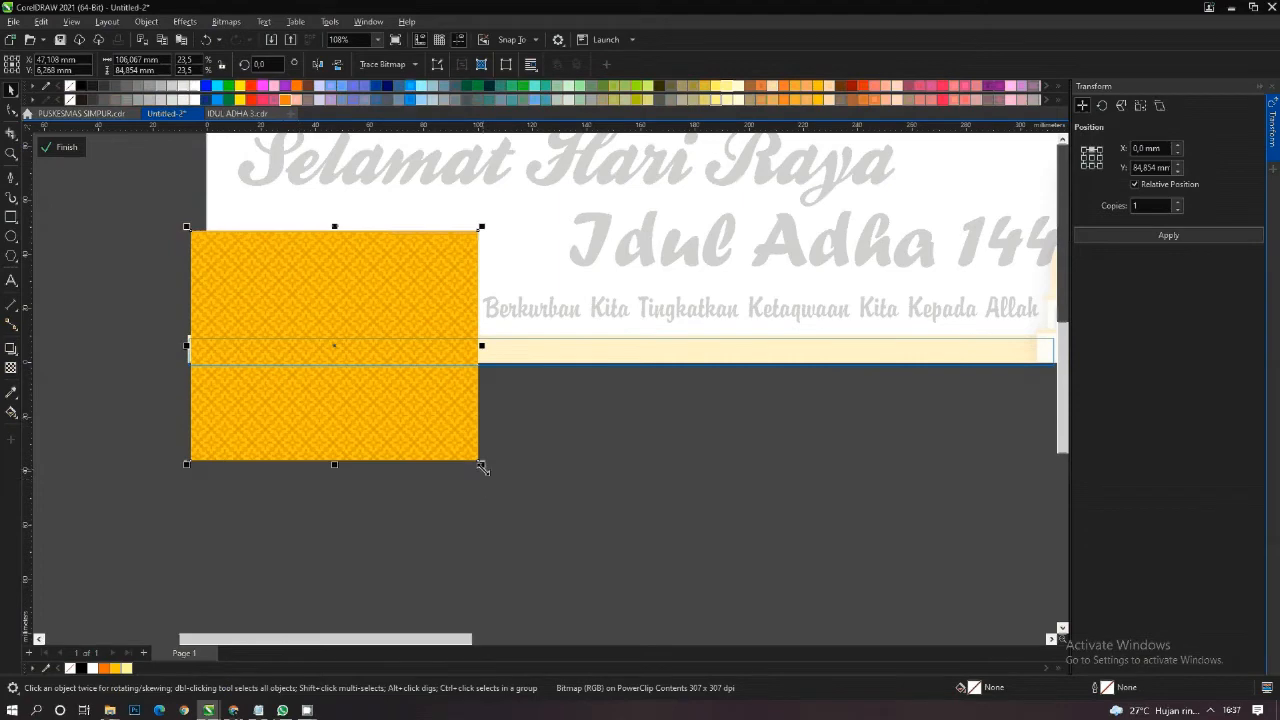
# - Nudge the pattern tile over the strip's left end, place a copy 106.067 mm to its right, and mirror that copy horizontally
pyautogui.moveTo(482, 464); pyautogui.dragTo(457, 449)
pyautogui.hotkey('ctrl', 'z')
pyautogui.moveTo(411, 378); pyautogui.dragTo(404, 383)
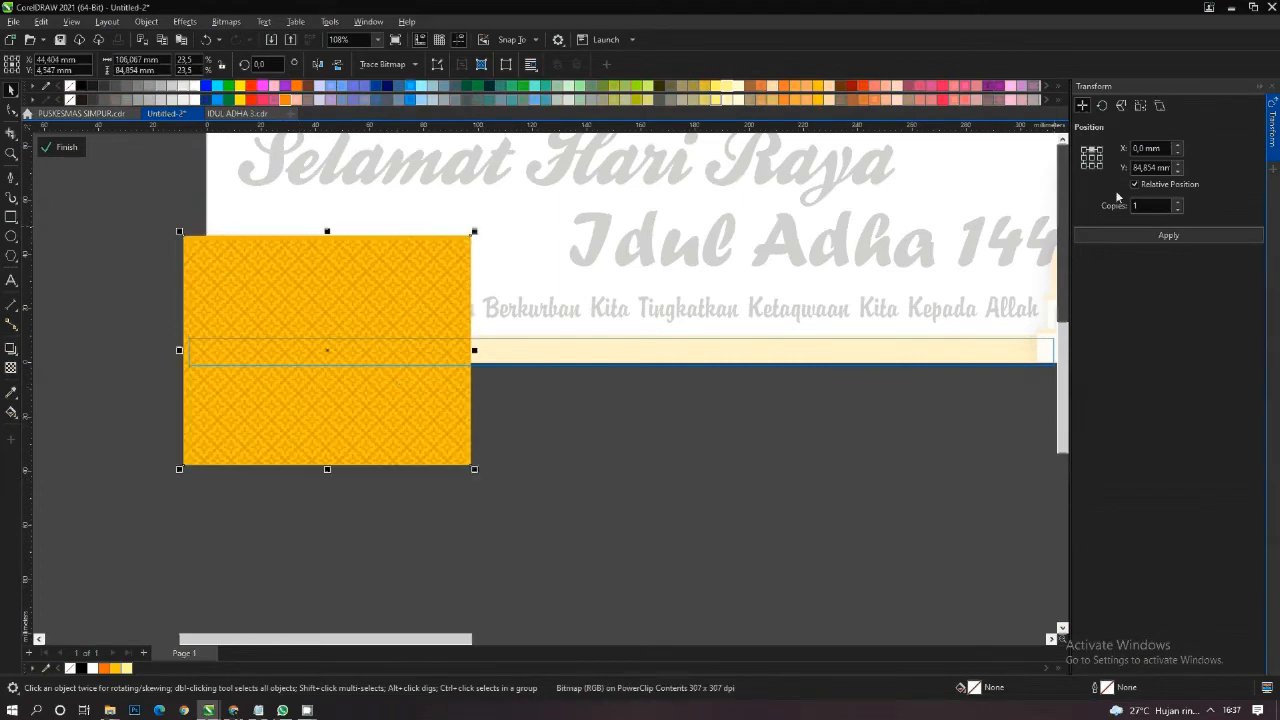
pyautogui.click(1101, 158)
pyautogui.click(1168, 235)
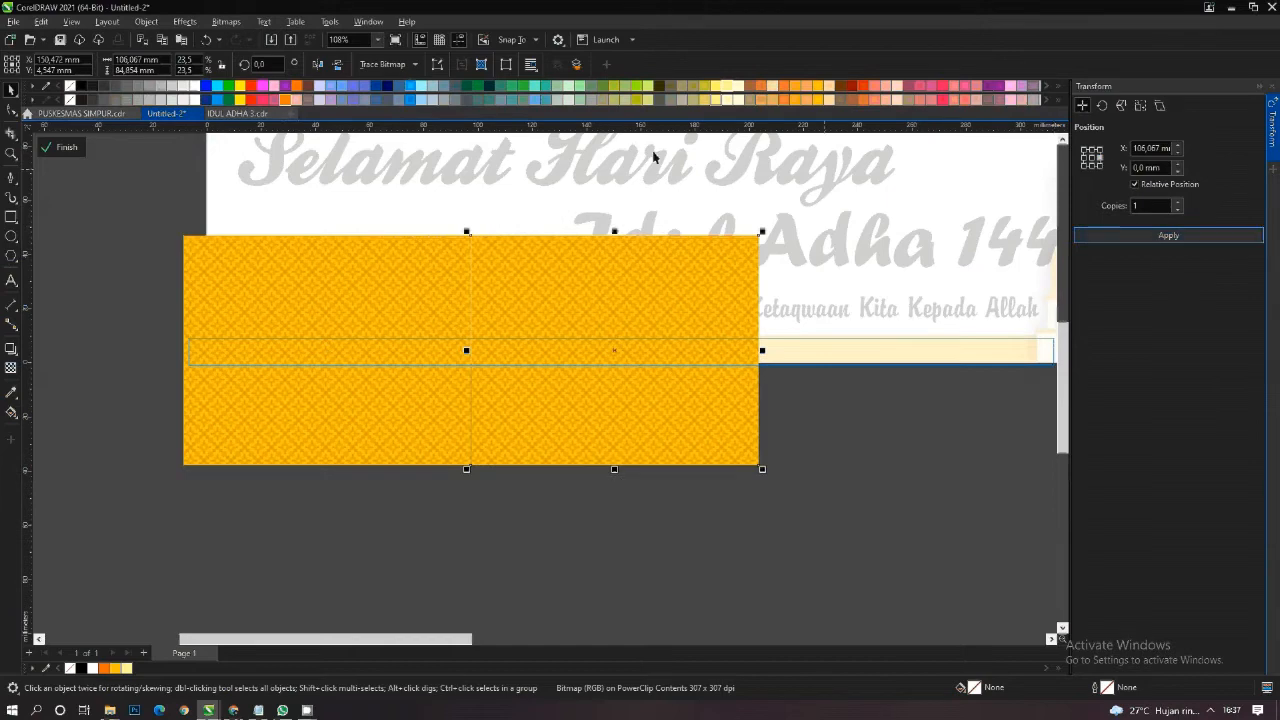
pyautogui.click(318, 65)
pyautogui.scroll(2, 519, 350)
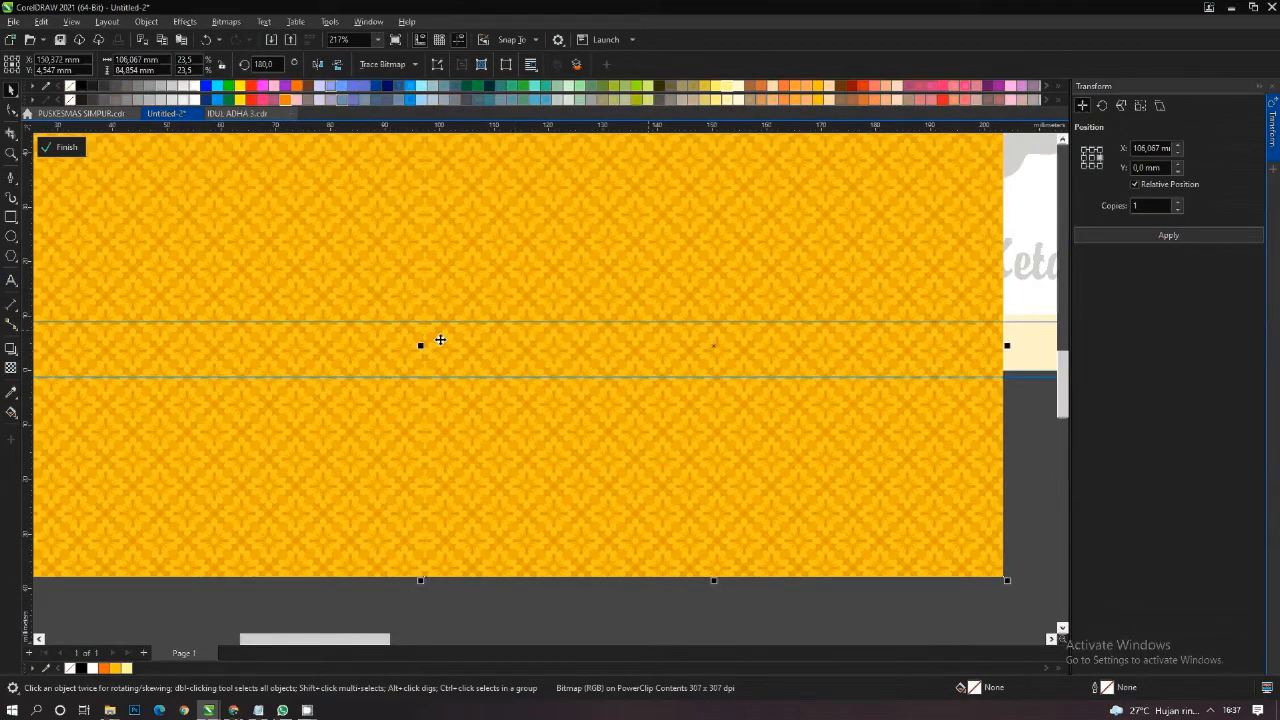
# - Add a third pattern tile 106.067 mm right of the second and mirror it horizontally so the seam matches
pyautogui.scroll(-2, 437, 340)
pyautogui.click(1143, 240)
pyautogui.scroll(-2, 500, 257)
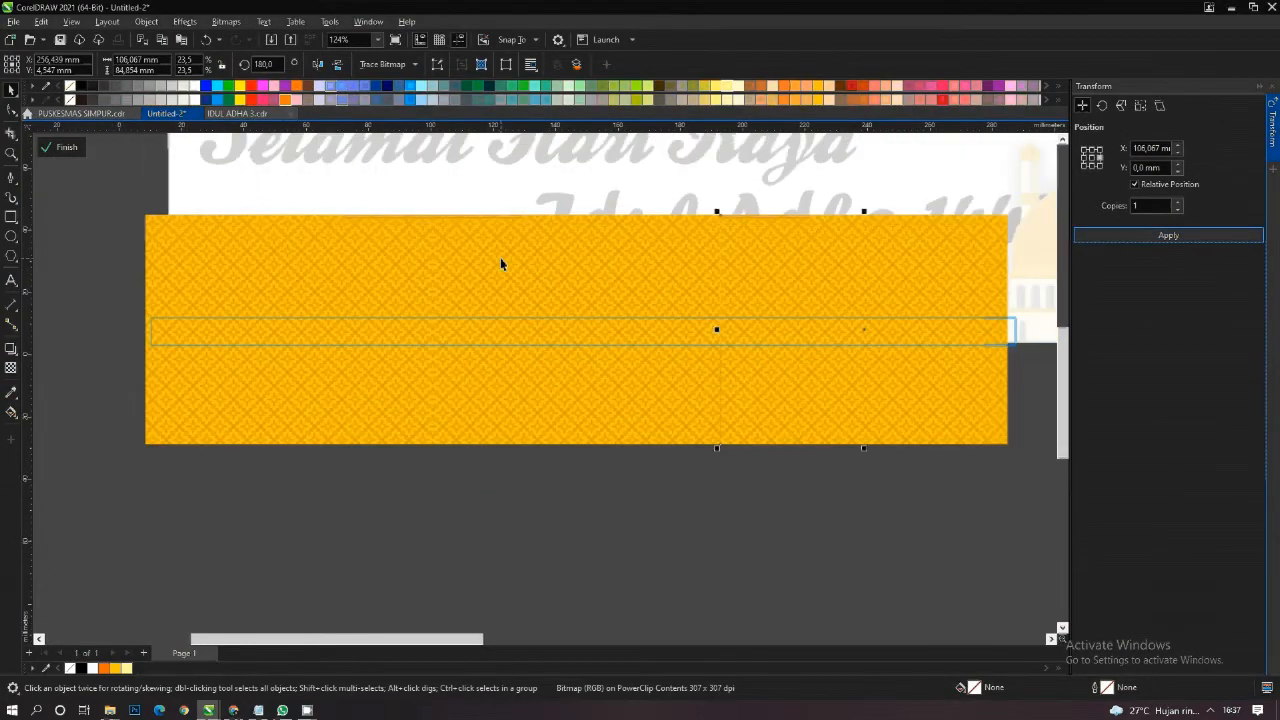
pyautogui.scroll(3, 876, 322)
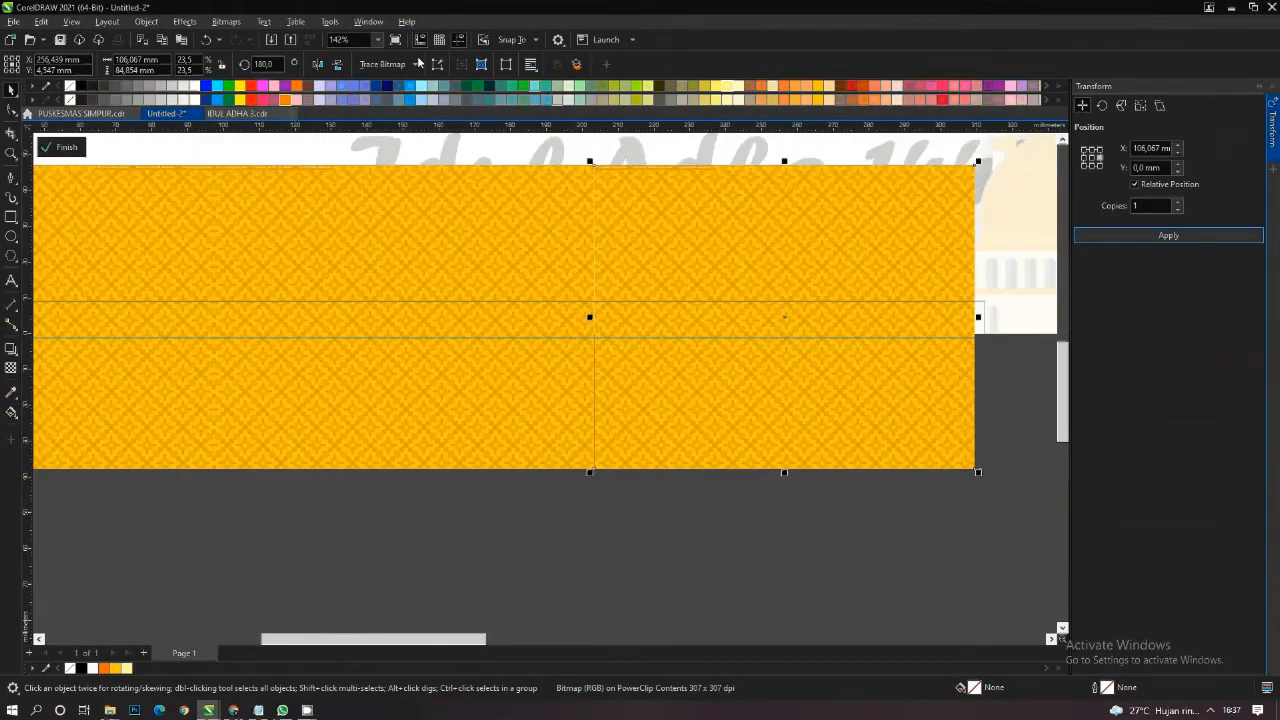
pyautogui.click(317, 66)
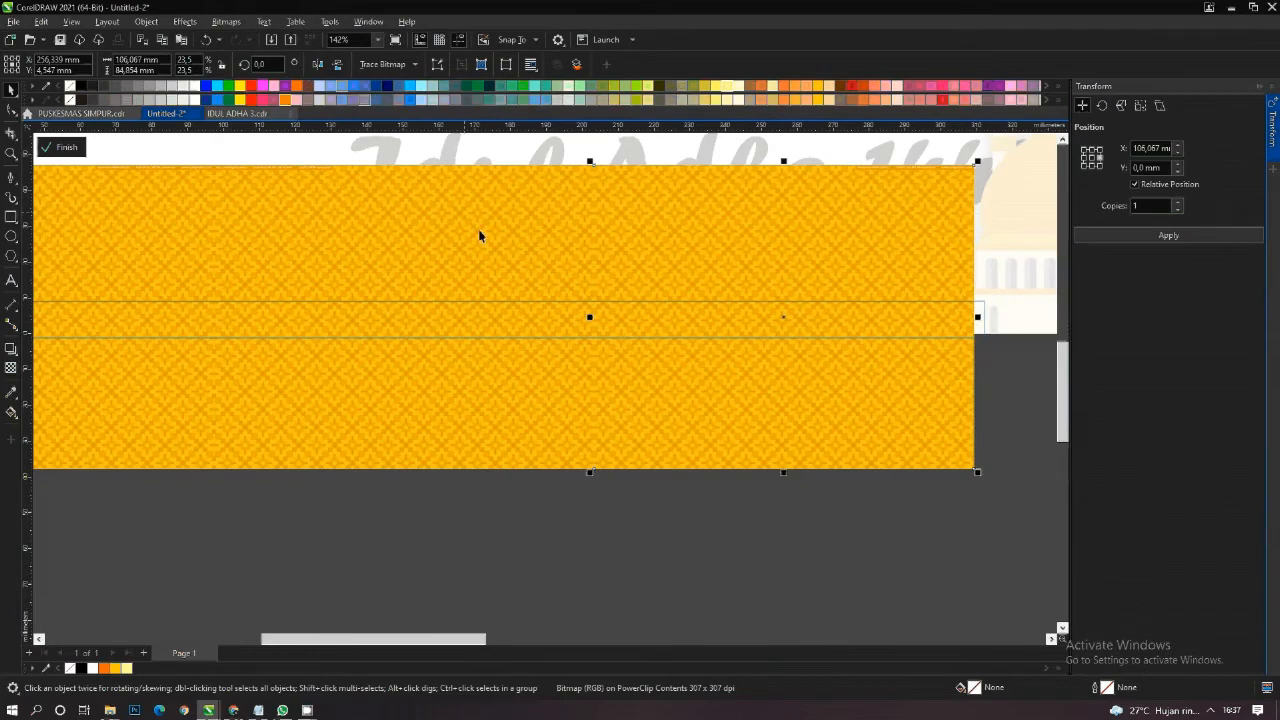
# - Add a fourth, horizontally mirrored tile 106.067 mm further right to extend the pattern past the strip's right end
pyautogui.scroll(-2, 500, 250)
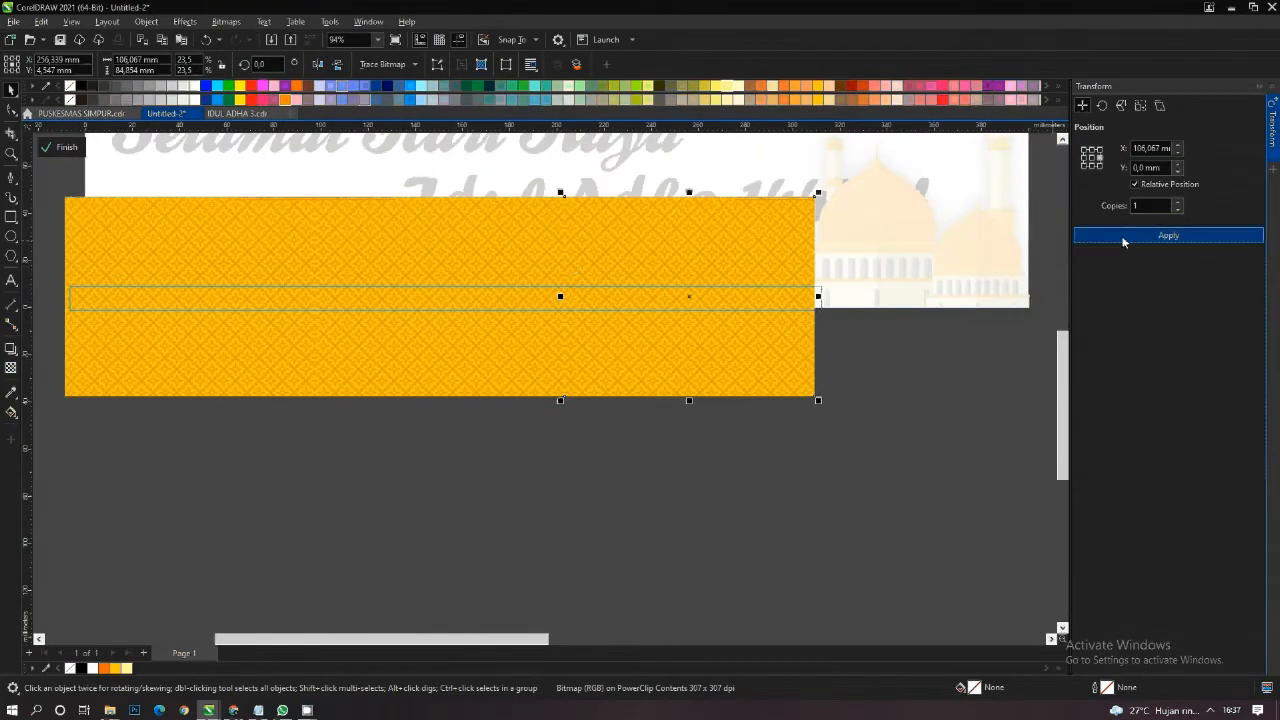
pyautogui.click(1168, 236)
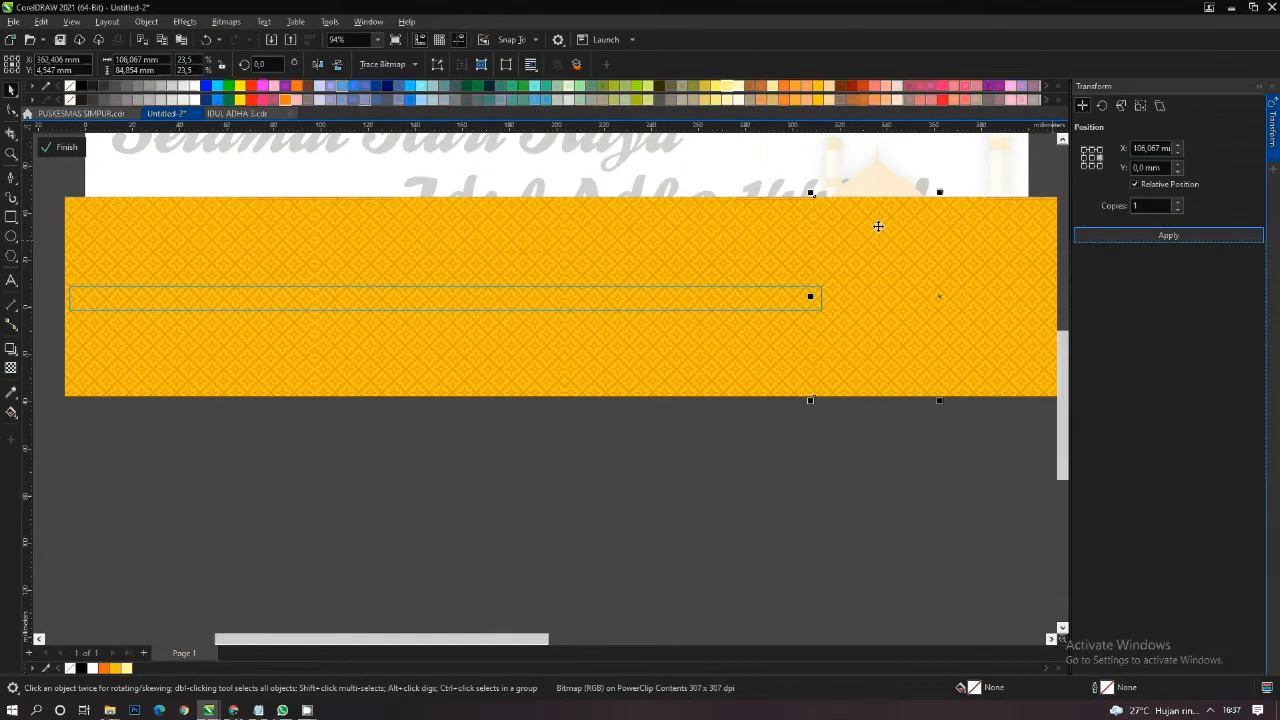
pyautogui.click(317, 66)
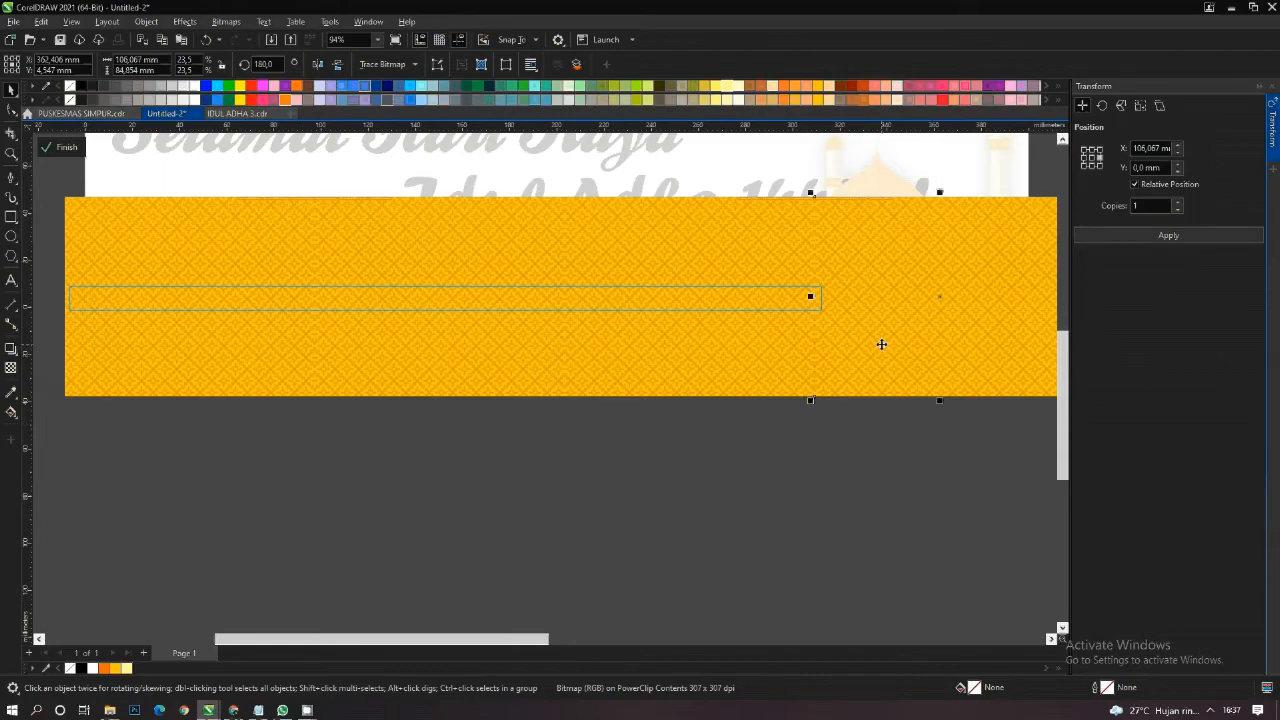
# - Finish editing the strip's PowerClip and the banner's enclosing PowerClip
pyautogui.rightClick(773, 348)
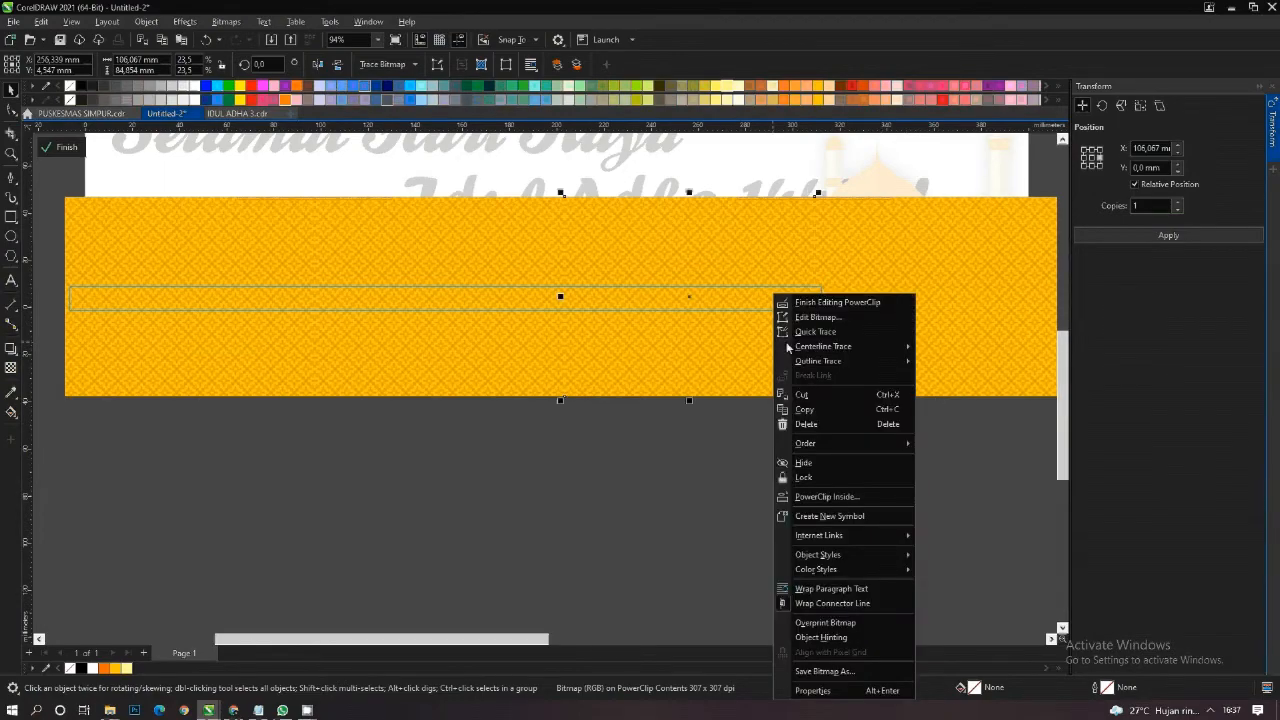
pyautogui.click(812, 302)
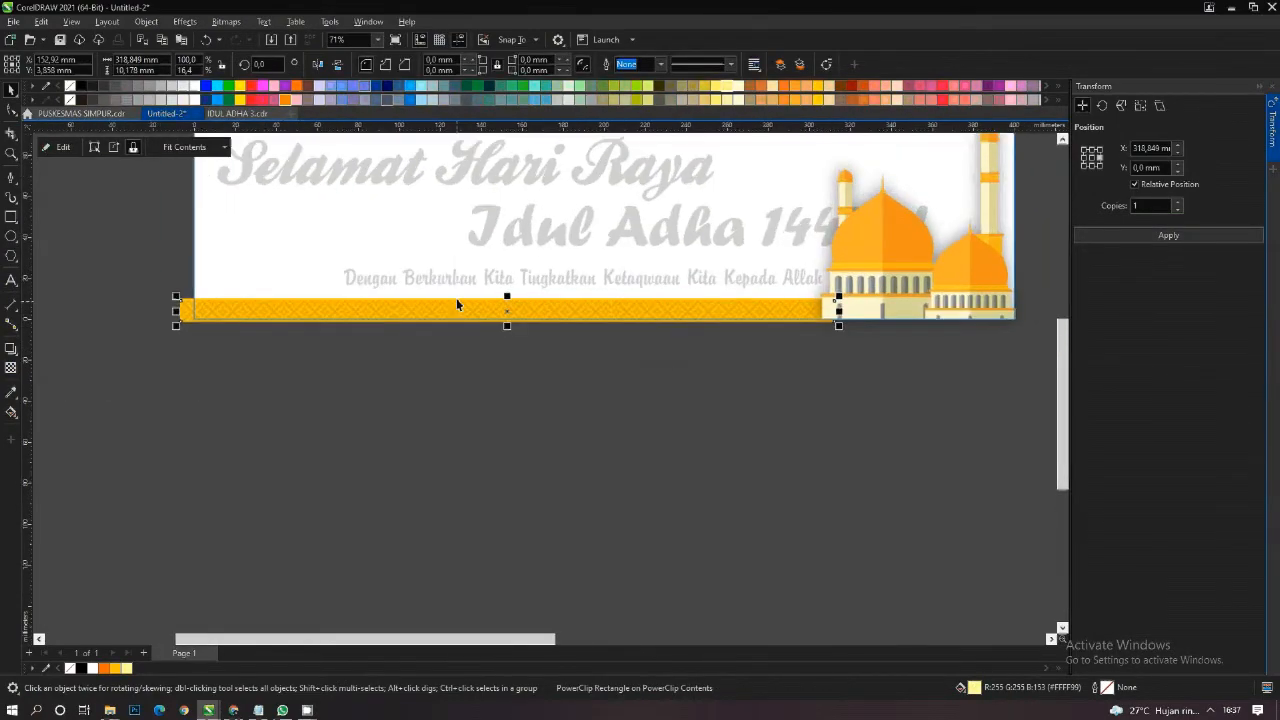
pyautogui.scroll(3, 456, 298)
pyautogui.scroll(-2, 453, 298)
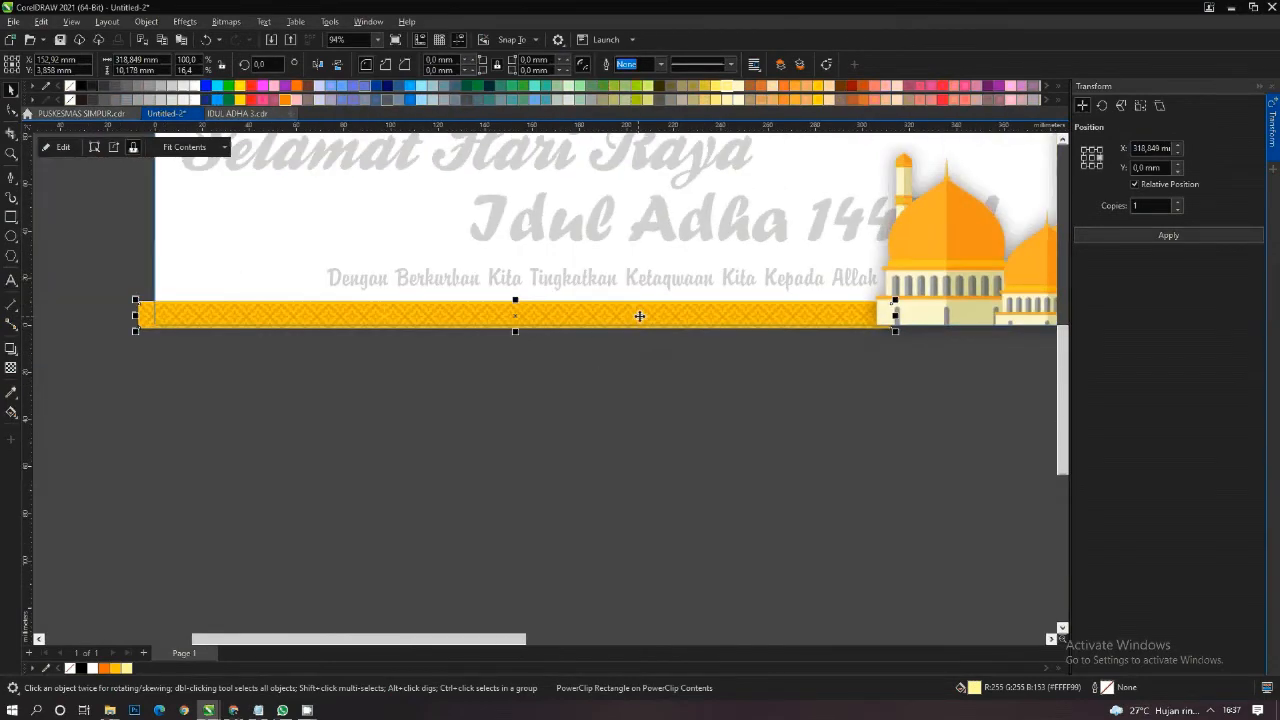
pyautogui.rightClick(640, 316)
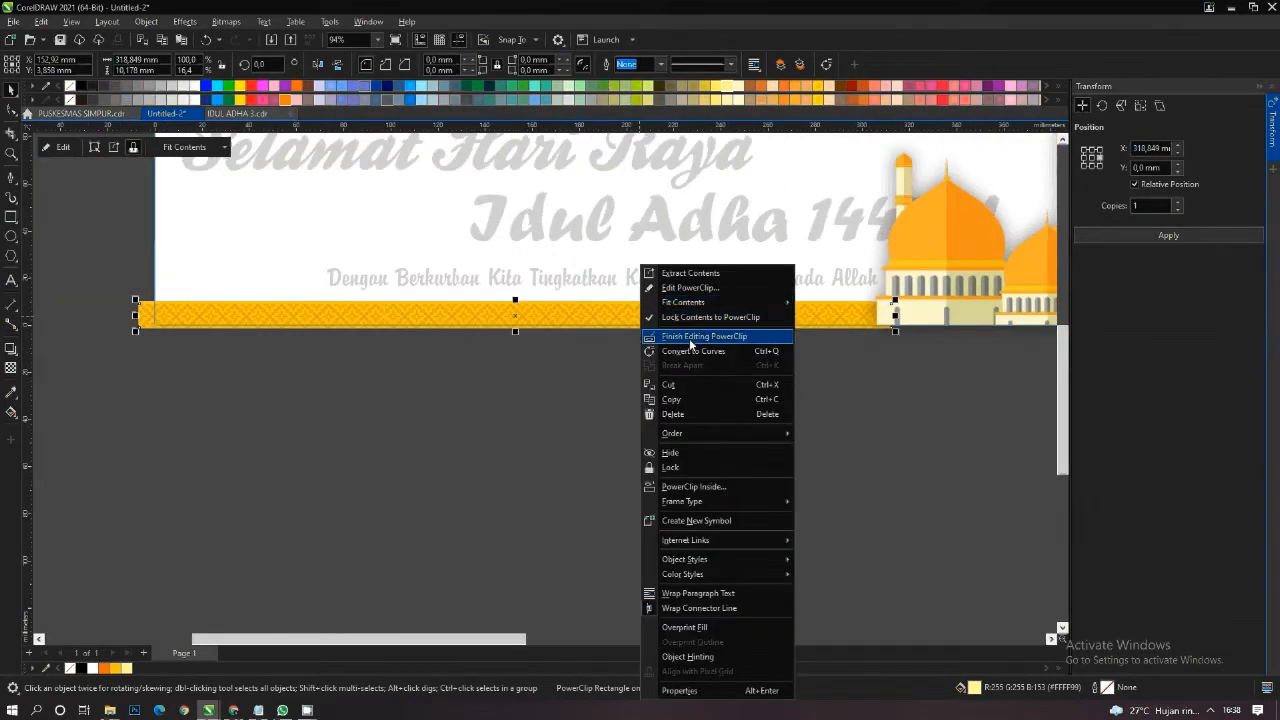
pyautogui.click(689, 338)
pyautogui.scroll(-3, 600, 354)
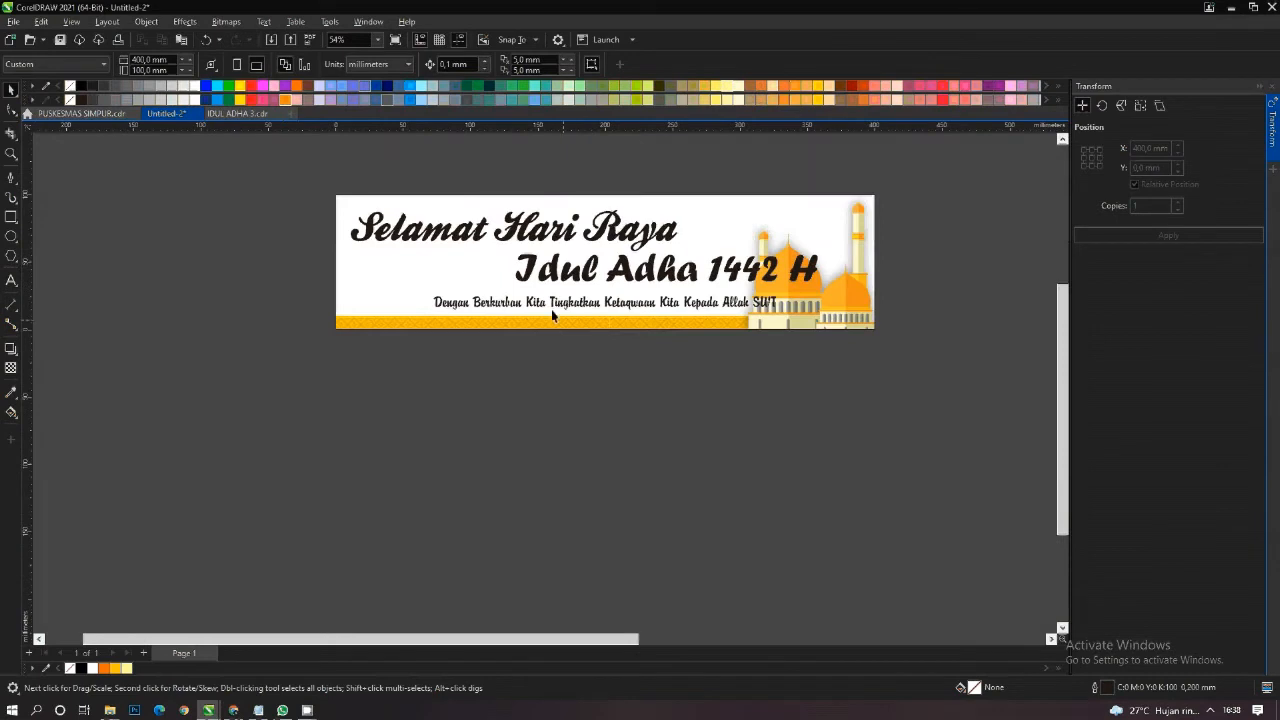
# - Move the orange sunburst background below the banner and PowerClip it inside the banner rectangle
pyautogui.scroll(-4, 551, 309)
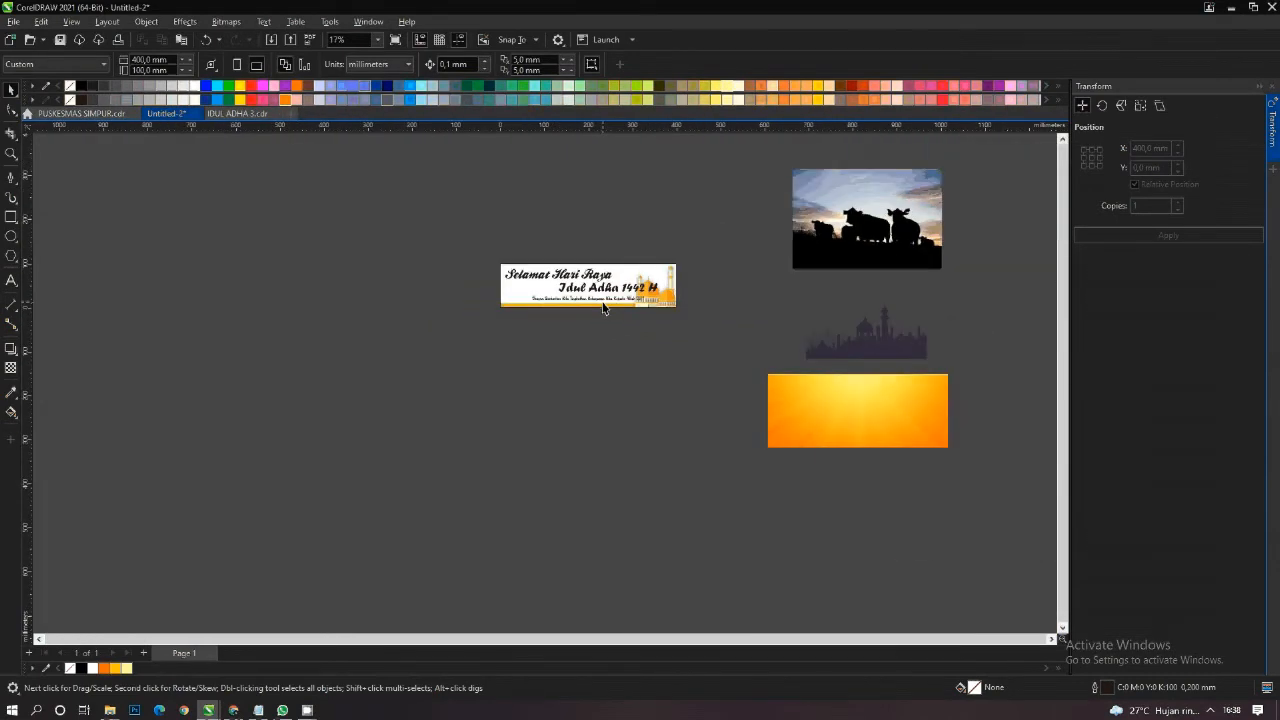
pyautogui.scroll(2, 603, 308)
pyautogui.scroll(-1, 605, 300)
pyautogui.moveTo(930, 428); pyautogui.dragTo(582, 368)
pyautogui.rightClick(615, 333)
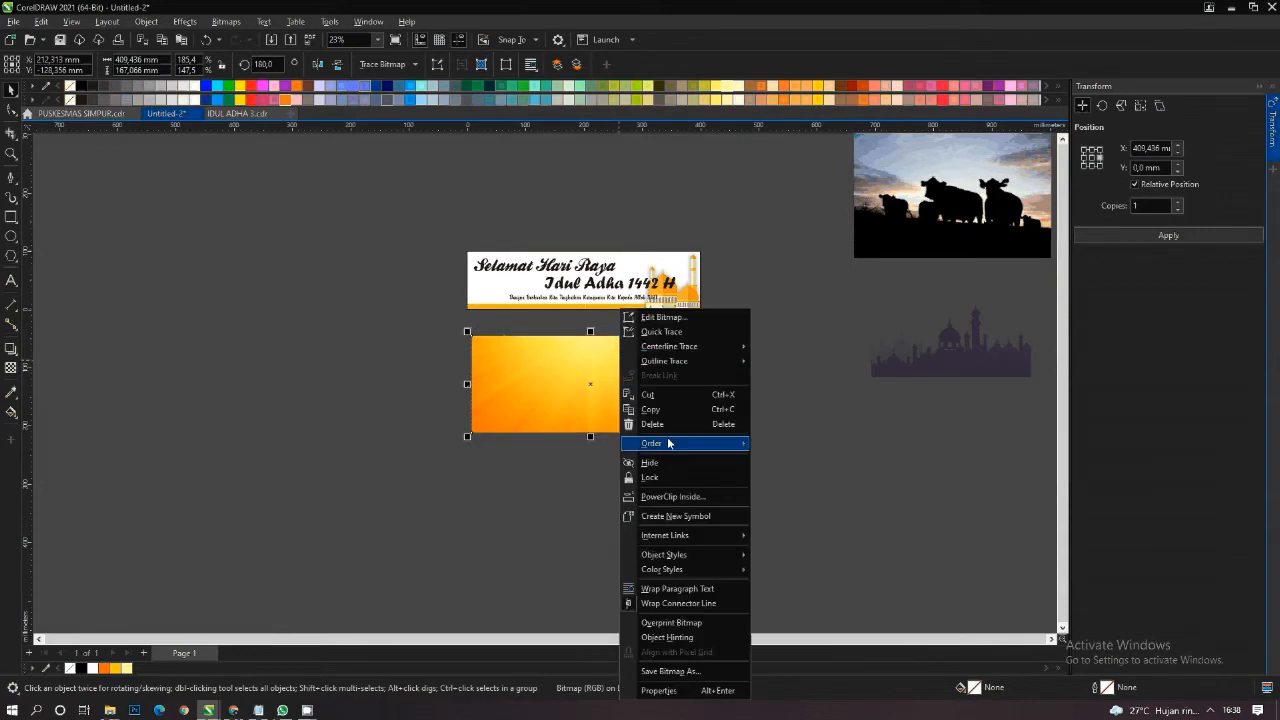
pyautogui.click(675, 496)
pyautogui.click(508, 283)
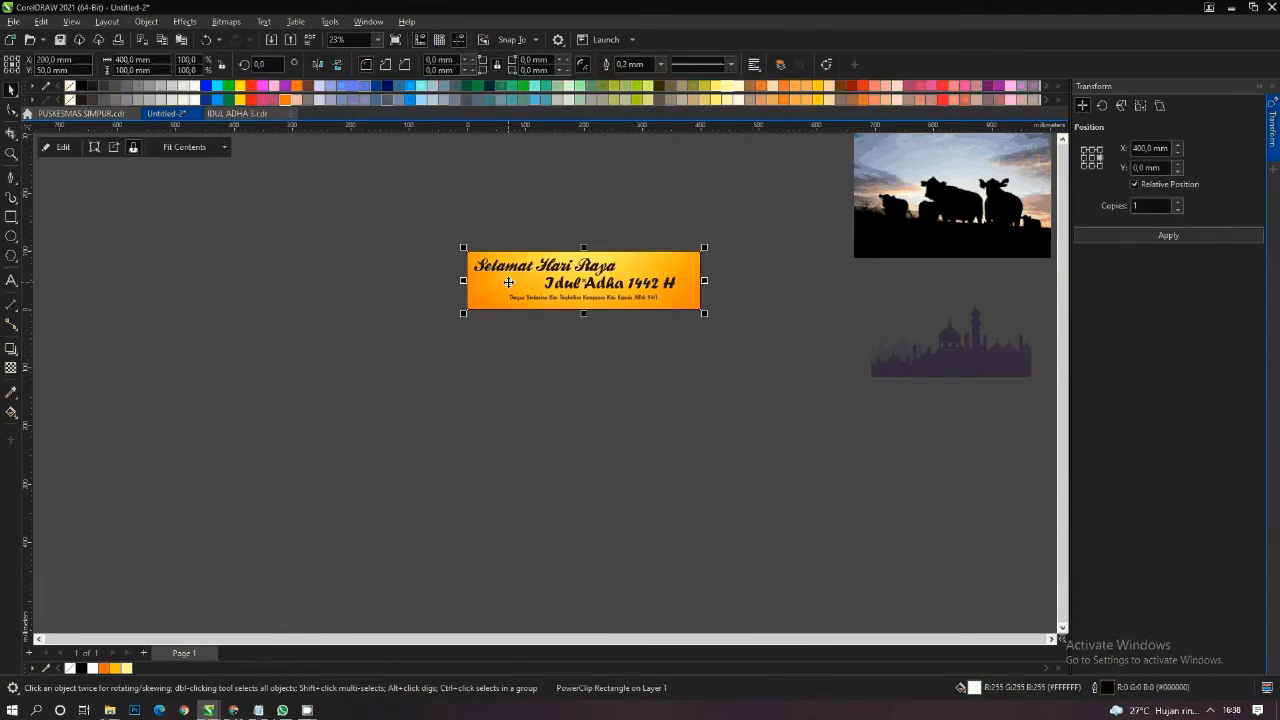
# - Edit the banner's PowerClip contents and send the orange background behind the mosque and the patterned strip
pyautogui.rightClick(508, 283)
pyautogui.click(525, 300)
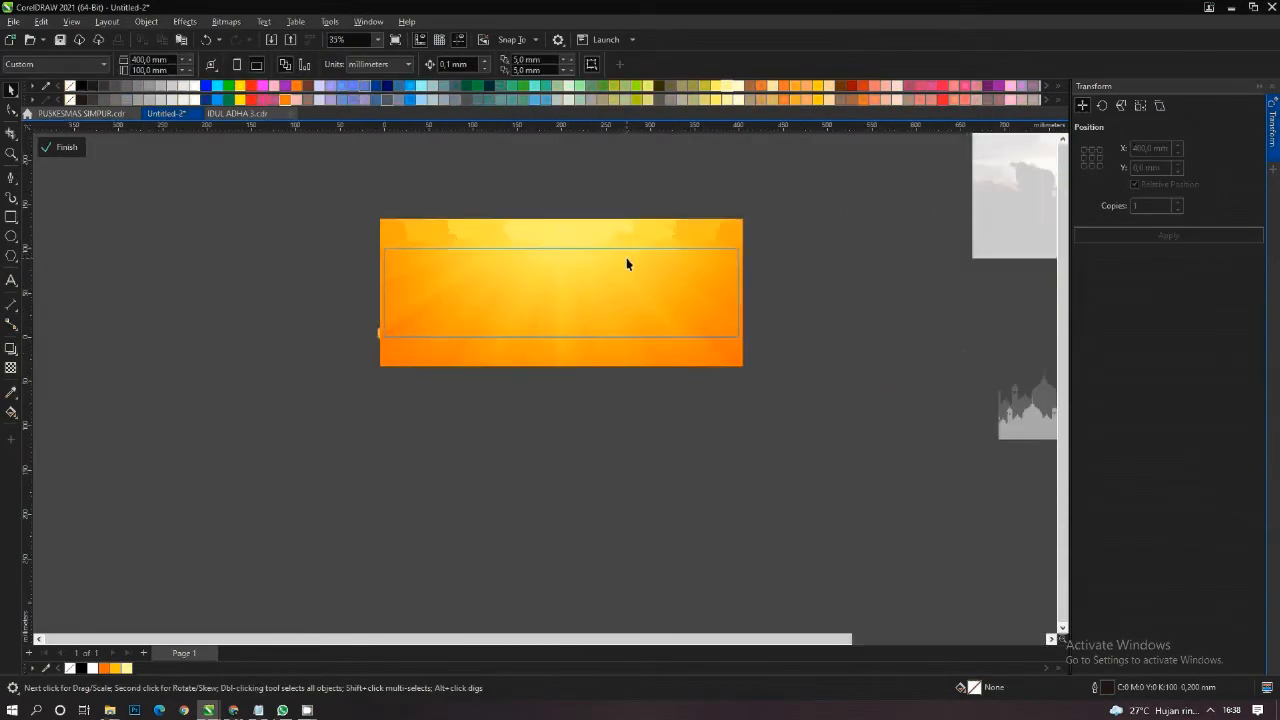
pyautogui.click(627, 264)
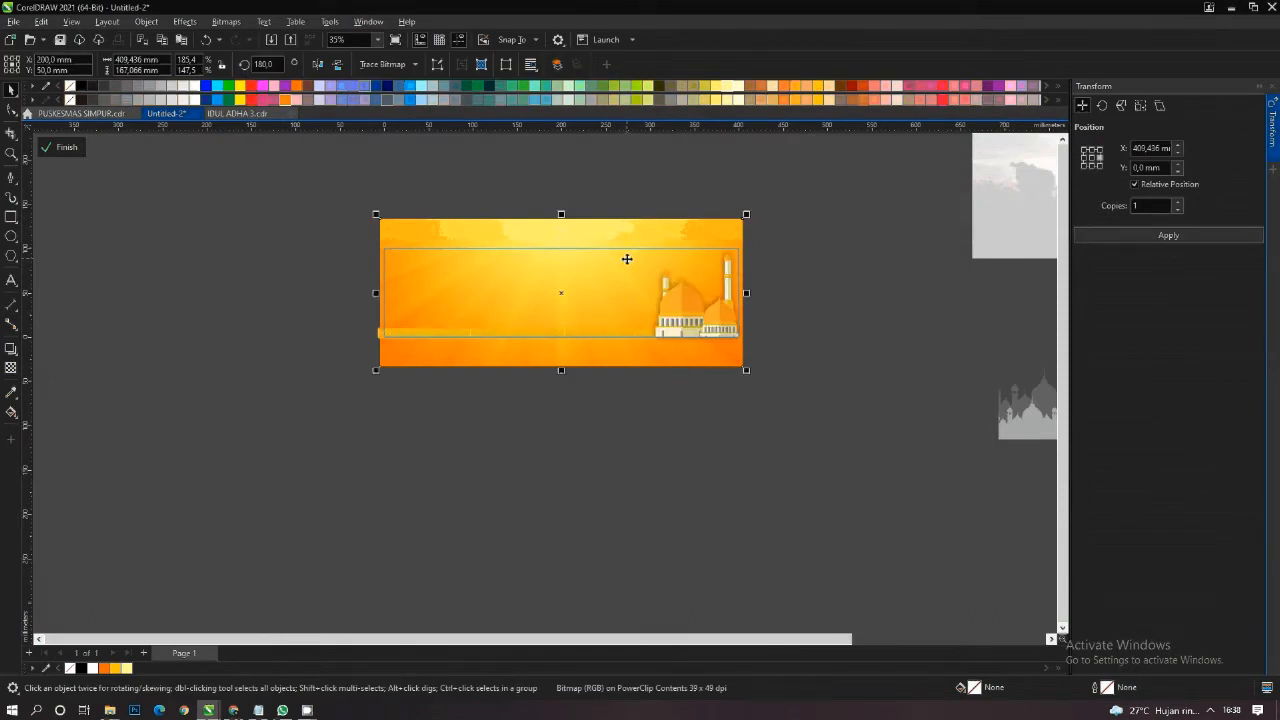
pyautogui.scroll(3, 463, 340)
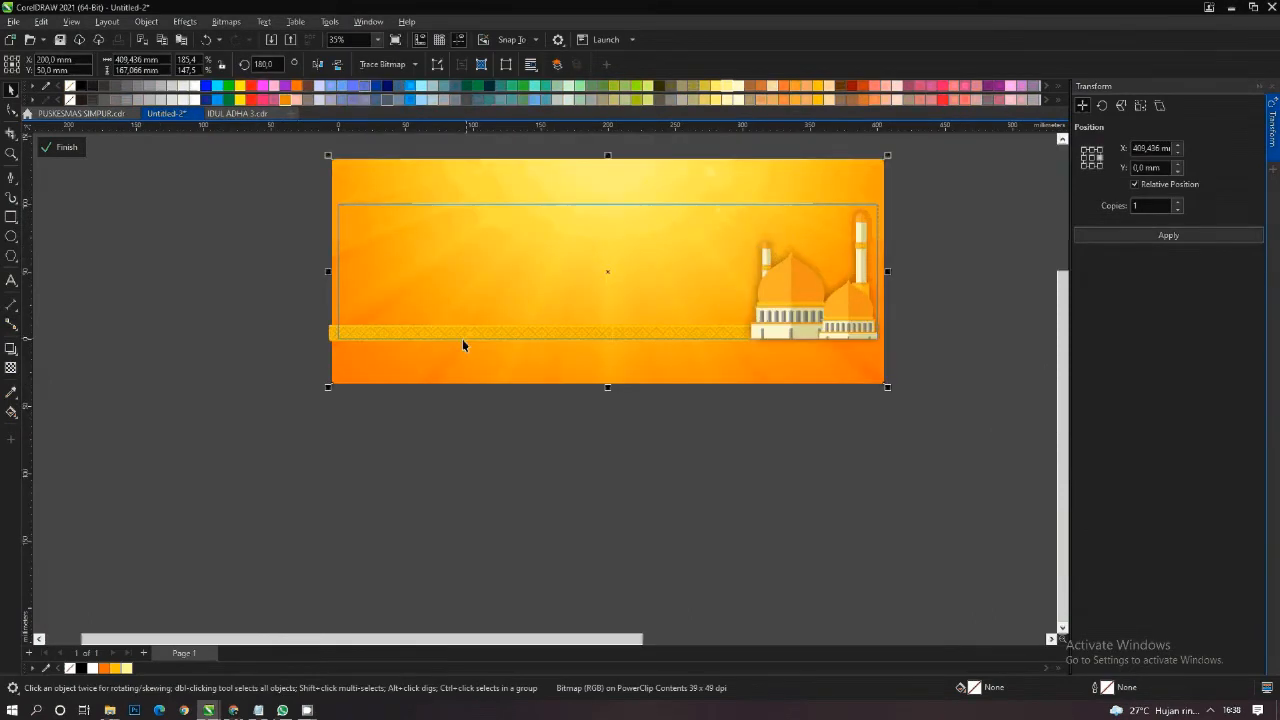
# - Copy the leftmost pattern tile from the strip's PowerClip and paste it into the banner's PowerClip contents
pyautogui.rightClick(455, 330)
pyautogui.click(500, 287)
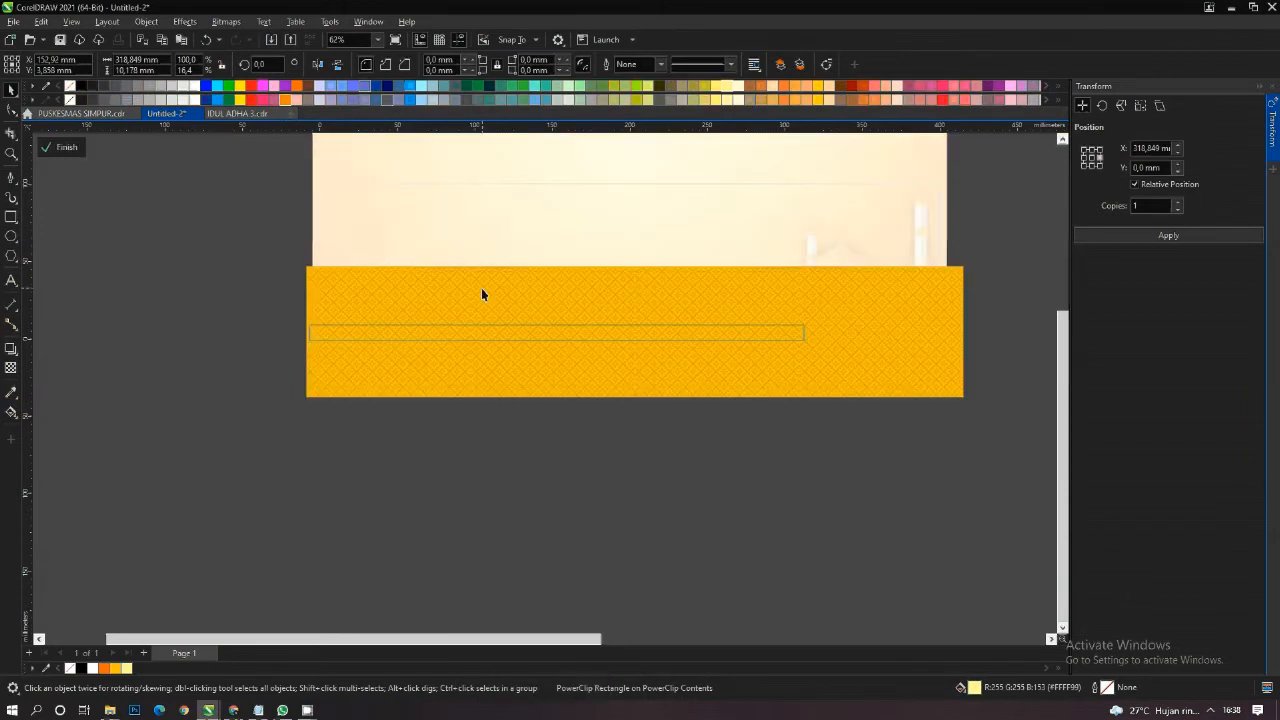
pyautogui.click(435, 318)
pyautogui.rightClick(414, 300)
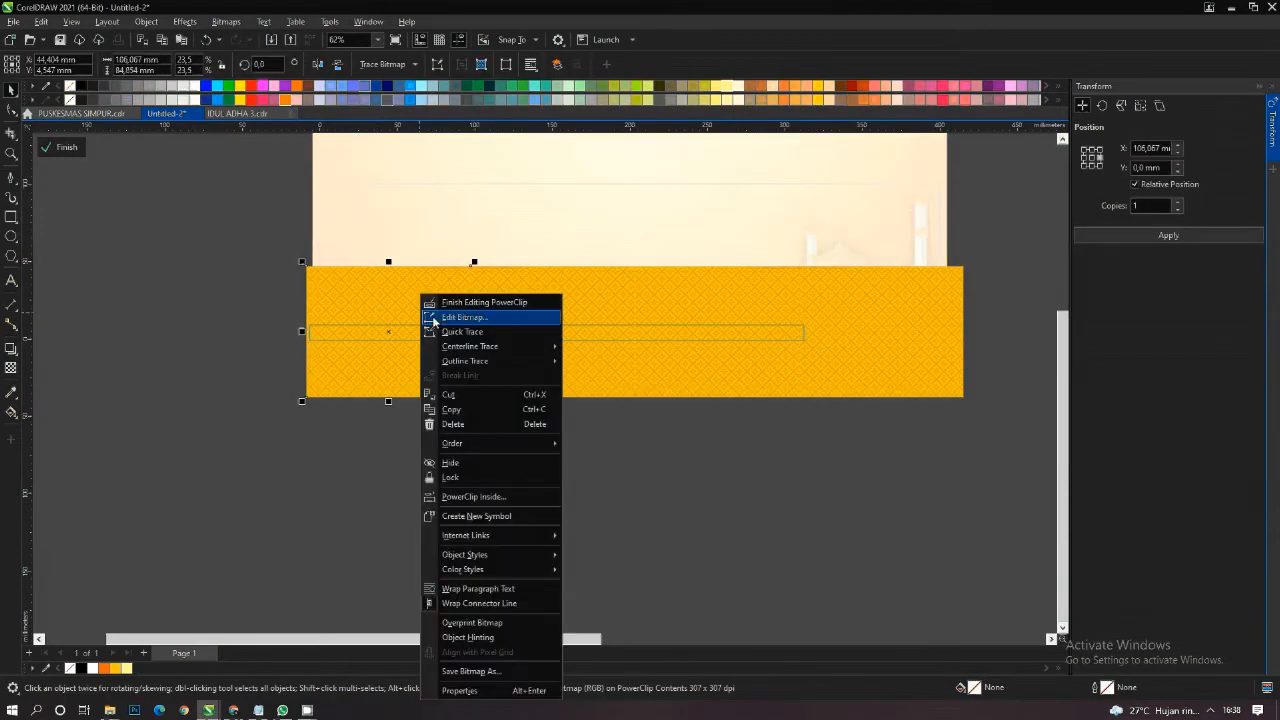
pyautogui.click(452, 303)
pyautogui.hotkey('ctrl', 'v')
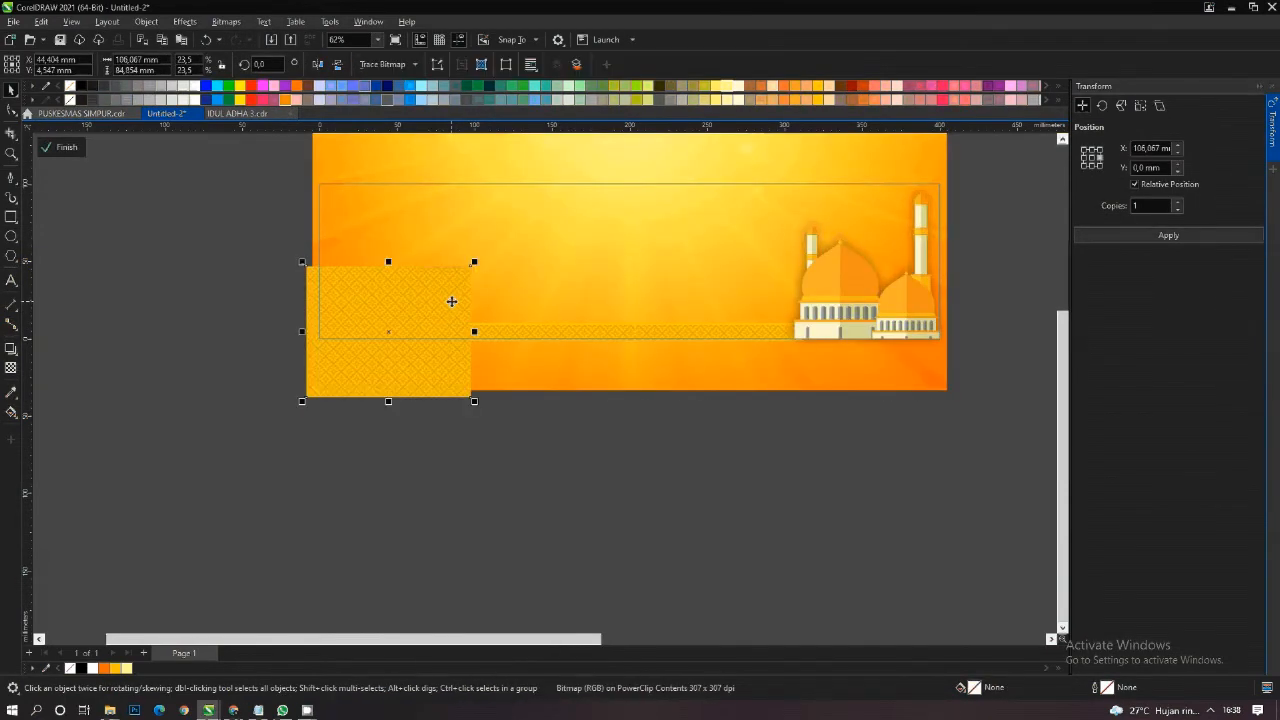
# - Enlarge the pasted pattern proportionally to about 253 x 202 mm and move it over the banner's upper left area
pyautogui.moveTo(450, 301); pyautogui.dragTo(463, 206)
pyautogui.moveTo(489, 306); pyautogui.dragTo(600, 394)
pyautogui.scroll(-1, 550, 313)
pyautogui.moveTo(550, 313); pyautogui.dragTo(591, 223)
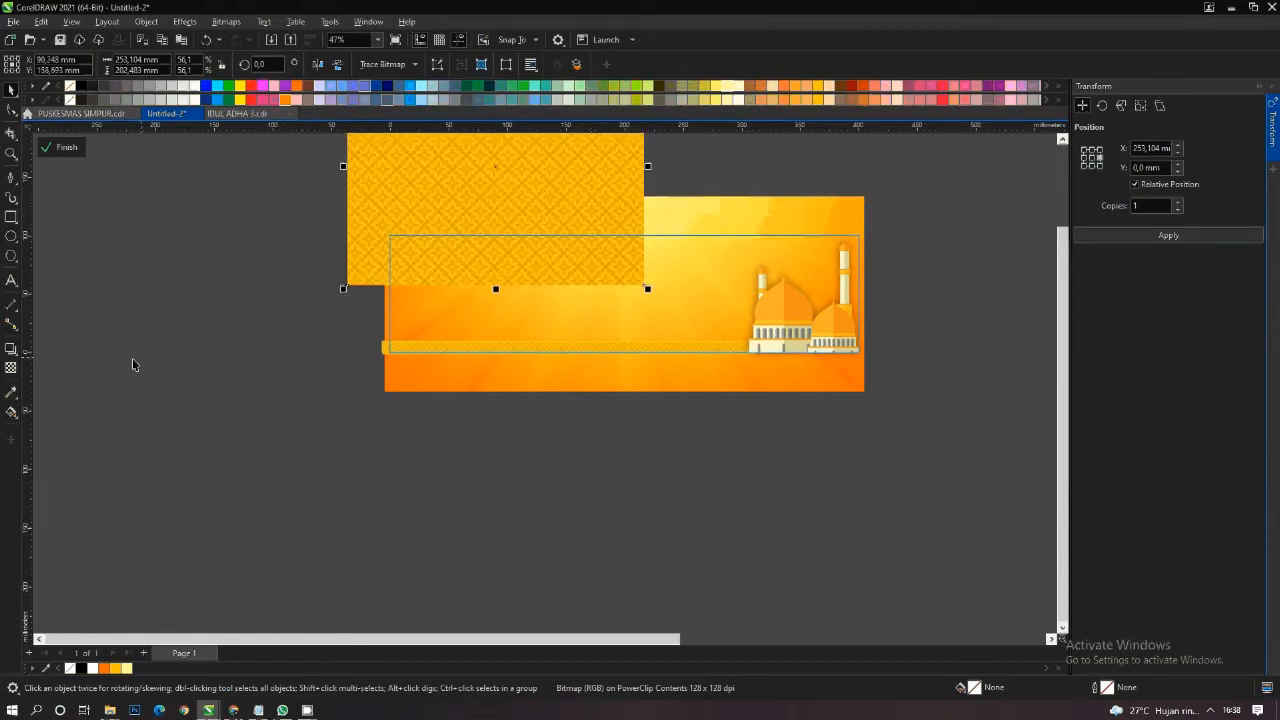
# - Fade the enlarged pattern's lower part with a downward fountain transparency and align the pattern with the background's left edge
pyautogui.click(12, 368)
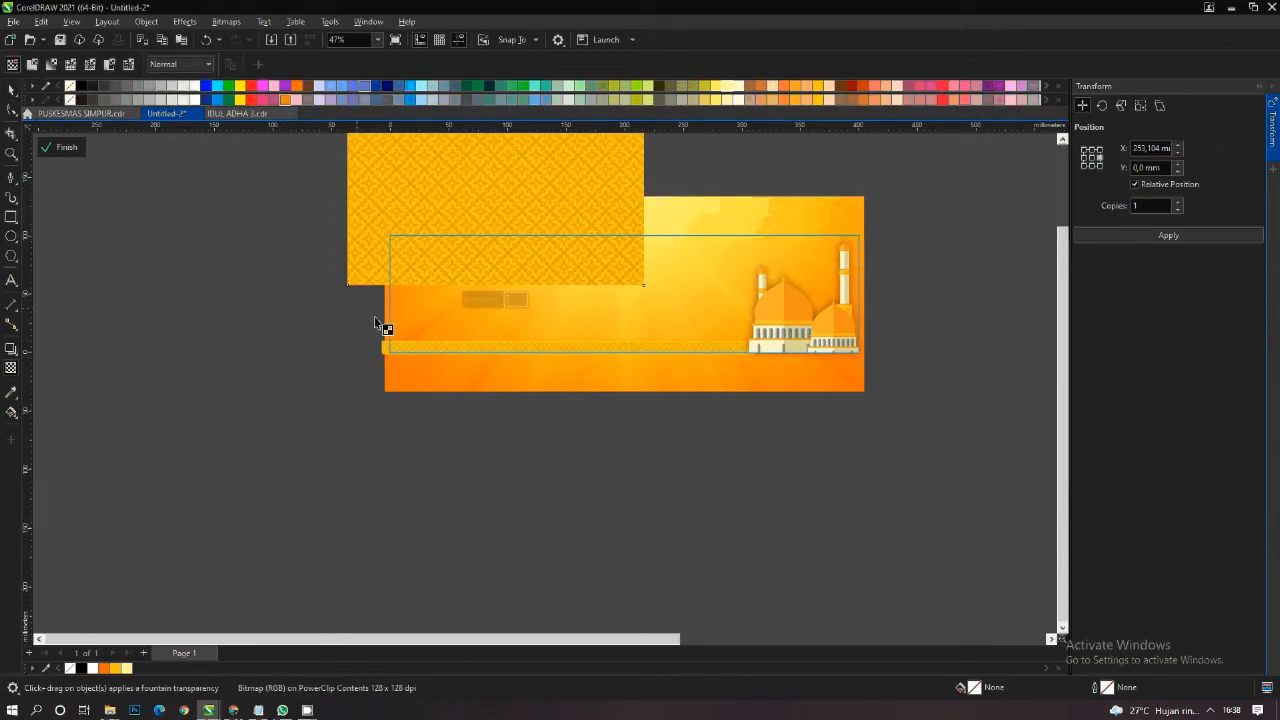
pyautogui.scroll(1, 505, 218)
pyautogui.moveTo(495, 186); pyautogui.dragTo(495, 312)
pyautogui.click(11, 90)
pyautogui.moveTo(370, 228); pyautogui.dragTo(427, 221)
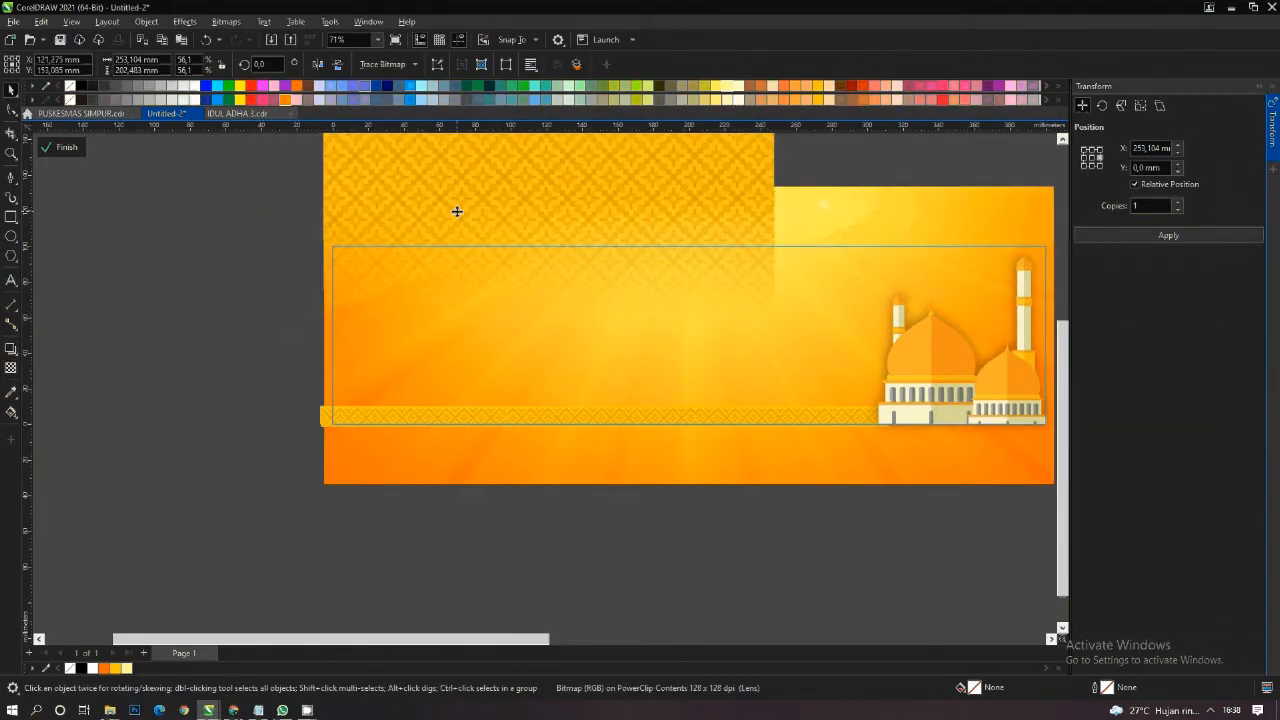
pyautogui.click(458, 213)
pyautogui.scroll(-2, 486, 340)
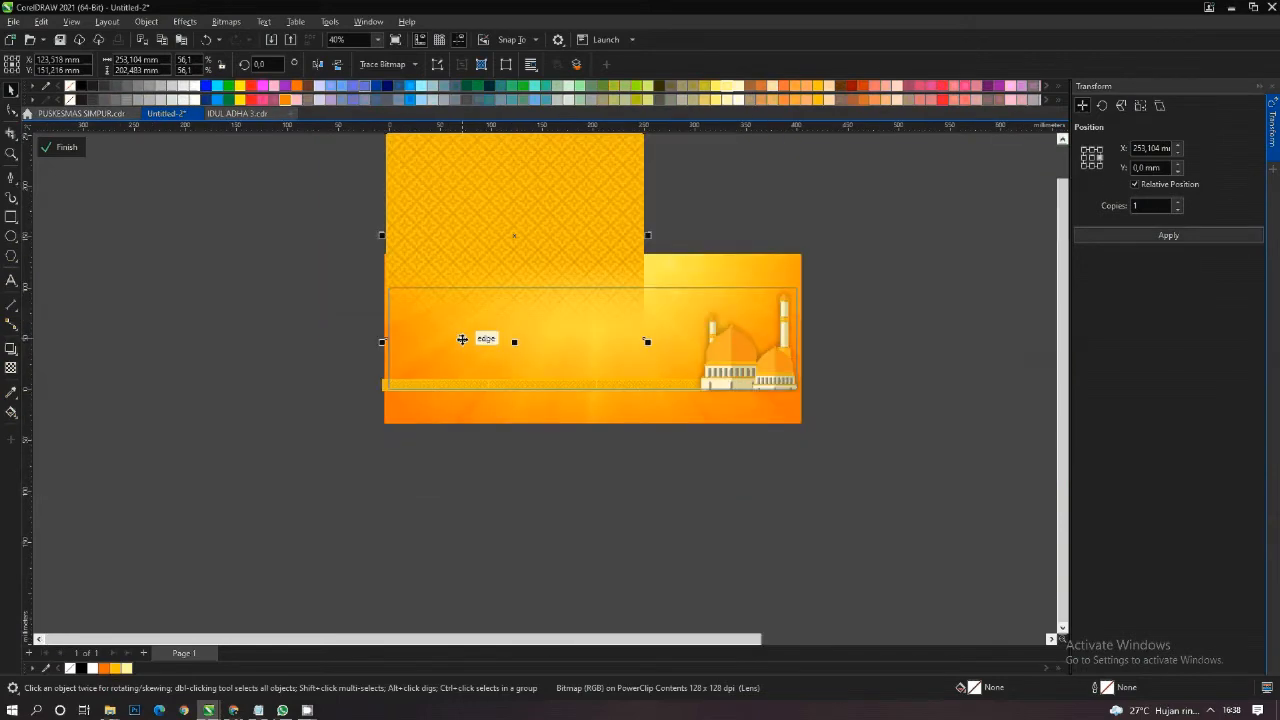
pyautogui.scroll(1, 521, 245)
# - Convert the faded pattern to an RGB Color (24-bit) bitmap at 500 dpi with a transparent background
pyautogui.click(226, 21)
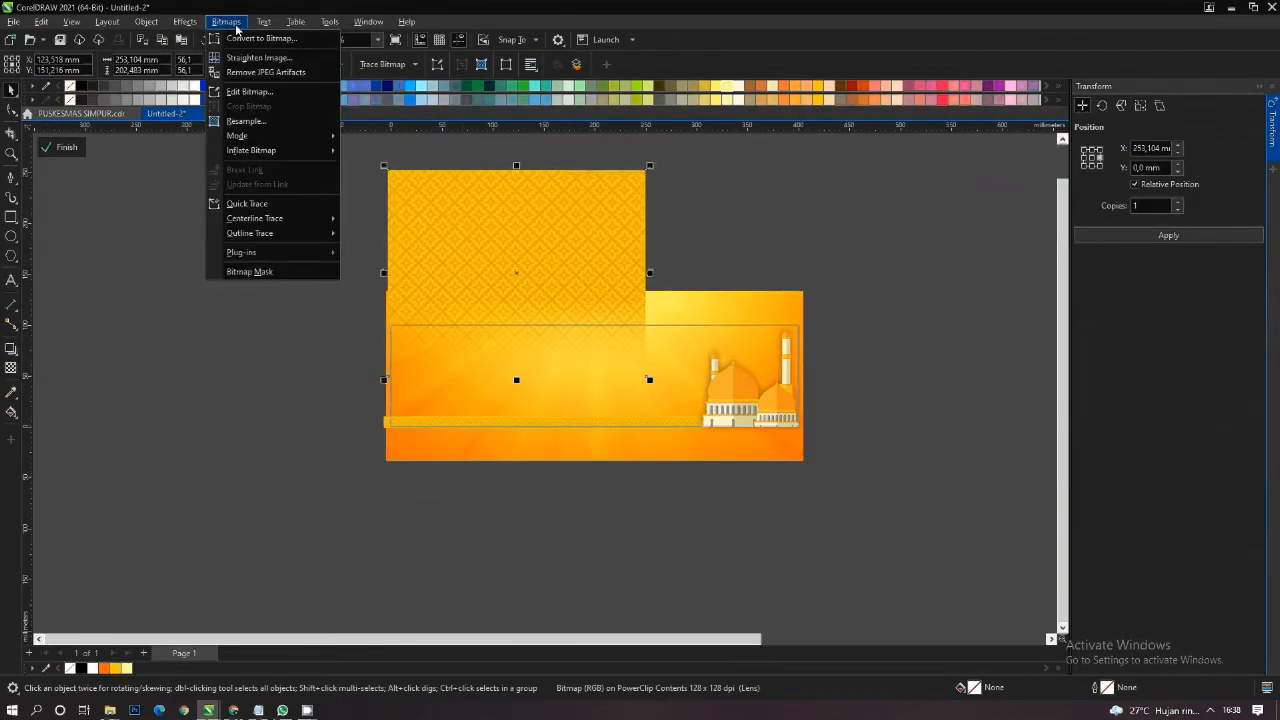
pyautogui.click(238, 38)
pyautogui.click(637, 319)
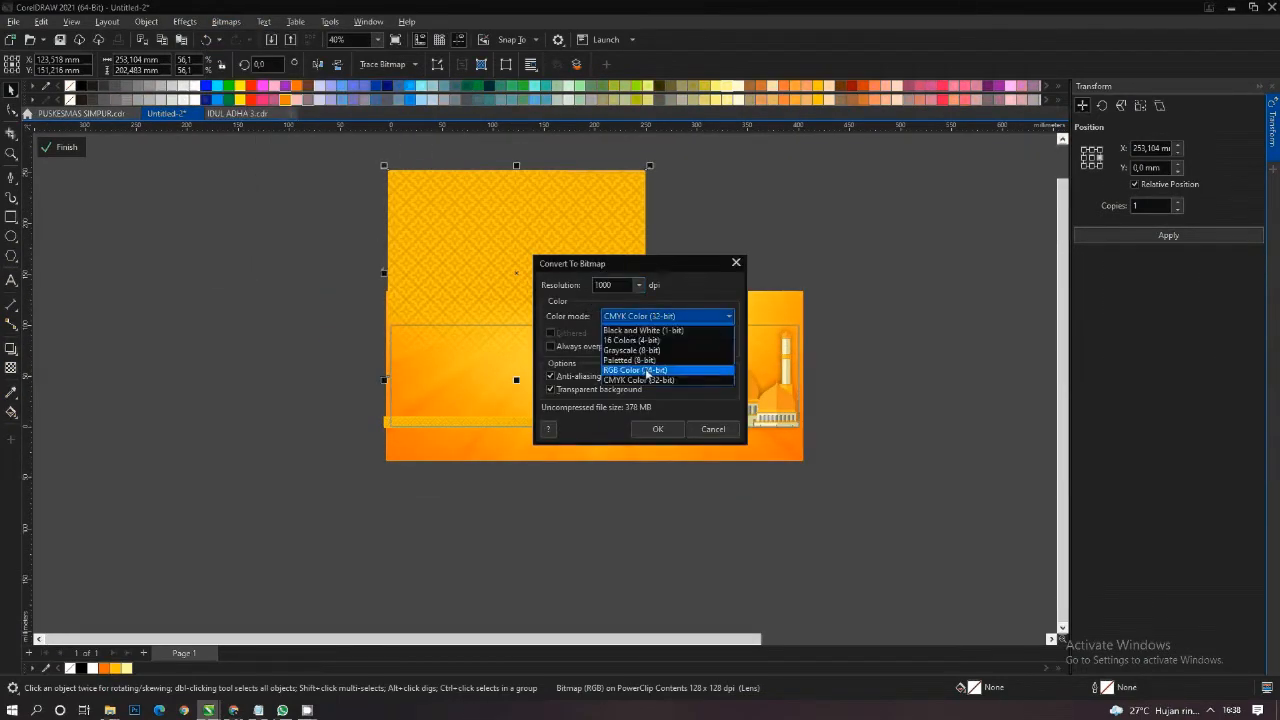
pyautogui.click(641, 355)
pyautogui.doubleClick(614, 289)
pyautogui.write('500')
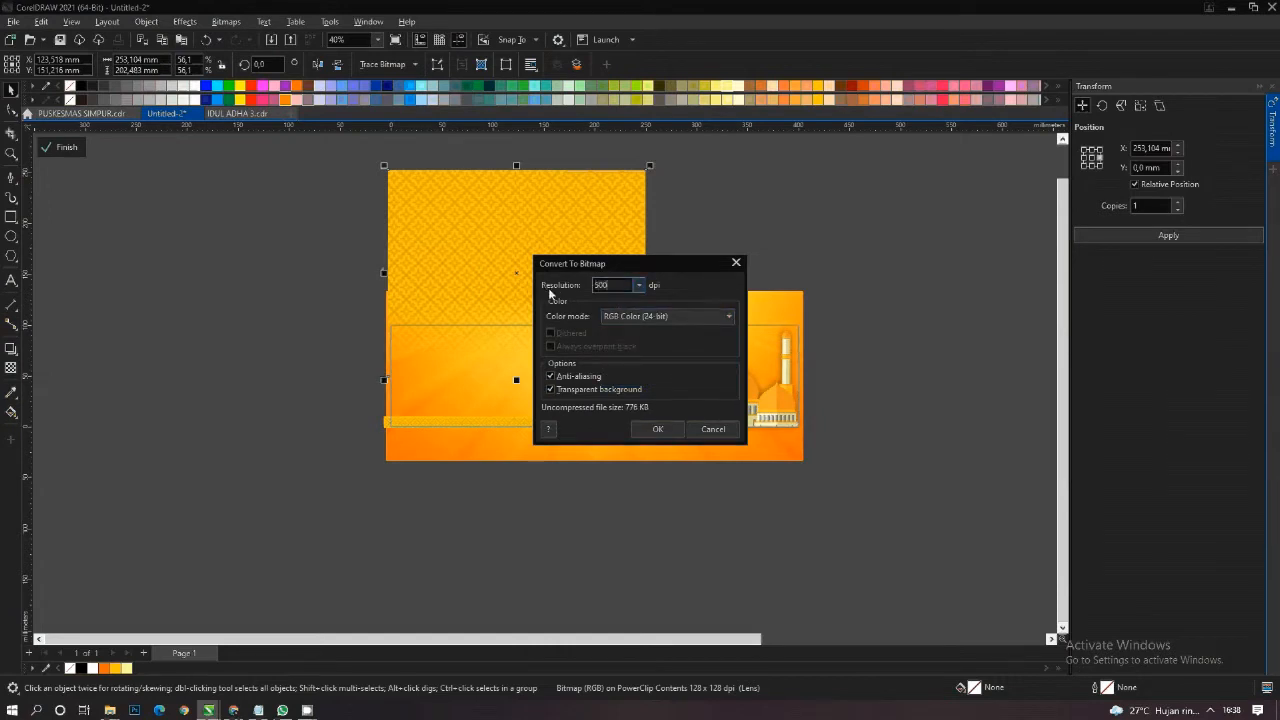
pyautogui.click(657, 429)
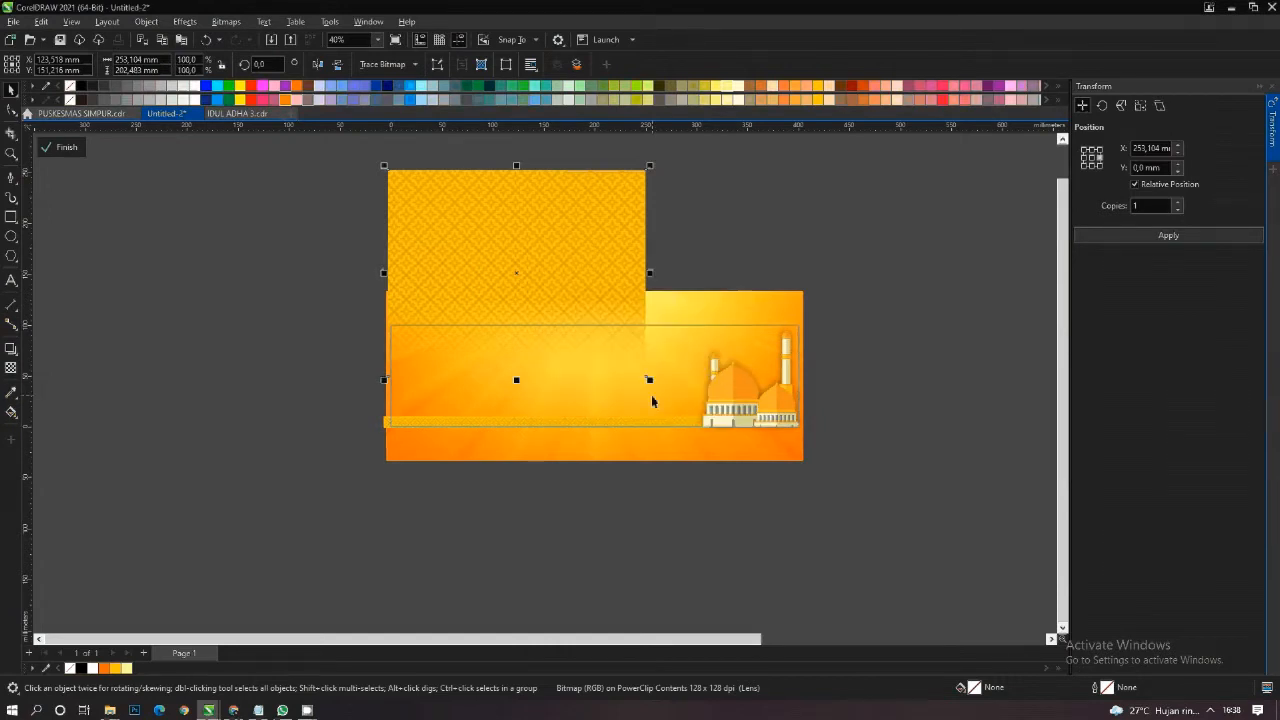
# - Apply a horizontal fountain transparency to the converted pattern so it fades out towards its right edge
pyautogui.click(11, 368)
pyautogui.scroll(3, 601, 333)
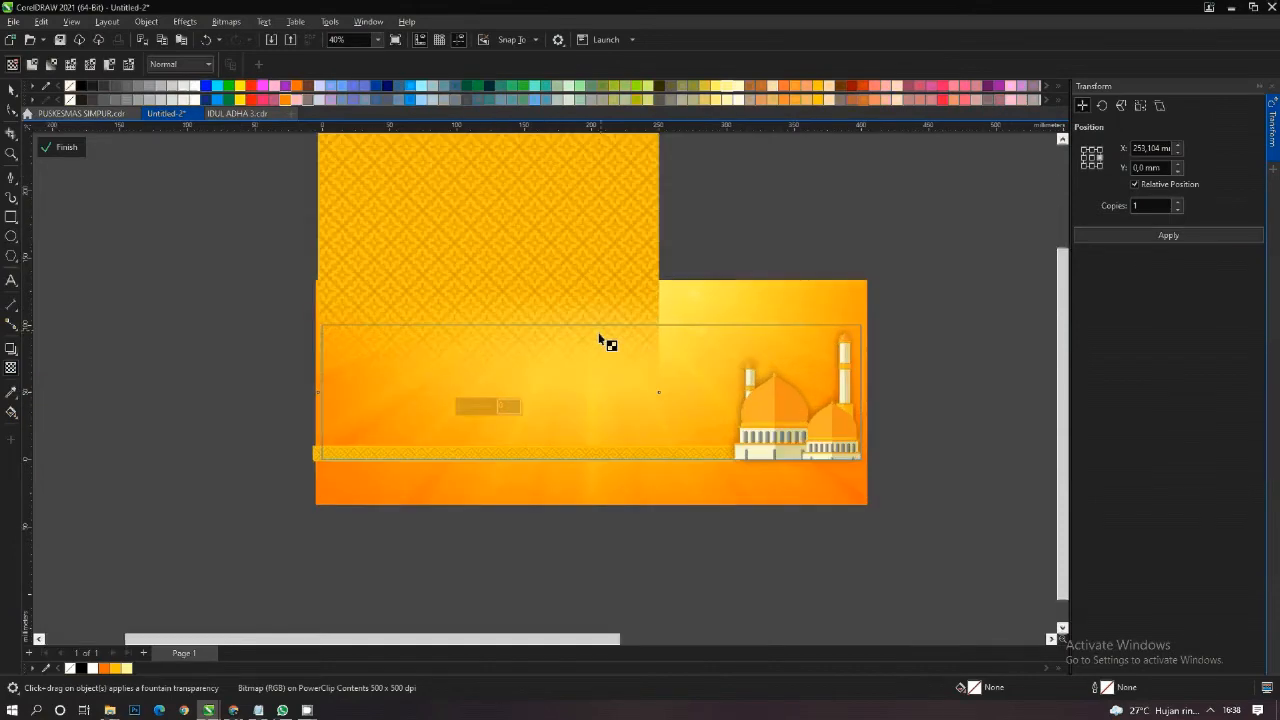
pyautogui.moveTo(557, 344); pyautogui.dragTo(651, 346)
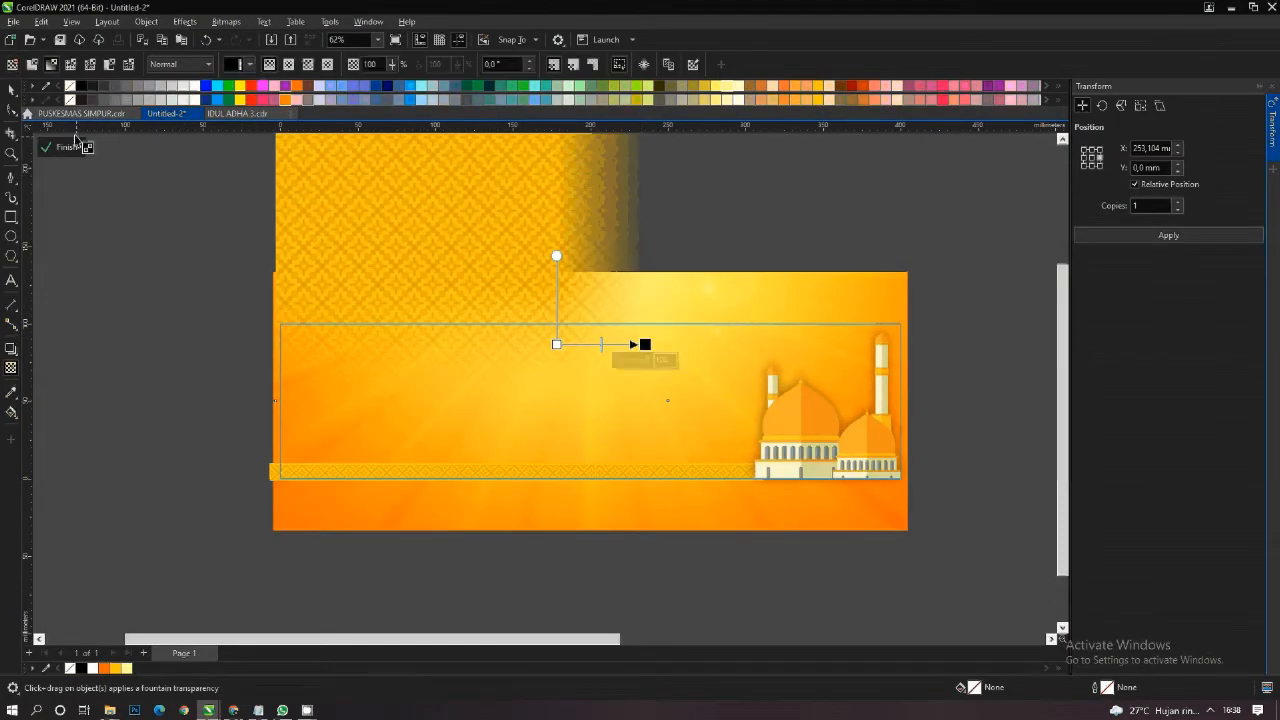
pyautogui.click(11, 90)
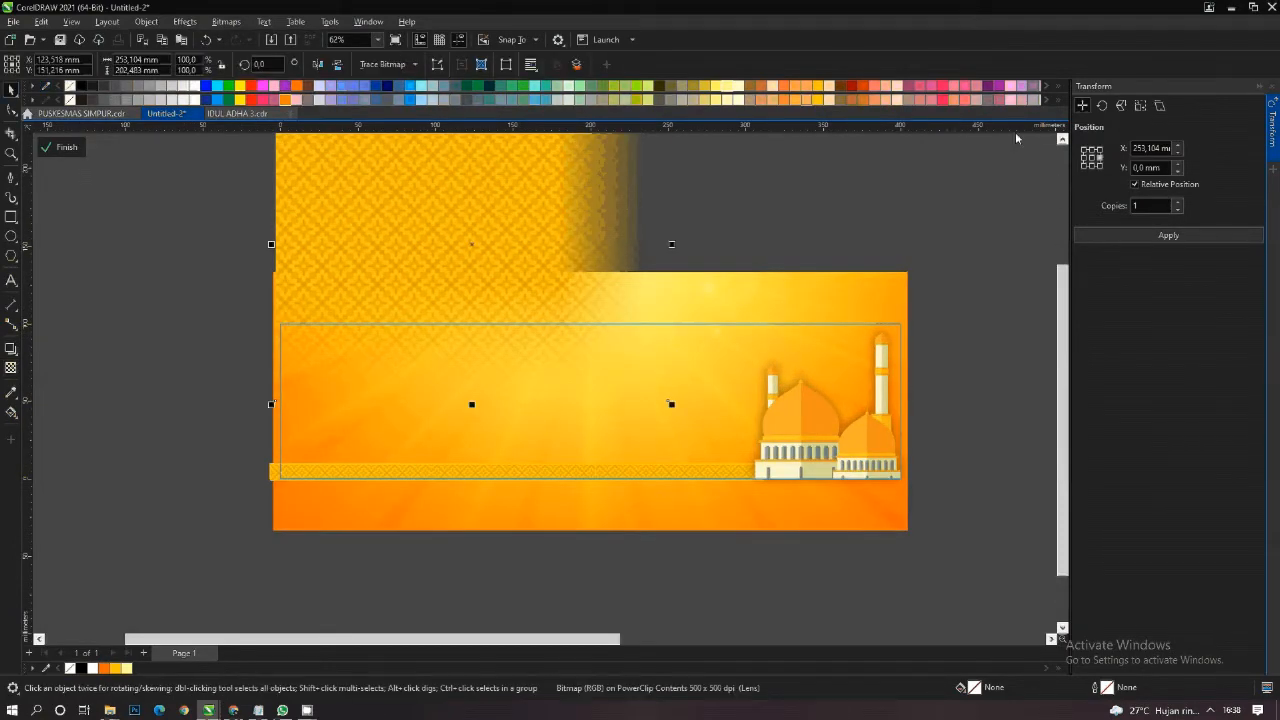
# - Place a horizontally mirrored copy of the faded pattern against the background's right edge and finish editing the banner's PowerClip contents
pyautogui.click(1168, 235)
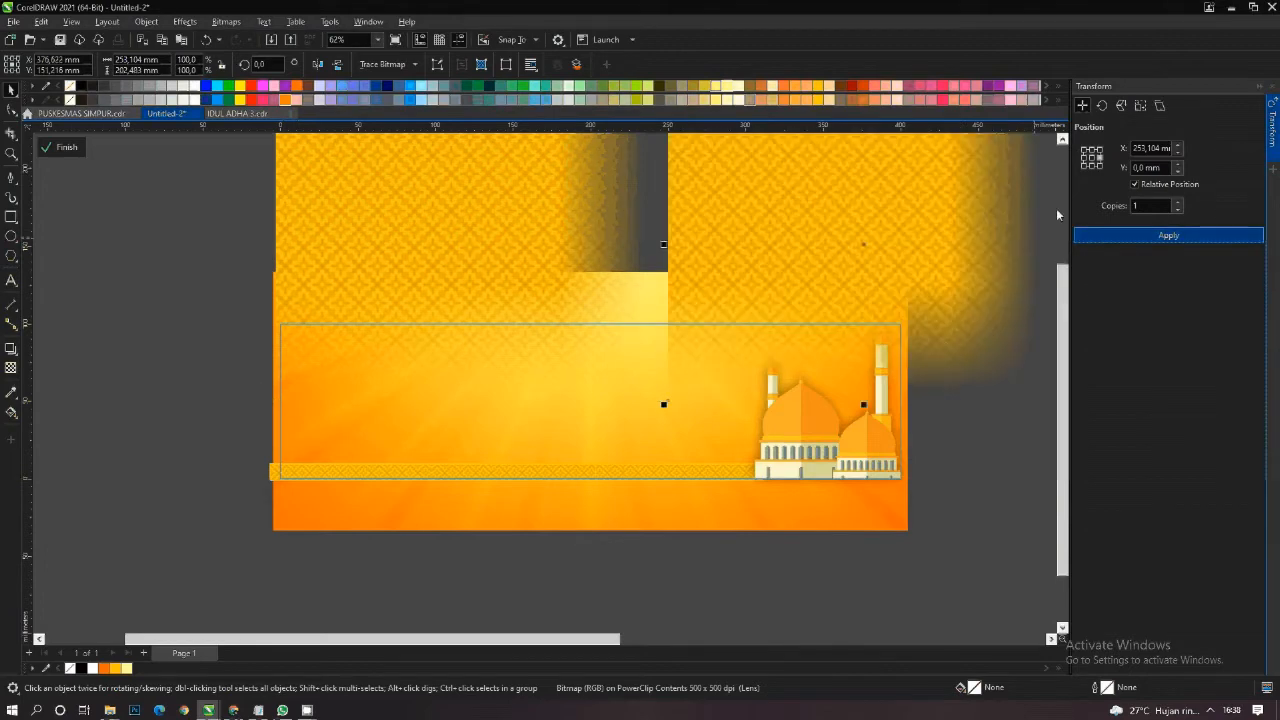
pyautogui.click(317, 64)
pyautogui.moveTo(860, 250); pyautogui.dragTo(717, 240)
pyautogui.rightClick(717, 237)
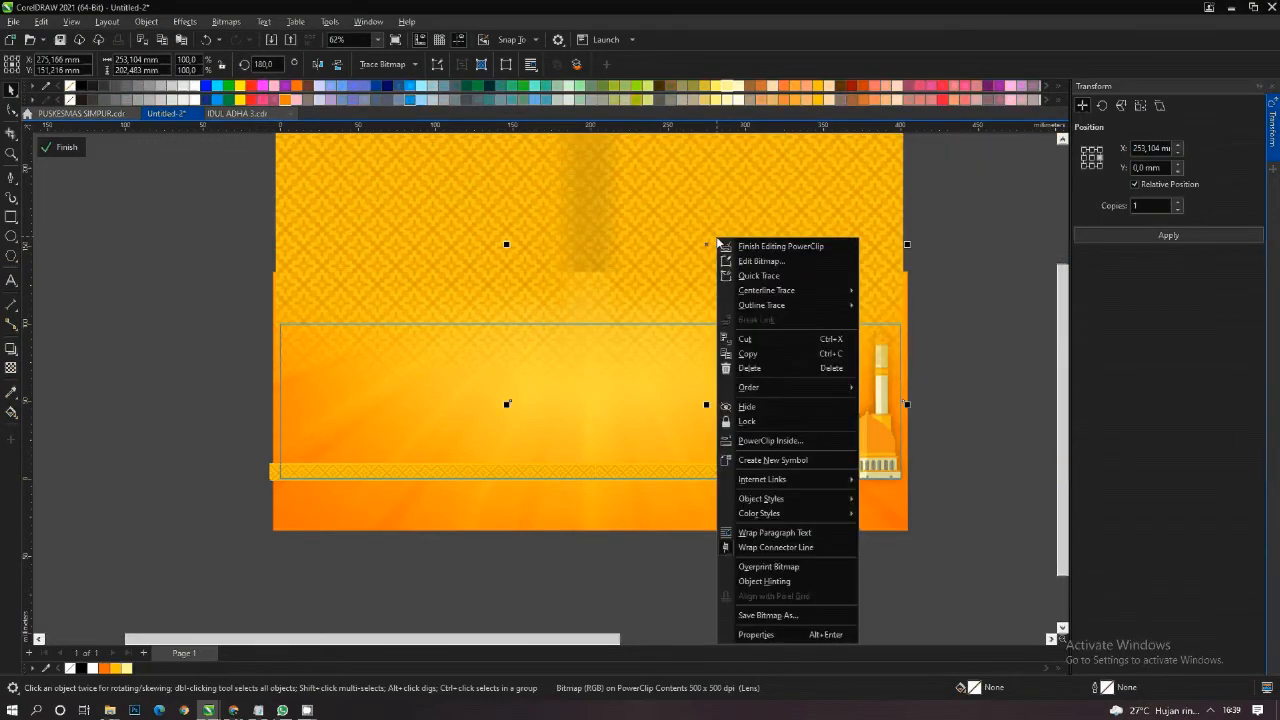
pyautogui.click(939, 244)
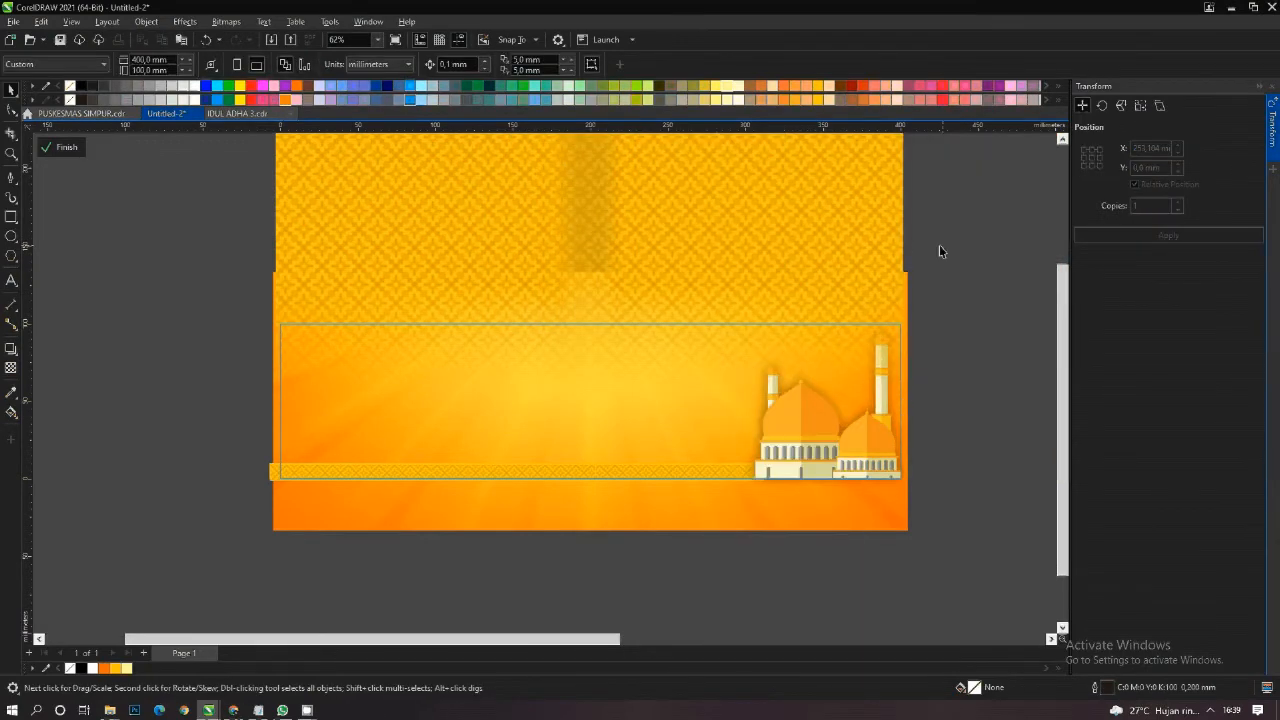
pyautogui.keyDown('shift'); pyautogui.click(431, 211); pyautogui.keyUp('shift')
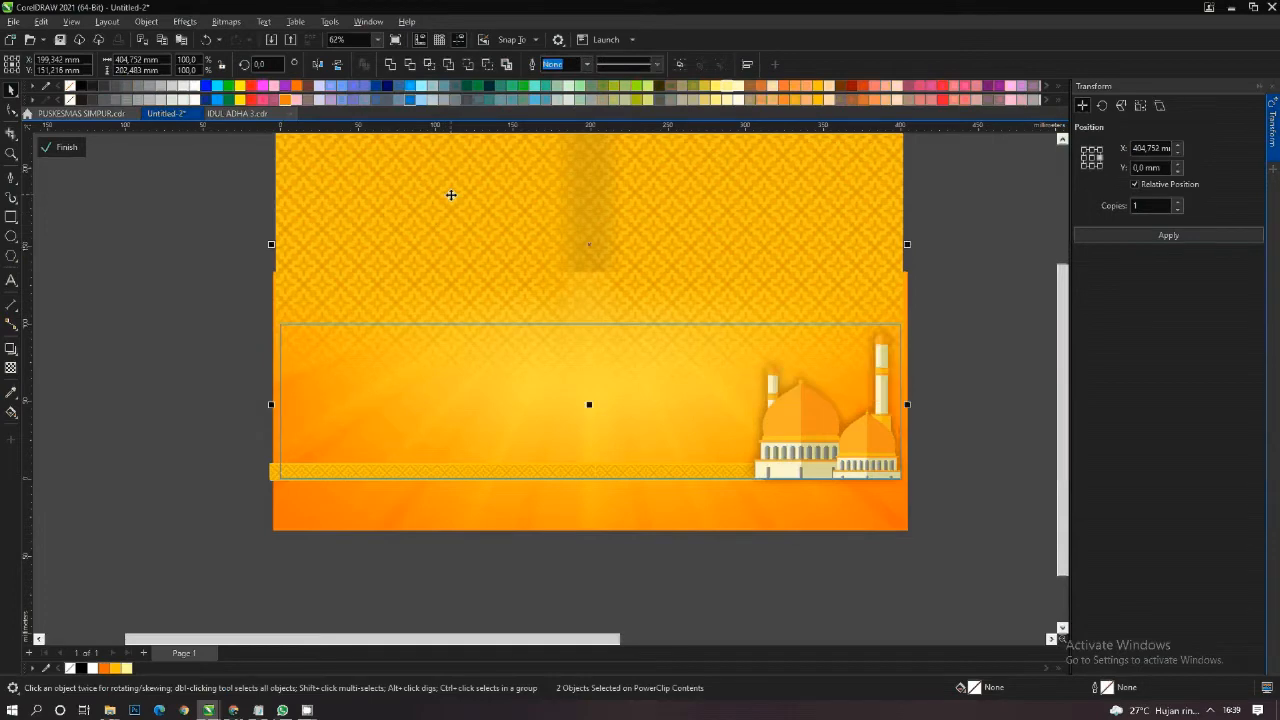
pyautogui.rightClick(464, 187)
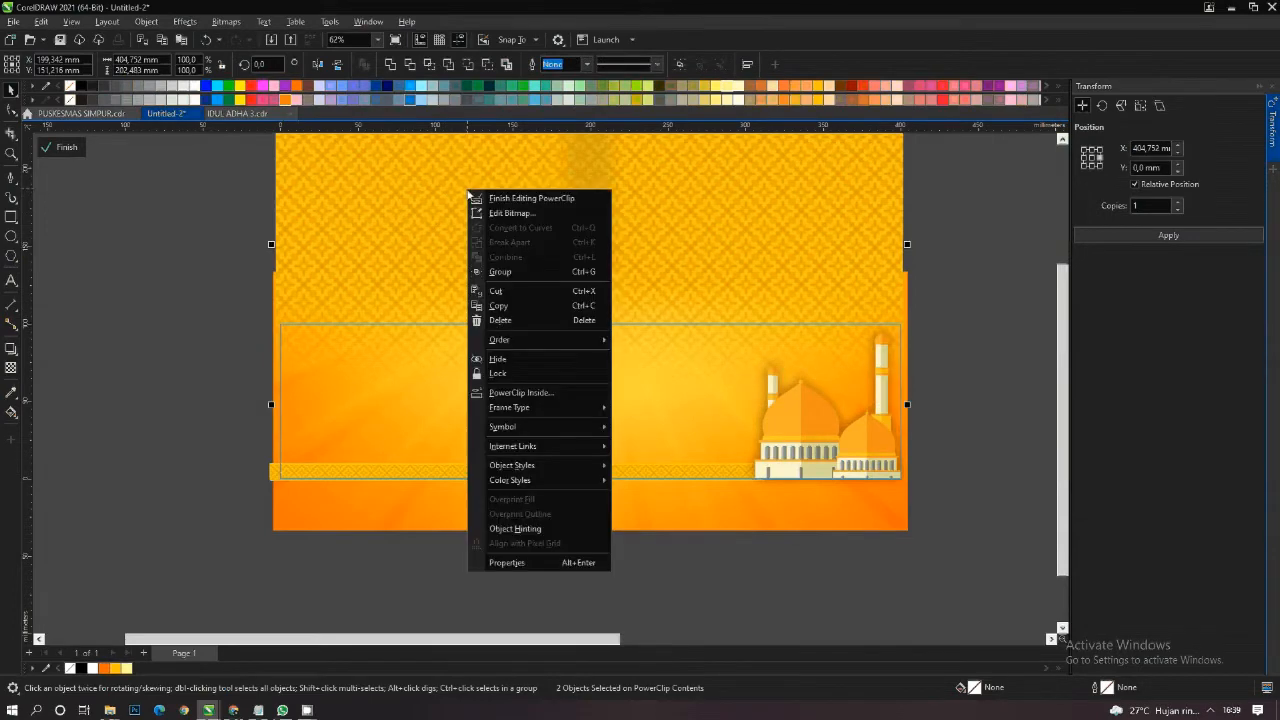
pyautogui.click(538, 196)
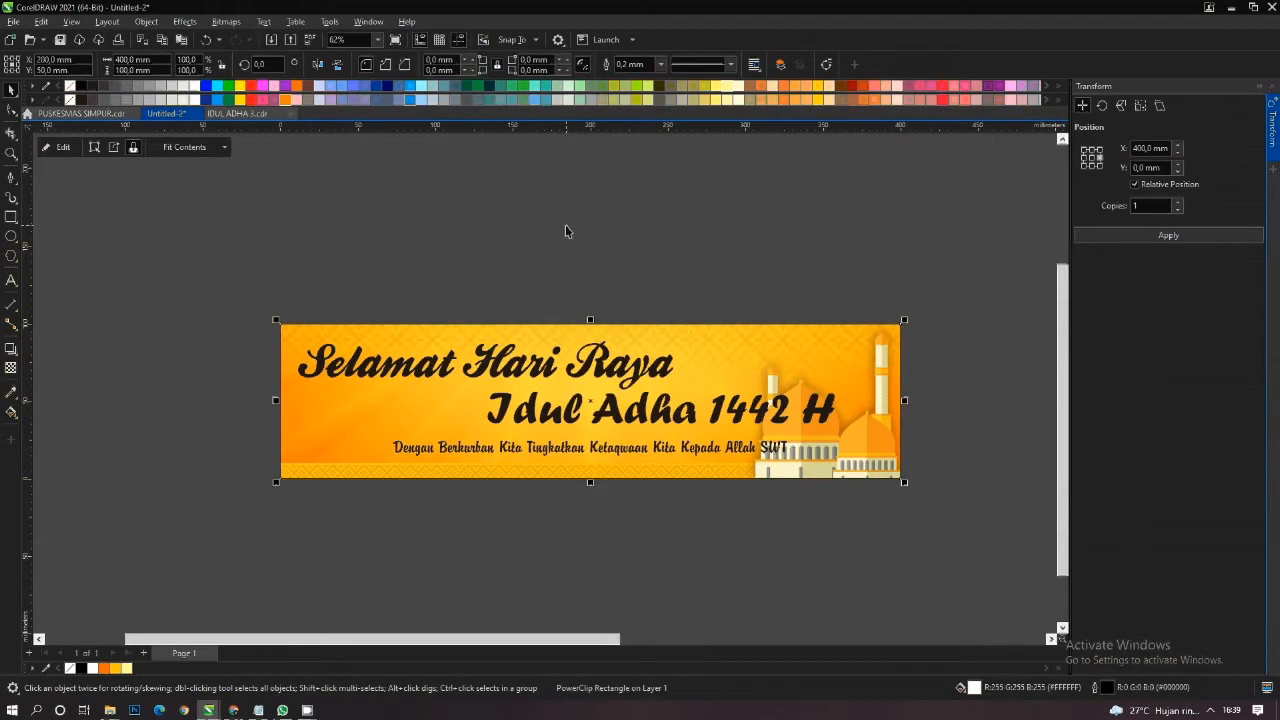
# - Reopen the banner's PowerClip contents, nudge both faded pattern halves down slightly, and finish editing
pyautogui.rightClick(734, 349)
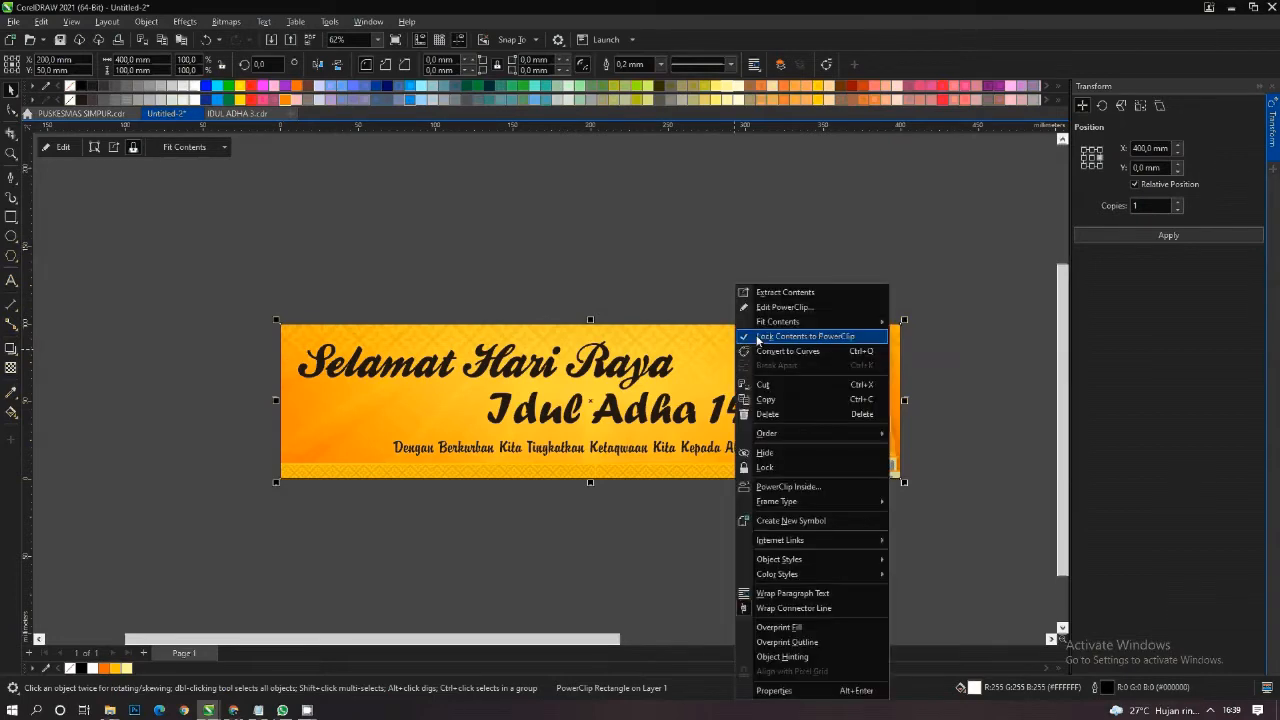
pyautogui.click(763, 309)
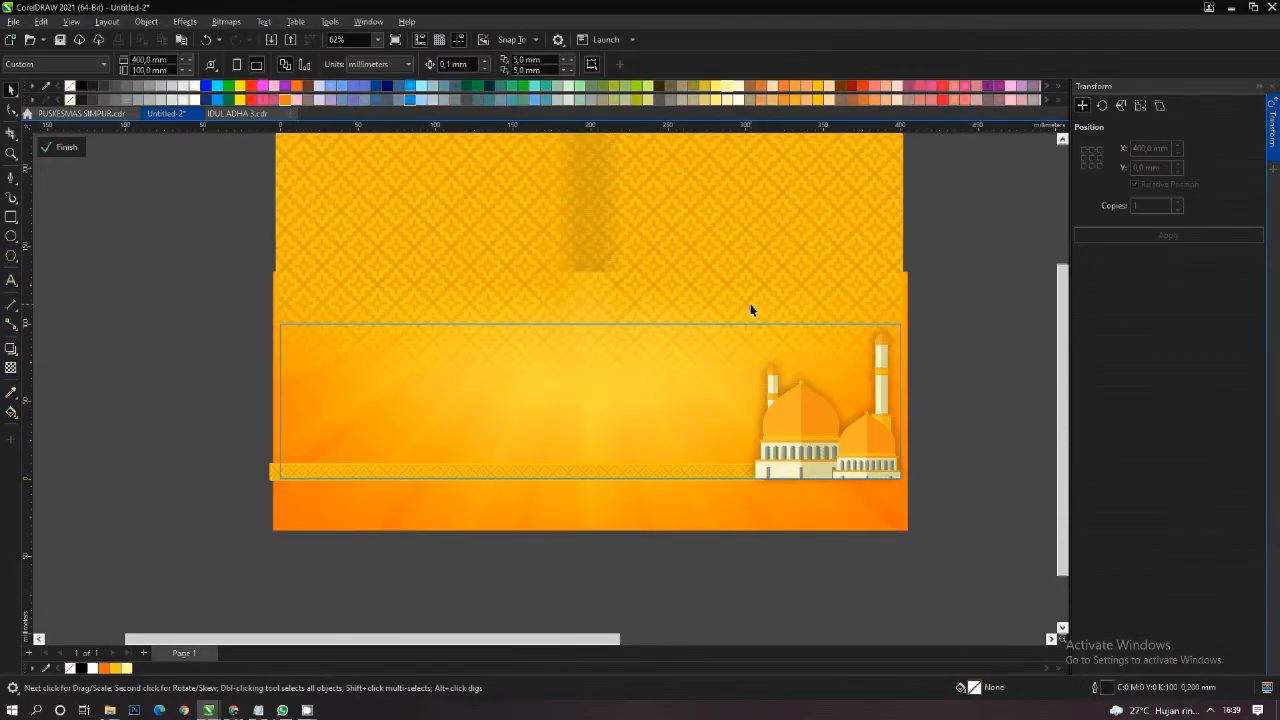
pyautogui.scroll(-2, 657, 406)
pyautogui.click(512, 275)
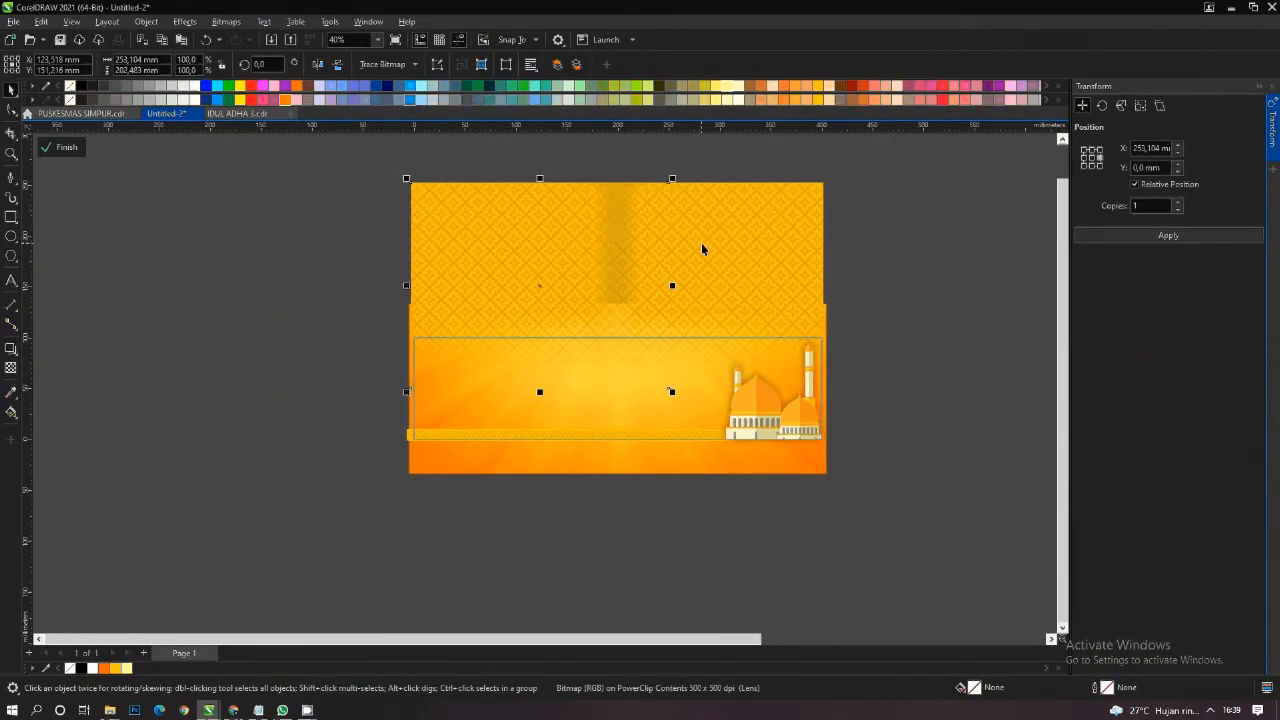
pyautogui.keyDown('shift'); pyautogui.click(704, 244); pyautogui.keyUp('shift')
pyautogui.hotkey('ctrl', 'g')
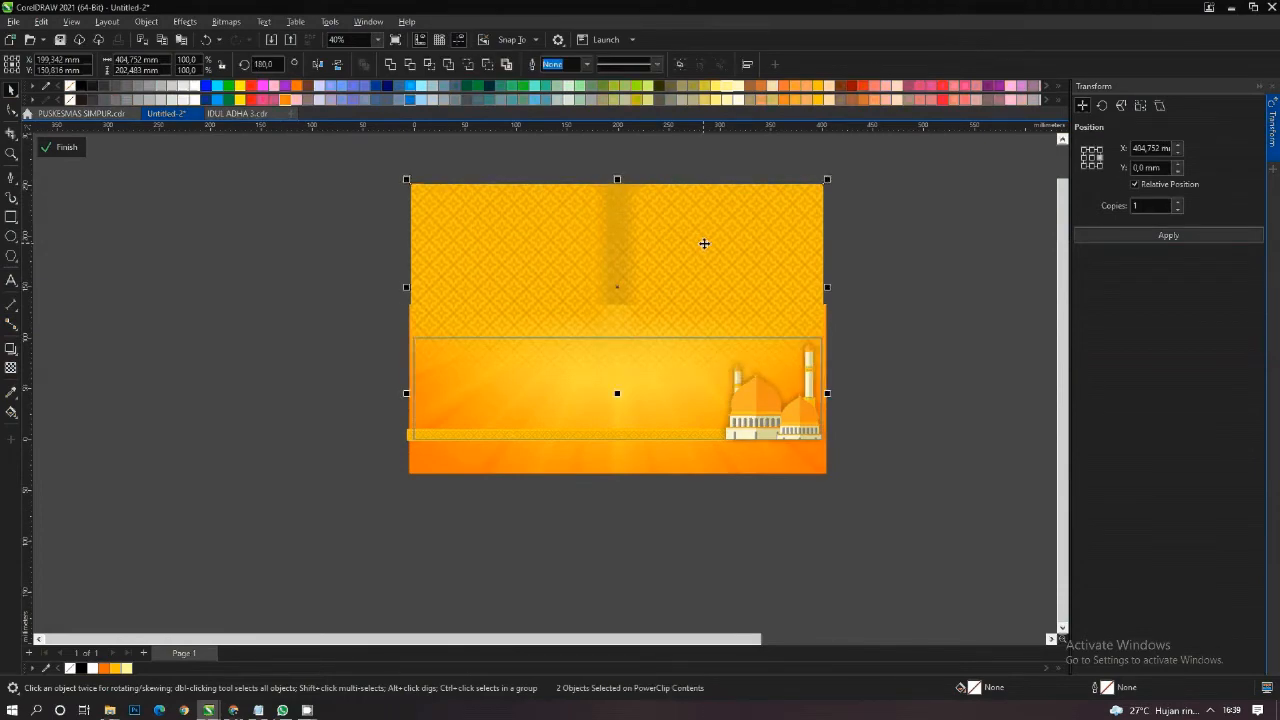
pyautogui.rightClick(648, 248)
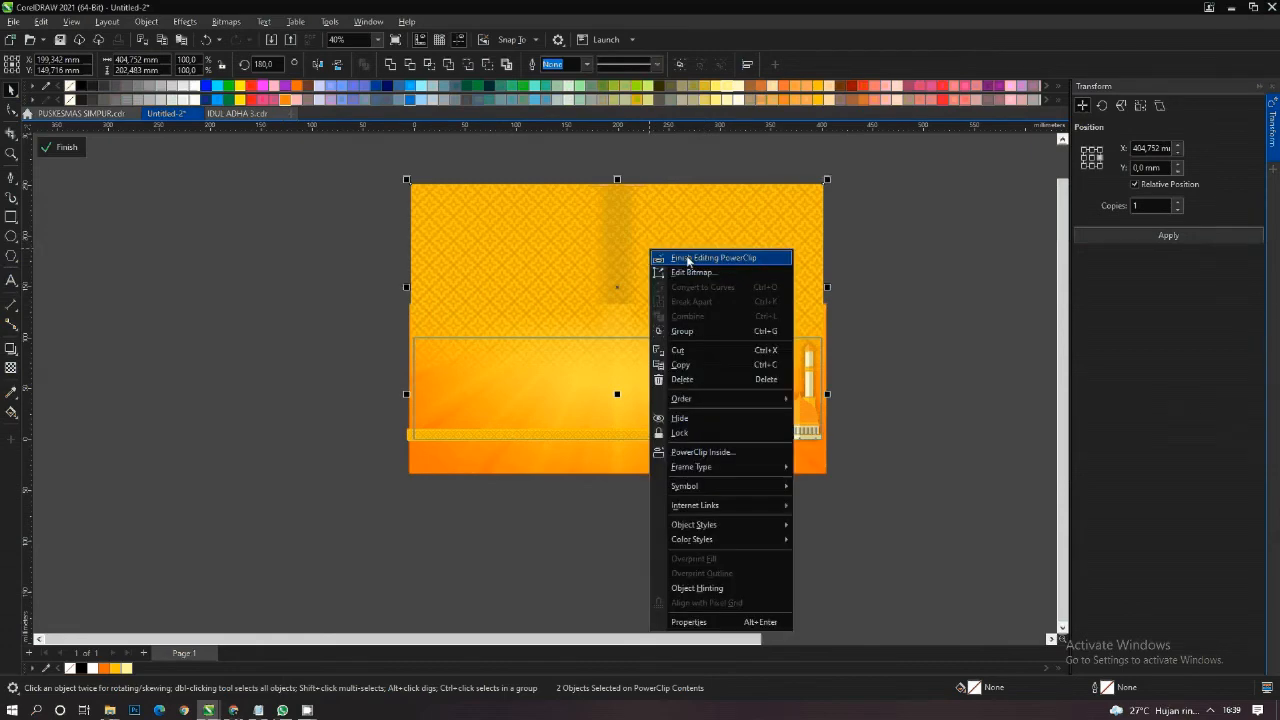
pyautogui.click(680, 252)
# - Bring the dark mosque skyline silhouette beneath the banner and PowerClip it inside the banner rectangle
pyautogui.scroll(-2, 586, 323)
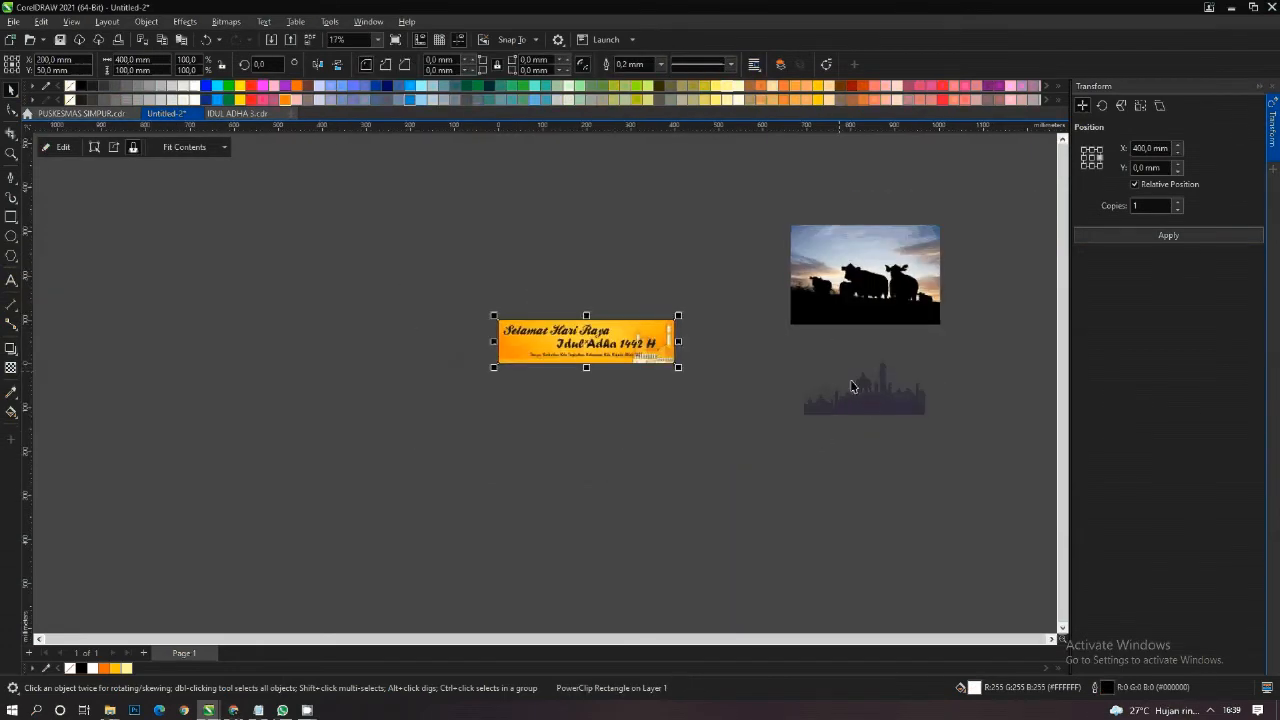
pyautogui.moveTo(865, 388); pyautogui.dragTo(591, 434)
pyautogui.scroll(2, 582, 388)
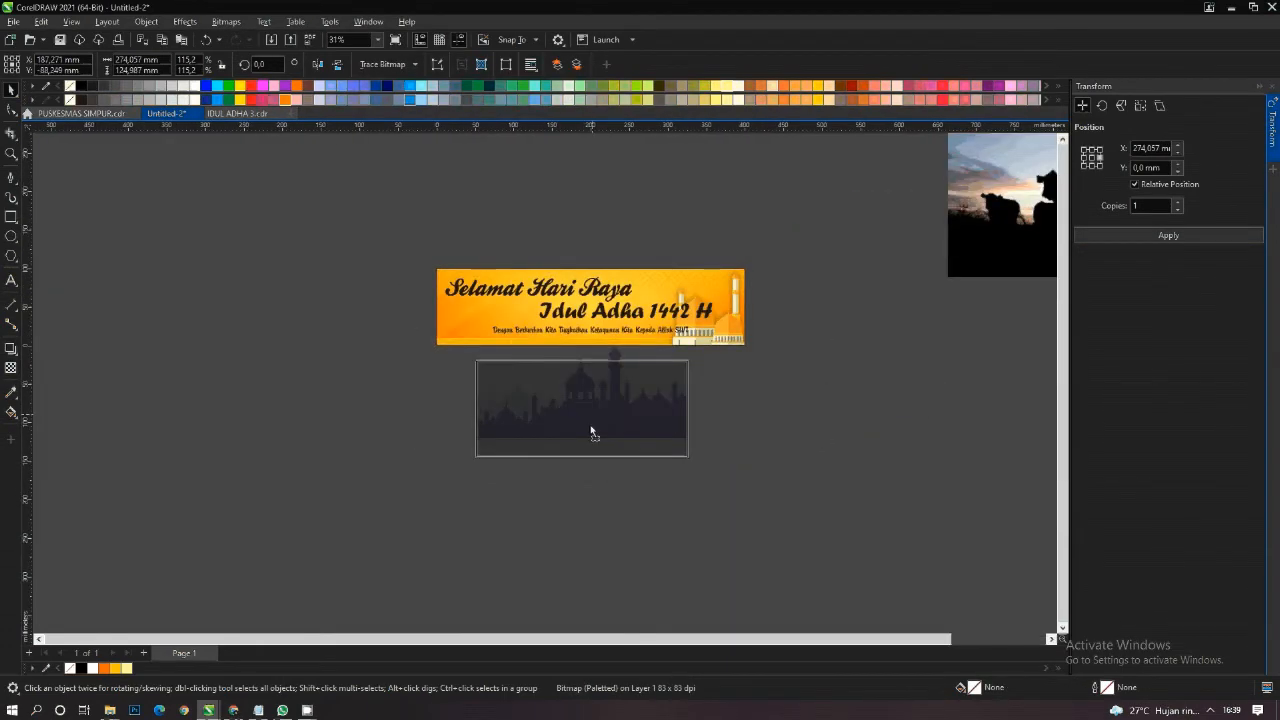
pyautogui.rightClick(592, 437)
pyautogui.click(650, 236)
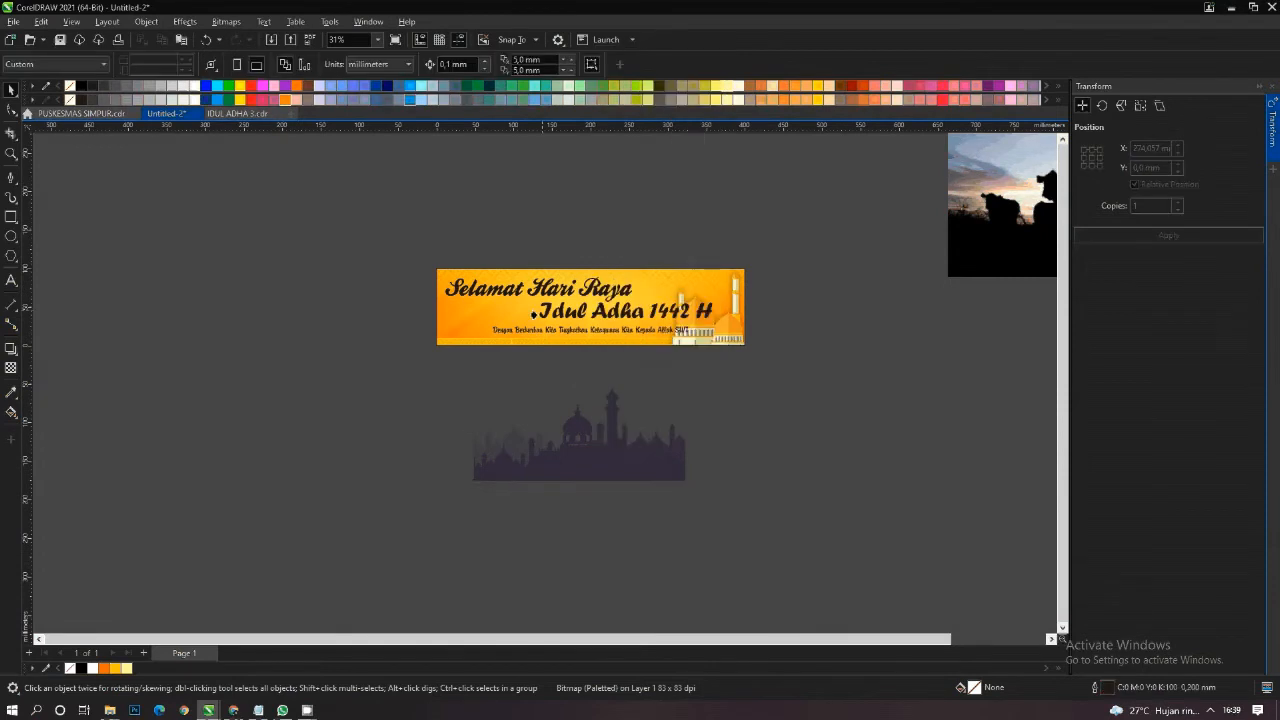
pyautogui.click(485, 290)
# - Edit the PowerClip contents, scale the skyline silhouette to about 232 x 106 mm and position it at the banner's lower right
pyautogui.rightClick(483, 286)
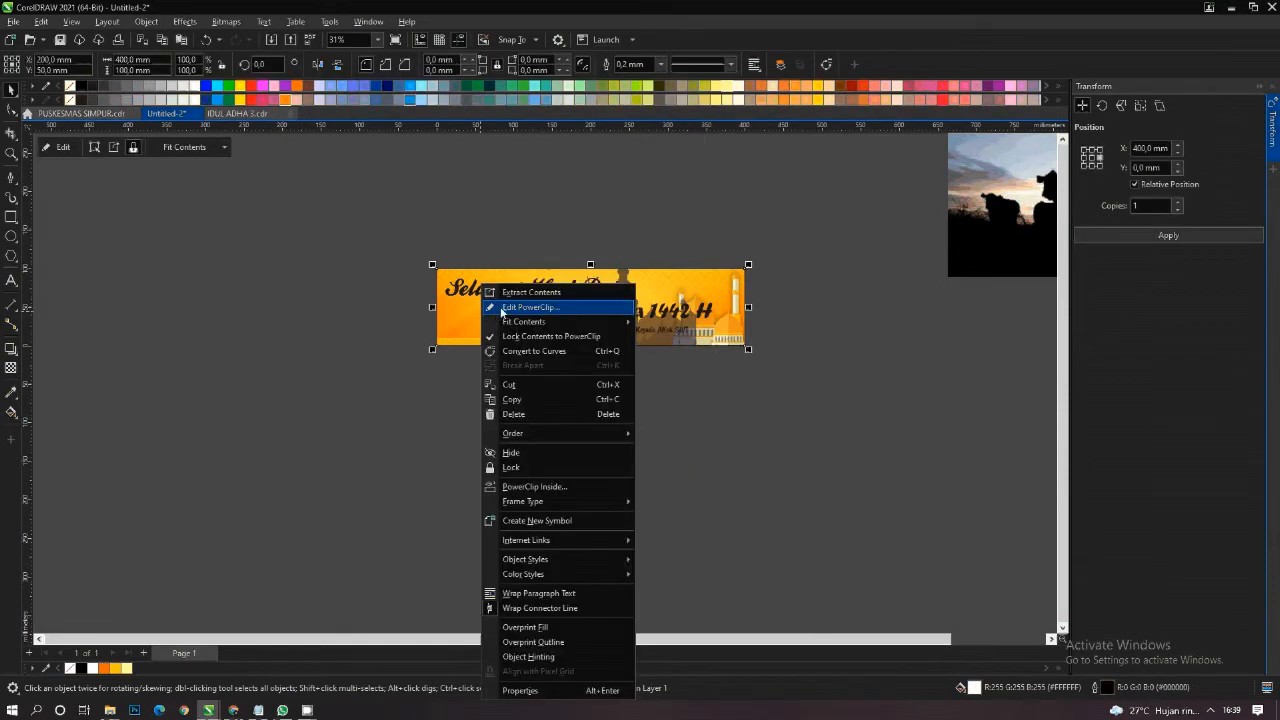
pyautogui.click(494, 309)
pyautogui.scroll(1, 670, 319)
pyautogui.moveTo(710, 369); pyautogui.dragTo(794, 335)
pyautogui.scroll(2, 648, 326)
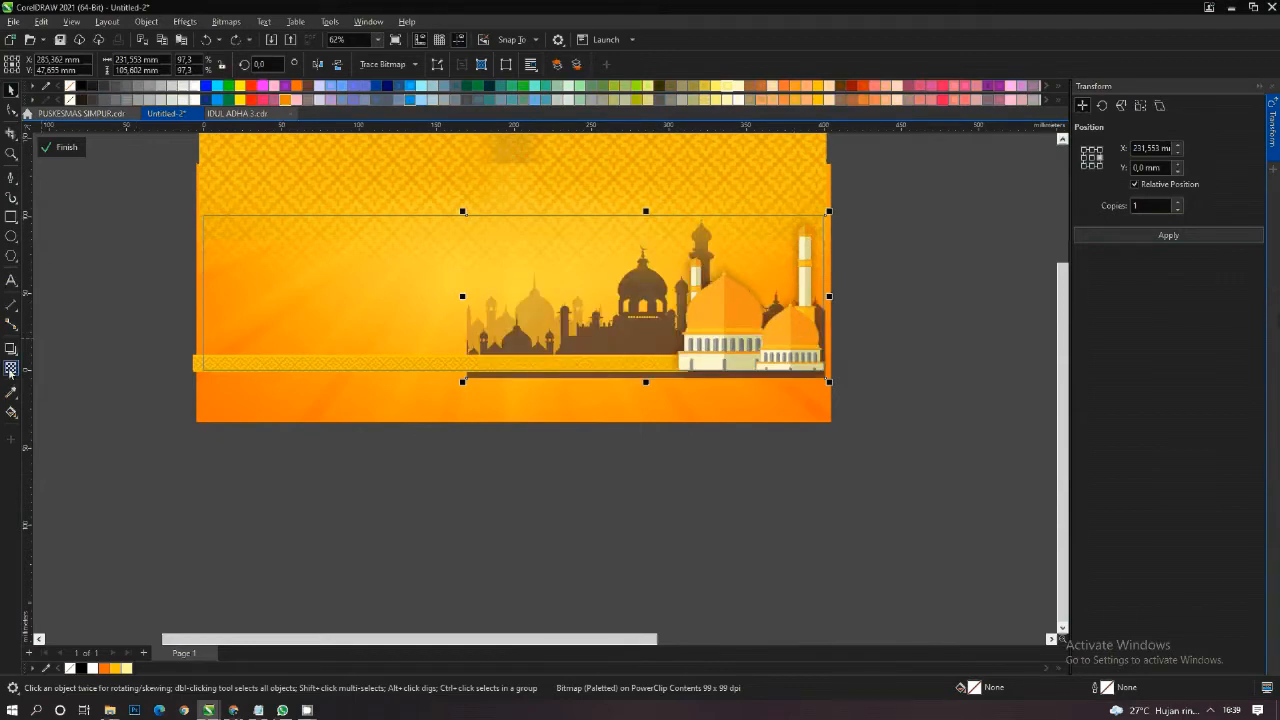
# - Apply a uniform transparency of 70 to the skyline silhouette
pyautogui.click(10, 370)
pyautogui.click(32, 64)
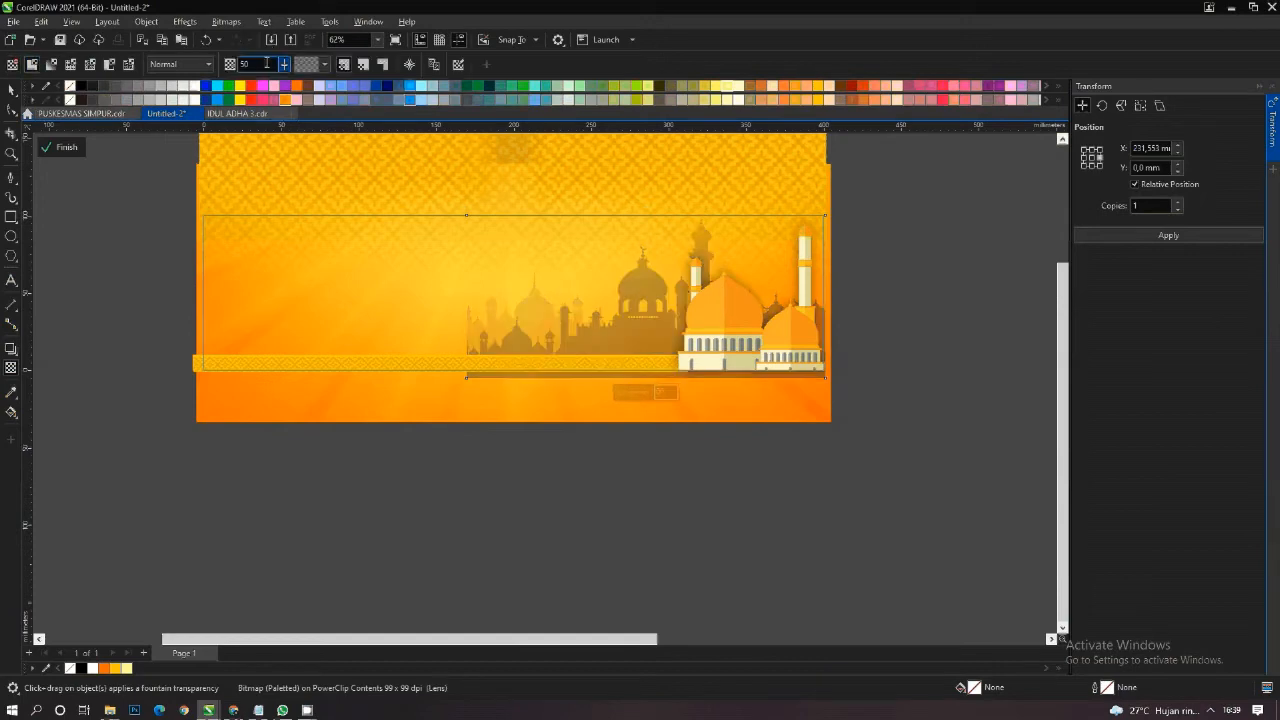
pyautogui.doubleClick(266, 63)
pyautogui.write('70')
pyautogui.press('Return')
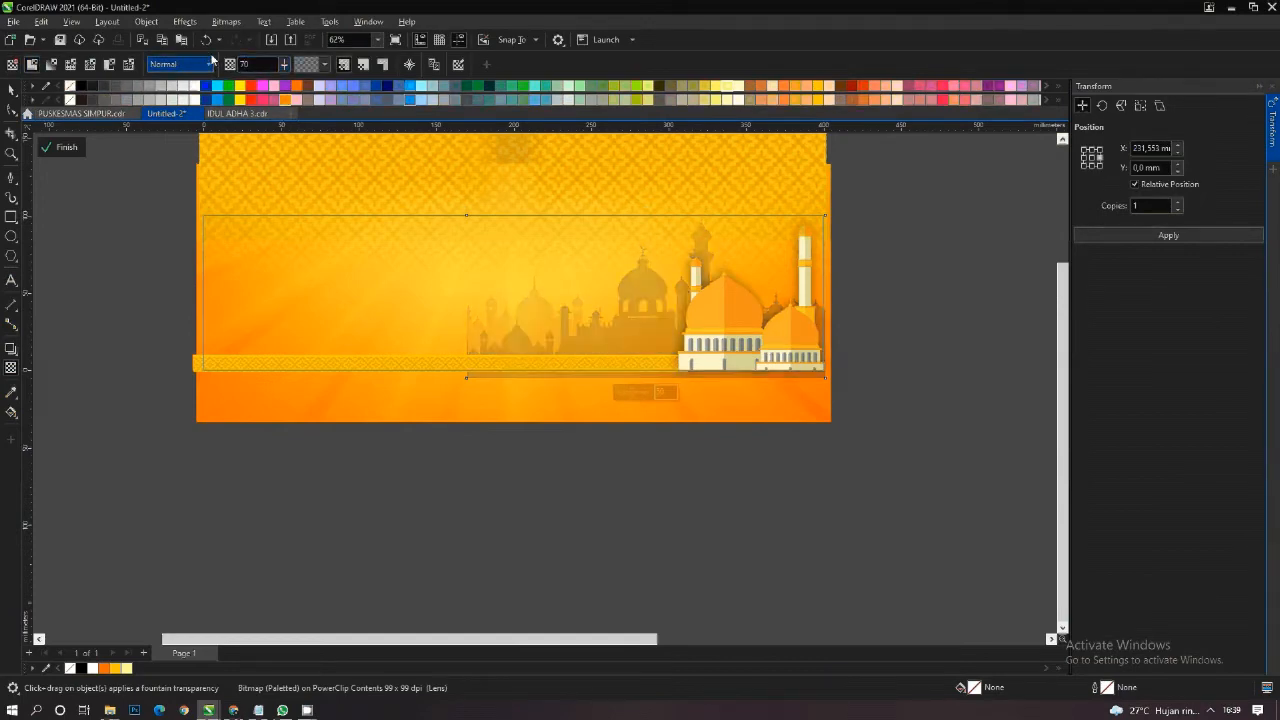
# - Convert the semi-transparent skyline silhouette to an RGB bitmap at 500 dpi
pyautogui.click(11, 91)
pyautogui.click(227, 21)
pyautogui.click(227, 21)
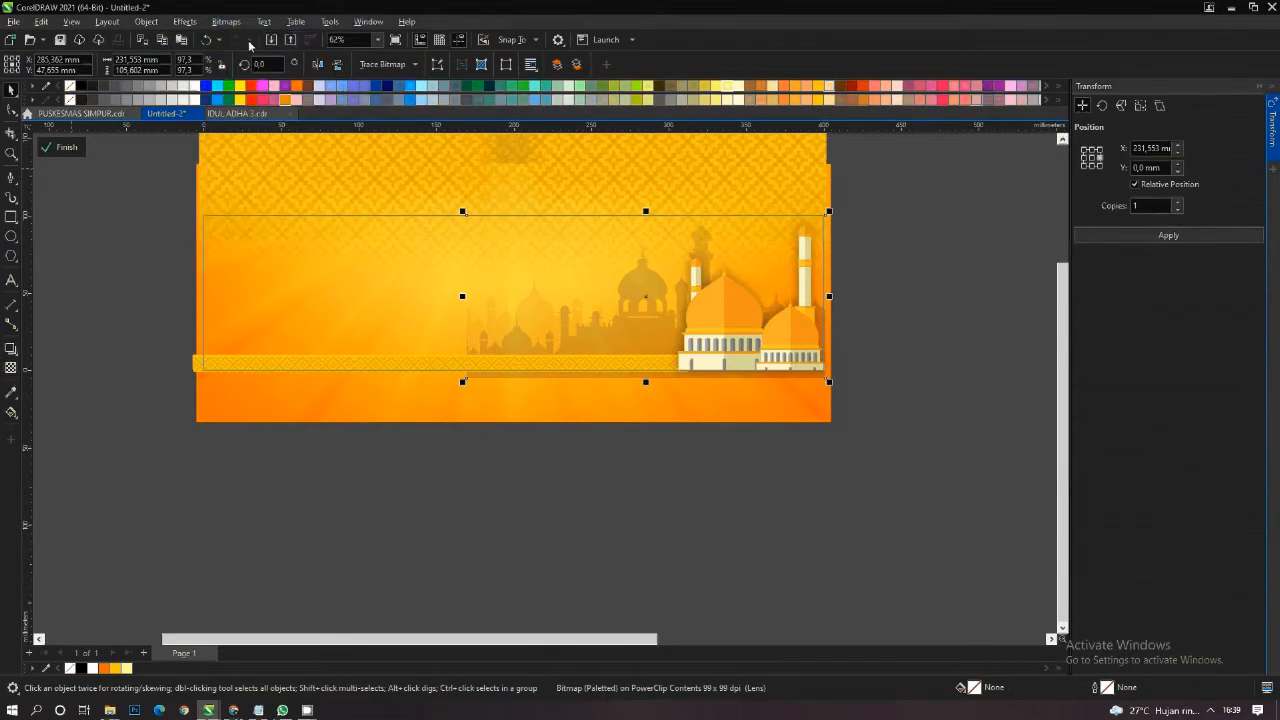
pyautogui.click(655, 429)
# - Apply a horizontal fountain transparency to the skyline bitmap so that it fades out towards its left edge
pyautogui.click(11, 369)
pyautogui.scroll(3, 503, 332)
pyautogui.moveTo(528, 346); pyautogui.dragTo(450, 347)
pyautogui.moveTo(529, 347); pyautogui.dragTo(537, 347)
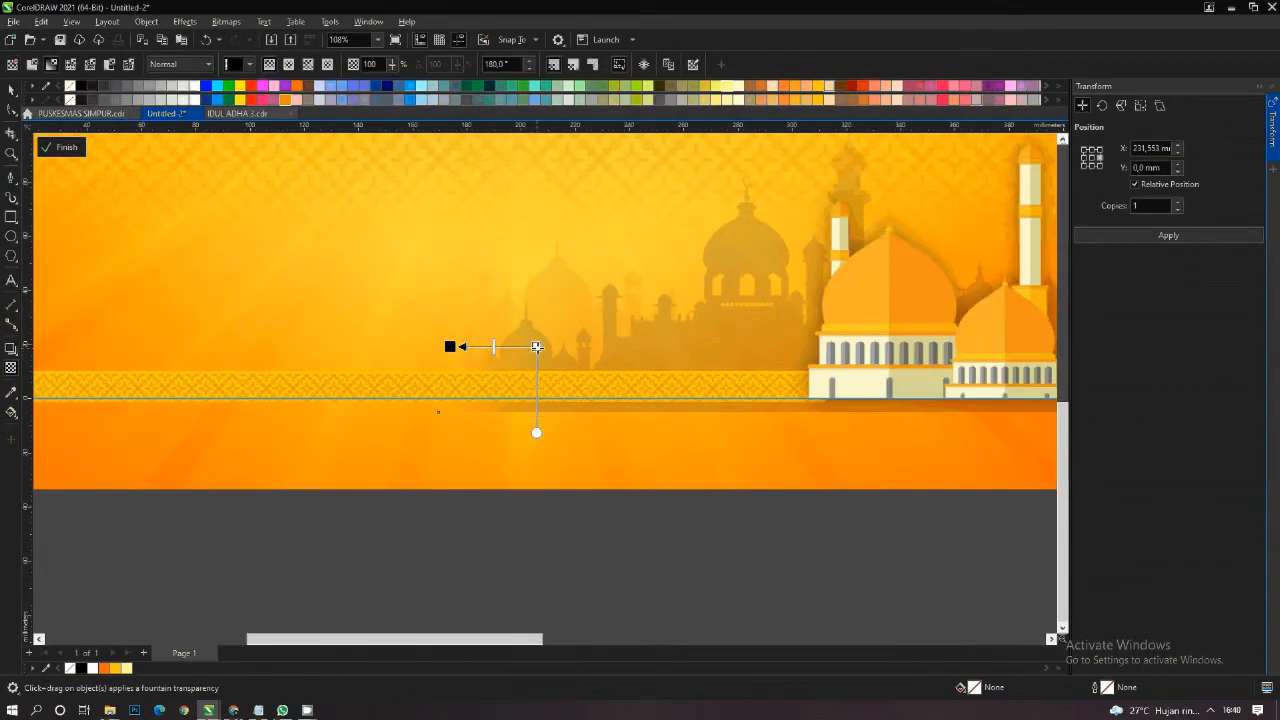
pyautogui.press('space')
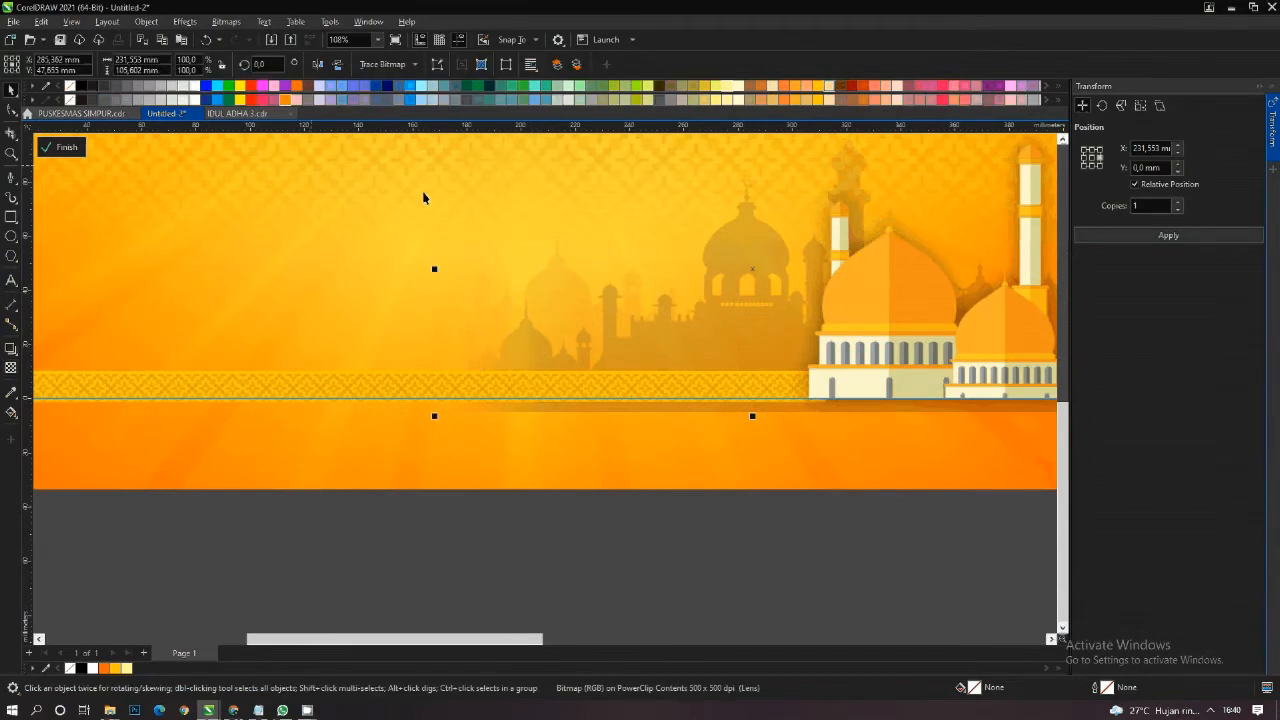
# - Copy the skyline 231.553 mm to the left, mirror the copy horizontally and shift it right until the faded ends meet mid-banner
pyautogui.scroll(-1, 575, 266)
pyautogui.click(1086, 158)
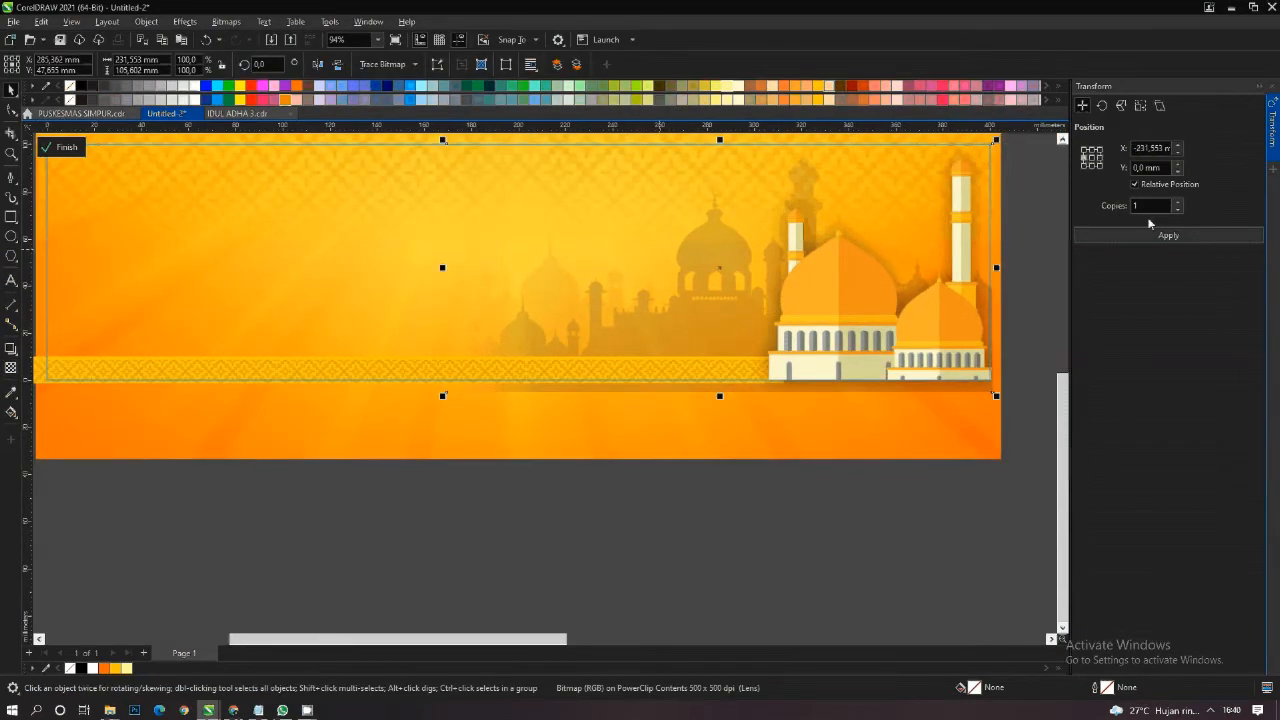
pyautogui.click(1150, 235)
pyautogui.click(318, 65)
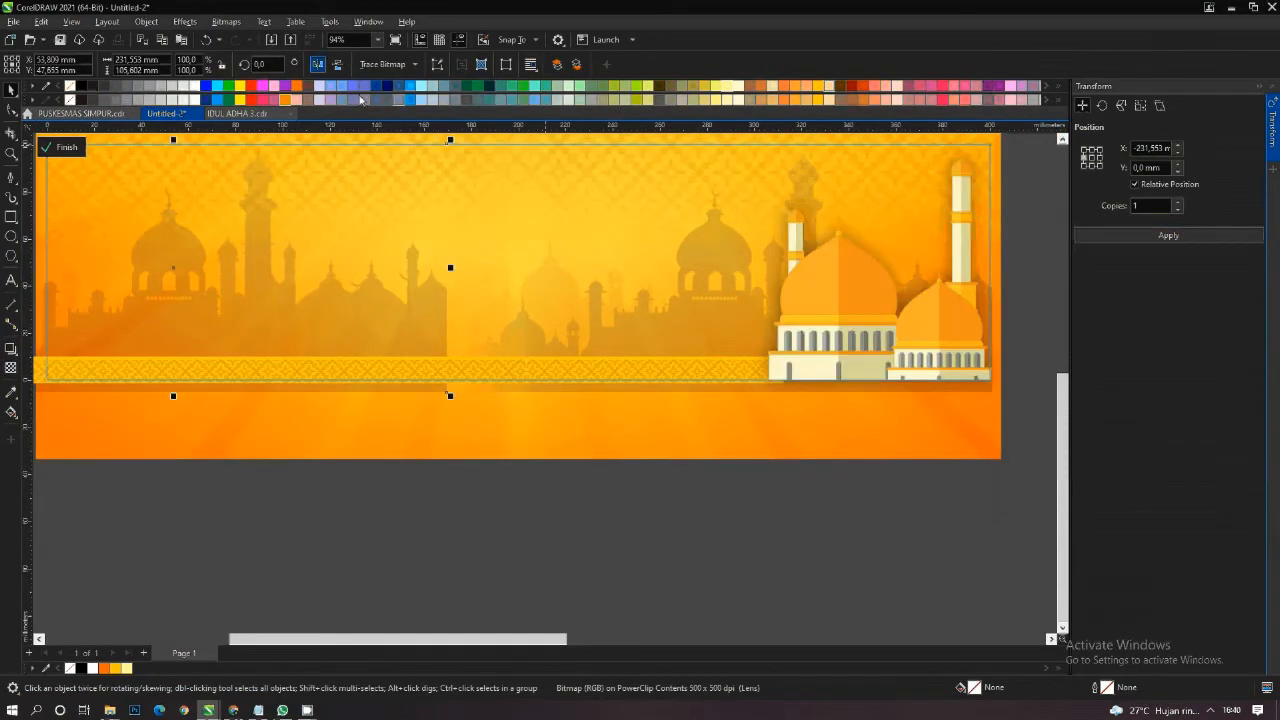
pyautogui.scroll(-1, 520, 230)
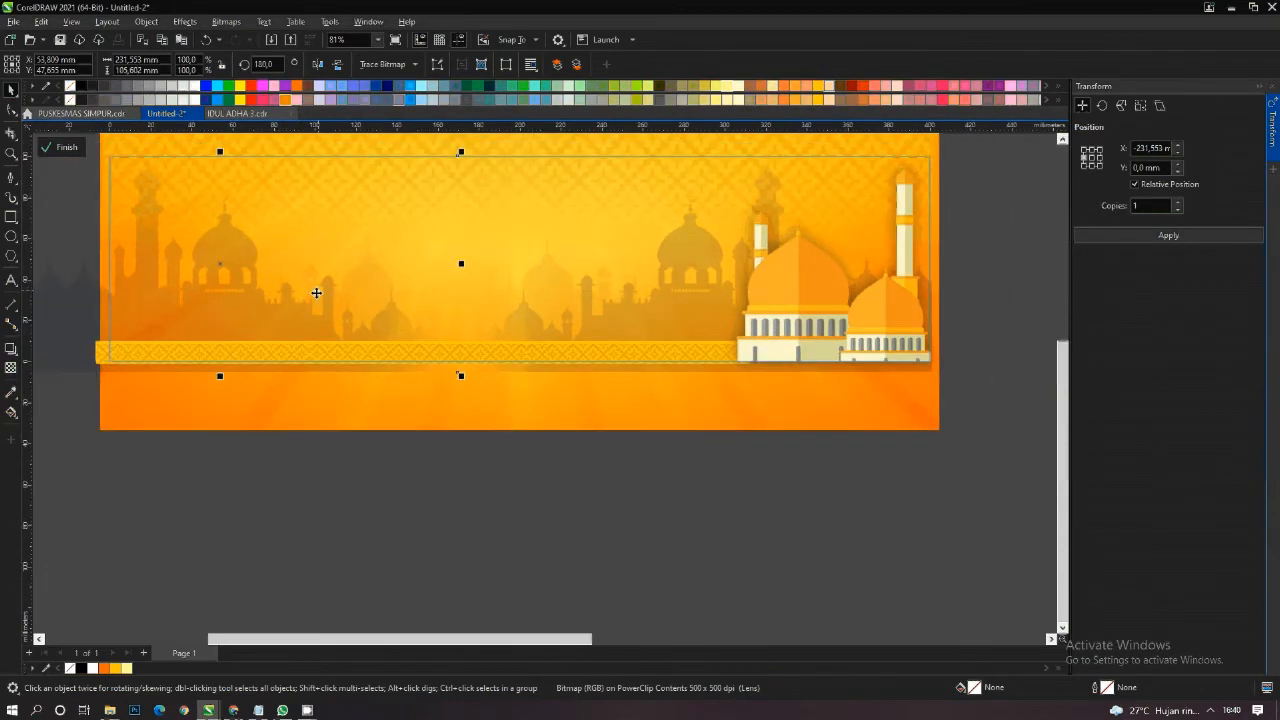
pyautogui.moveTo(268, 306); pyautogui.dragTo(323, 304)
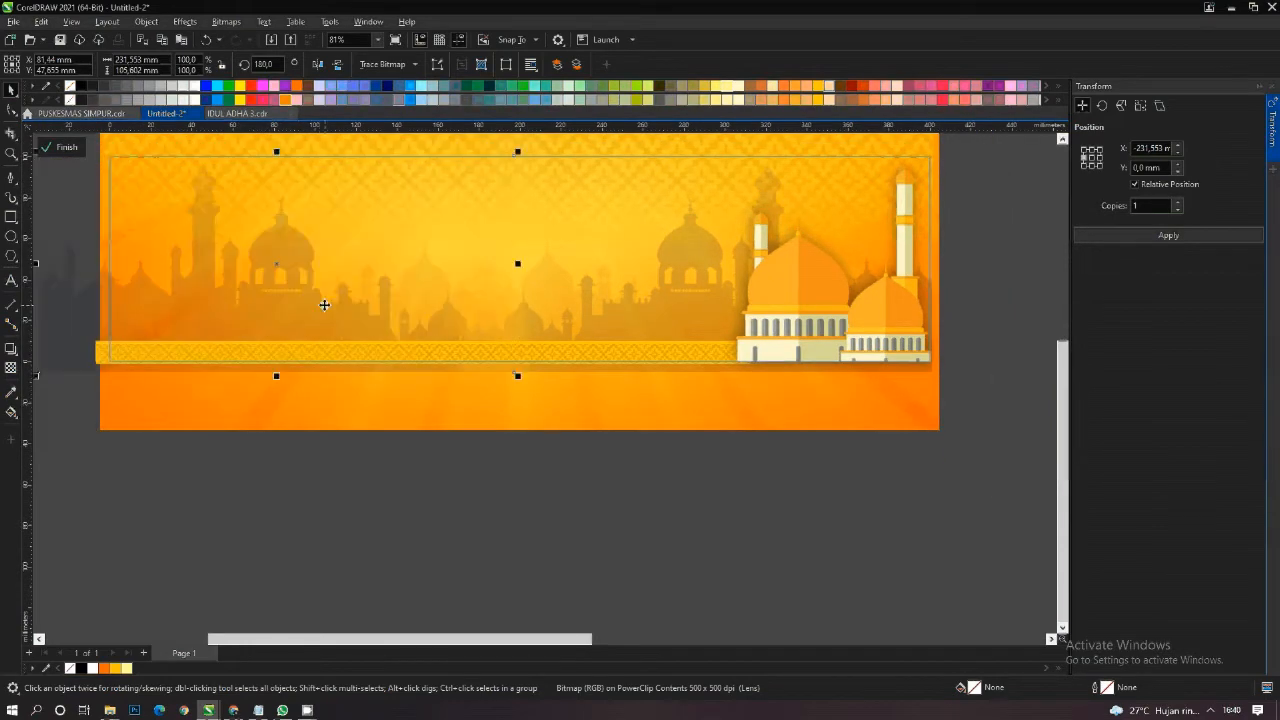
# - Finish editing the banner's PowerClip contents and deselect everything
pyautogui.rightClick(320, 296)
pyautogui.click(279, 298)
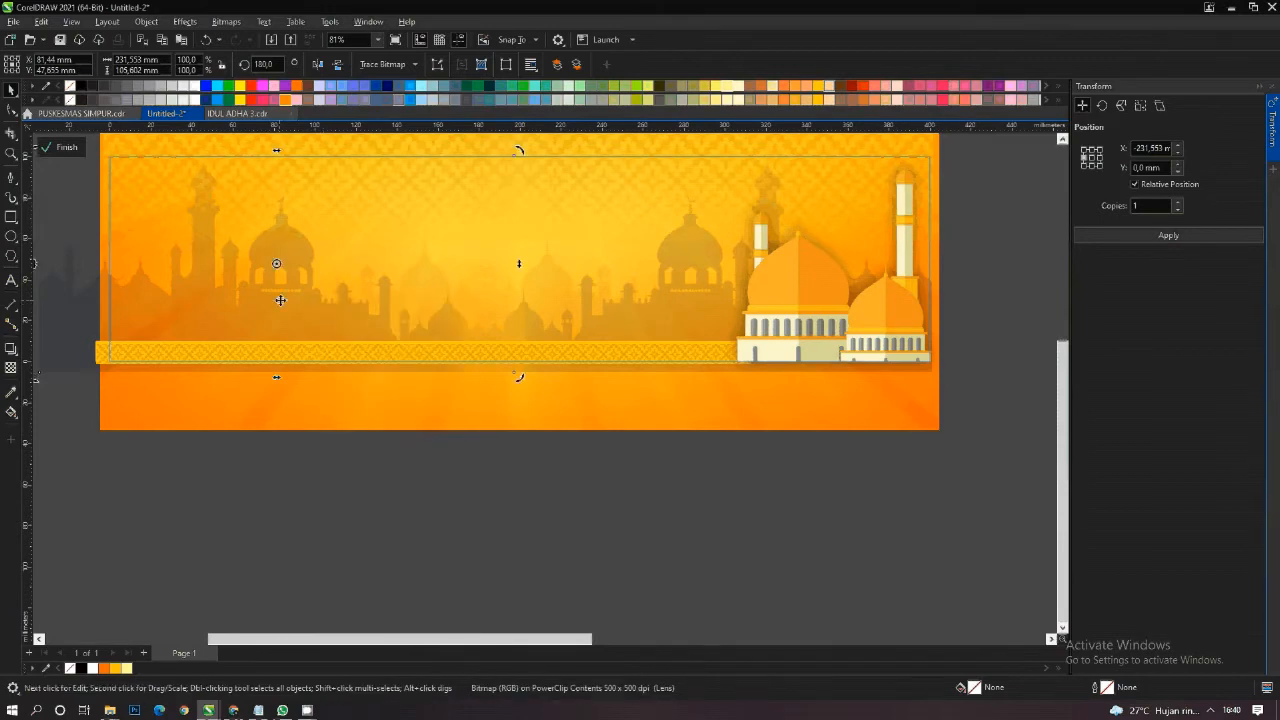
pyautogui.rightClick(280, 298)
pyautogui.click(312, 298)
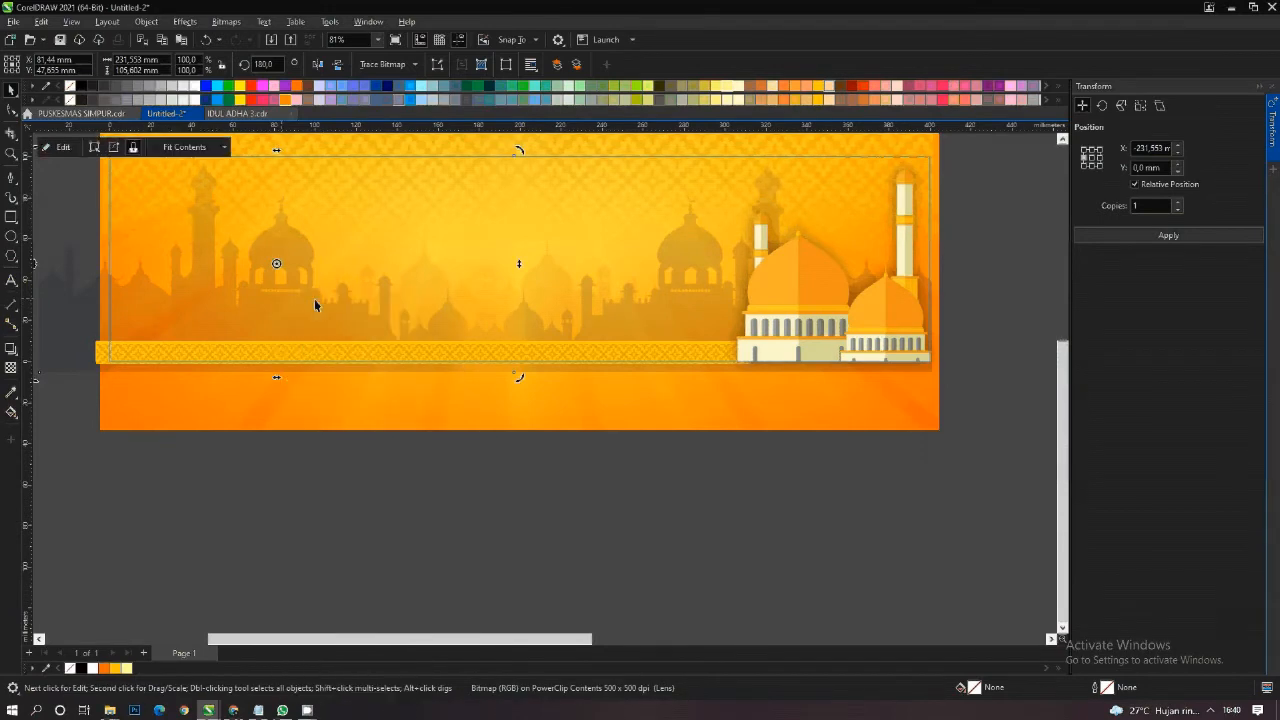
pyautogui.click(637, 458)
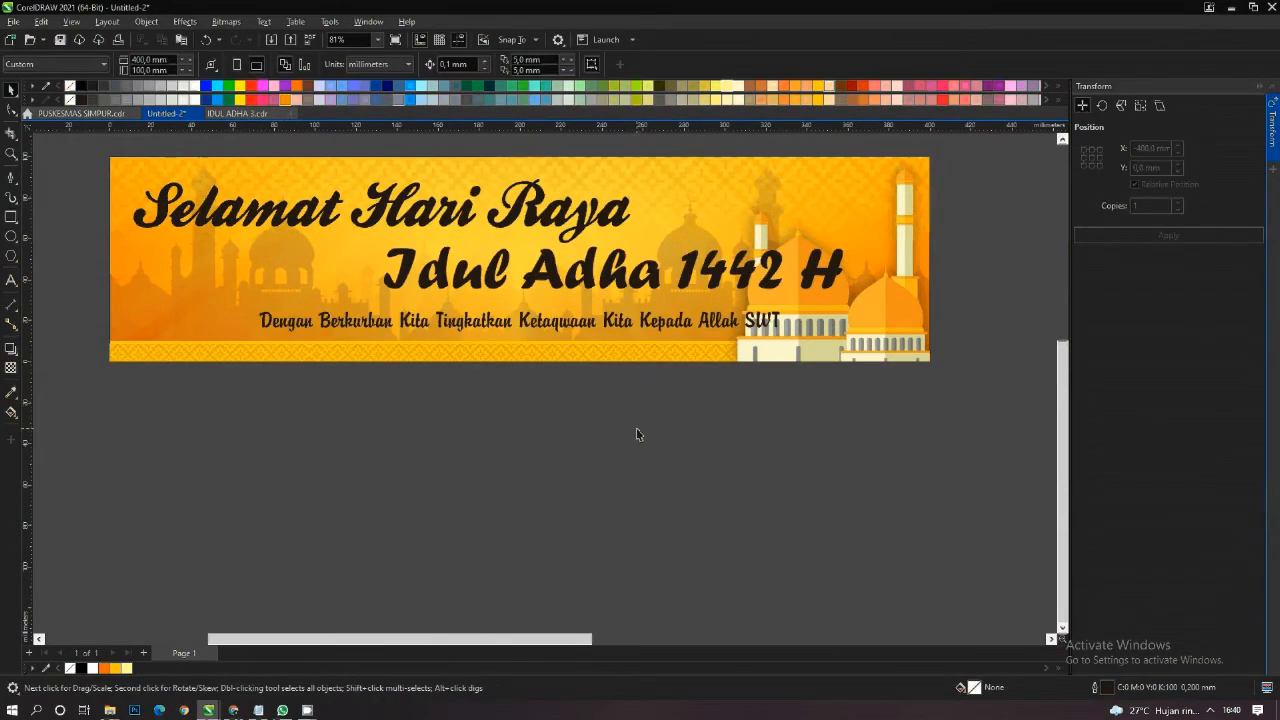
# - Move the cow silhouette photo below the banner's left part and scale it down to about 155 x 103 mm
pyautogui.scroll(-3, 610, 410)
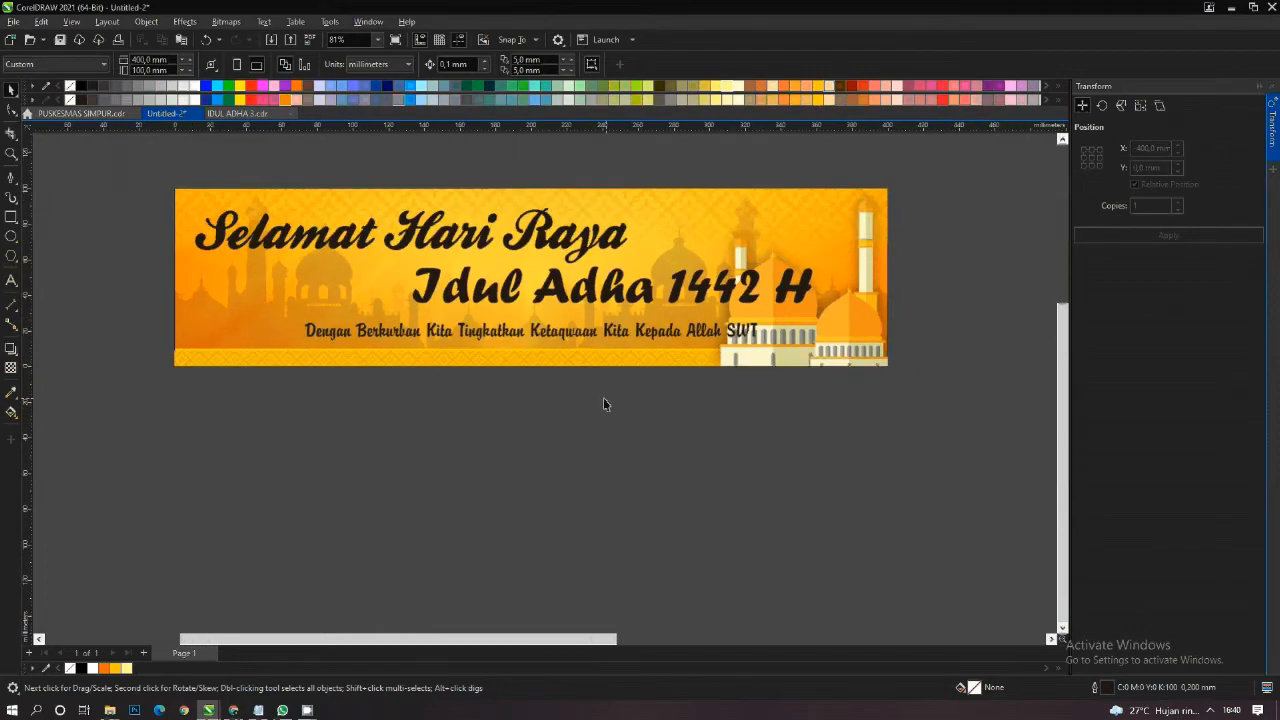
pyautogui.scroll(-2, 585, 402)
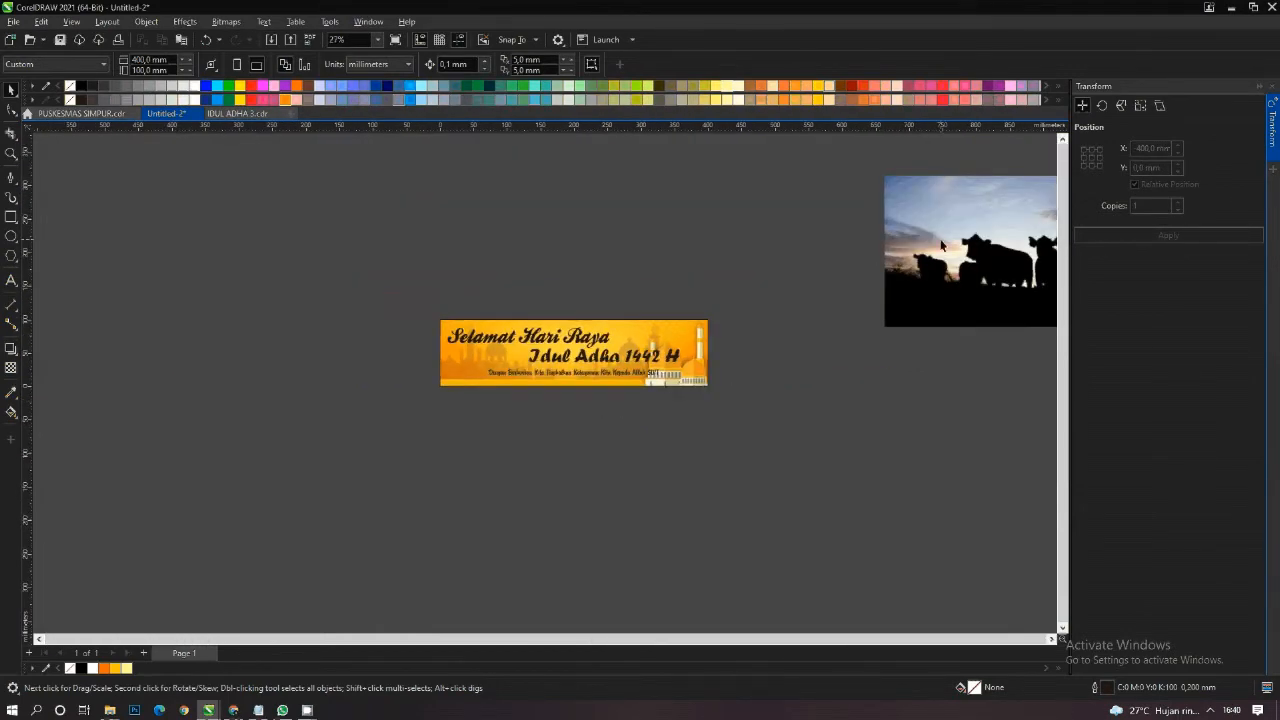
pyautogui.click(474, 470)
pyautogui.scroll(1, 493, 463)
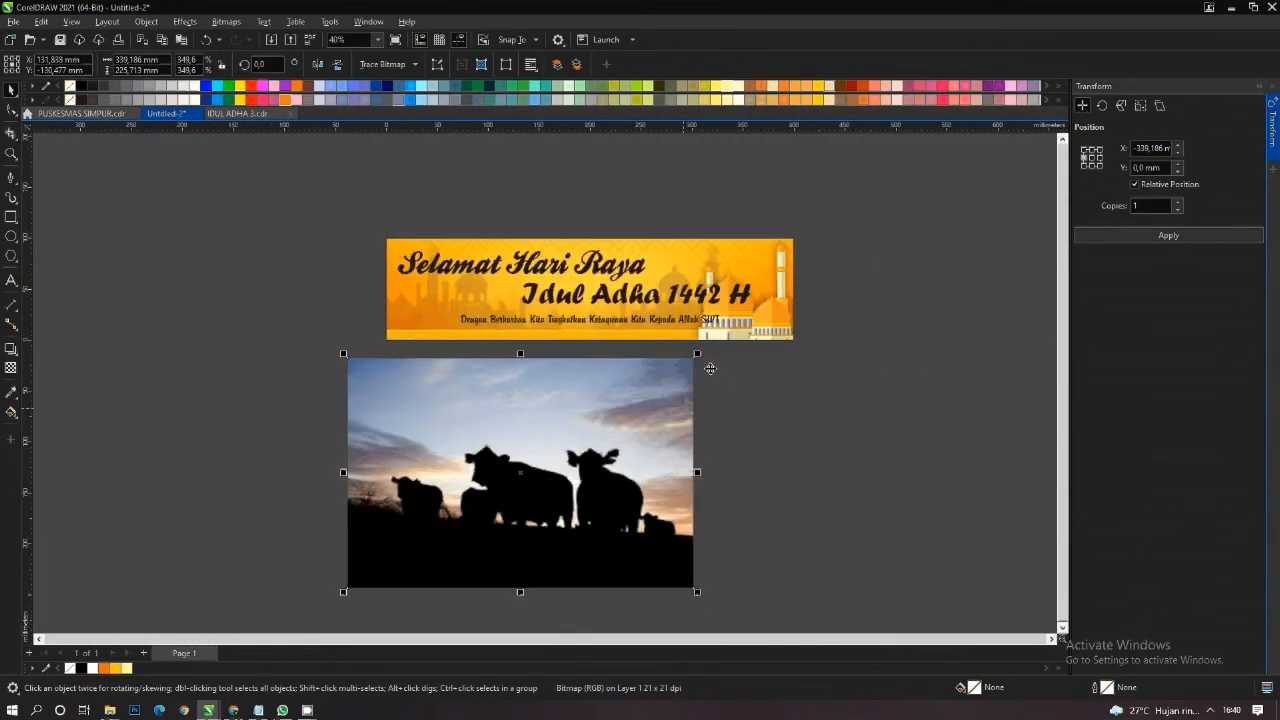
pyautogui.moveTo(699, 356); pyautogui.dragTo(602, 418)
pyautogui.moveTo(540, 481); pyautogui.dragTo(450, 412)
# - PowerClip the cow photo inside the banner rectangle
pyautogui.scroll(1, 440, 394)
pyautogui.rightClick(439, 395)
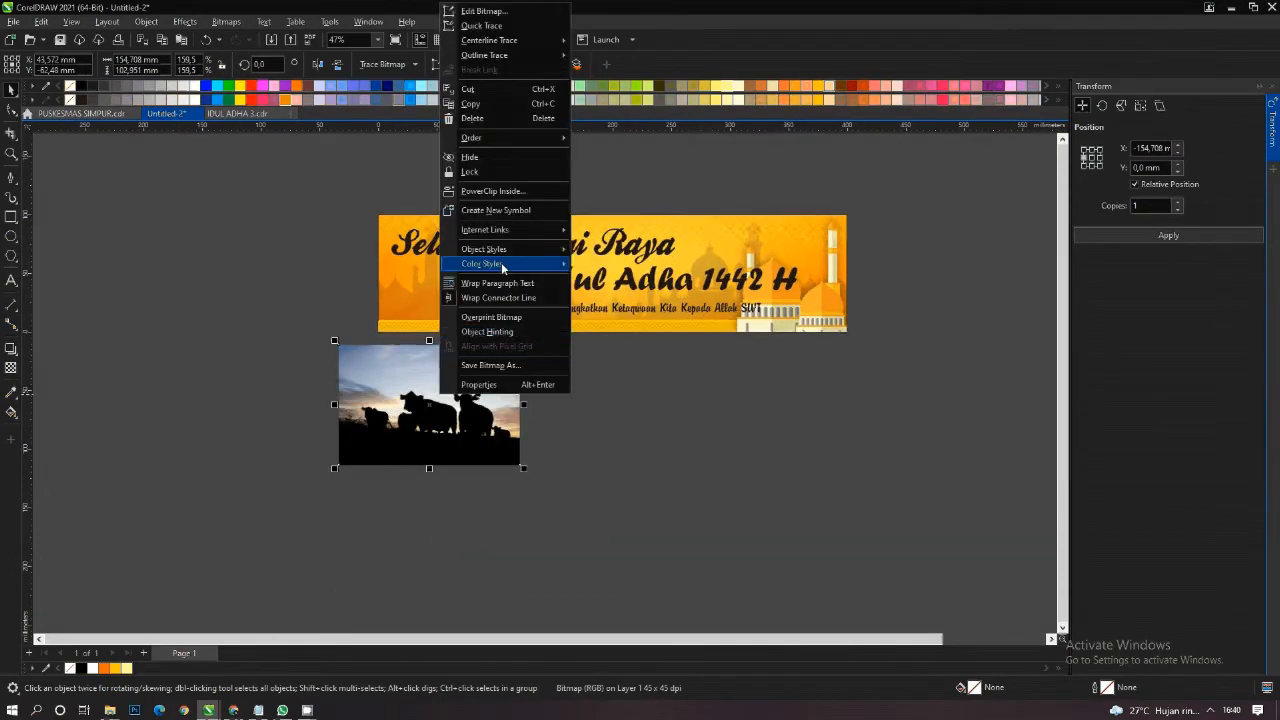
pyautogui.click(504, 188)
pyautogui.click(437, 267)
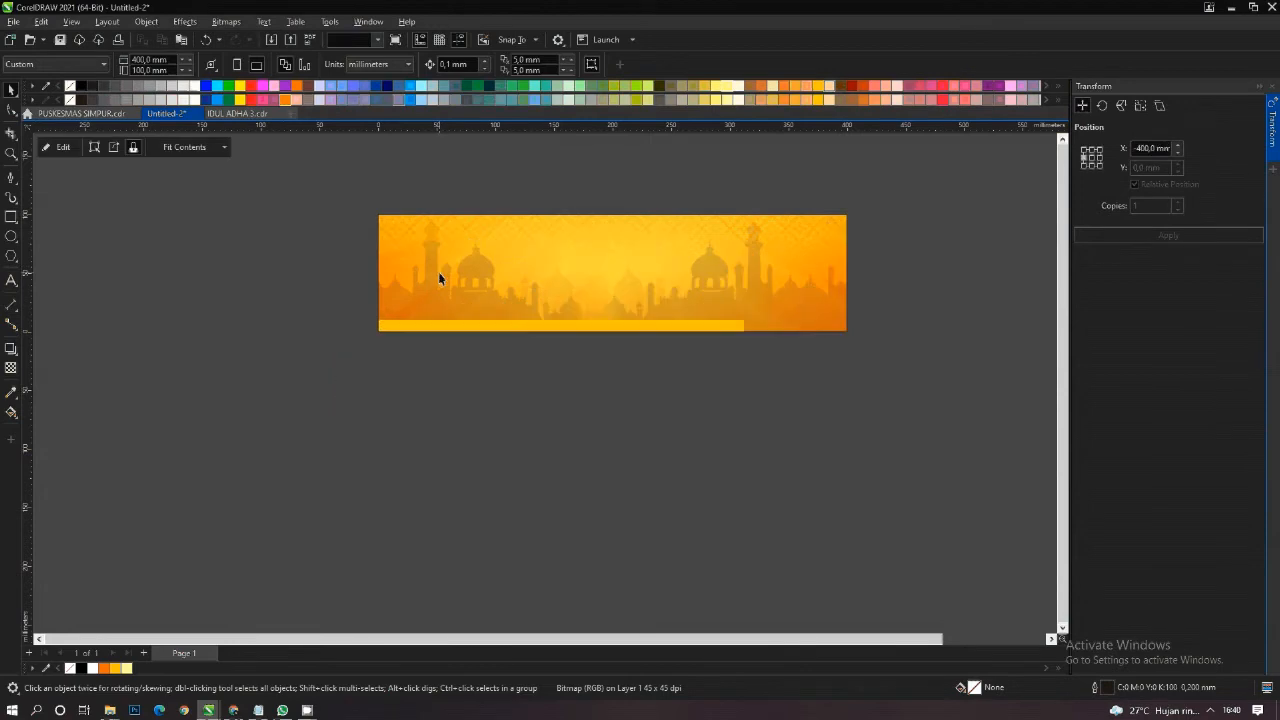
# - Open the banner's PowerClip contents for editing and move the cow photo over the banner's lower left corner
pyautogui.rightClick(438, 273)
pyautogui.click(511, 297)
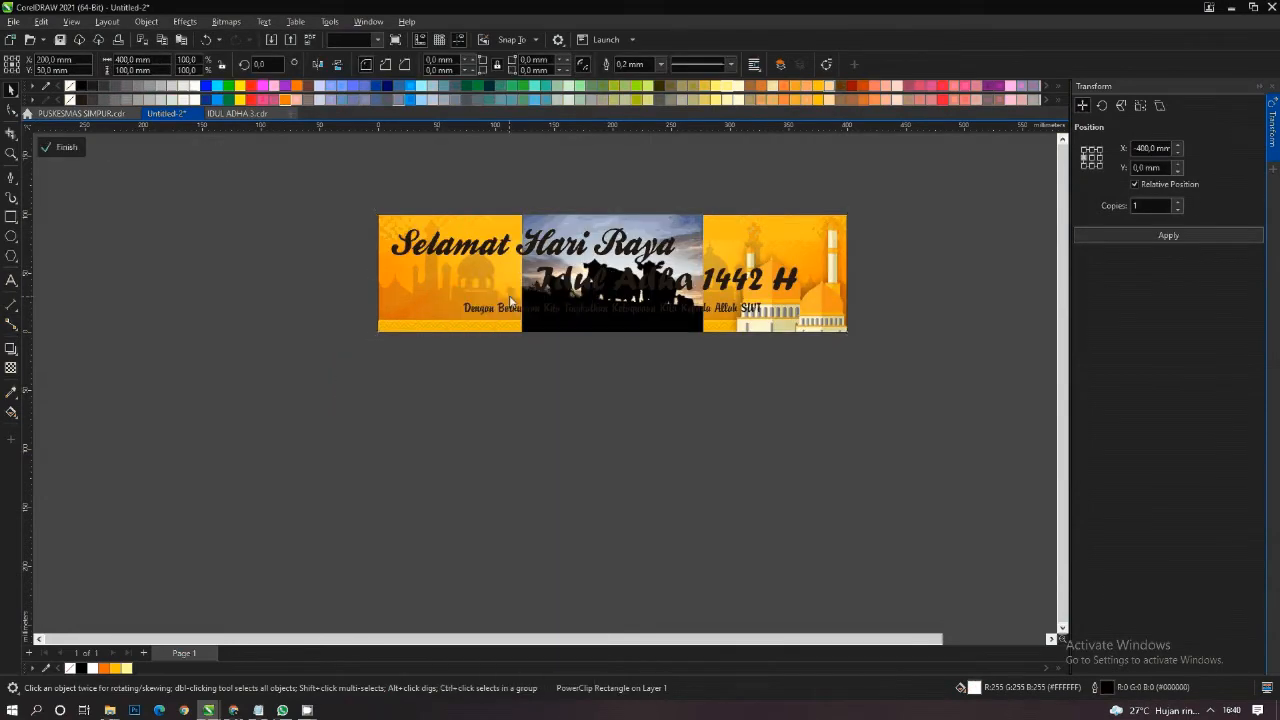
pyautogui.click(477, 306)
pyautogui.moveTo(477, 306); pyautogui.dragTo(407, 333)
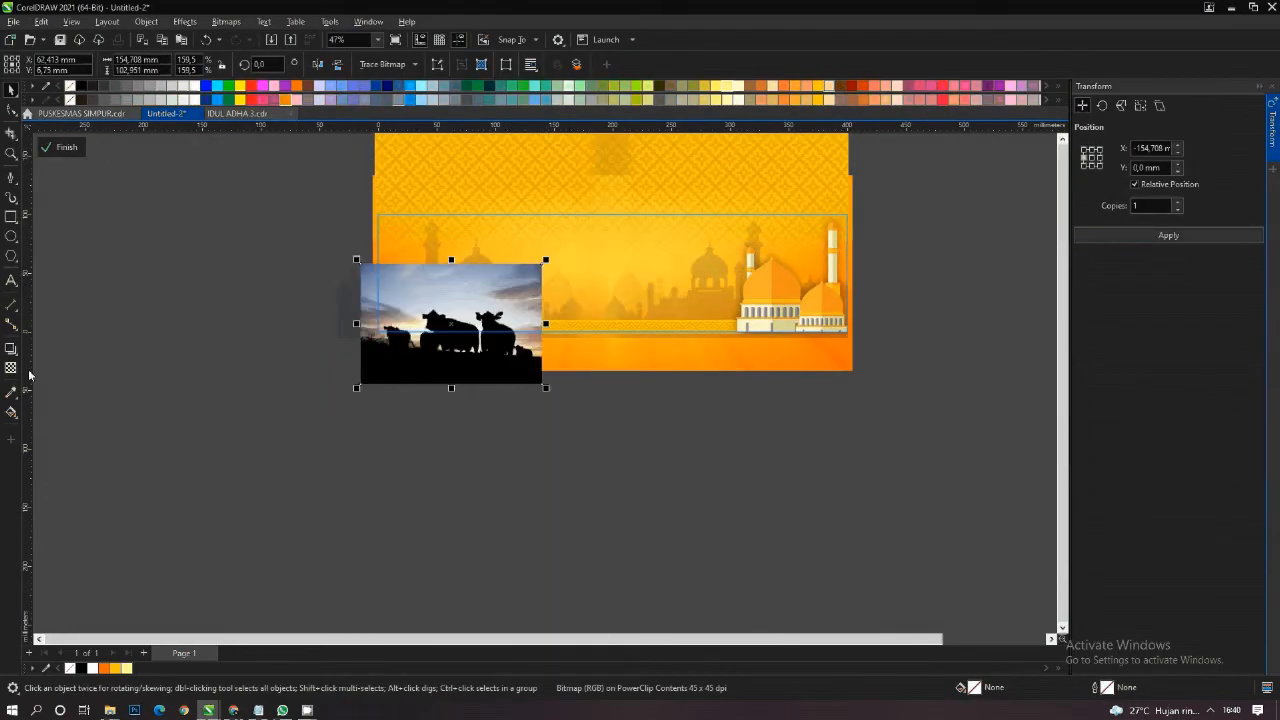
# - Apply a uniform transparency of 70 to the cow photo
pyautogui.click(11, 367)
pyautogui.click(33, 66)
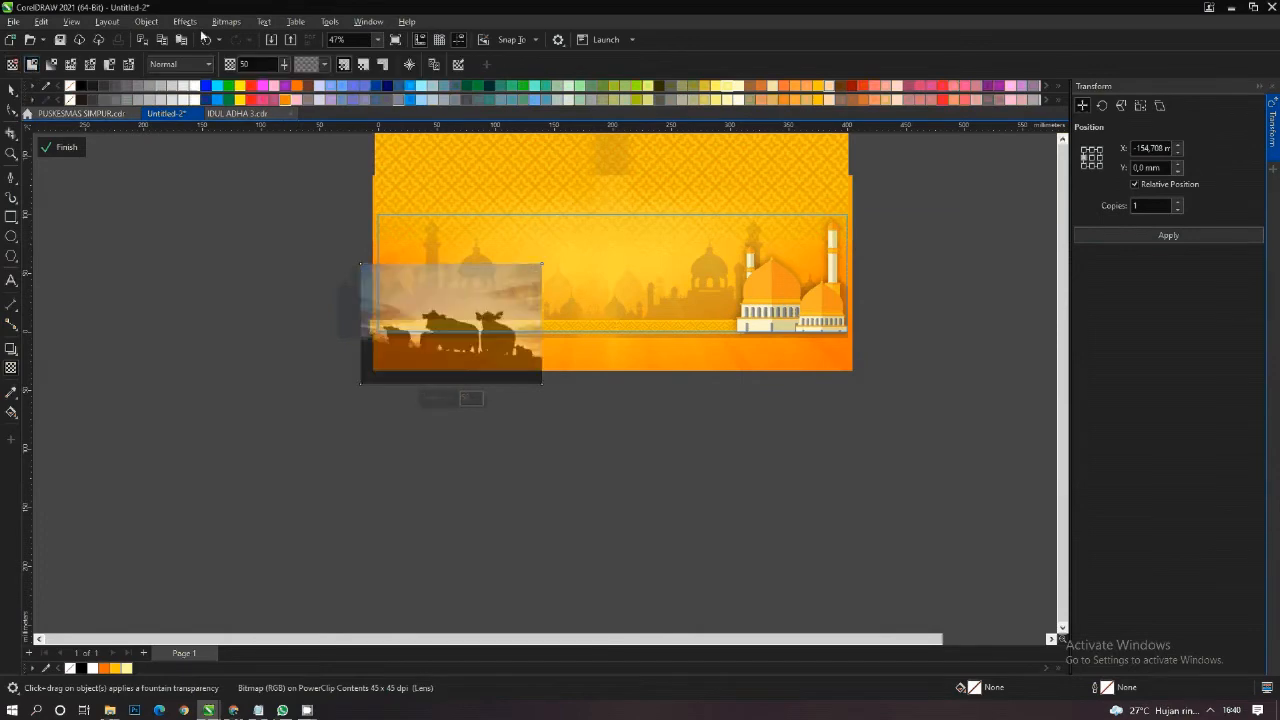
pyautogui.moveTo(254, 65); pyautogui.dragTo(214, 66)
pyautogui.write('70')
pyautogui.press('Return')
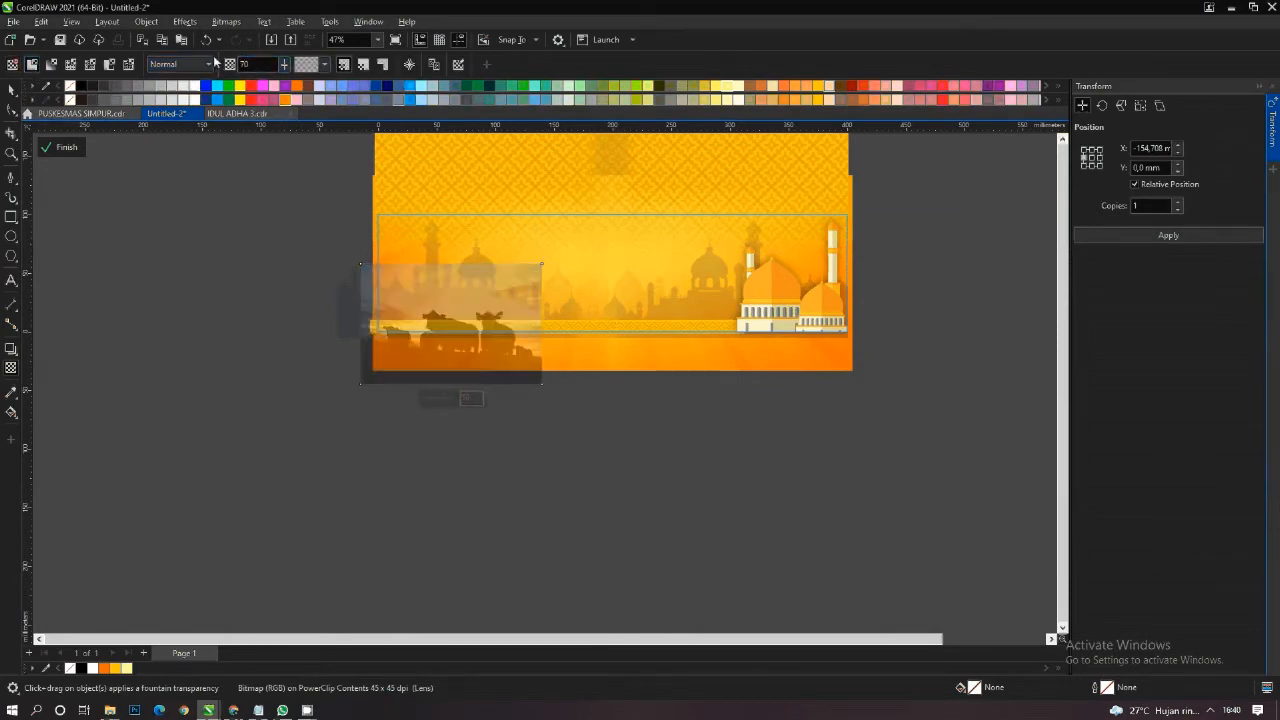
# - Move the cow photo up so the cows stand on the patterned strip, at about X 71 mm, Y 36 mm
pyautogui.click(11, 89)
pyautogui.scroll(2, 508, 322)
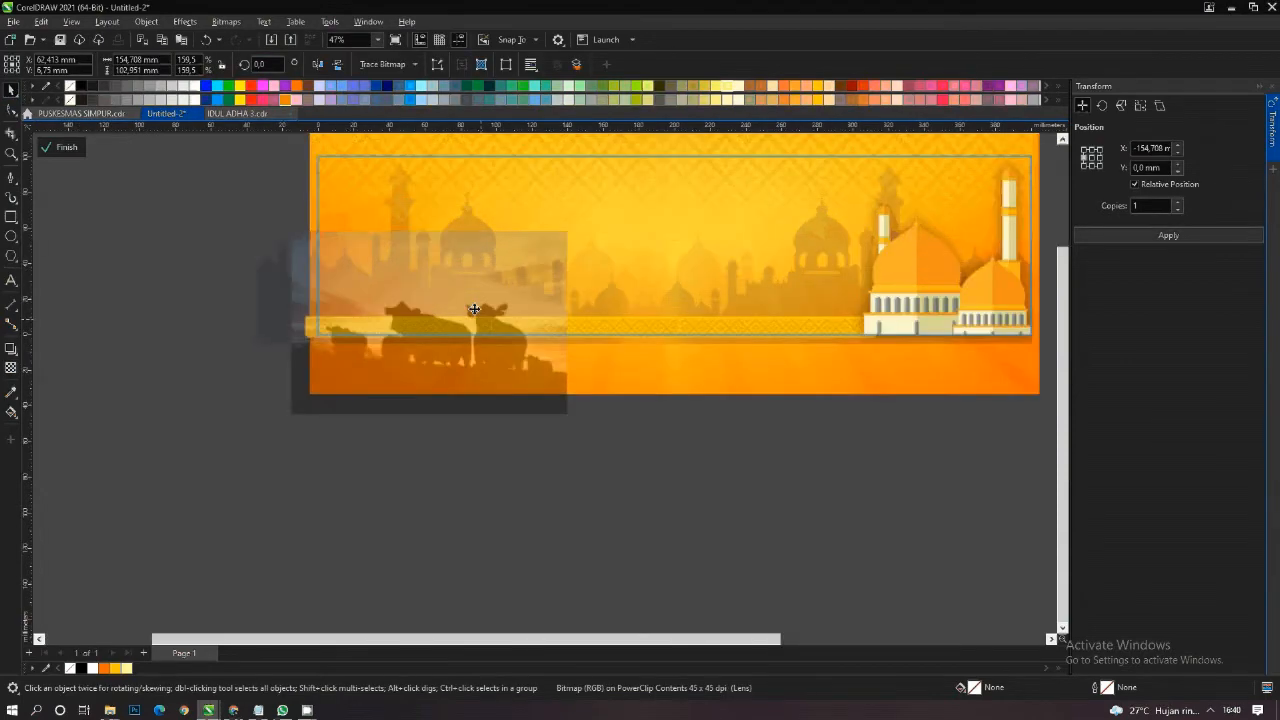
pyautogui.moveTo(470, 345); pyautogui.dragTo(485, 240)
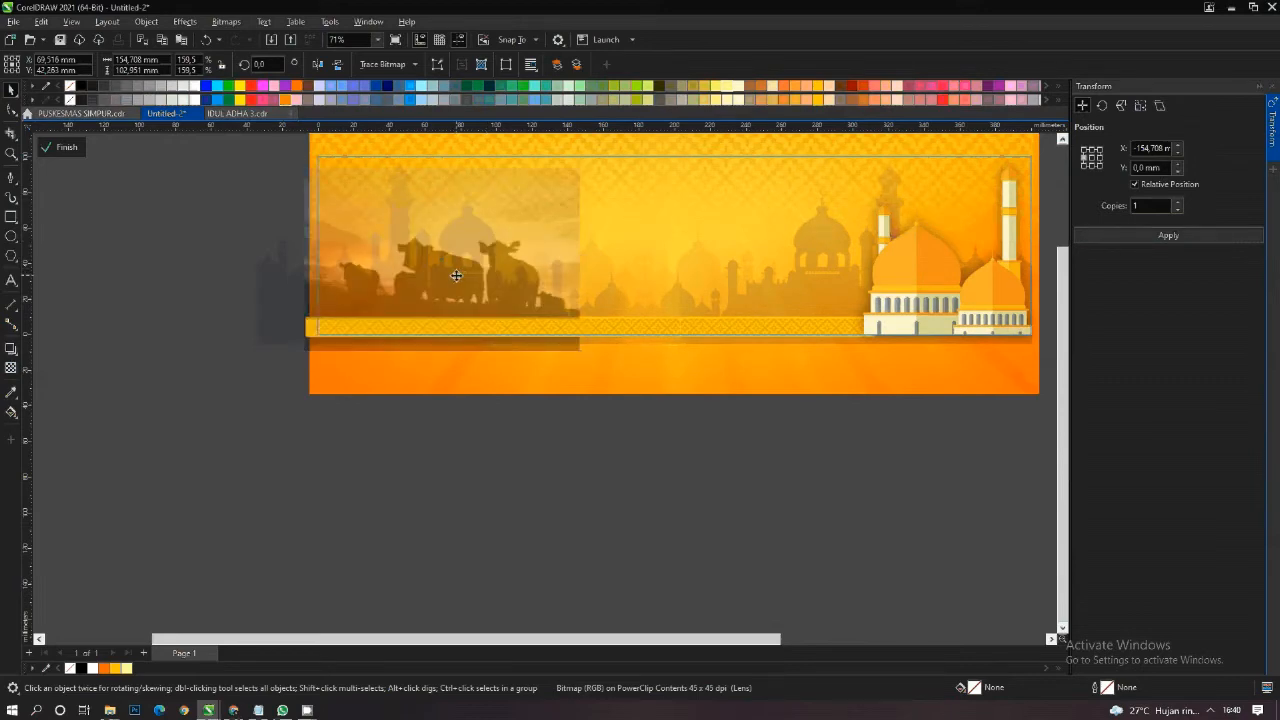
pyautogui.moveTo(455, 275); pyautogui.dragTo(456, 284)
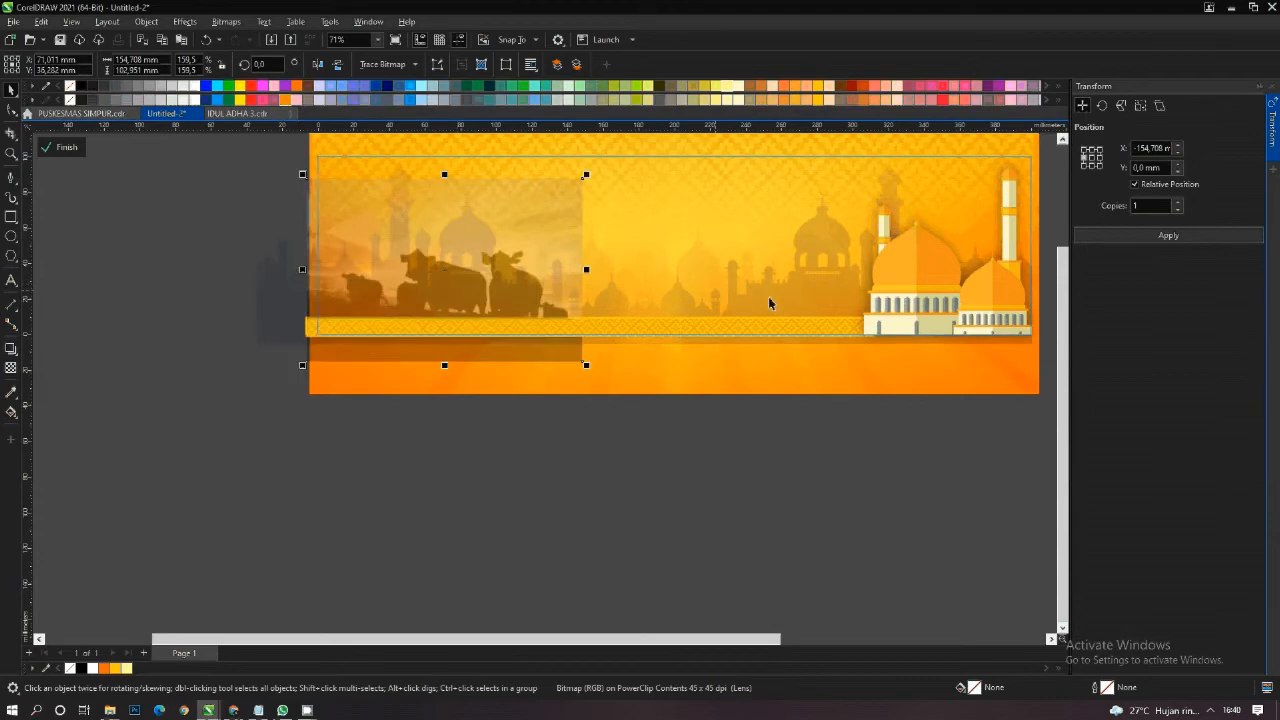
# - Convert the cow photo to a 500 dpi RGB bitmap with transparent background and fade its upper part with an upward fountain transparency
pyautogui.click(226, 21)
pyautogui.click(243, 33)
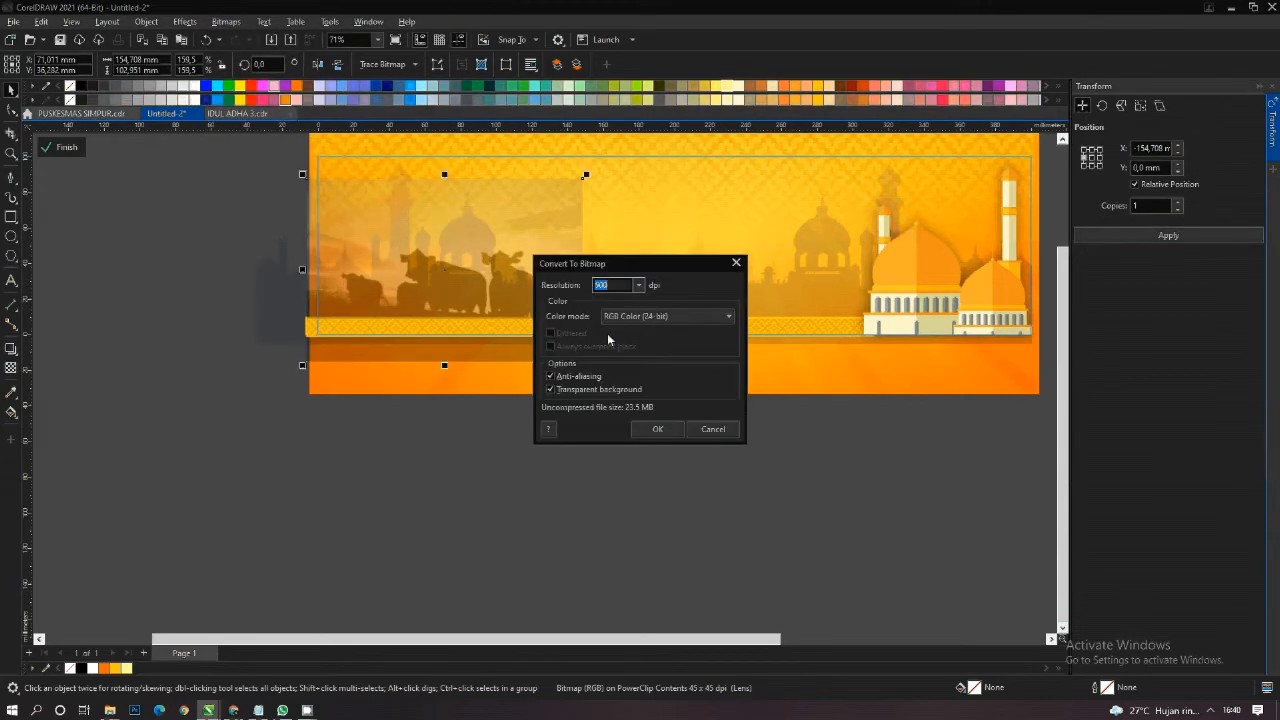
pyautogui.click(654, 428)
pyautogui.click(11, 368)
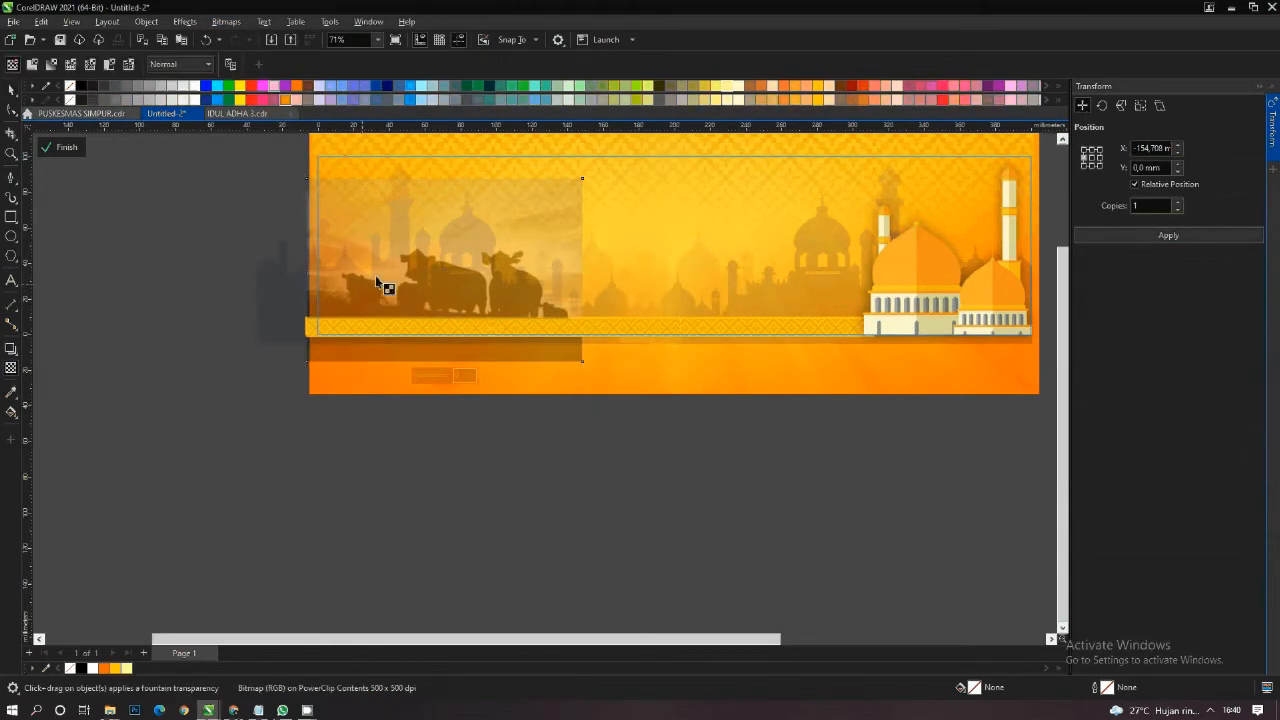
pyautogui.scroll(1, 437, 235)
pyautogui.moveTo(436, 282); pyautogui.dragTo(436, 197)
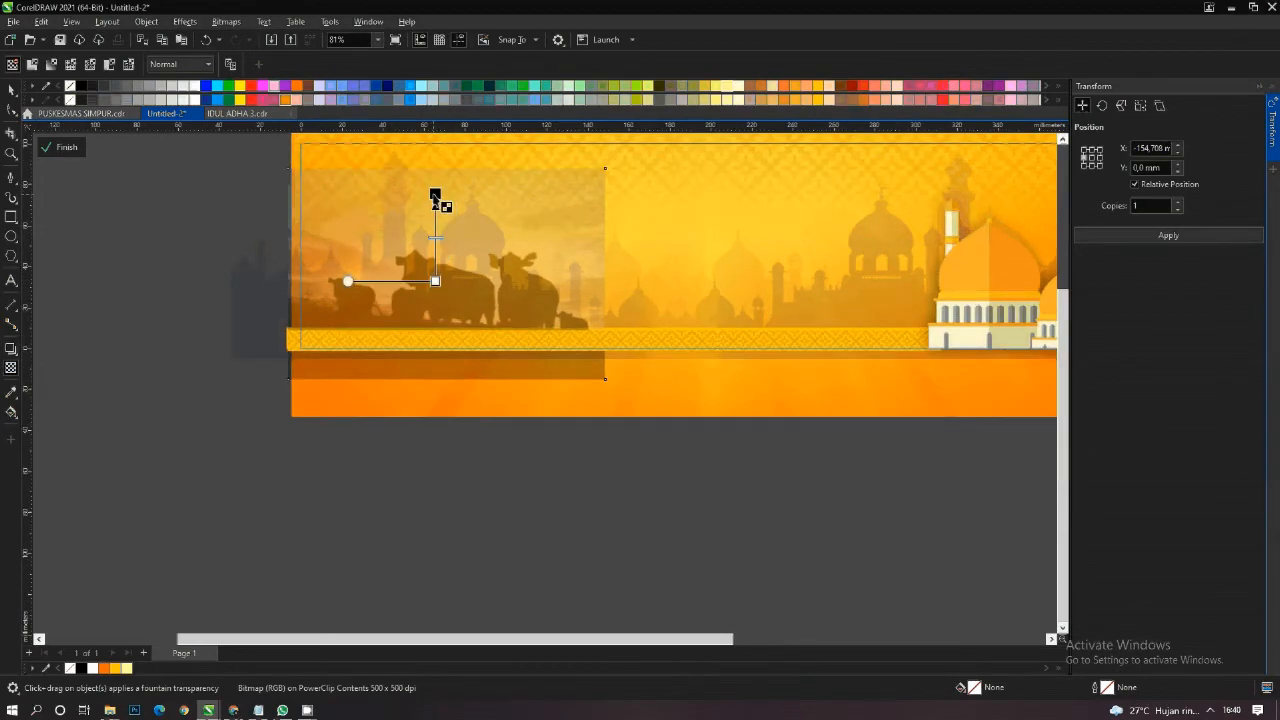
# - Convert the top-faded cow photo to a bitmap again at 500 dpi, RGB Color (24-bit), with a transparent background
pyautogui.click(11, 90)
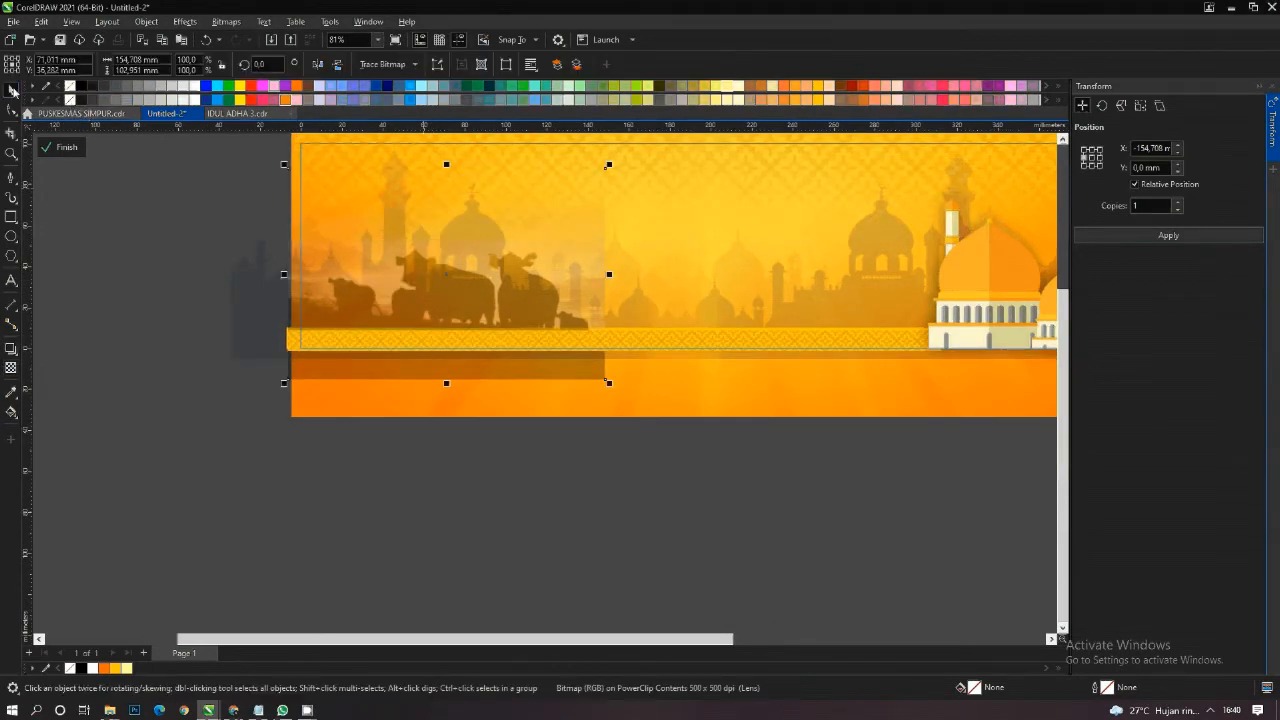
pyautogui.click(226, 21)
pyautogui.click(262, 40)
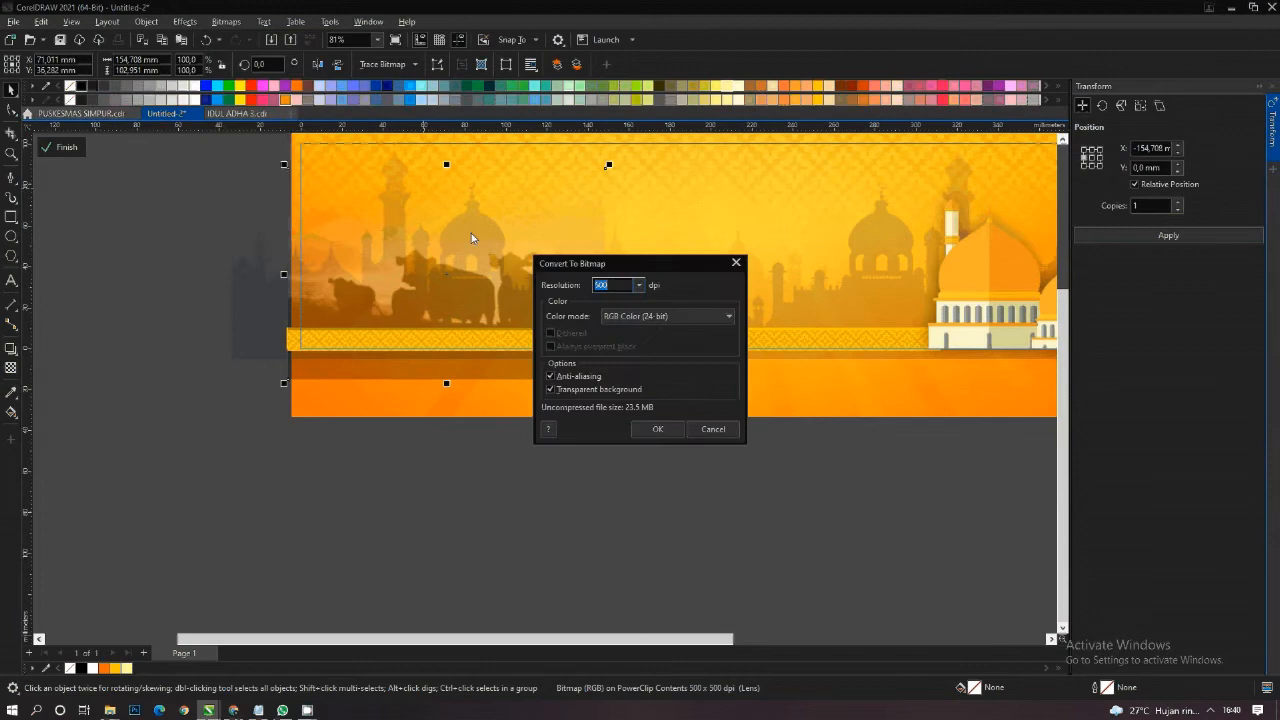
pyautogui.click(657, 429)
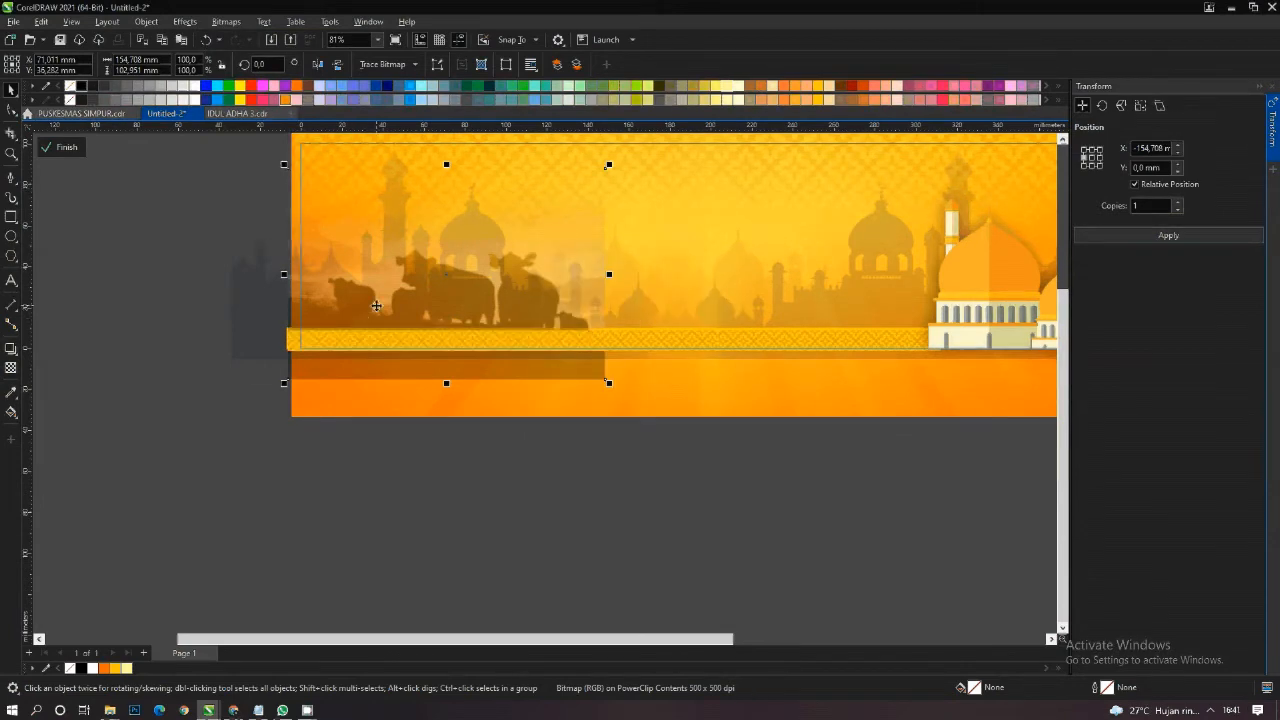
# - Move the cow photo left to about X 56.5 mm, Y 35.4 mm and fade its right edge with a horizontal fountain transparency
pyautogui.moveTo(365, 318)
pyautogui.mouseDown()
pyautogui.moveTo(339, 304)
pyautogui.moveTo(368, 306)
pyautogui.mouseUp()
pyautogui.scroll(1, 346, 304)
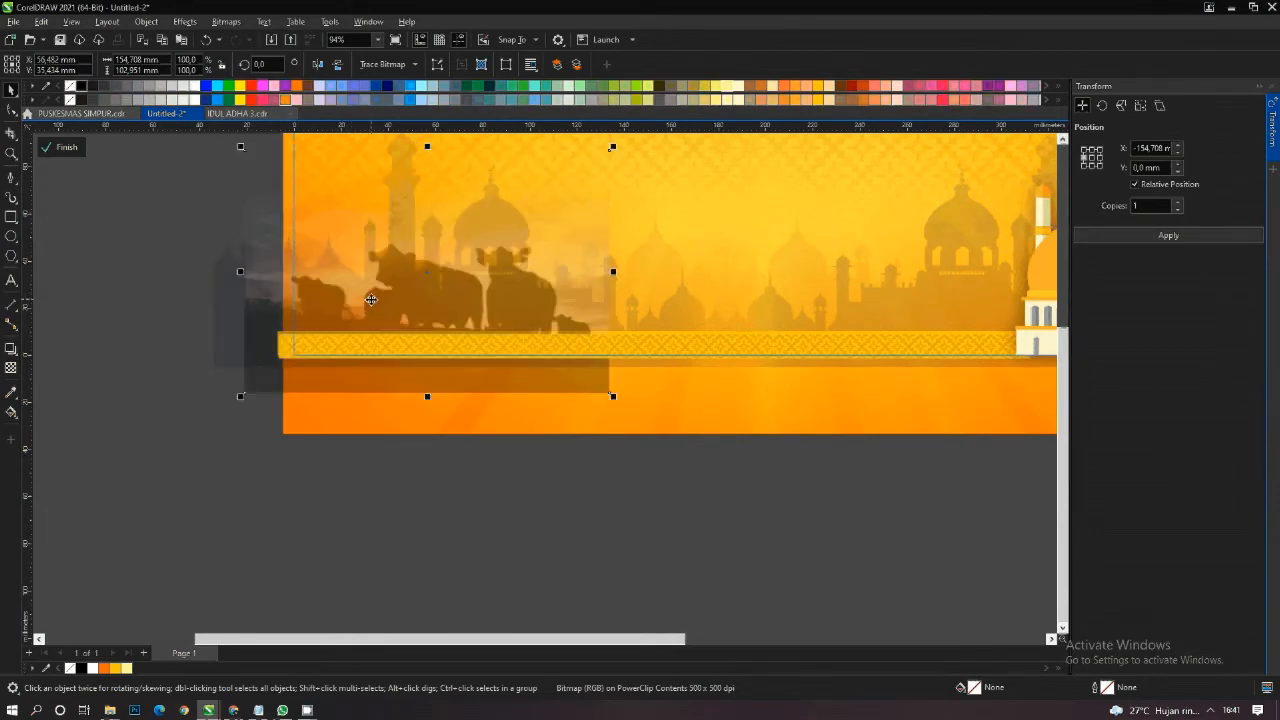
pyautogui.click(12, 369)
pyautogui.moveTo(527, 297); pyautogui.dragTo(595, 298)
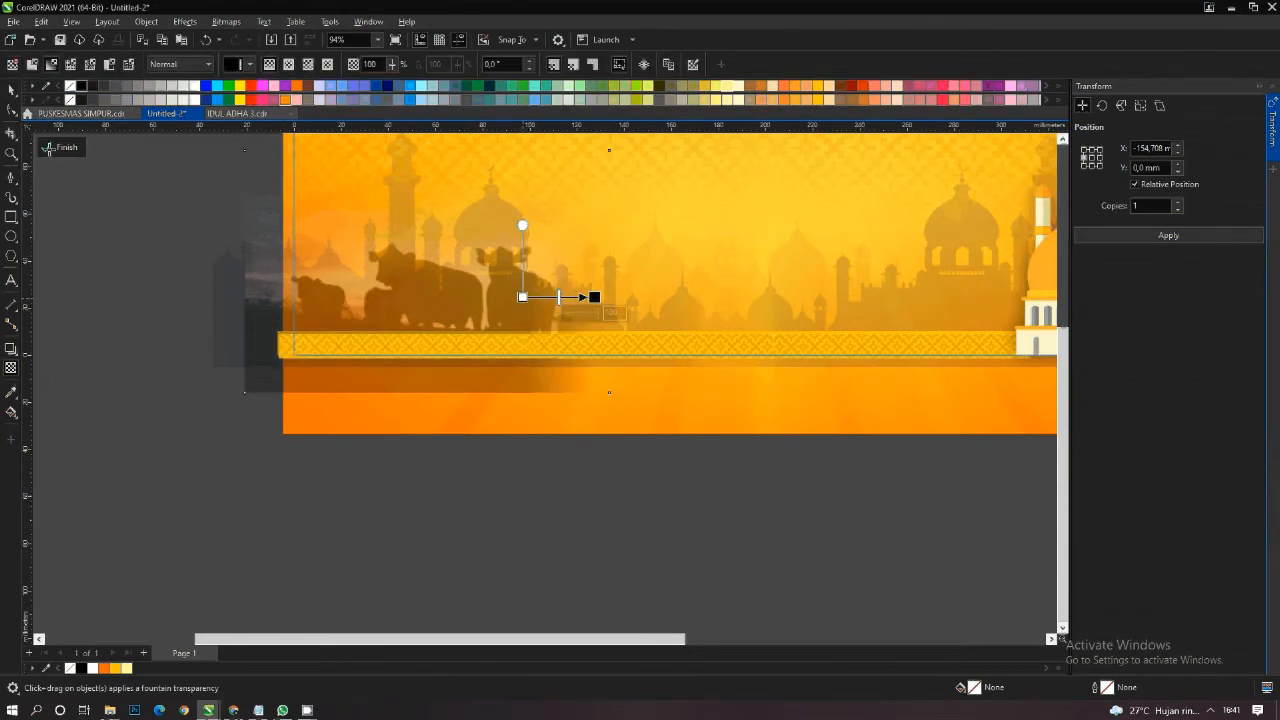
# - Finish editing the banner's PowerClip contents and deselect everything
pyautogui.click(12, 89)
pyautogui.rightClick(388, 277)
pyautogui.click(414, 287)
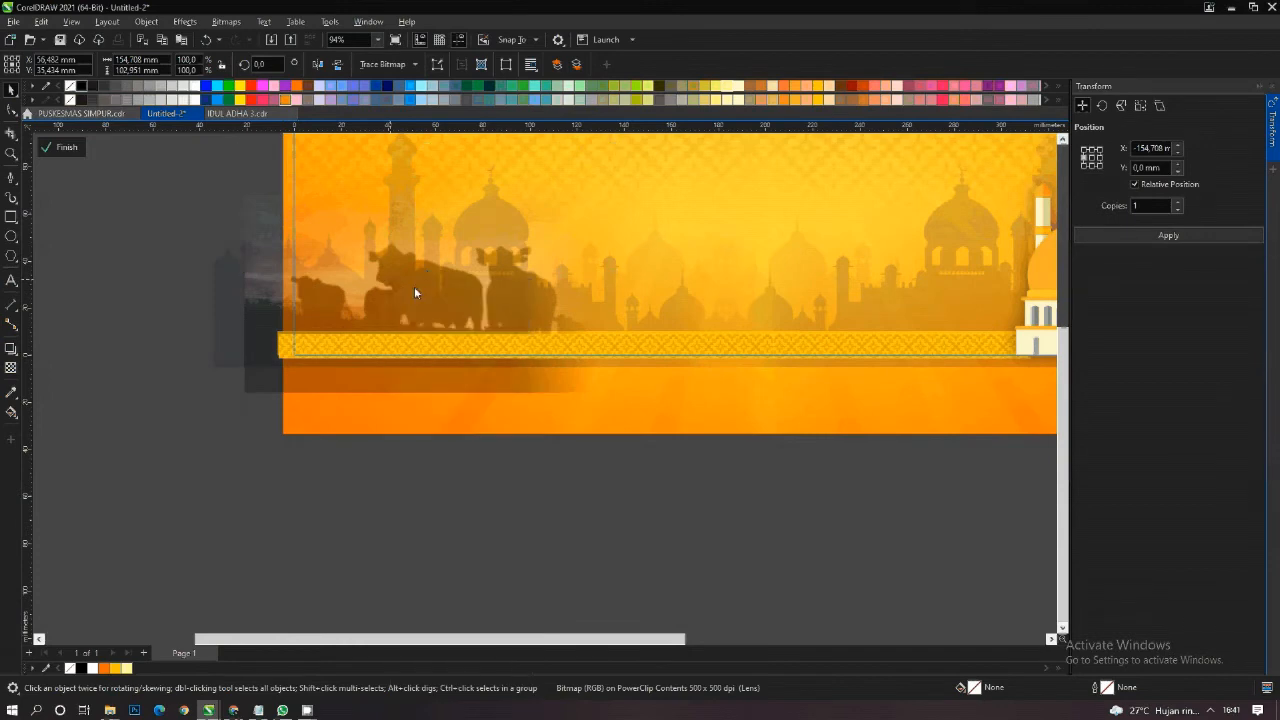
pyautogui.scroll(-5, 403, 287)
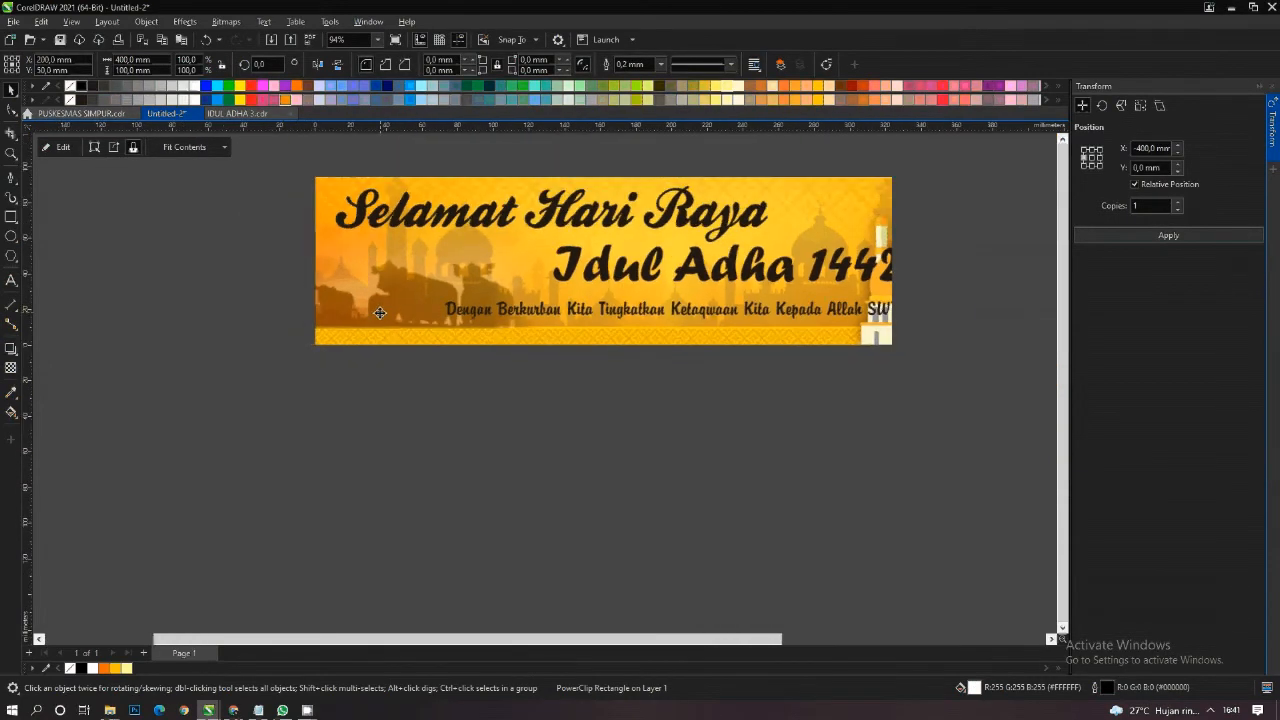
pyautogui.click(685, 415)
pyautogui.press('F4')
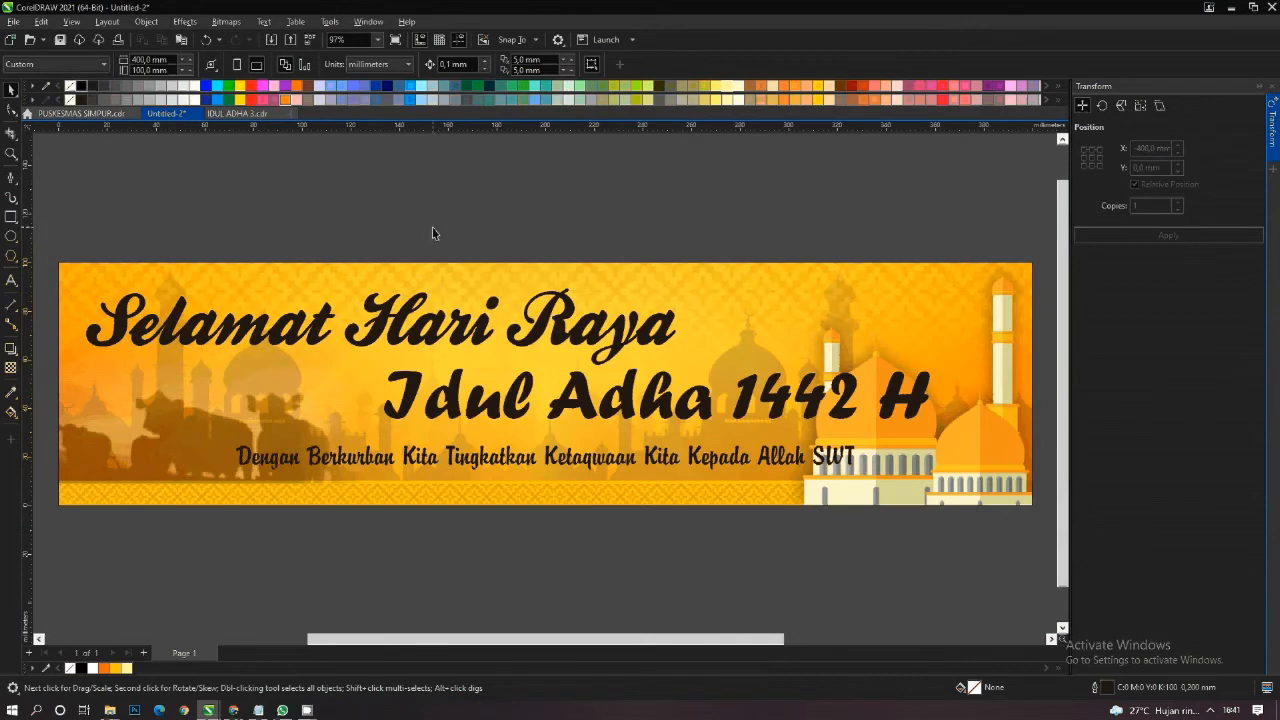
# - Fill the "Selamat Hari Raya" text red and outline it 1.5 mm with rounded corners and caps, behind the fill and scaling with the object
pyautogui.click(465, 324)
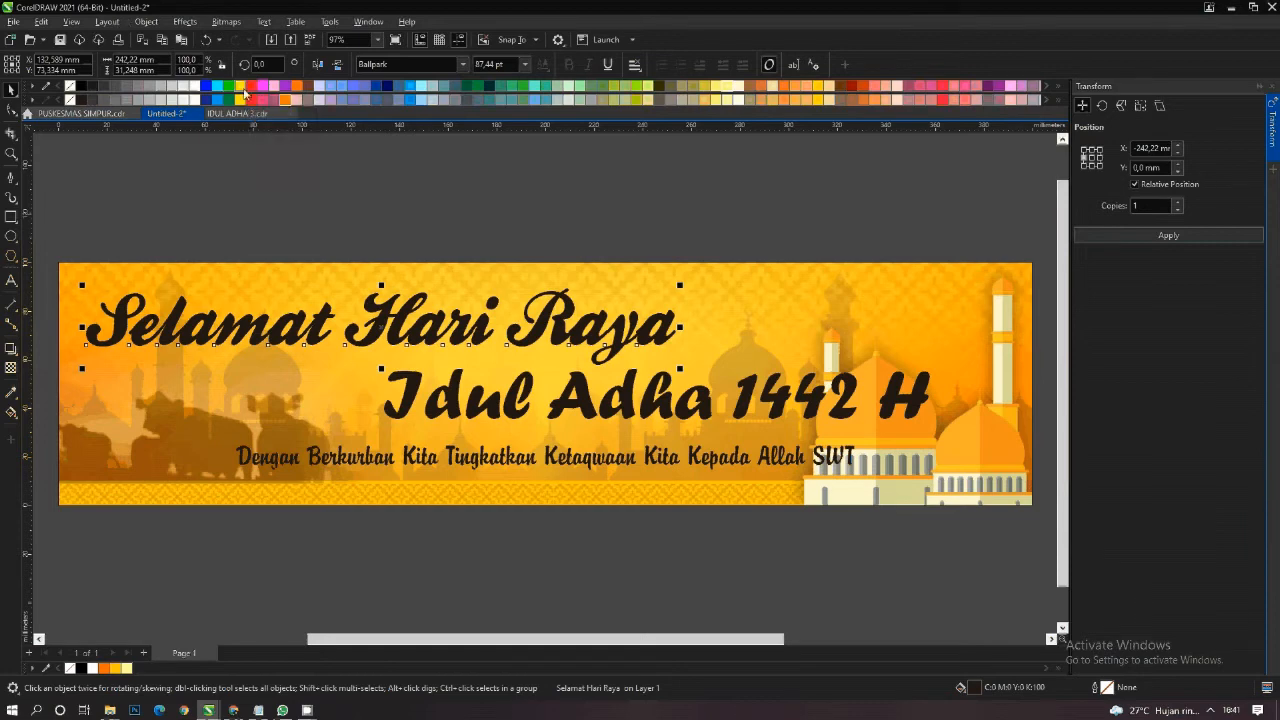
pyautogui.click(251, 89)
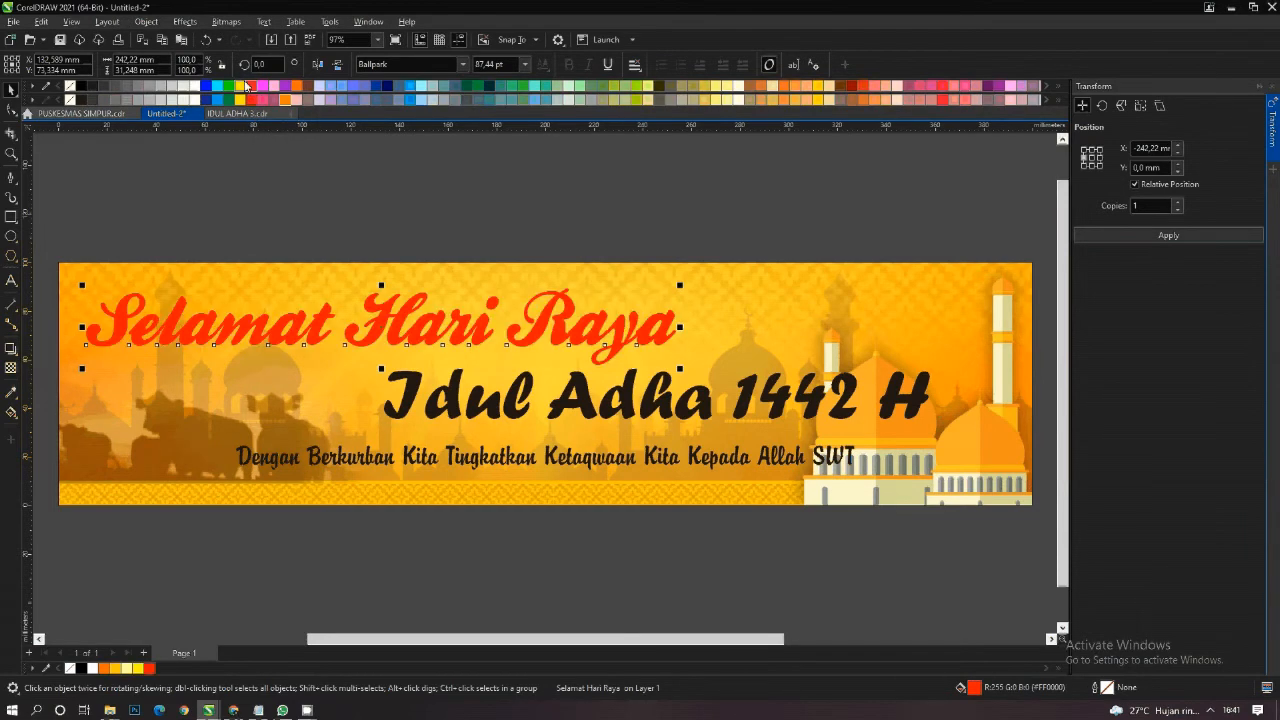
pyautogui.press('F12')
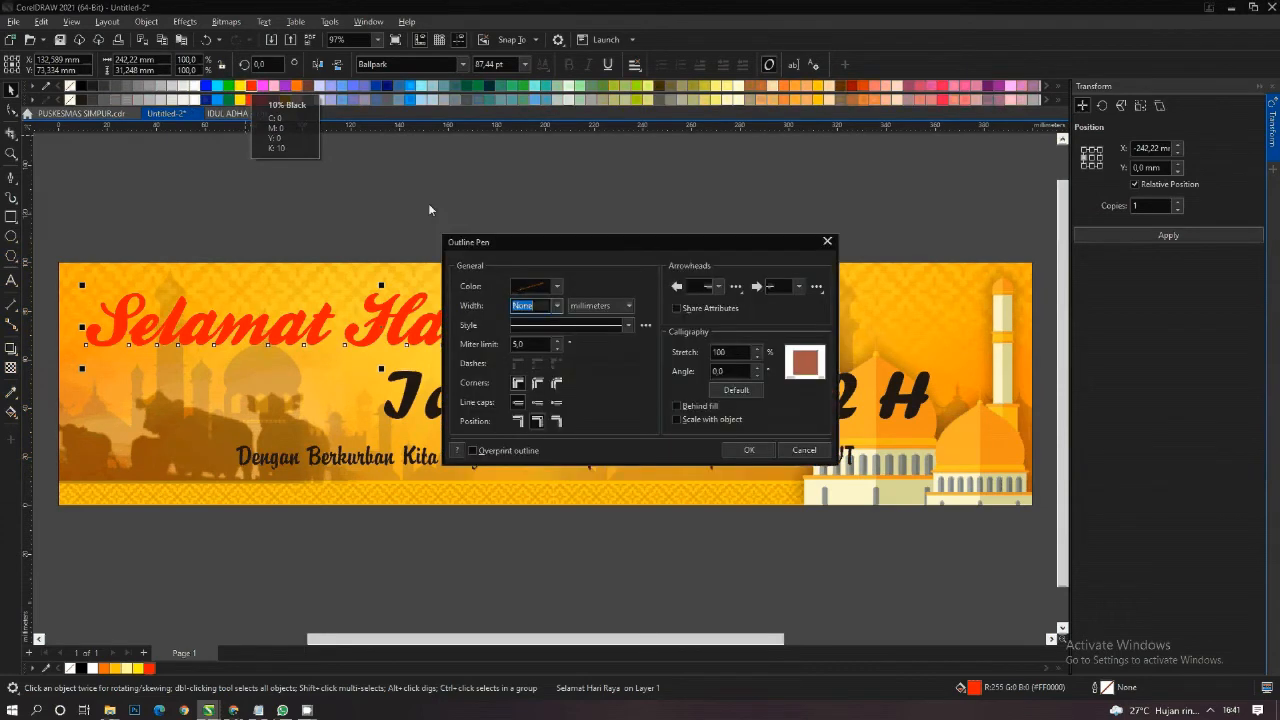
pyautogui.click(557, 306)
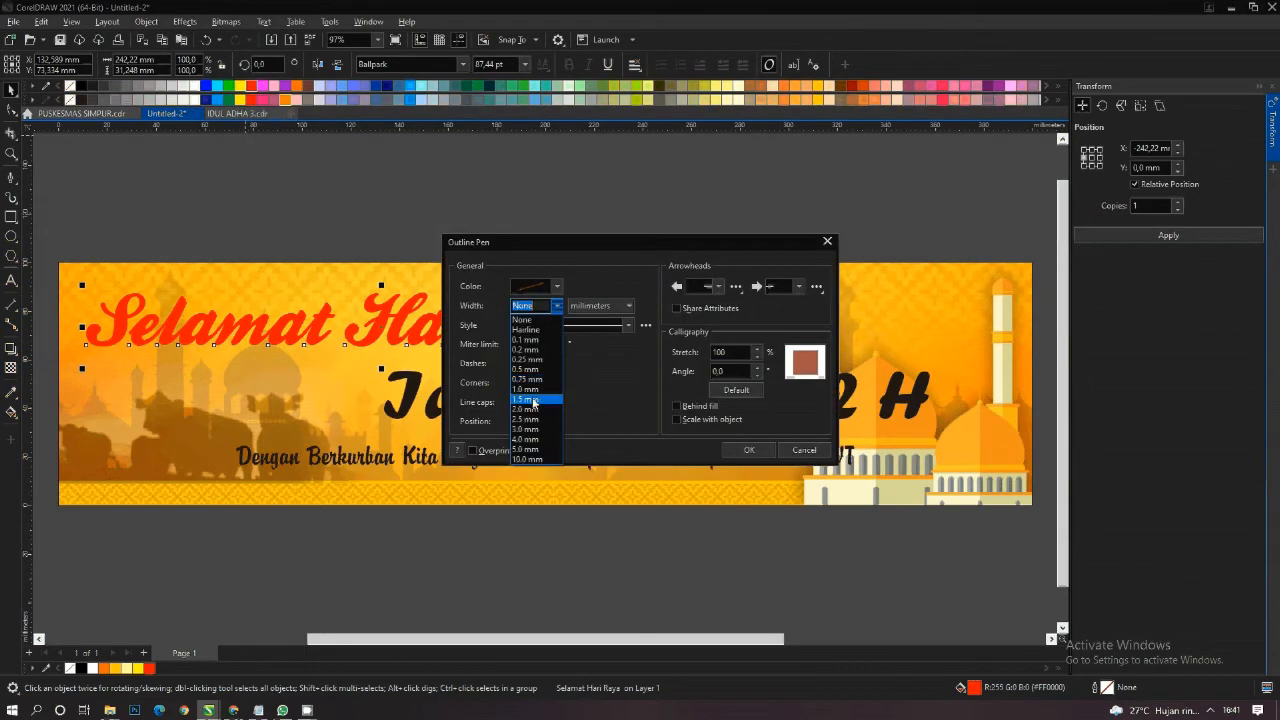
pyautogui.click(541, 373)
pyautogui.click(537, 403)
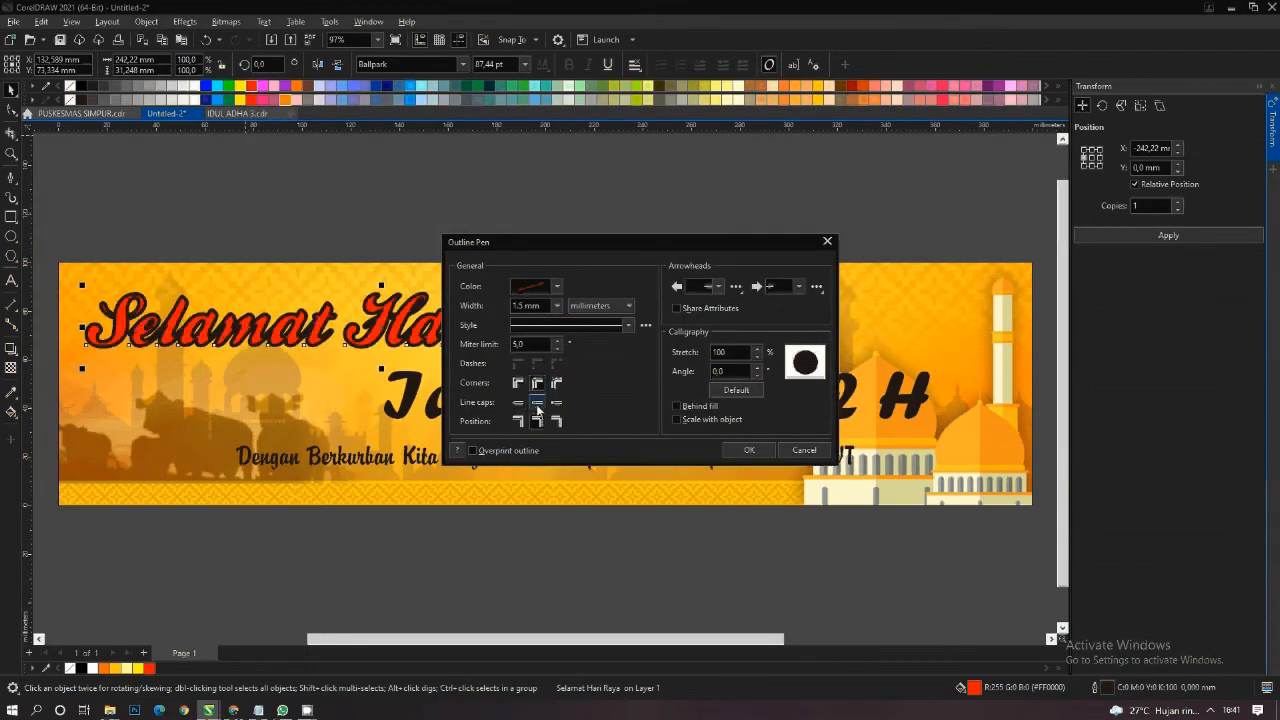
pyautogui.click(677, 407)
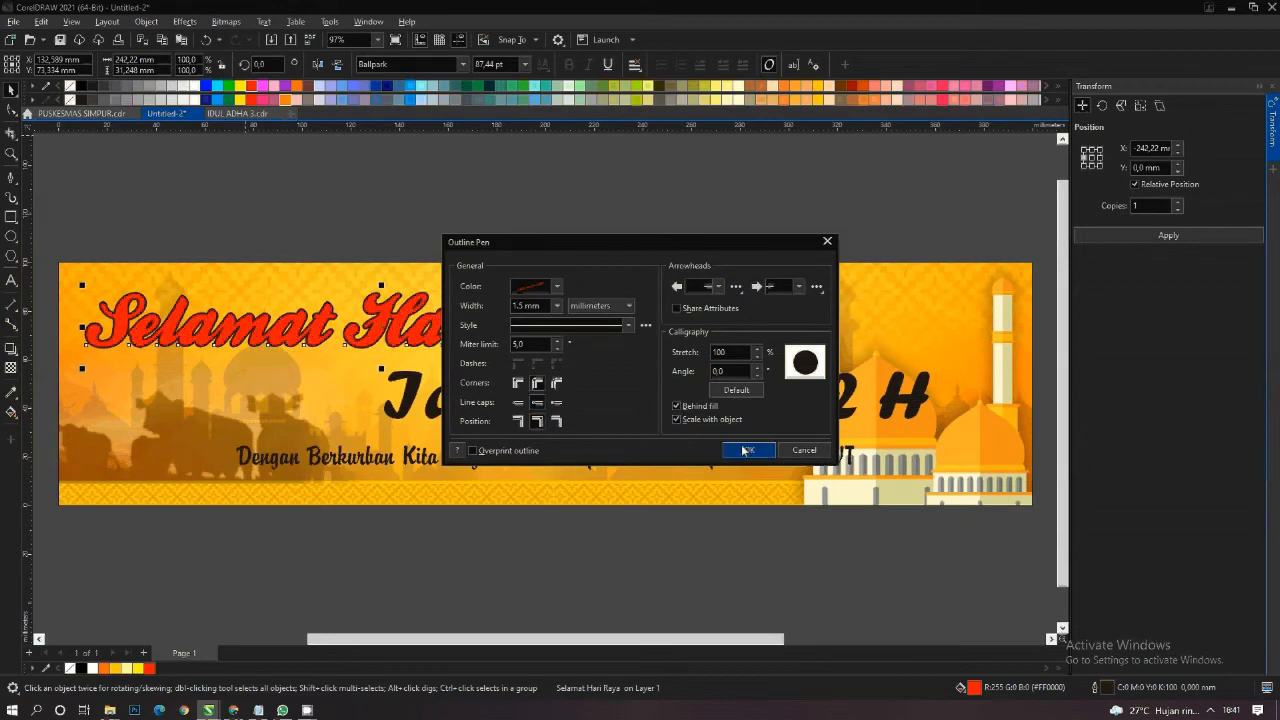
pyautogui.click(740, 450)
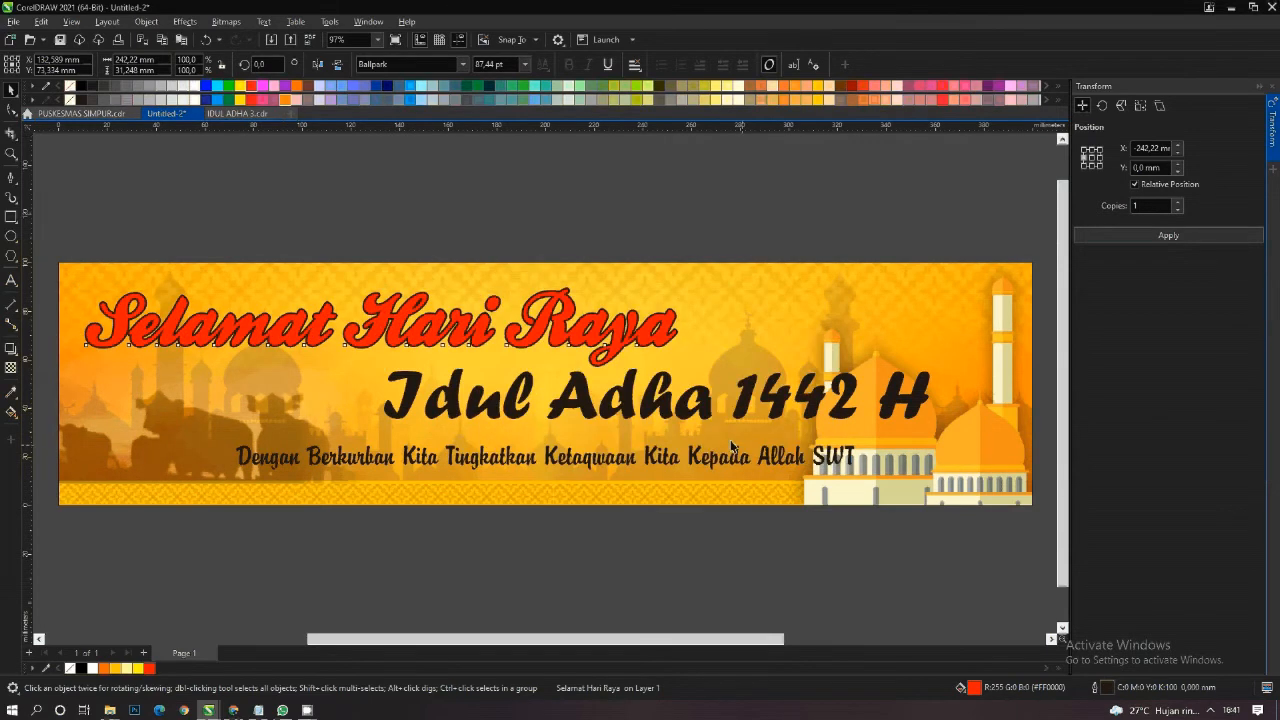
# - Colour the outline of the "Selamat Hari Raya" text white with a width of 1.5 mm
pyautogui.rightClick(194, 89)
pyautogui.press('F12')
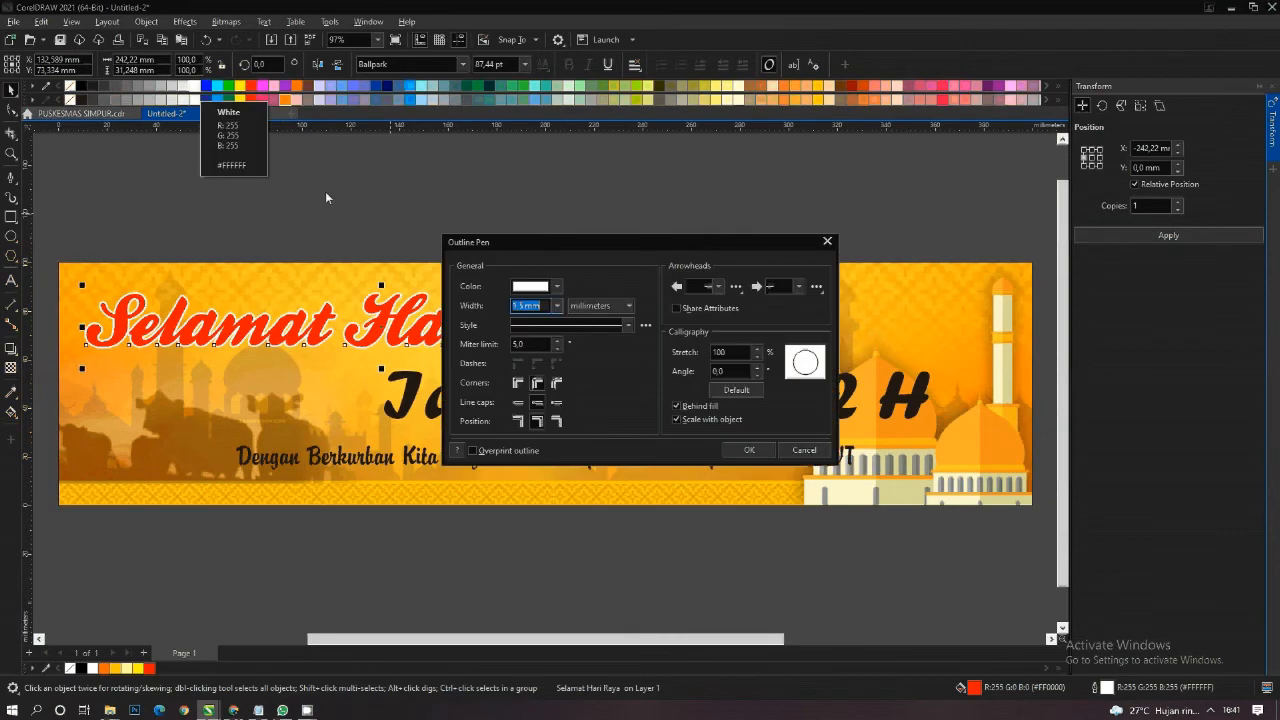
pyautogui.click(557, 305)
pyautogui.click(543, 409)
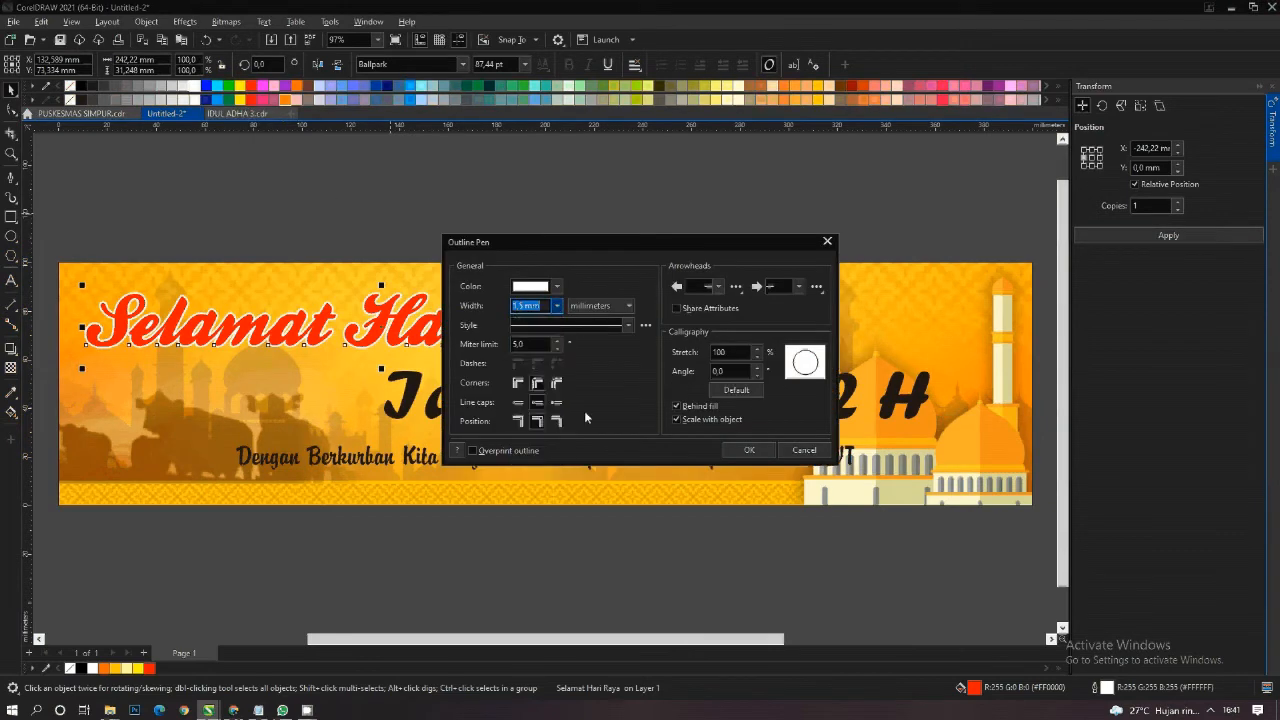
pyautogui.click(749, 450)
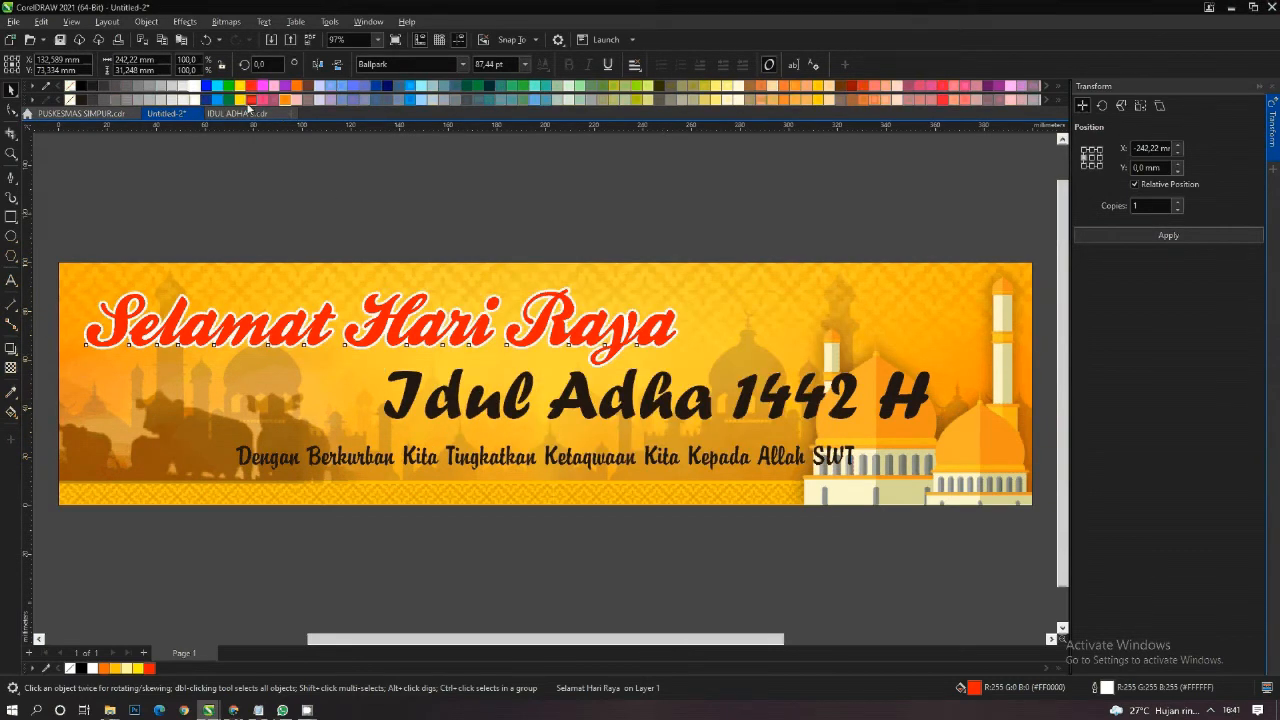
# - Apply a horizontal fountain fill across the "Selamat Hari Raya" text with dark red at both ends
pyautogui.click(12, 411)
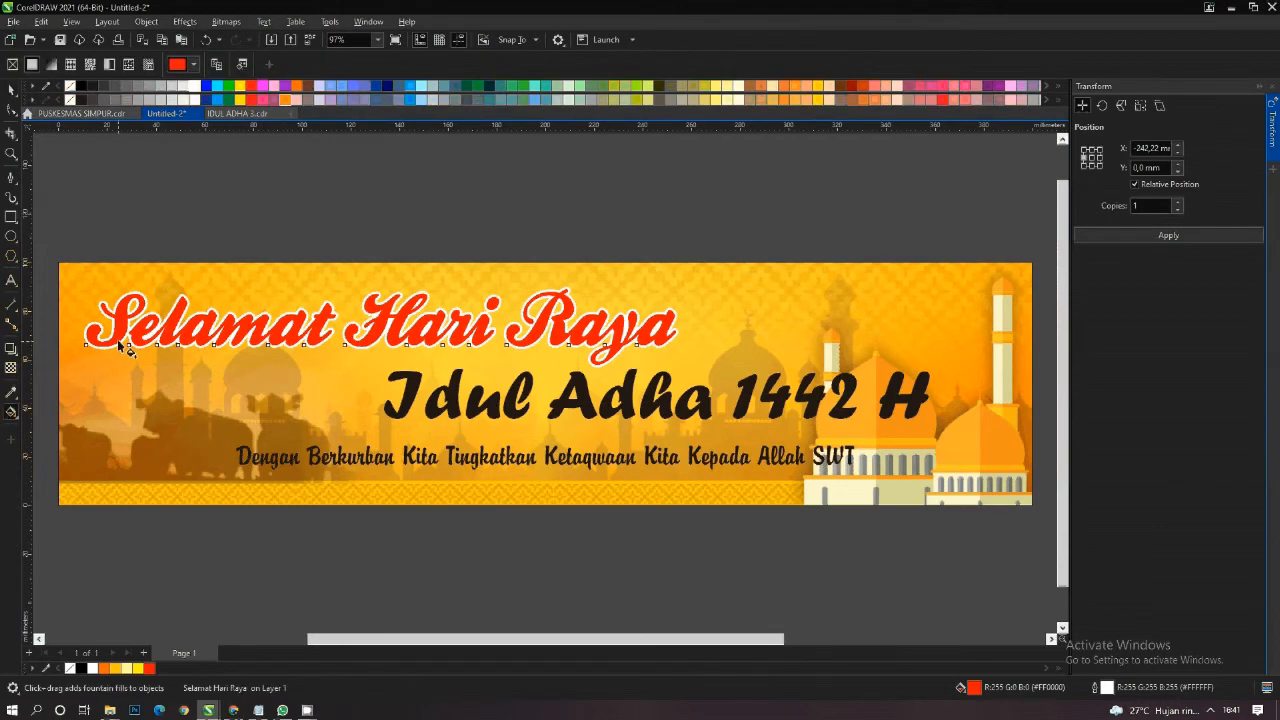
pyautogui.moveTo(126, 326); pyautogui.dragTo(572, 326)
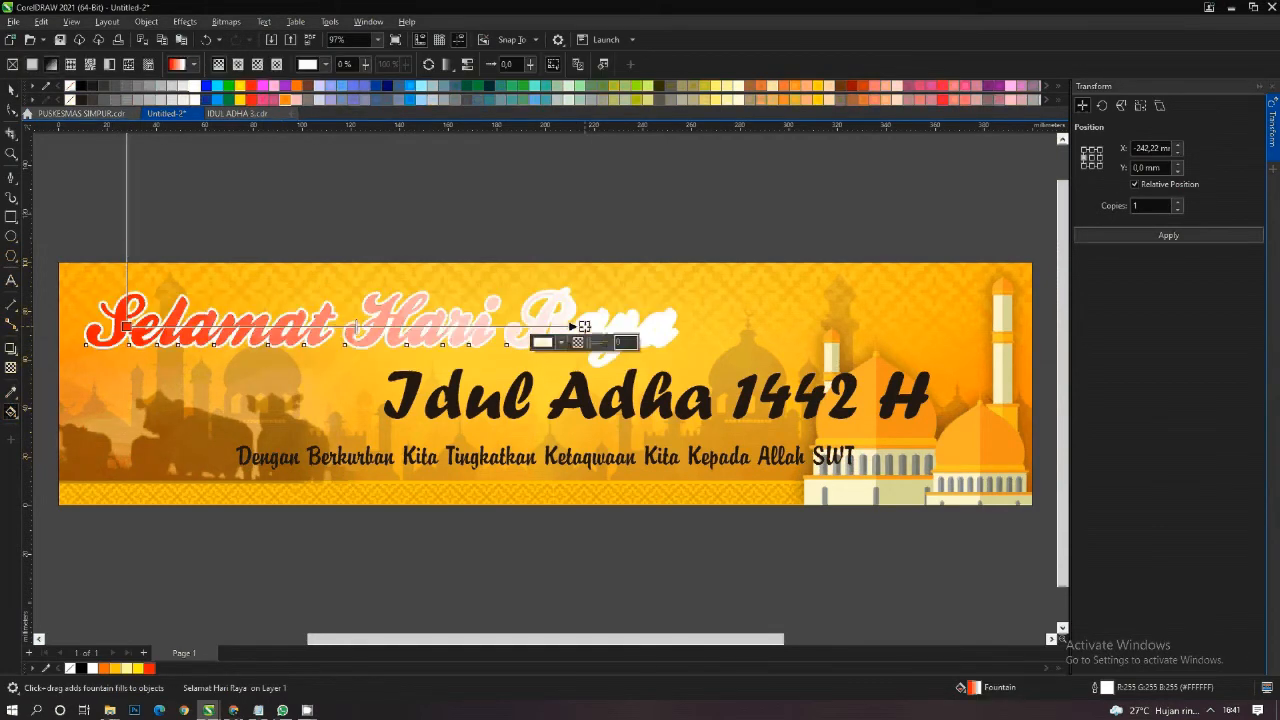
pyautogui.click(851, 86)
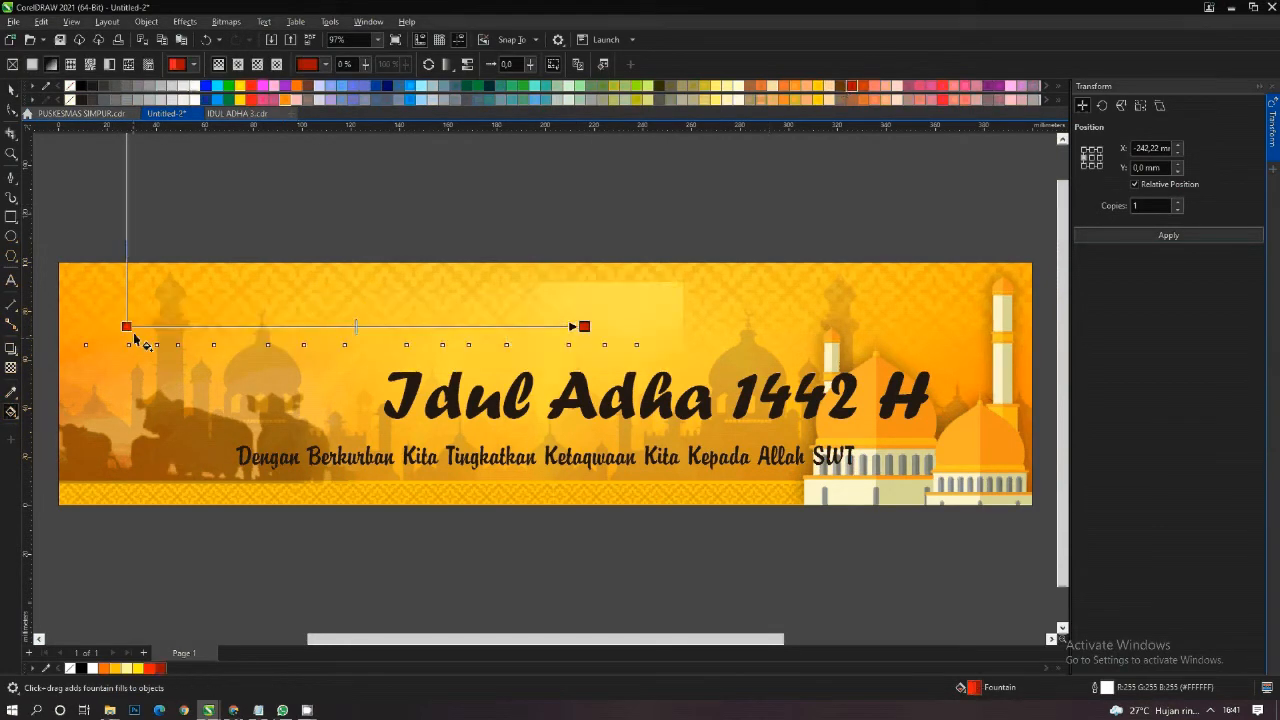
pyautogui.click(127, 329)
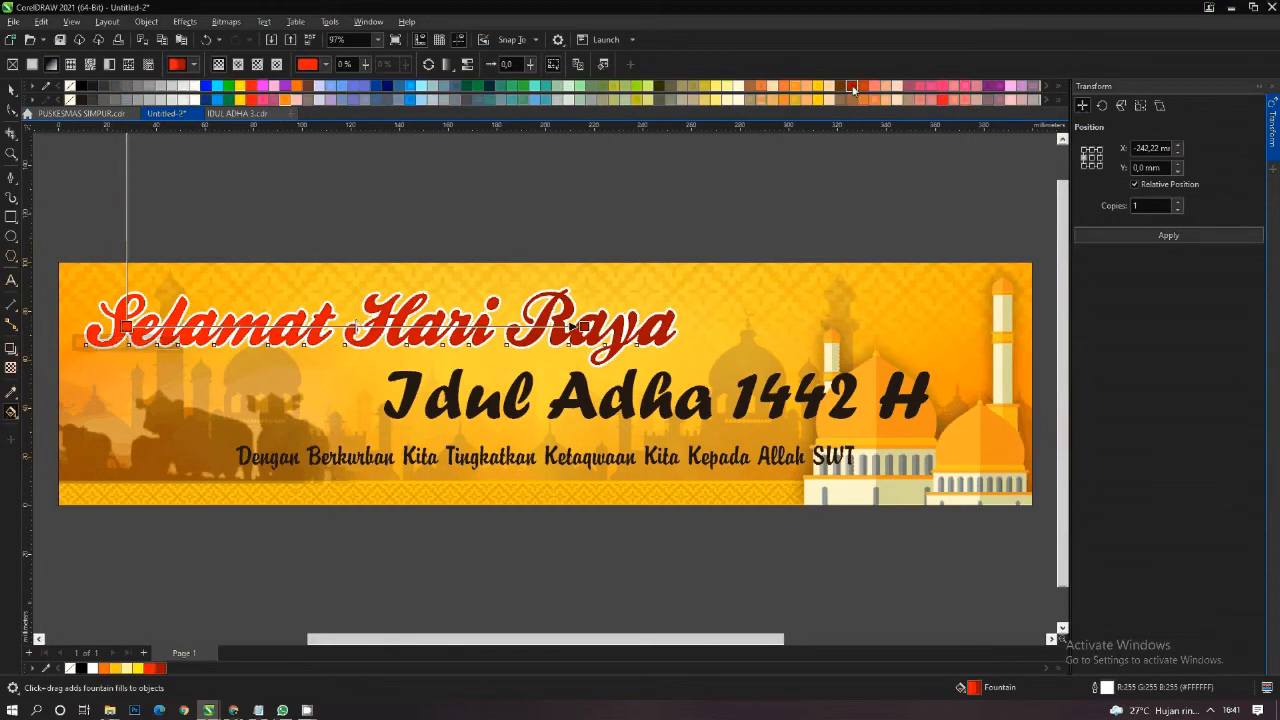
pyautogui.click(853, 88)
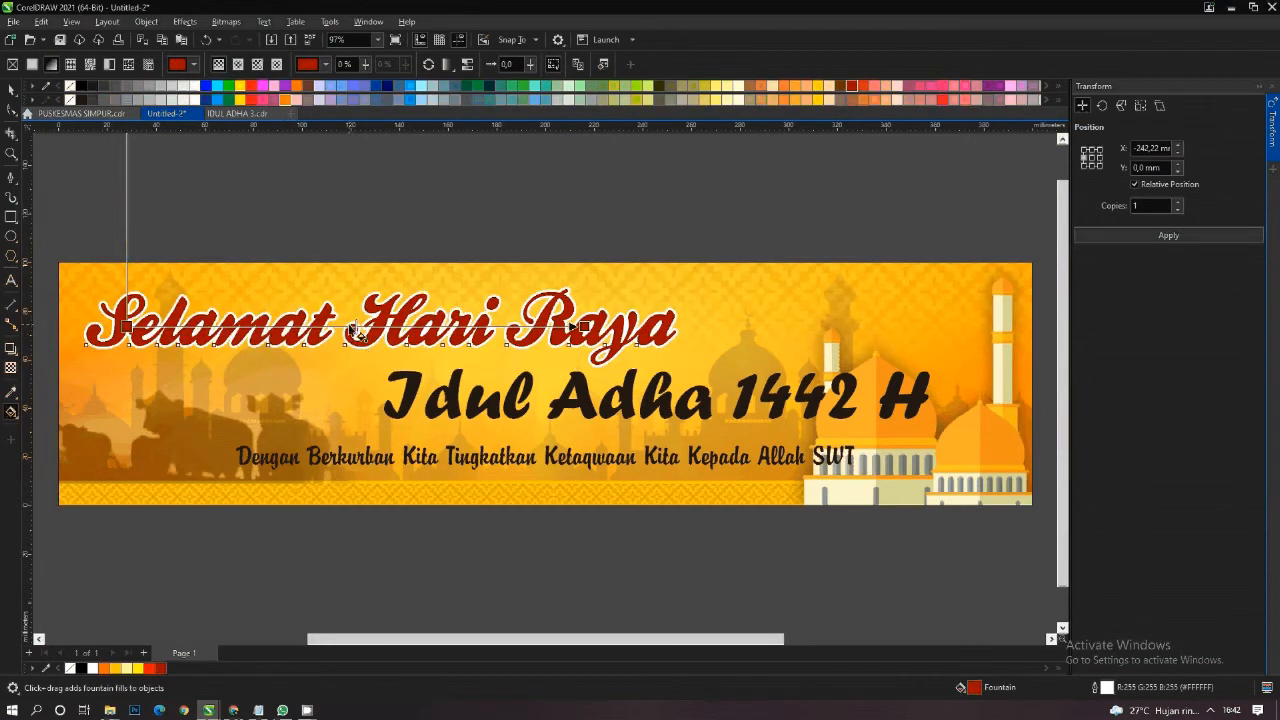
# - Add a bright red colour node at 48% of the heading's fountain fill and stretch both gradient ends outward
pyautogui.moveTo(352, 330); pyautogui.dragTo(345, 328)
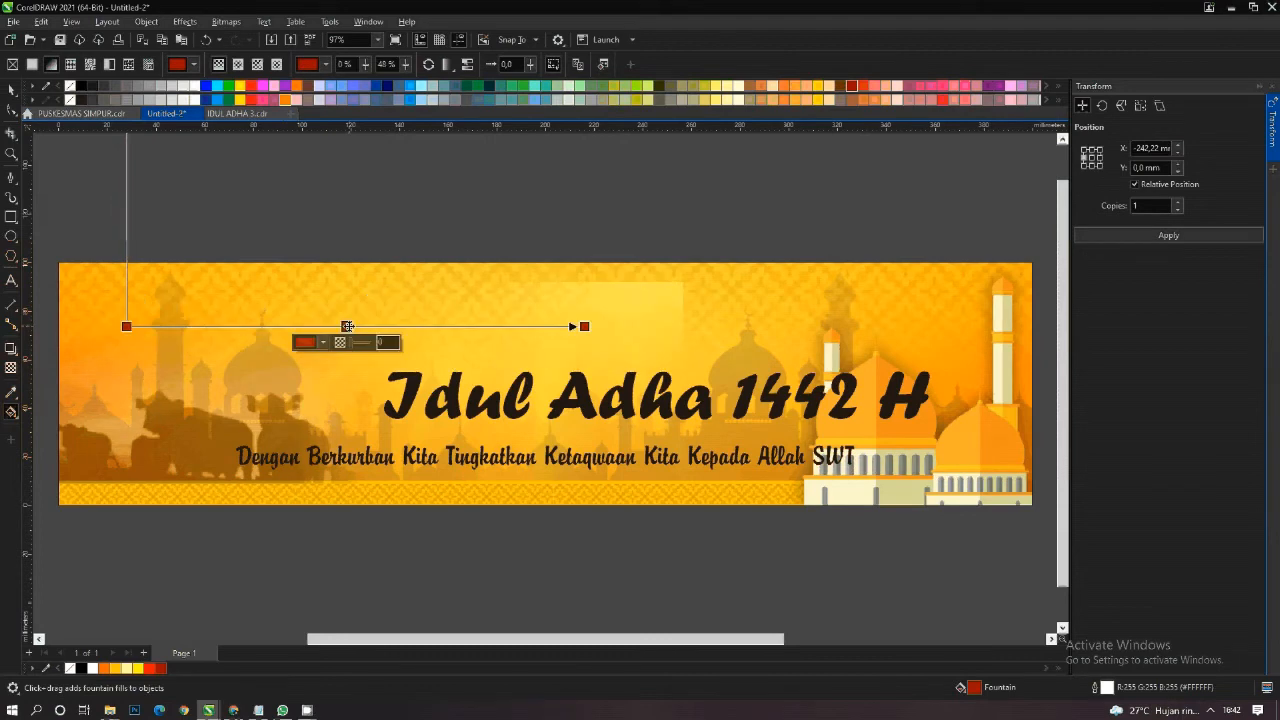
pyautogui.click(251, 90)
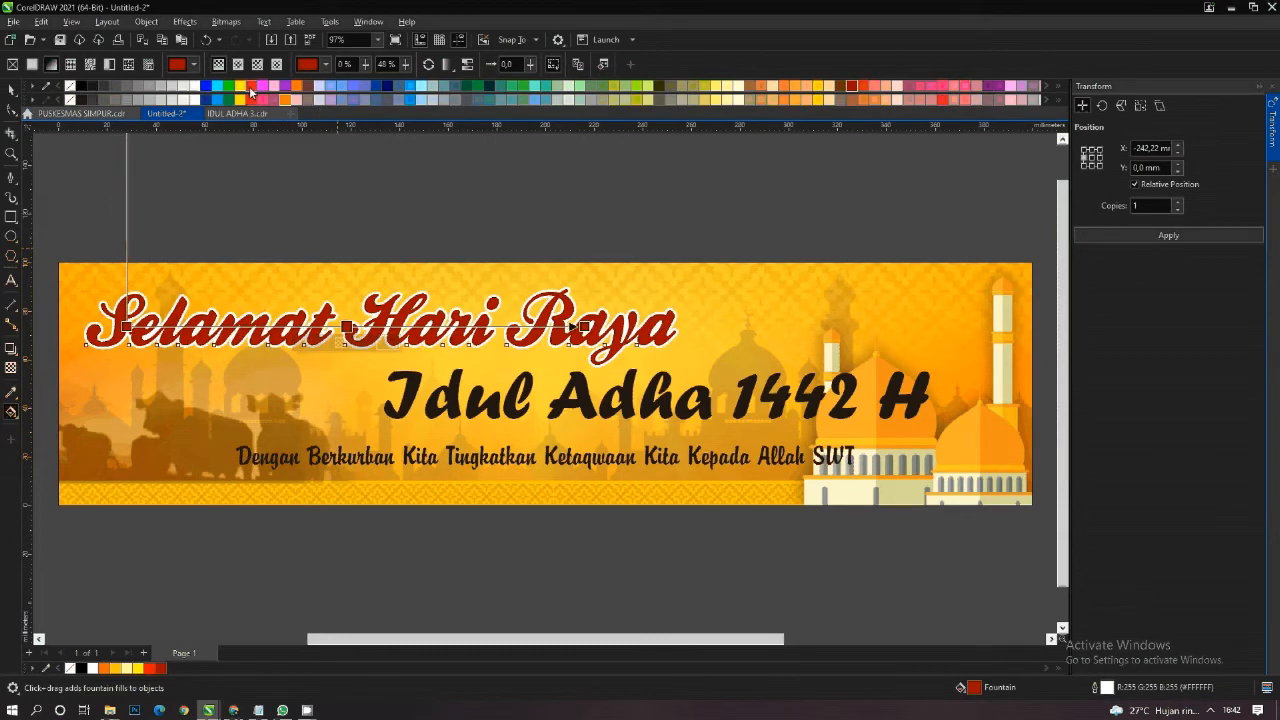
pyautogui.moveTo(583, 327); pyautogui.dragTo(627, 327)
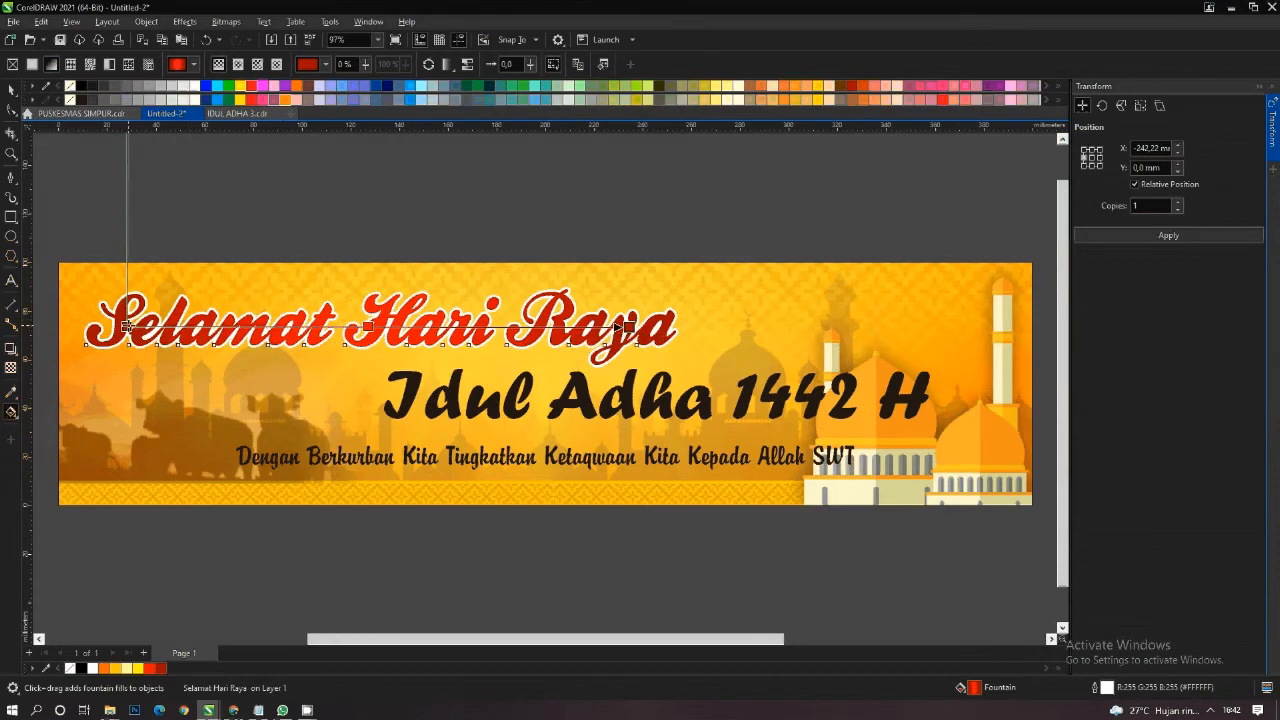
pyautogui.moveTo(127, 327); pyautogui.dragTo(116, 327)
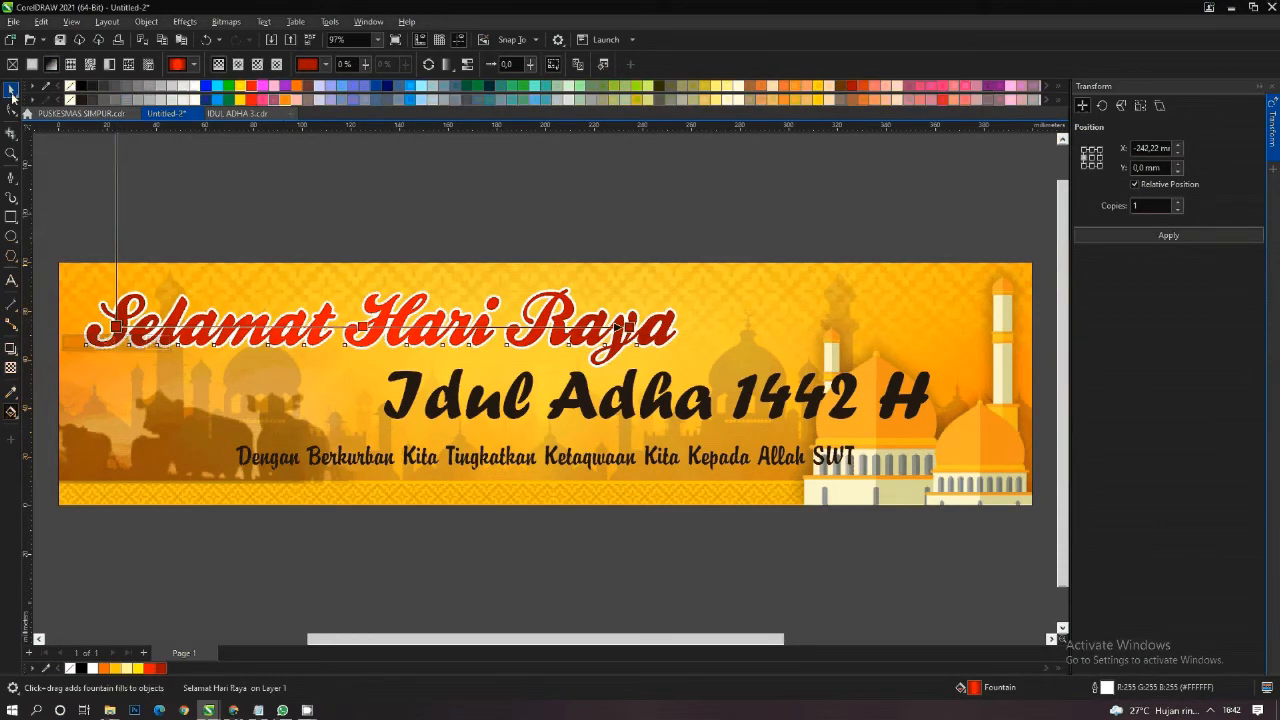
# - Copy the "Selamat Hari Raya" heading slightly up and to the left, and place the copy behind it with black fill and outline as a shadow
pyautogui.click(11, 91)
pyautogui.click(220, 211)
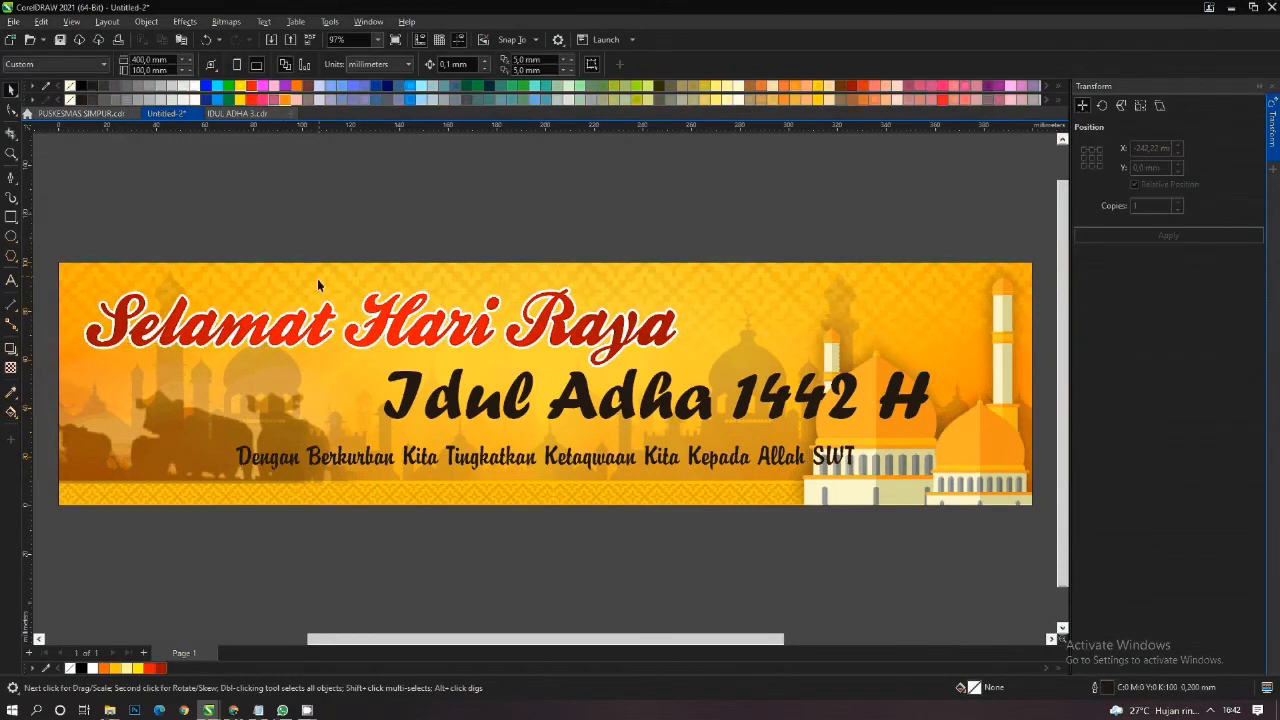
pyautogui.moveTo(320, 318); pyautogui.dragTo(313, 304)
pyautogui.click(340, 329)
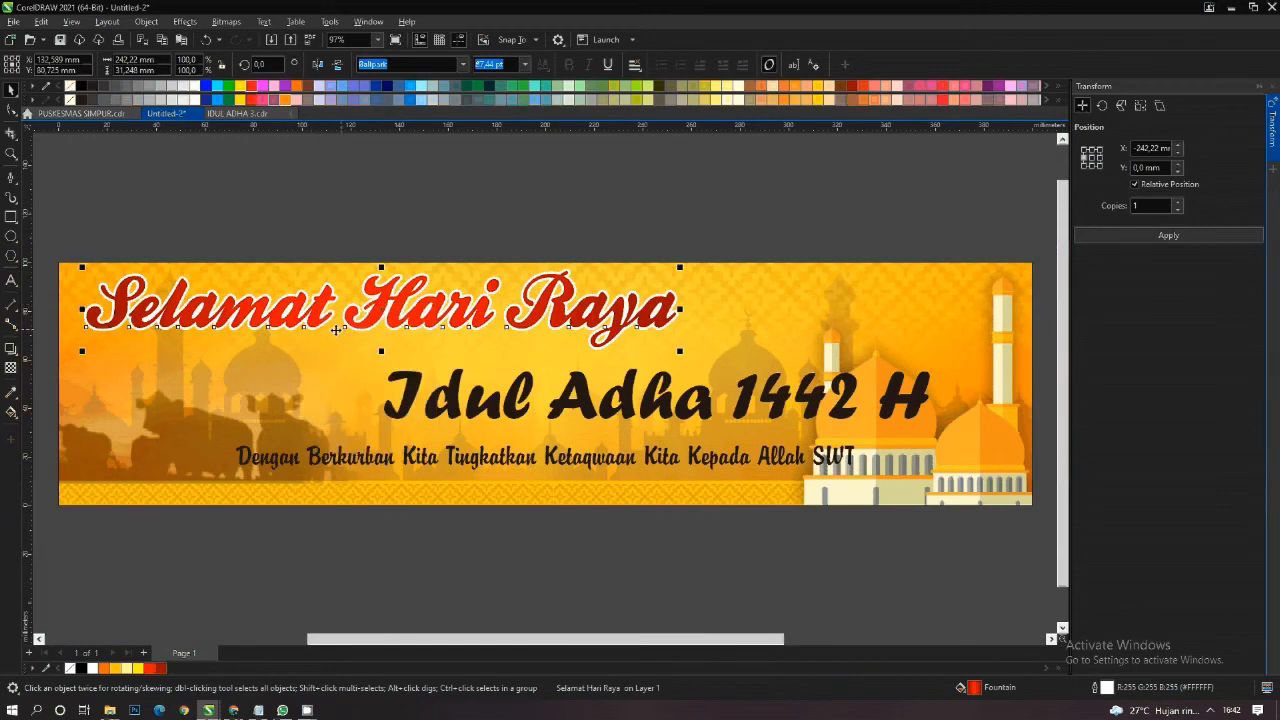
pyautogui.click(83, 96)
pyautogui.click(82, 96)
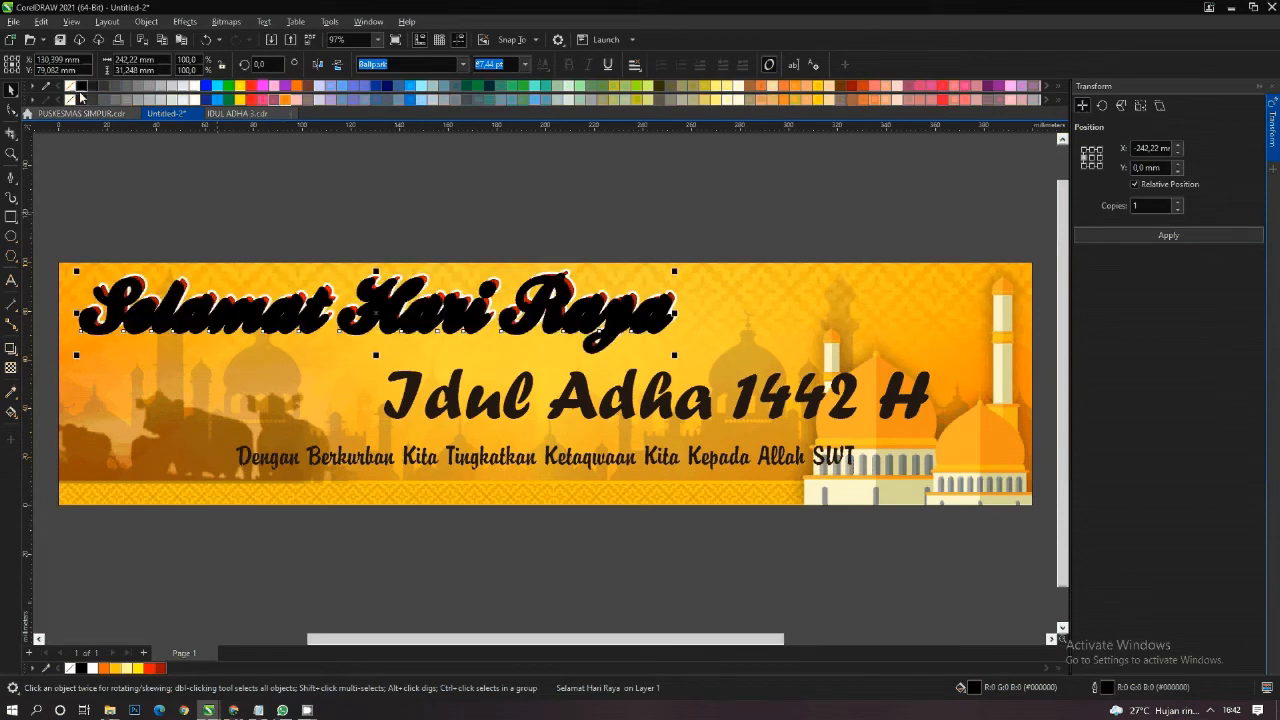
pyautogui.hotkey('ctrl', 'pagedown')
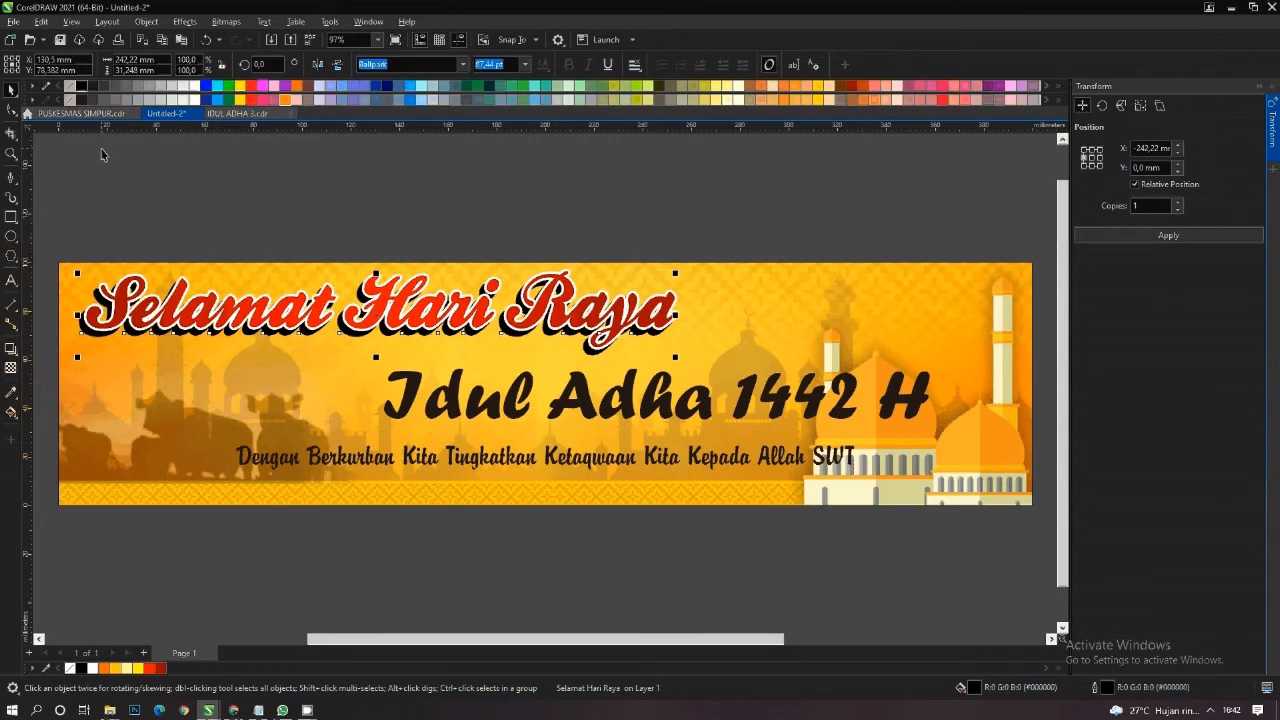
# - Move the "Selamat Hari Raya" heading together with its black shadow copy down about 3.6 mm
pyautogui.moveTo(58, 220); pyautogui.dragTo(662, 372)
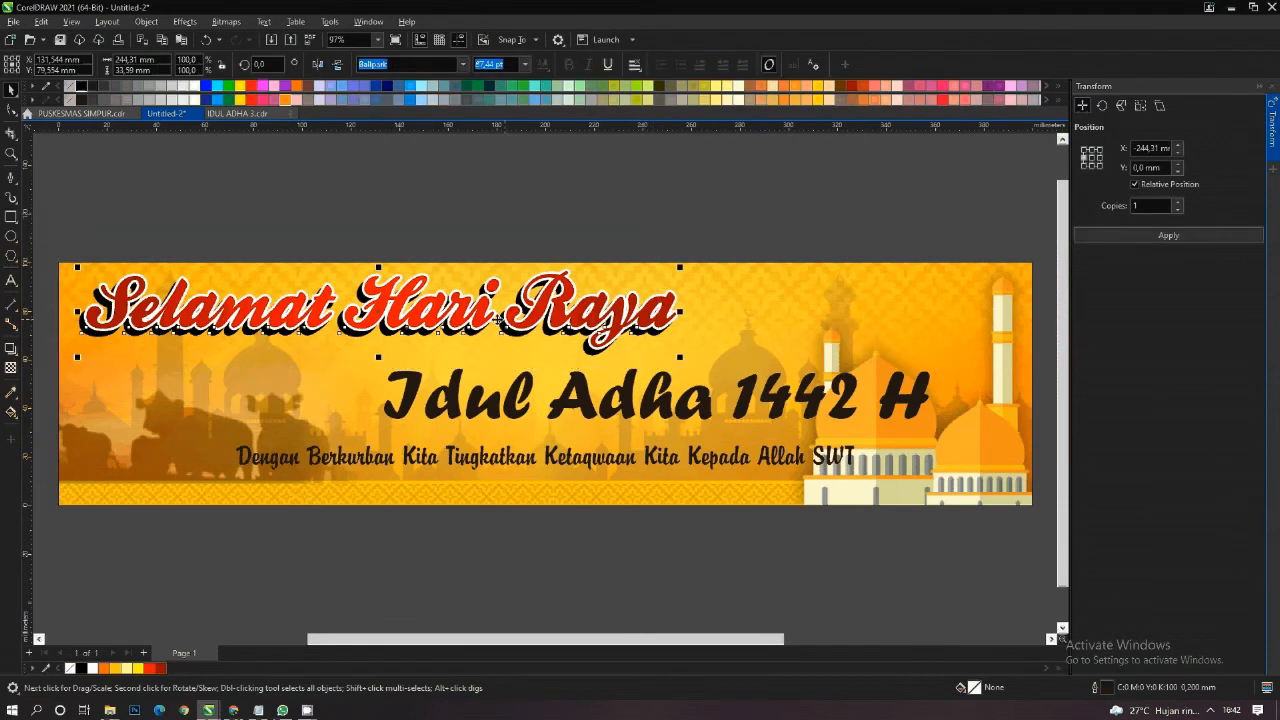
pyautogui.scroll(1, 498, 320)
pyautogui.moveTo(479, 328); pyautogui.dragTo(479, 329)
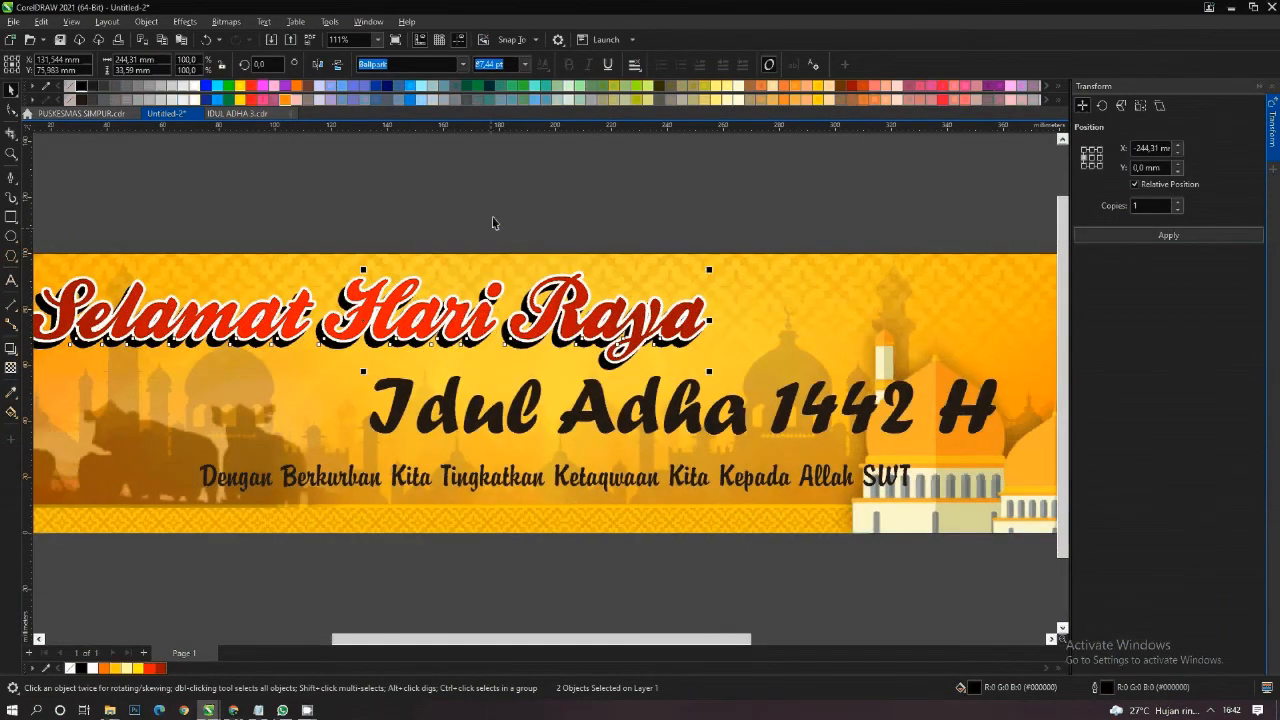
pyautogui.click(493, 219)
pyautogui.scroll(-1, 481, 319)
# - Fill the "Idul Adha 1442 H" text green (#009933) and outline it 1.5 mm with rounded corners and caps, behind the fill and scaling with the object
pyautogui.click(532, 378)
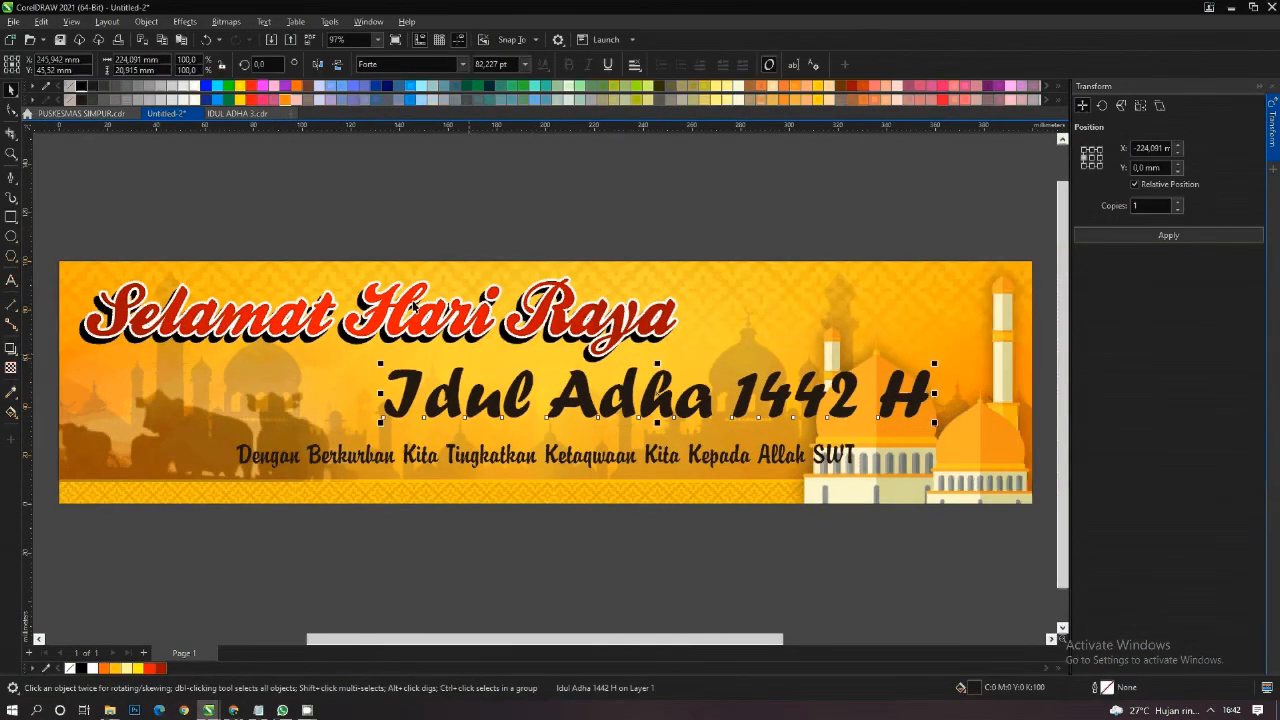
pyautogui.click(480, 86)
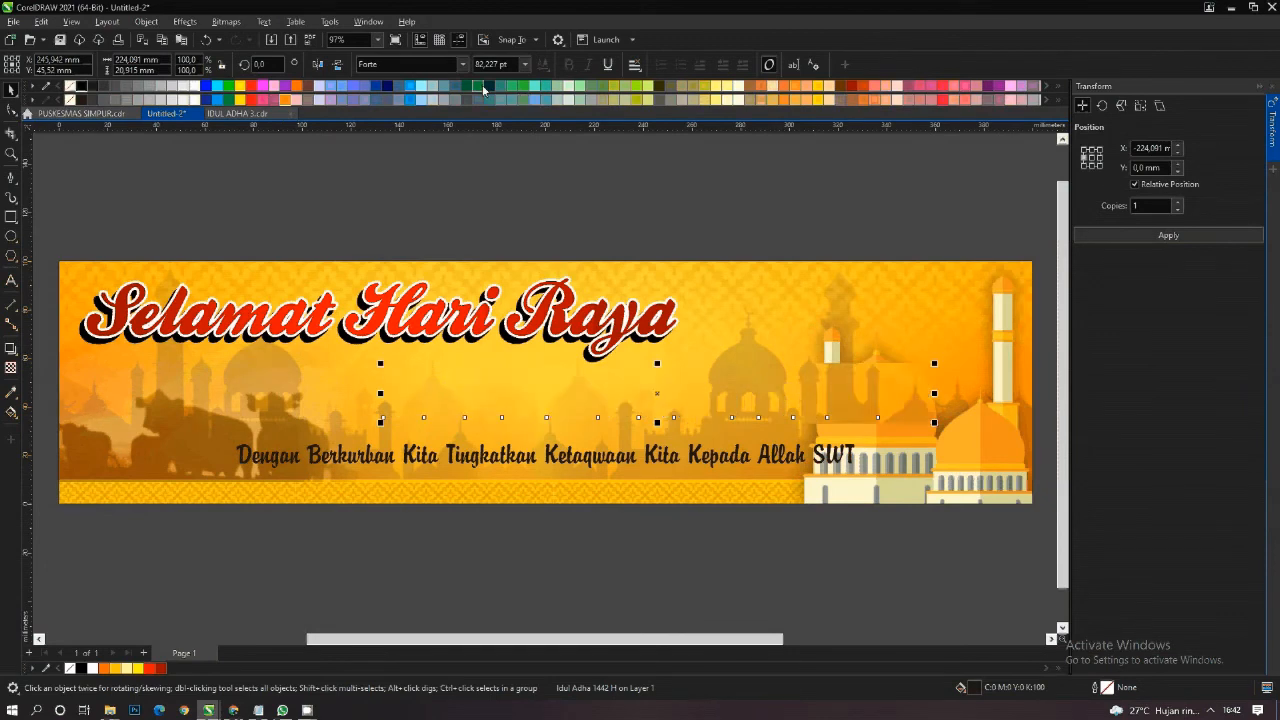
pyautogui.press('F12')
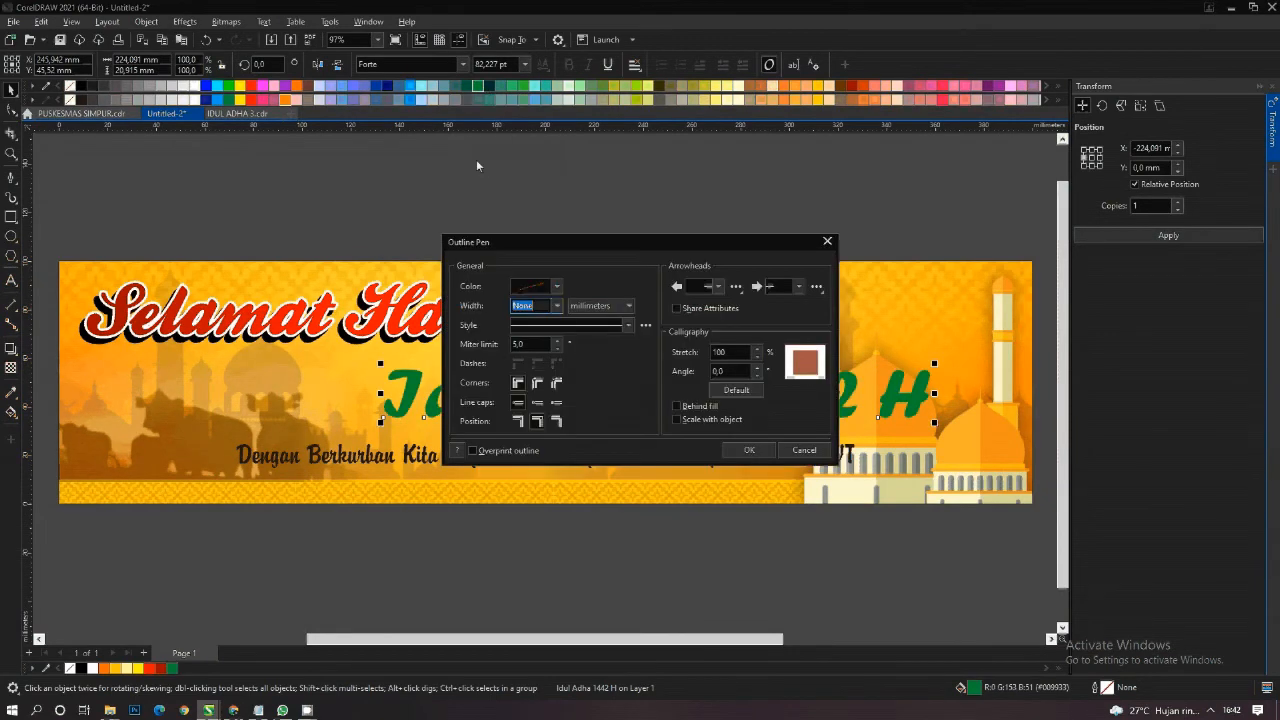
pyautogui.click(557, 305)
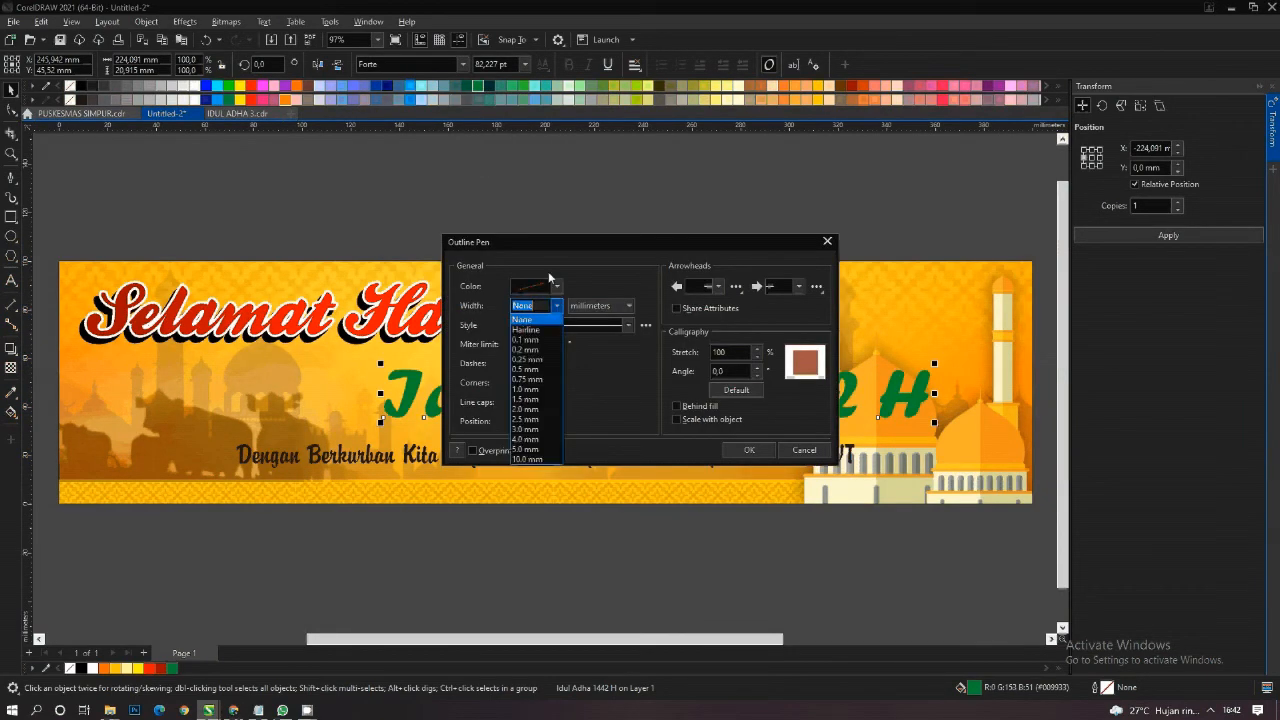
pyautogui.click(537, 399)
pyautogui.click(537, 401)
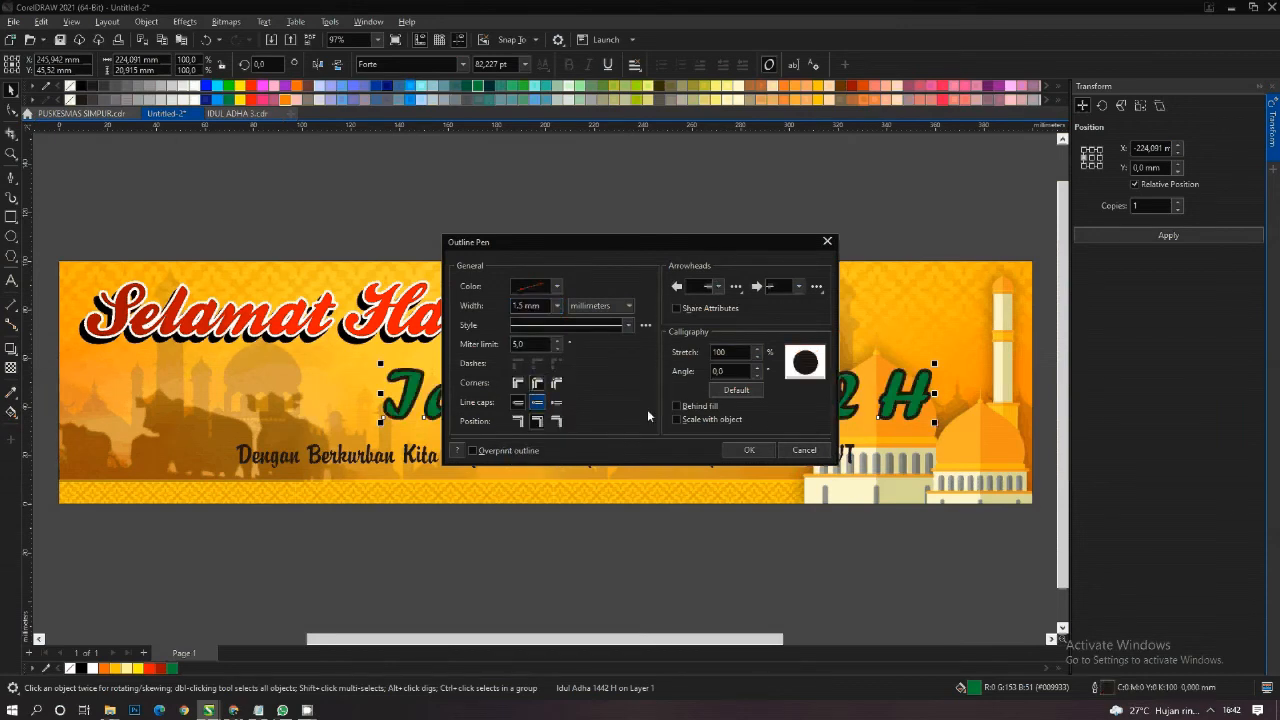
pyautogui.click(676, 406)
pyautogui.click(676, 419)
pyautogui.click(758, 451)
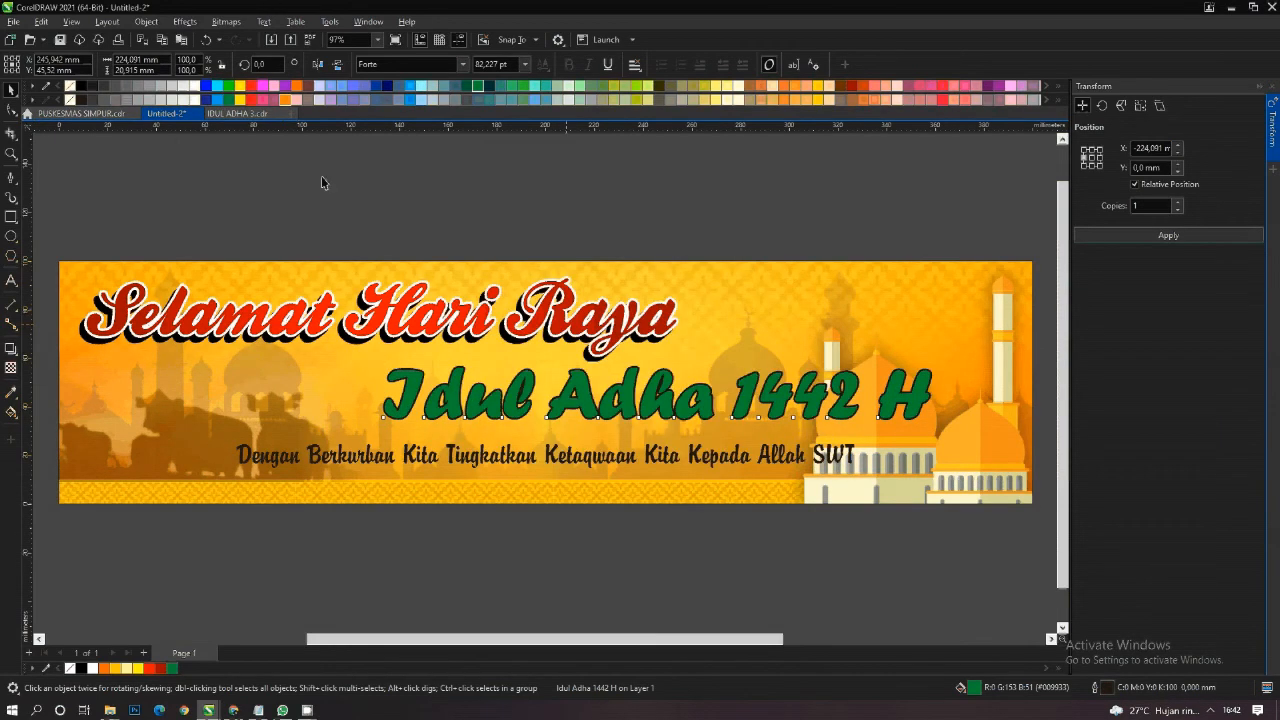
# - Colour the outline of the "Idul Adha 1442 H" text white and set its width to 2.5 mm
pyautogui.rightClick(193, 87)
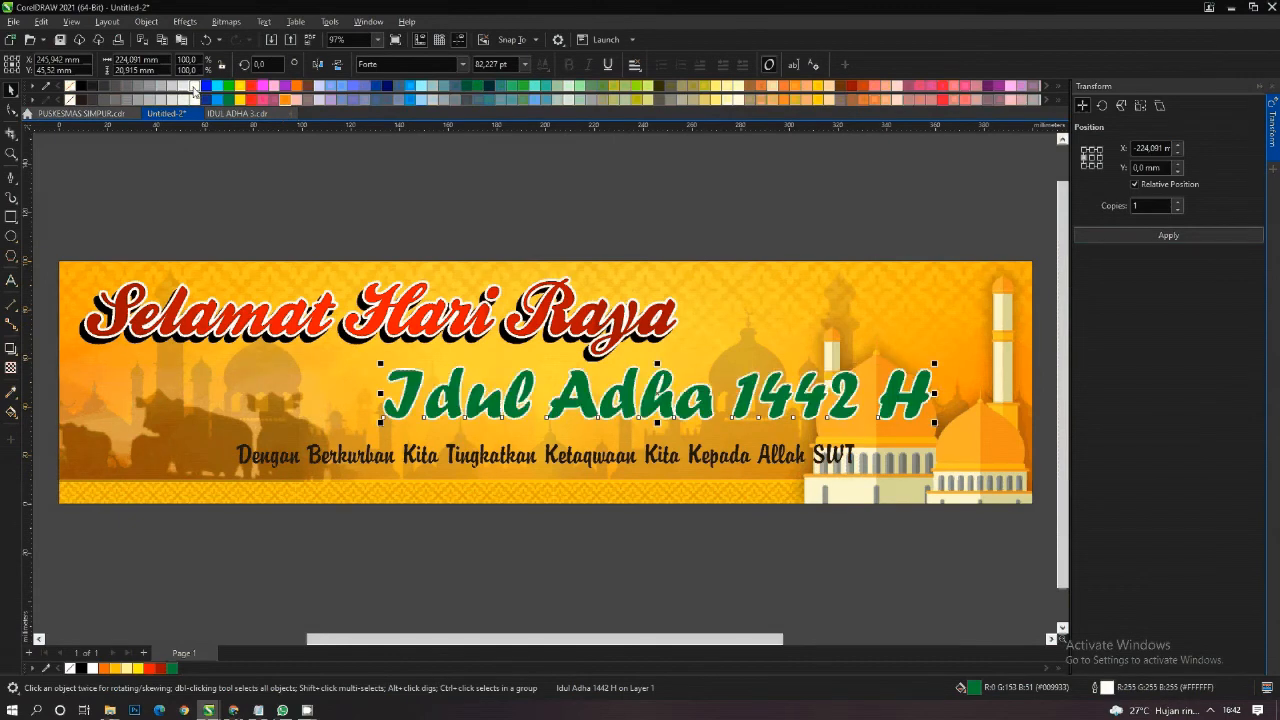
pyautogui.press('F12')
pyautogui.click(557, 305)
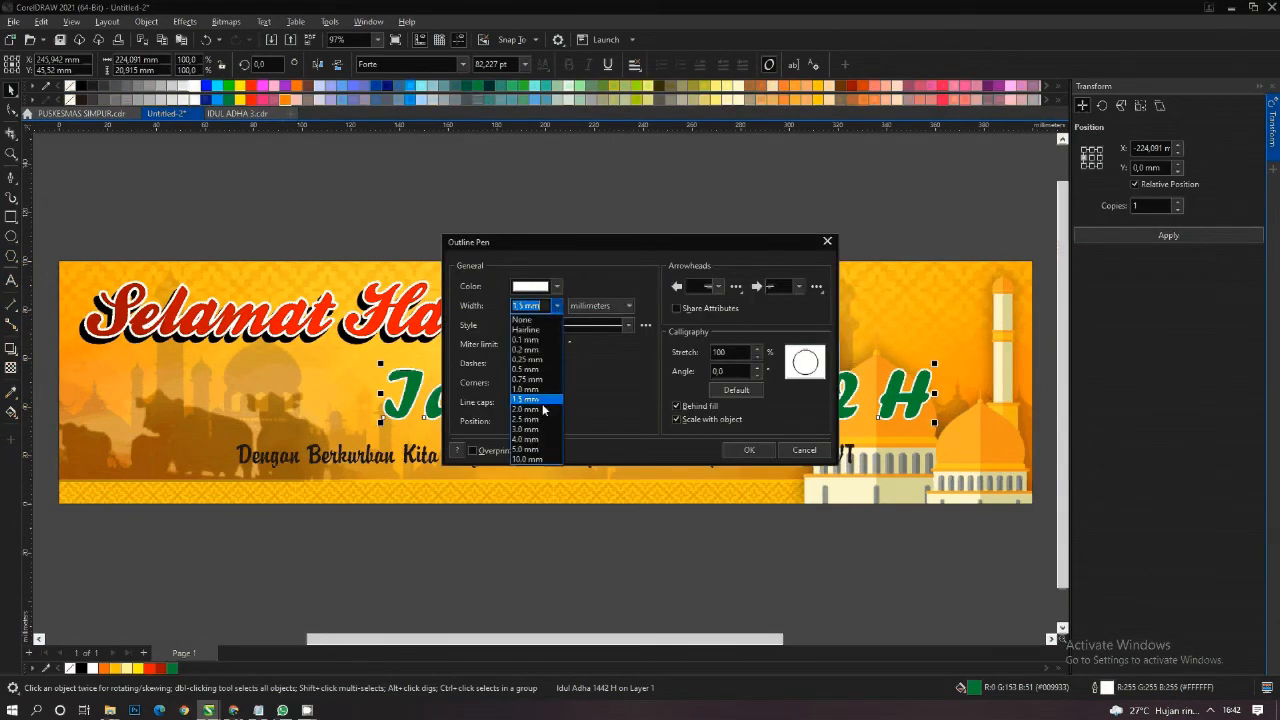
pyautogui.click(530, 417)
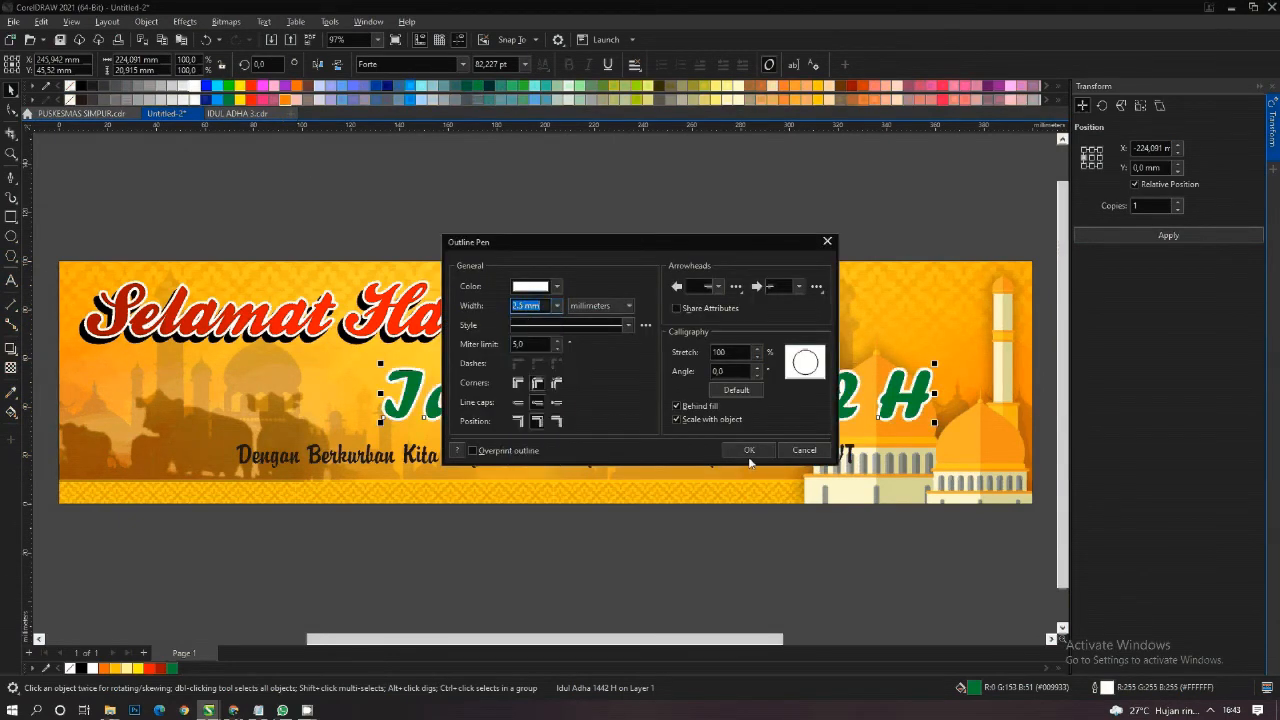
pyautogui.click(749, 451)
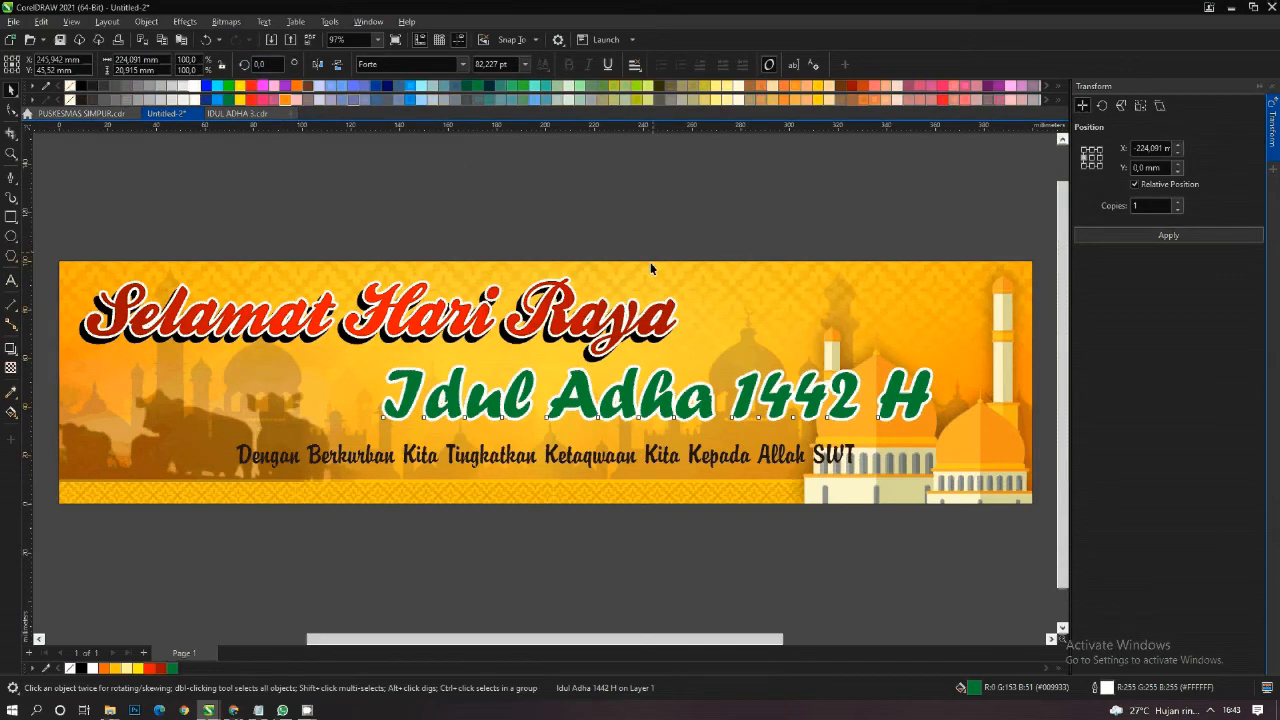
# - Duplicate the "Idul Adha 1442 H" text about 3.8 mm straight below and make the copy's fill and outline black
pyautogui.rightClick(631, 401)
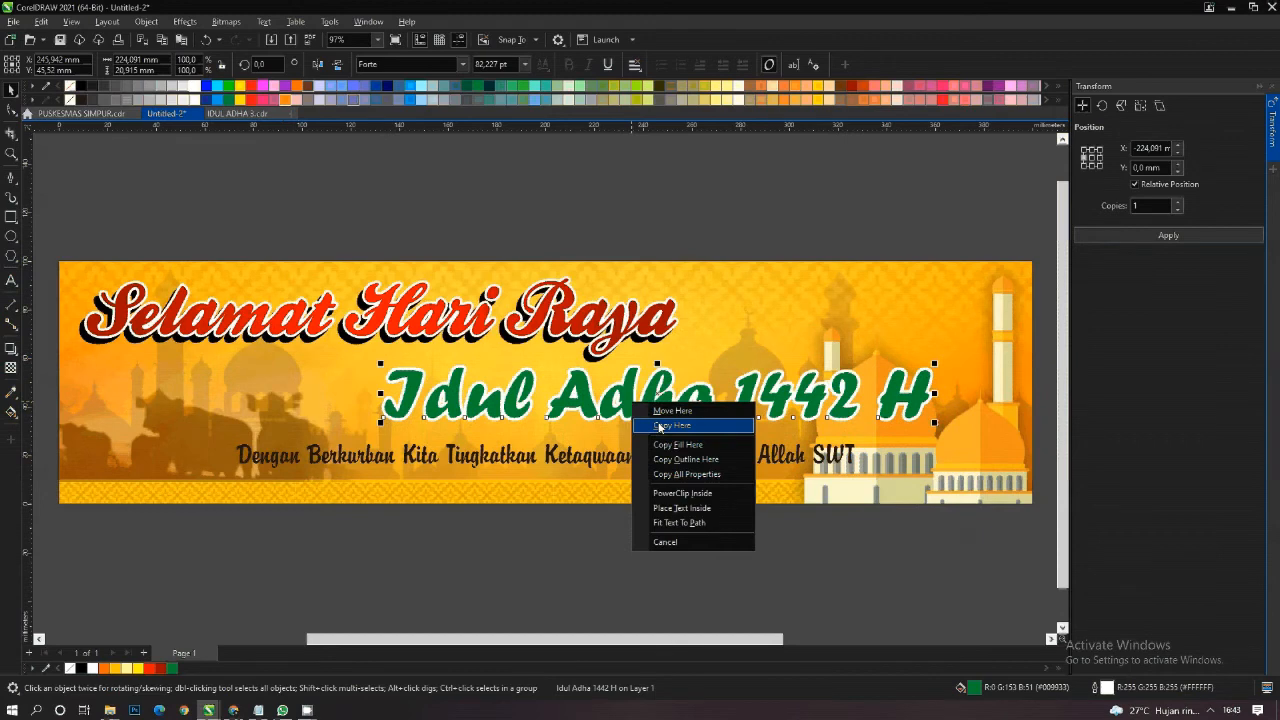
pyautogui.click(659, 426)
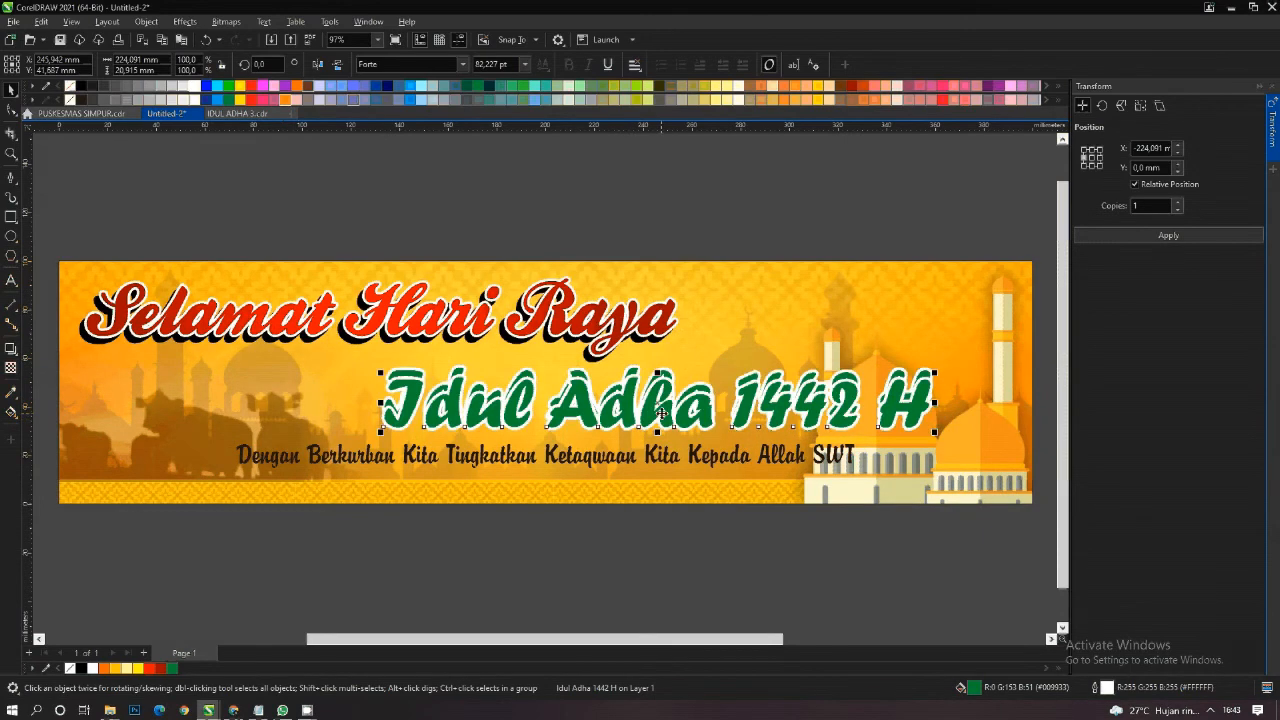
pyautogui.click(86, 88)
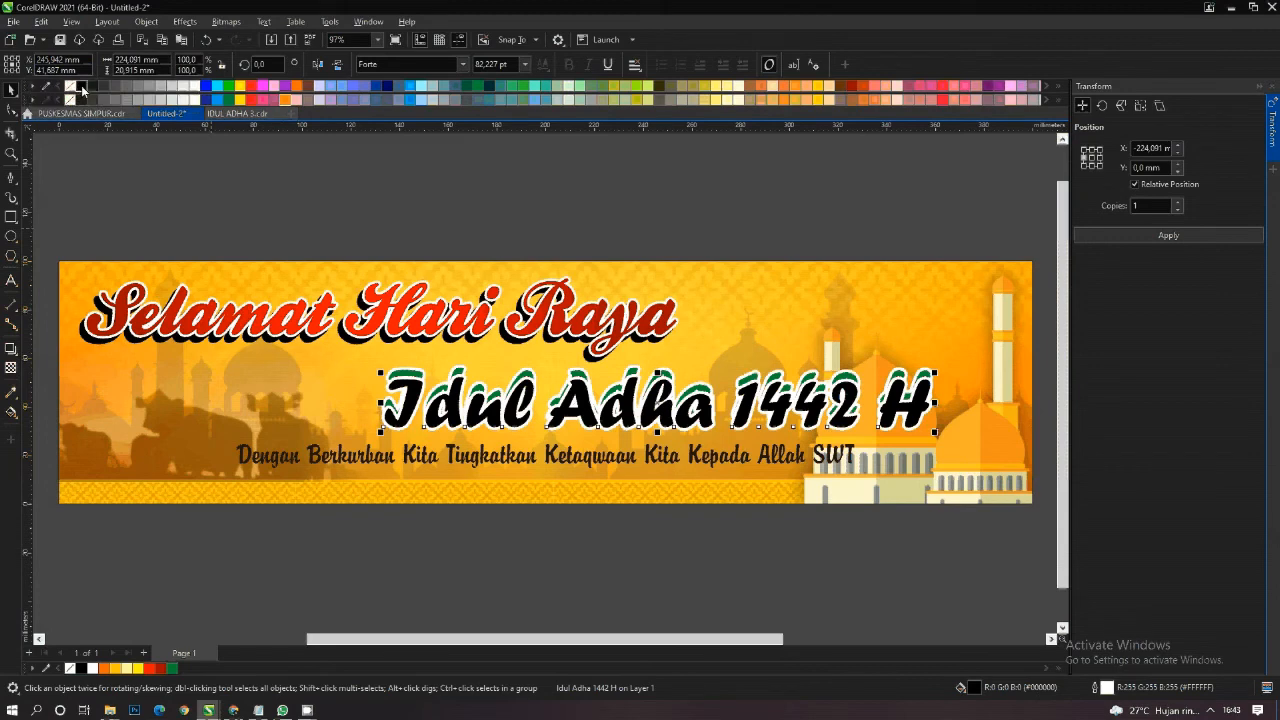
pyautogui.rightClick(83, 88)
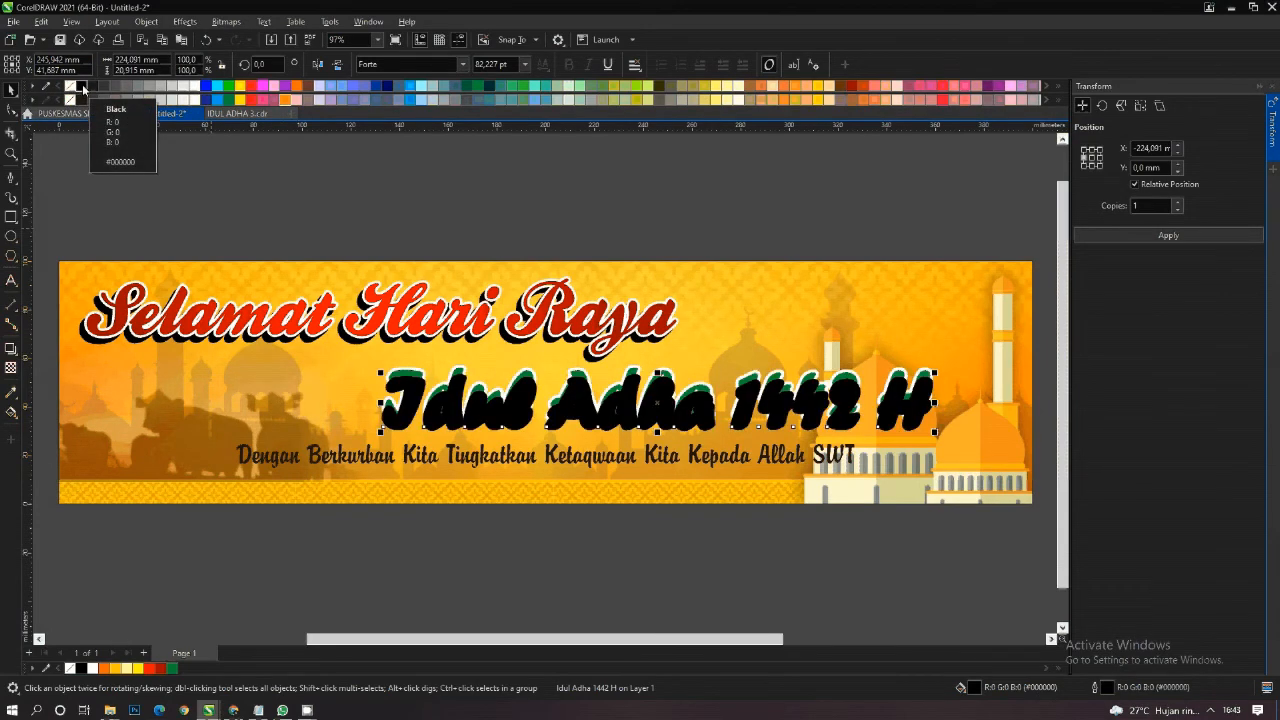
# - Place the black copy behind the green "Idul Adha 1442 H" text and nudge it up 0.3 mm
pyautogui.hotkey('ctrl', 'pagedown')
pyautogui.hotkey('ctrl', 'pagedown')
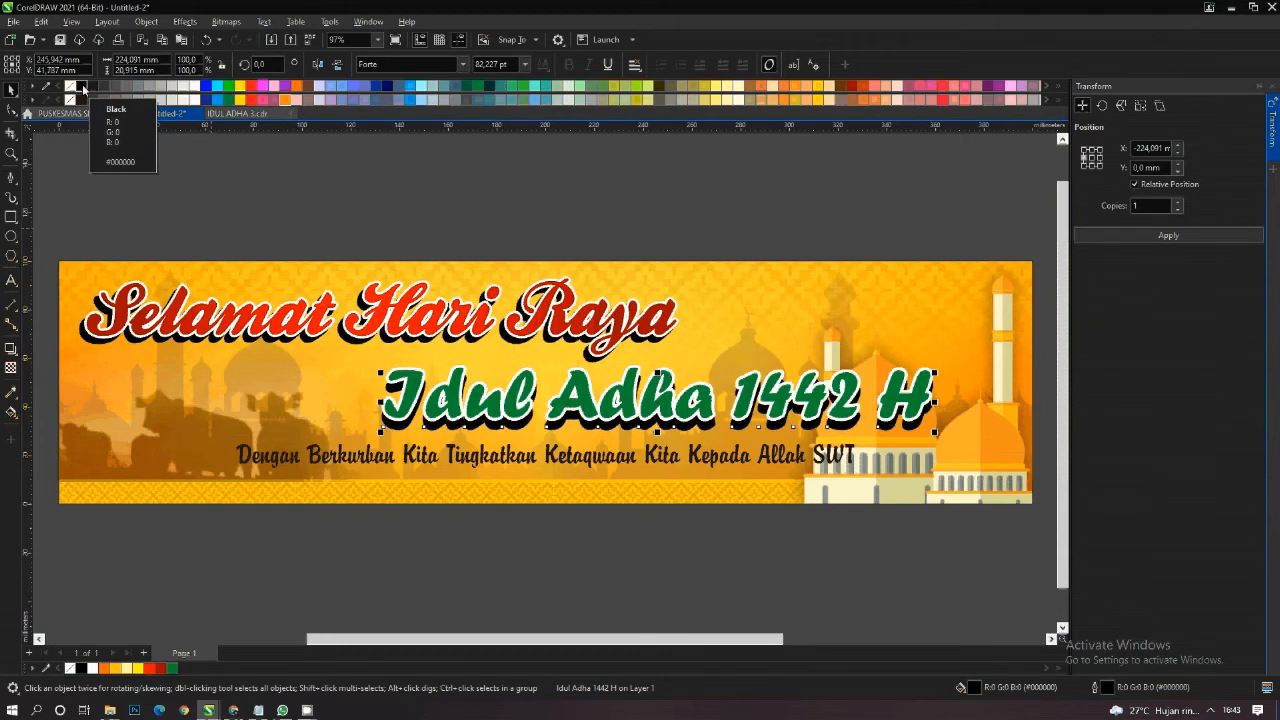
pyautogui.press('Up')
pyautogui.press('Up')
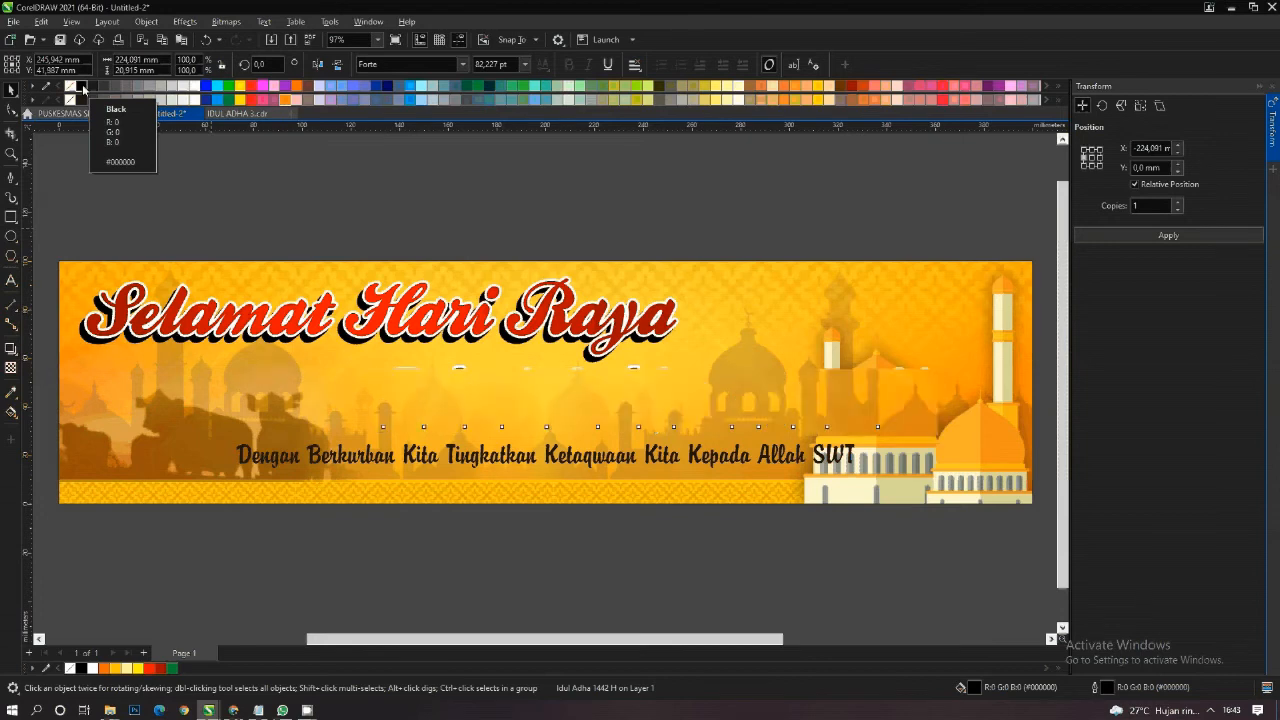
# - Apply a vertical fountain fill to the green "Idul Adha 1442 H" text with dark green at both ends
pyautogui.click(650, 397)
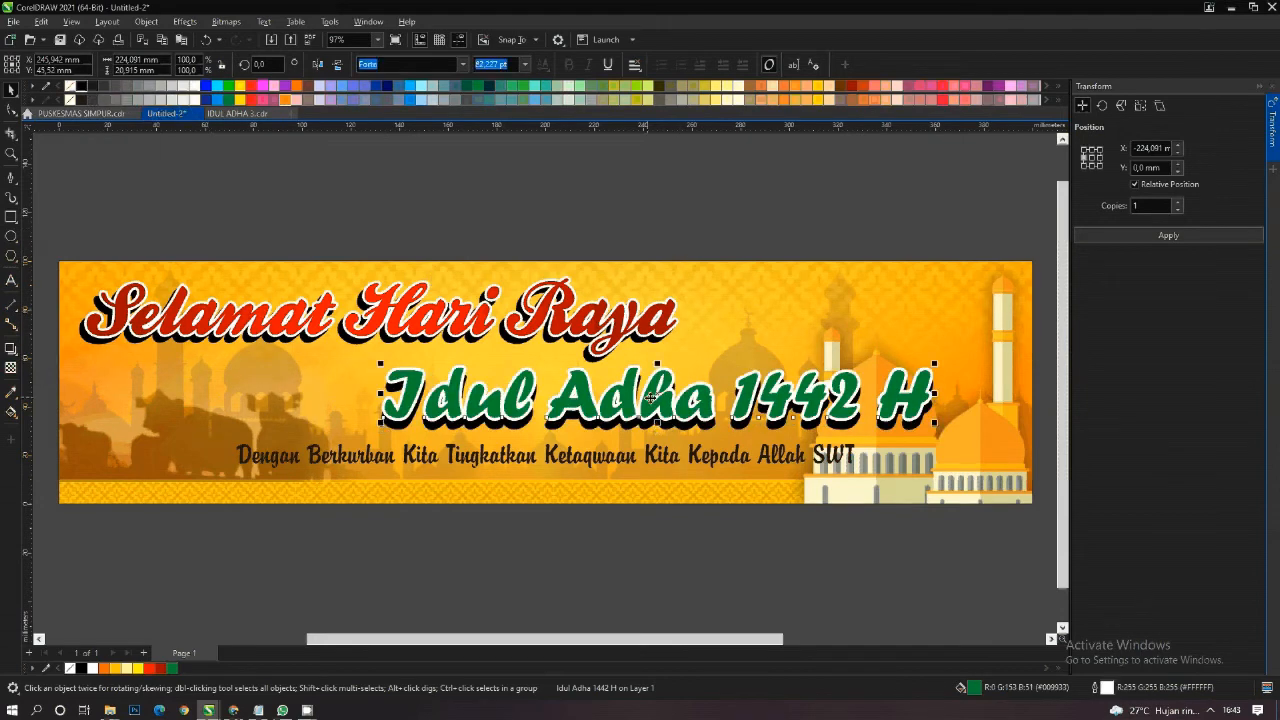
pyautogui.press('g')
pyautogui.scroll(1, 623, 397)
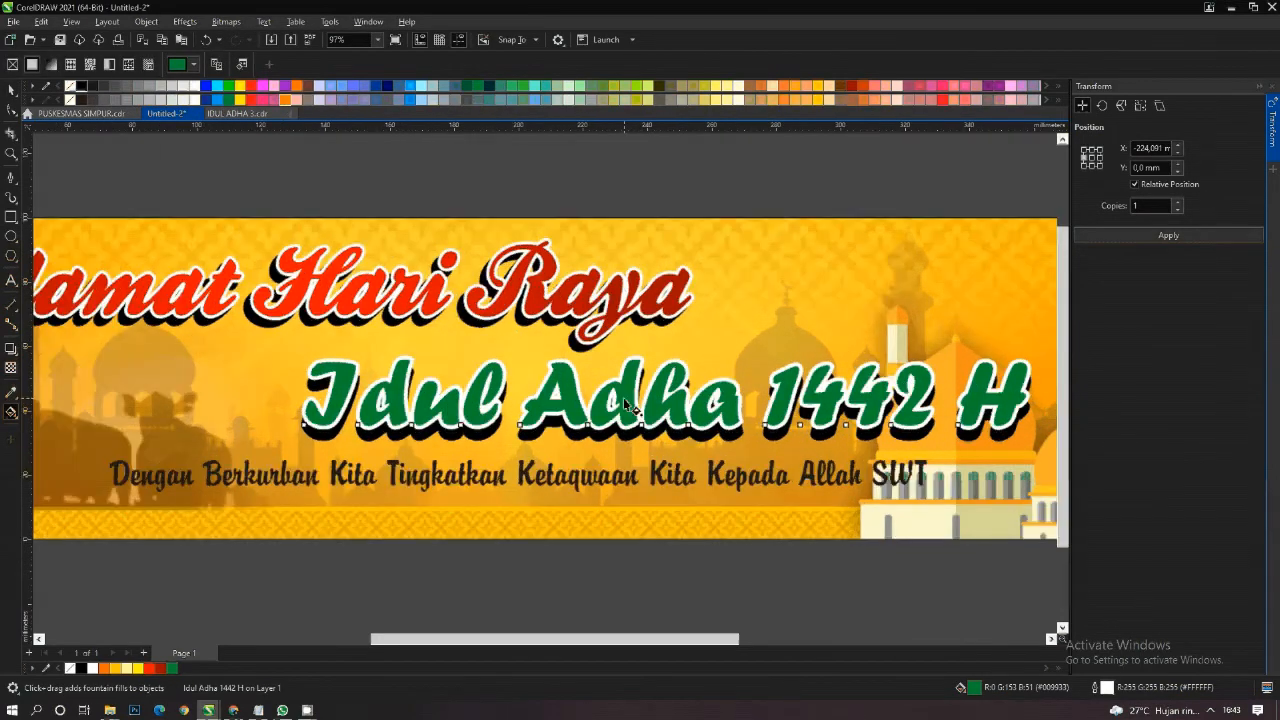
pyautogui.scroll(5, 623, 397)
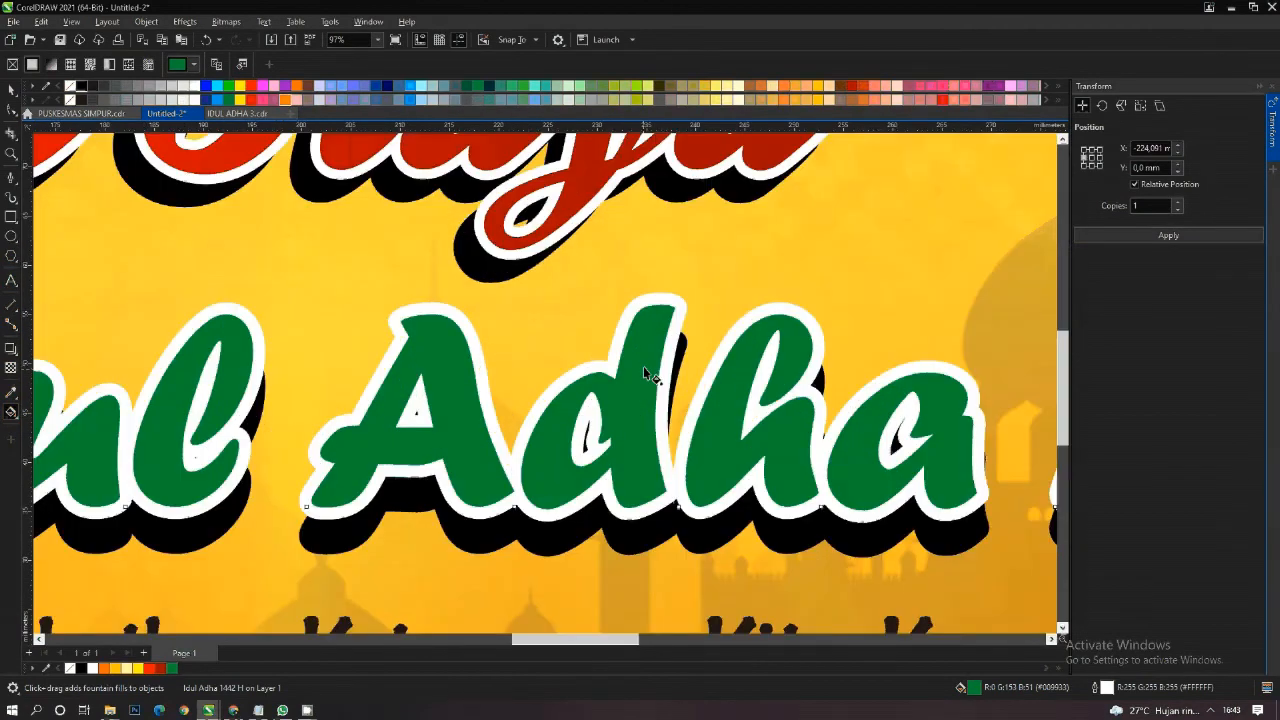
pyautogui.moveTo(649, 326); pyautogui.dragTo(650, 489)
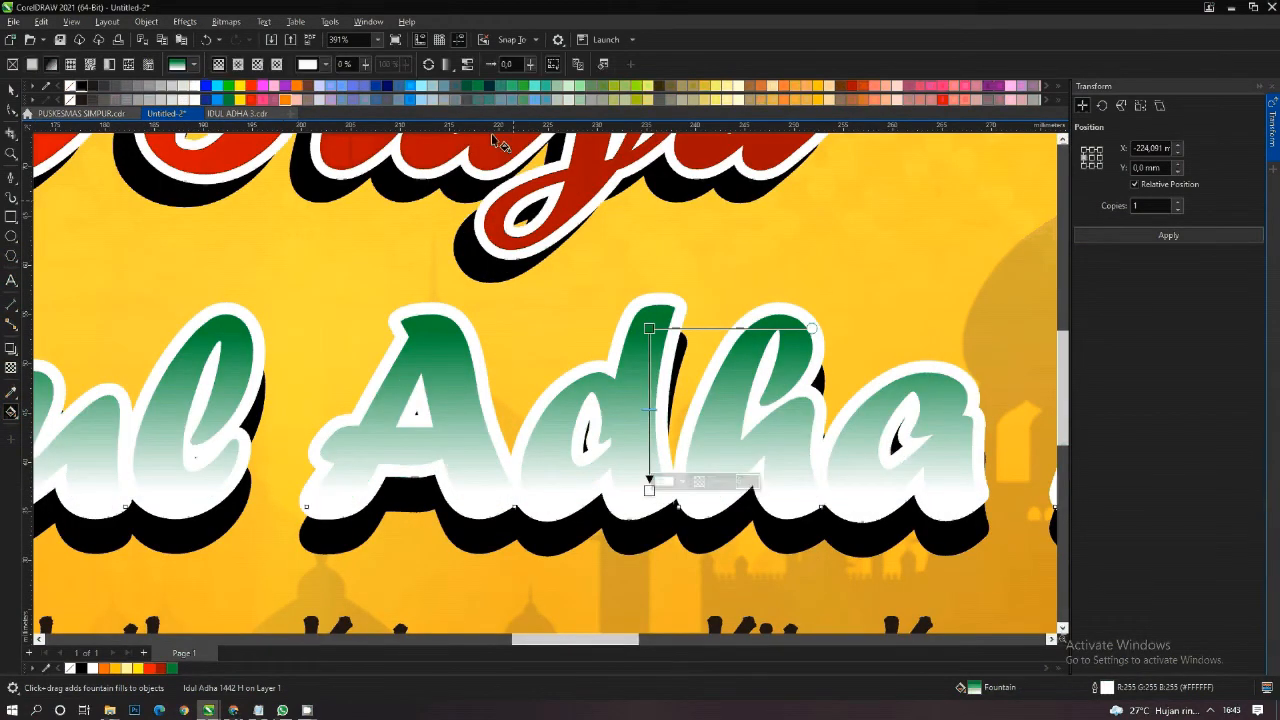
pyautogui.click(479, 87)
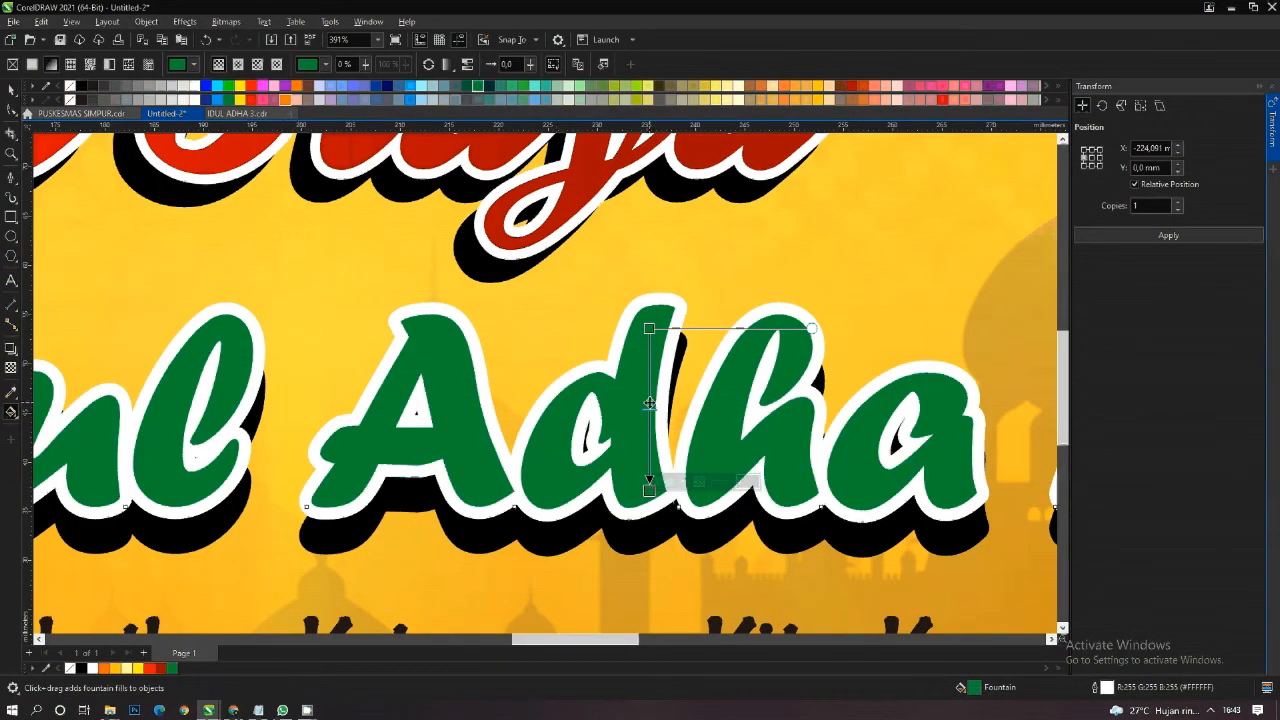
# - Add a bright green colour node at 45% of the "Idul Adha 1442 H" fountain fill
pyautogui.click(649, 400)
pyautogui.click(229, 87)
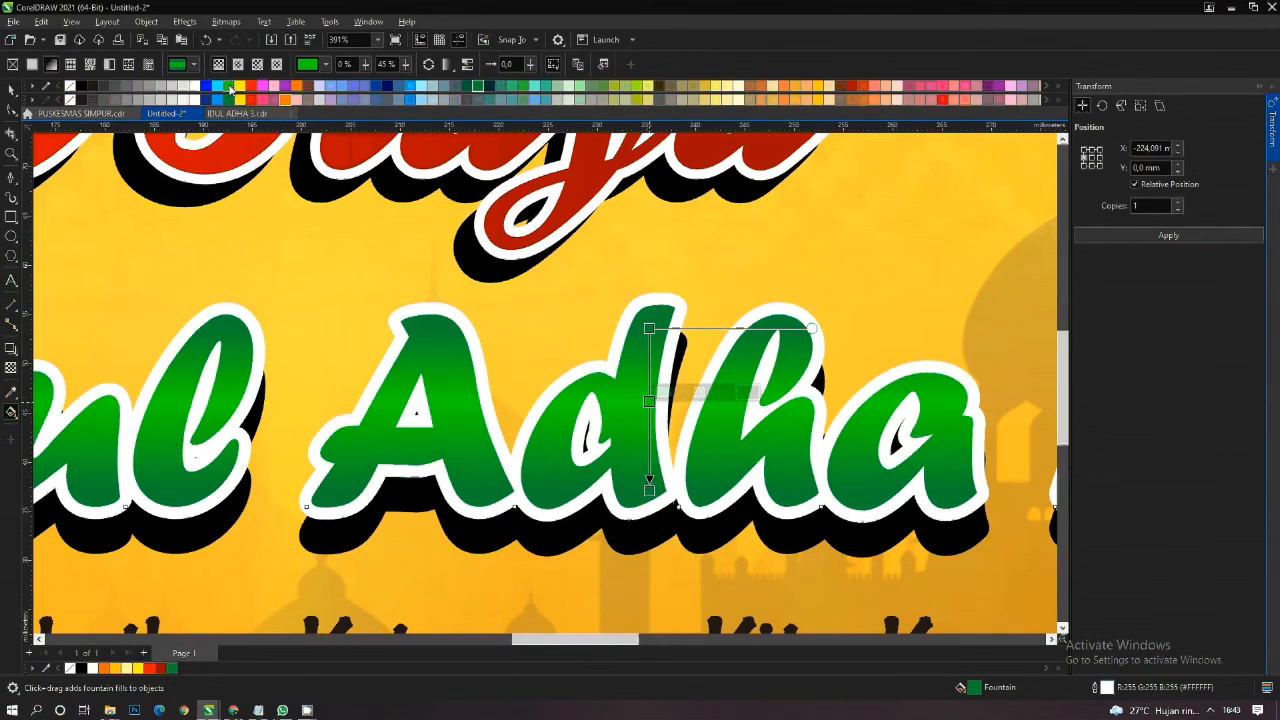
pyautogui.press('space')
pyautogui.scroll(-2, 468, 282)
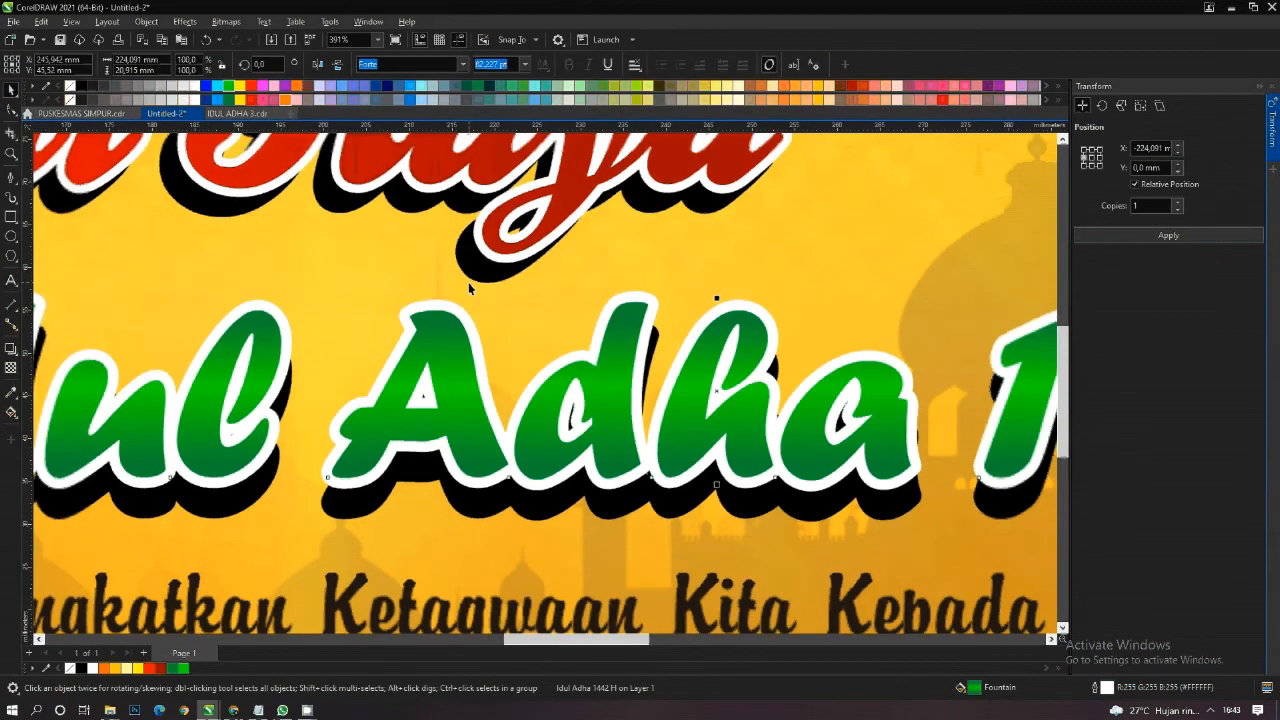
pyautogui.scroll(-1, 470, 288)
# - Scale the "Dengan Berkurban Kita Tingkatkan Ketaqwaan" slogan down to about 231 mm wide so it ends before the mosque
pyautogui.click(526, 446)
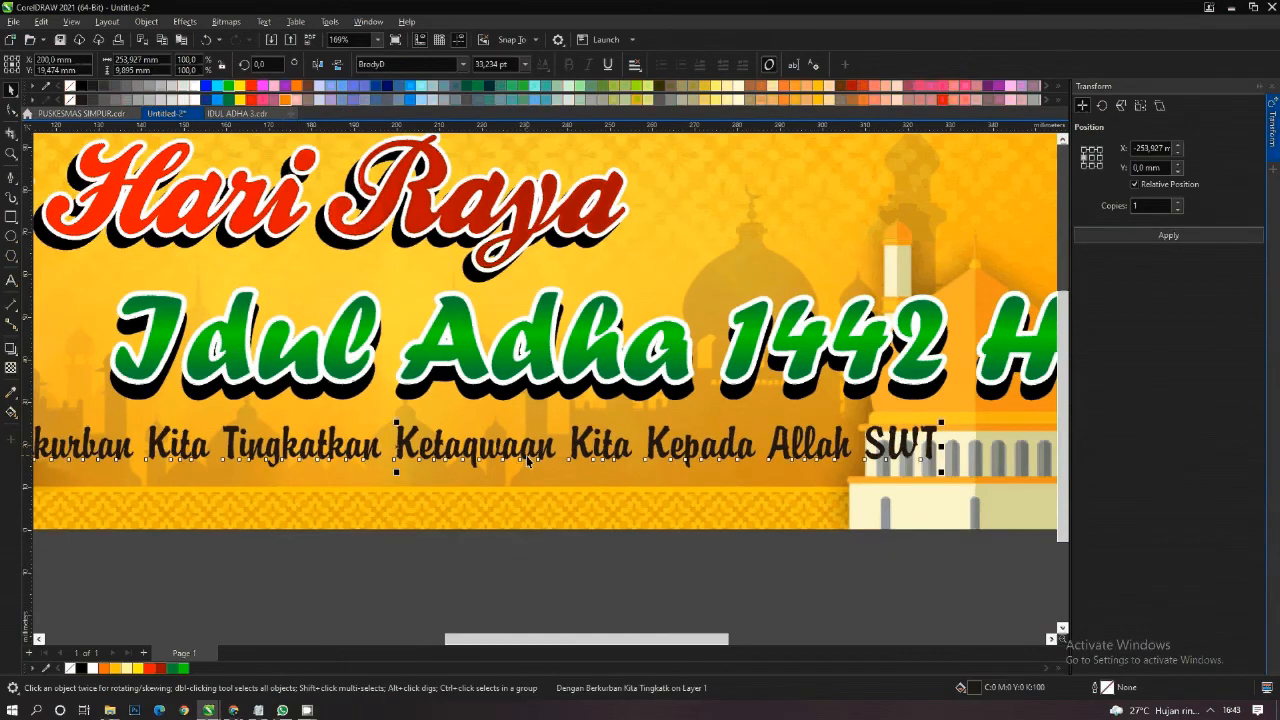
pyautogui.scroll(-1, 712, 379)
pyautogui.scroll(-3, 712, 379)
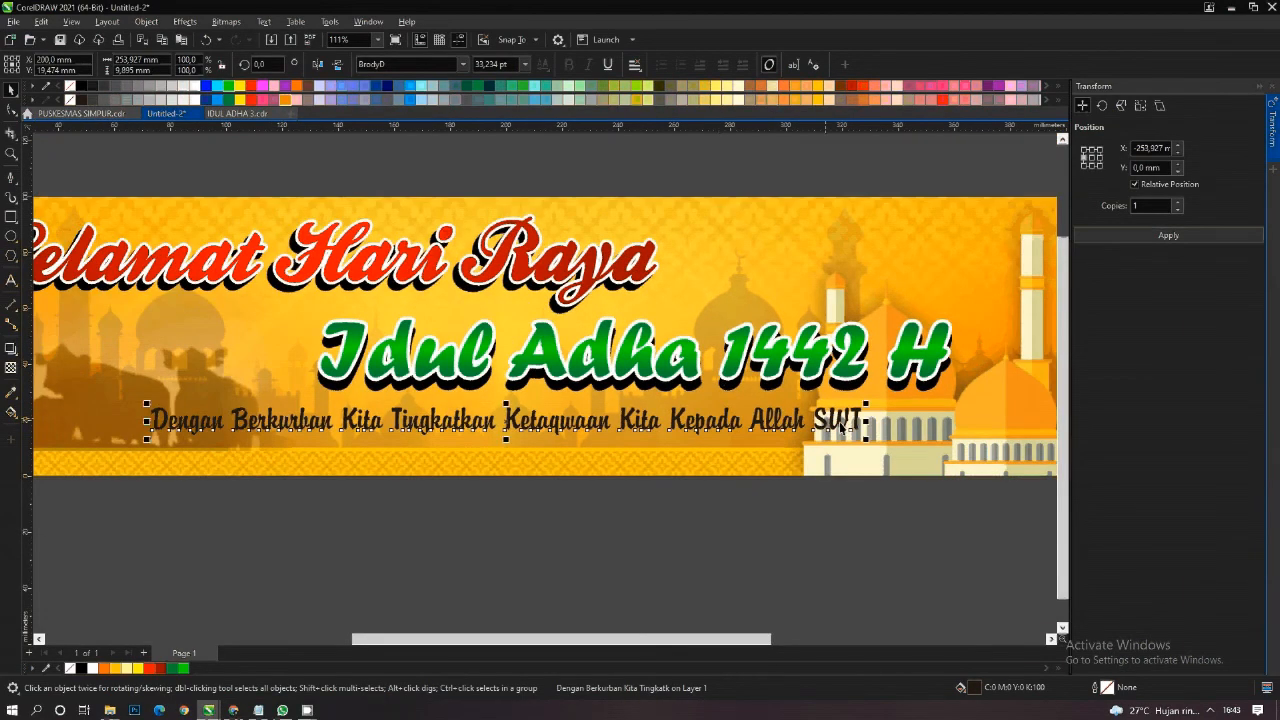
pyautogui.moveTo(873, 440); pyautogui.dragTo(808, 457)
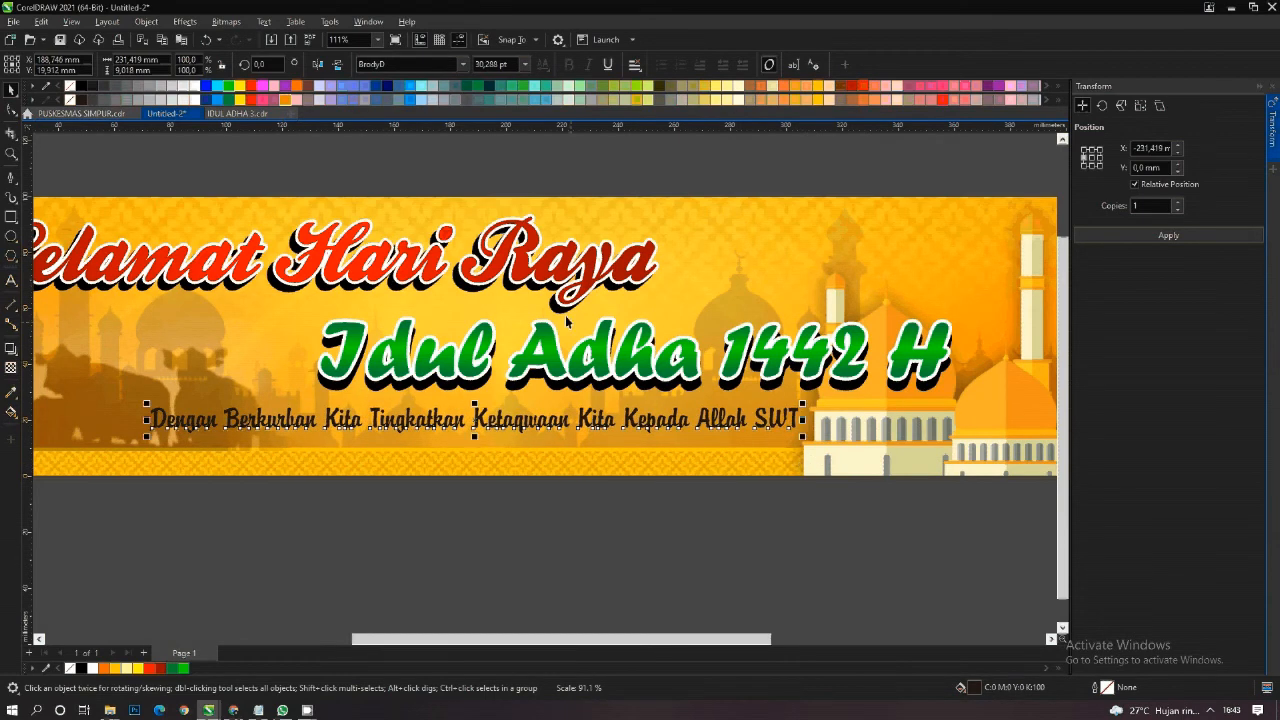
# - Fill the slogan text with blue and give it a white 1.5 mm outline placed behind the fill
pyautogui.scroll(-1, 565, 315)
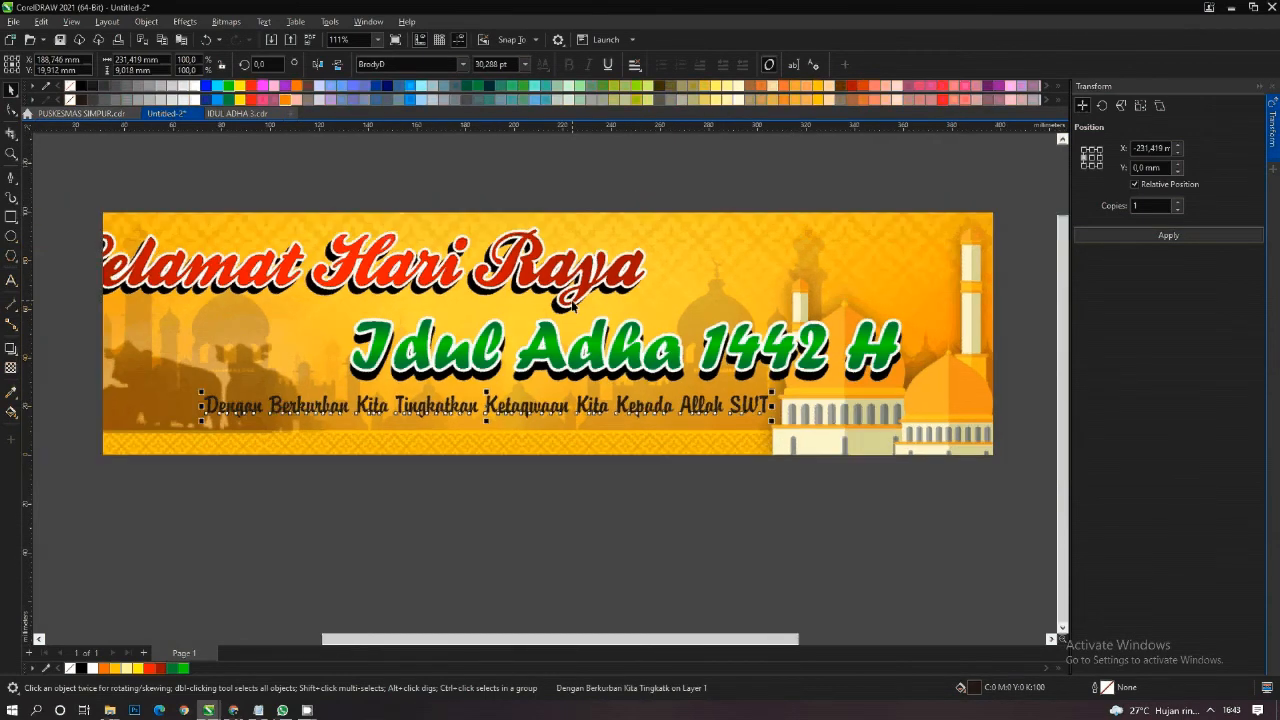
pyautogui.click(206, 86)
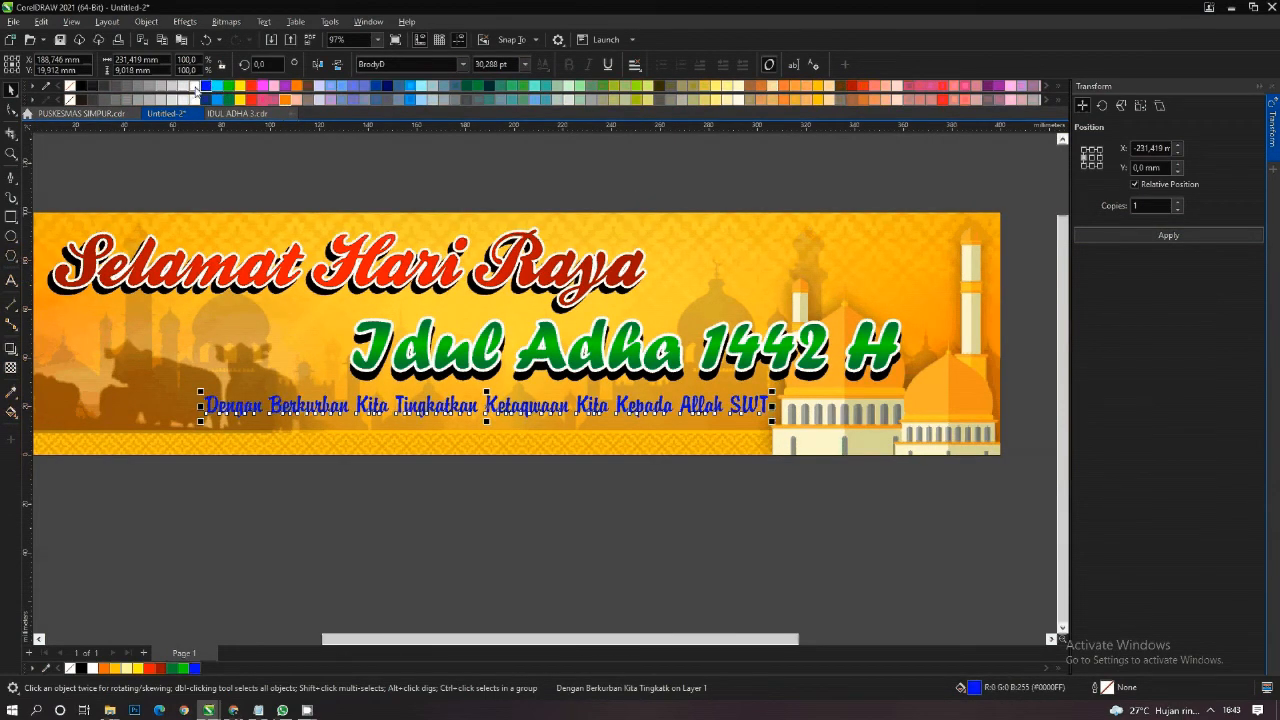
pyautogui.press('F12')
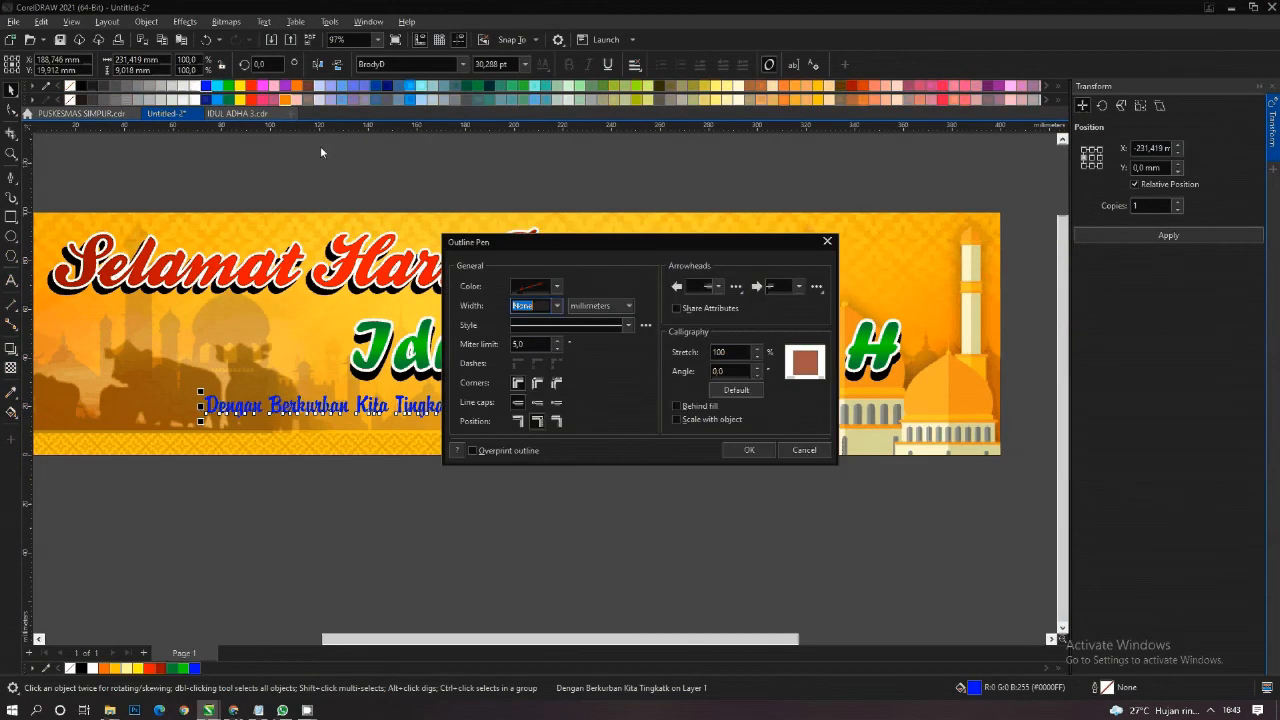
pyautogui.click(557, 305)
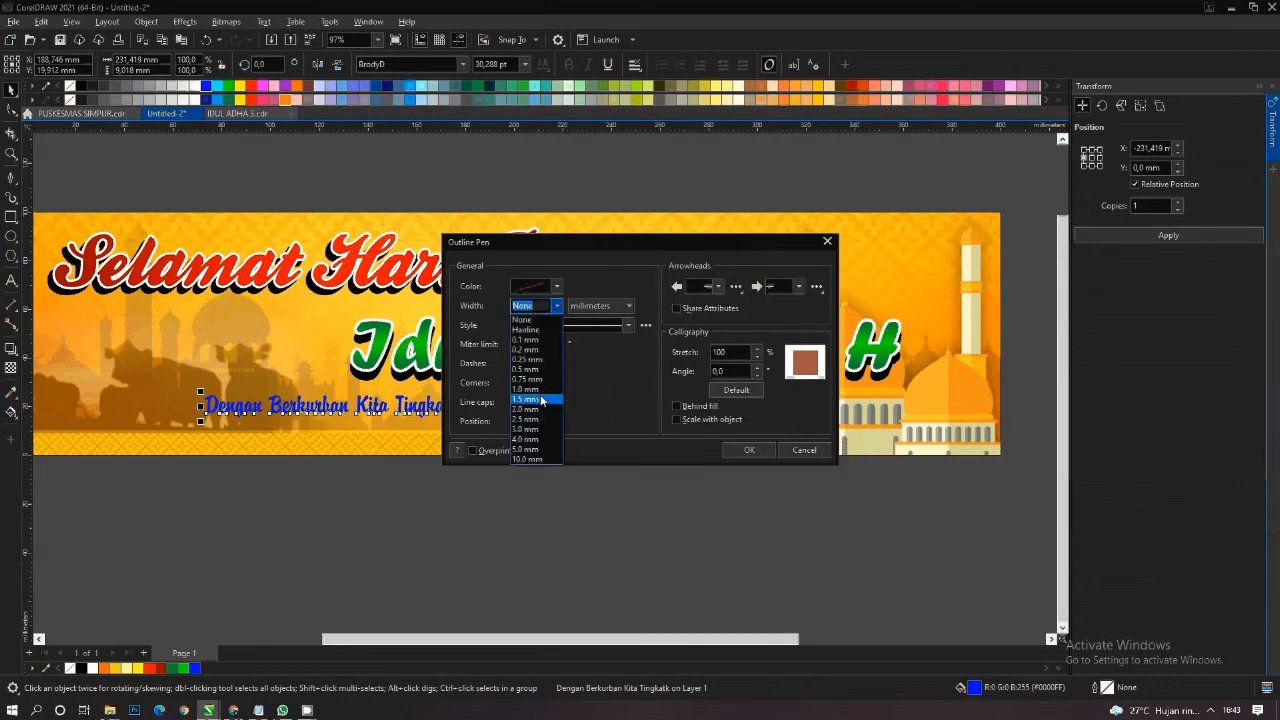
pyautogui.click(542, 399)
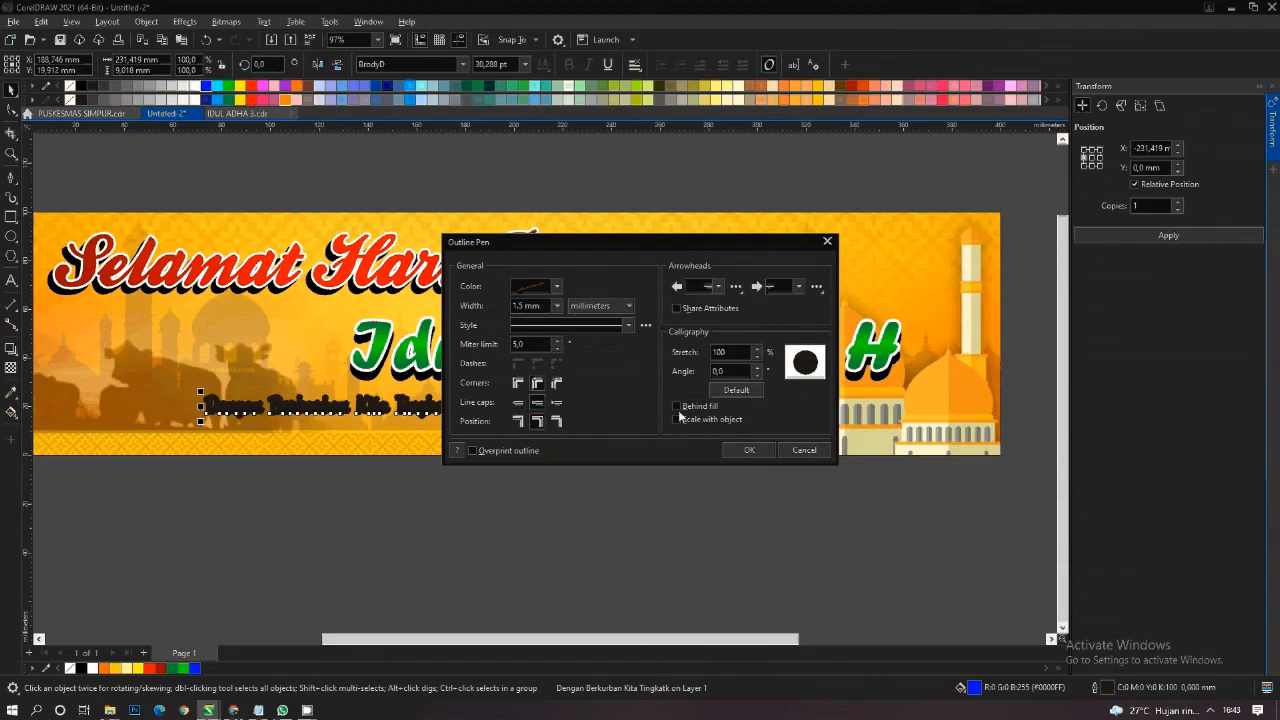
pyautogui.click(676, 406)
pyautogui.click(745, 450)
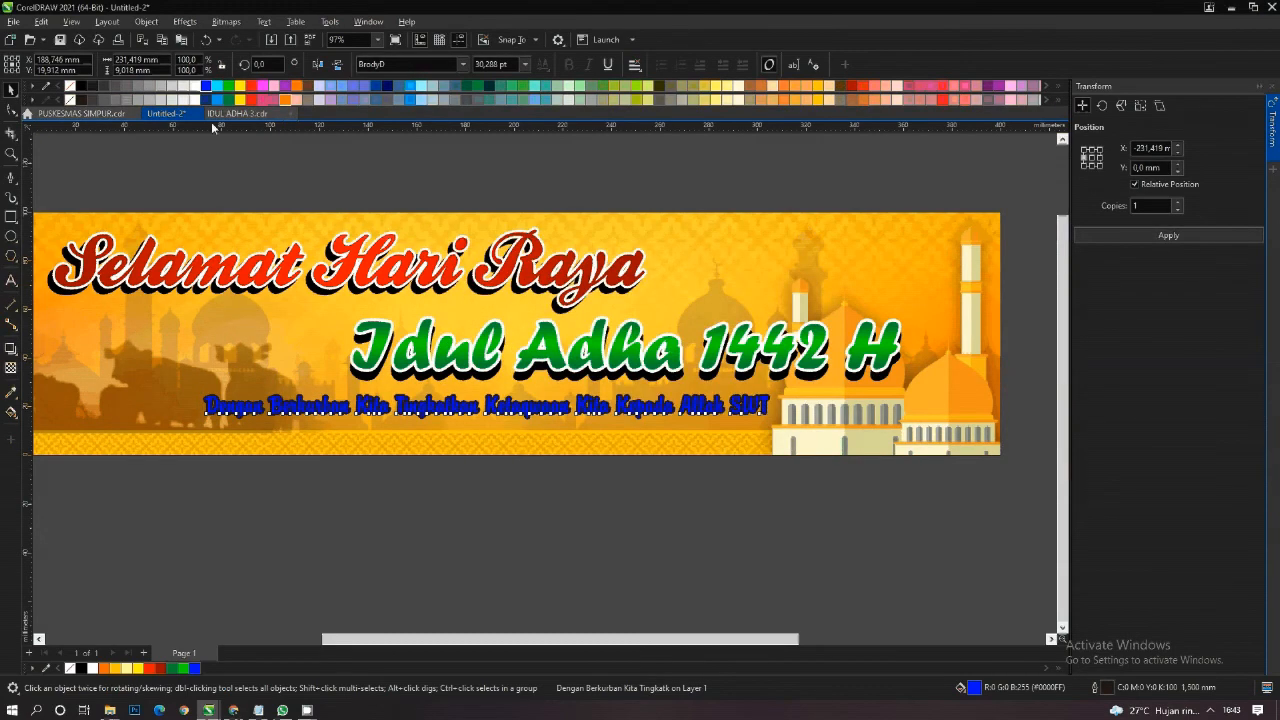
pyautogui.rightClick(196, 86)
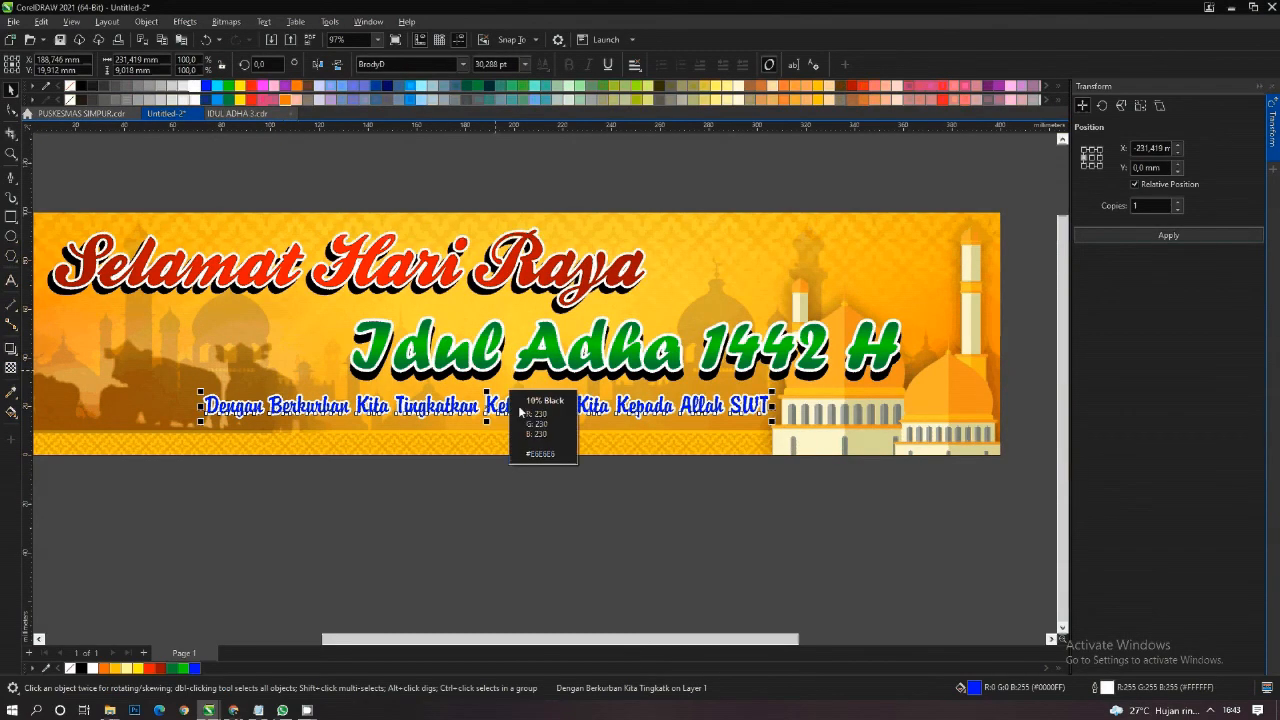
# - Add a soft drop shadow falling straight down below the blue slogan text
pyautogui.scroll(2, 493, 410)
pyautogui.scroll(2, 493, 410)
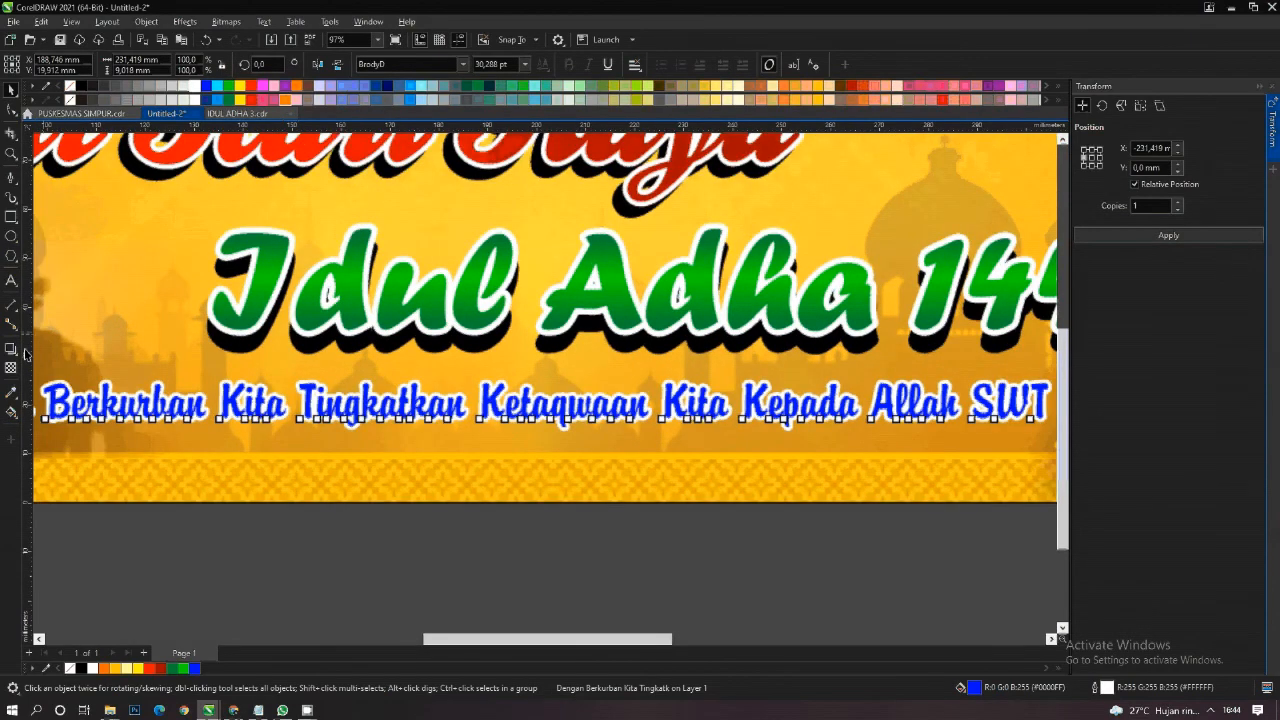
pyautogui.scroll(1, 537, 424)
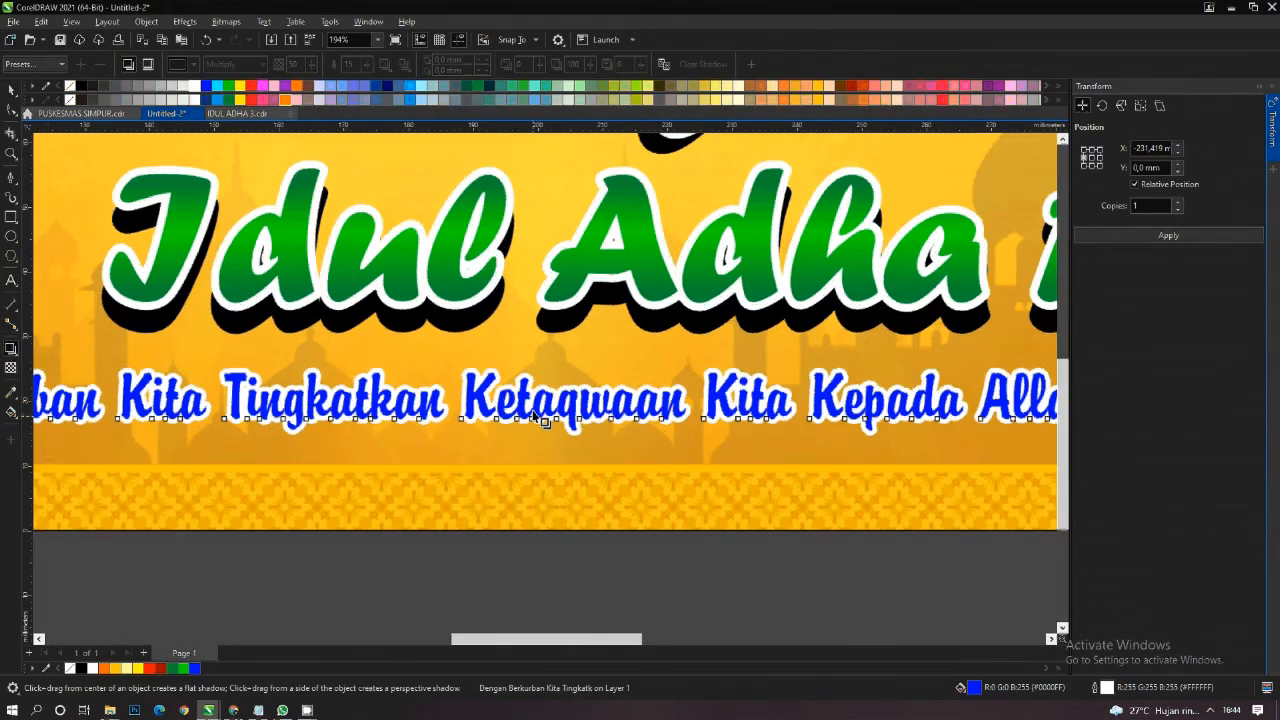
pyautogui.scroll(1, 545, 400)
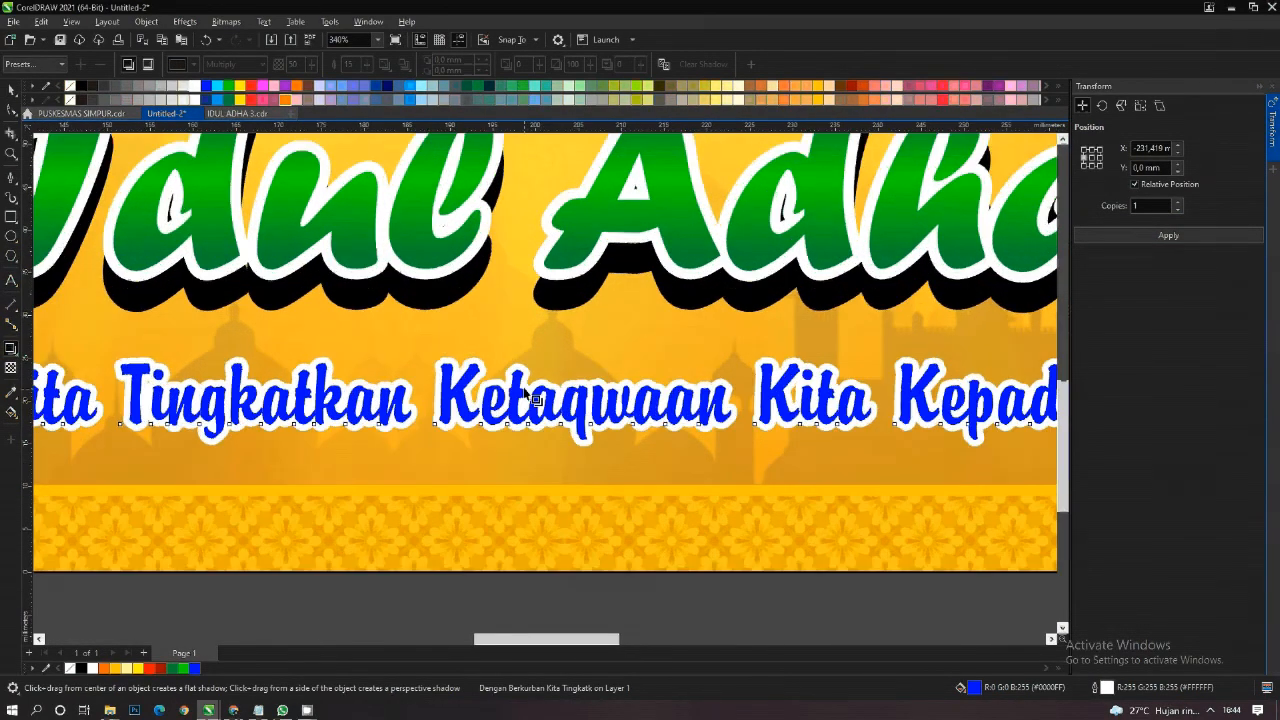
pyautogui.moveTo(462, 443); pyautogui.dragTo(440, 454)
pyautogui.press('space')
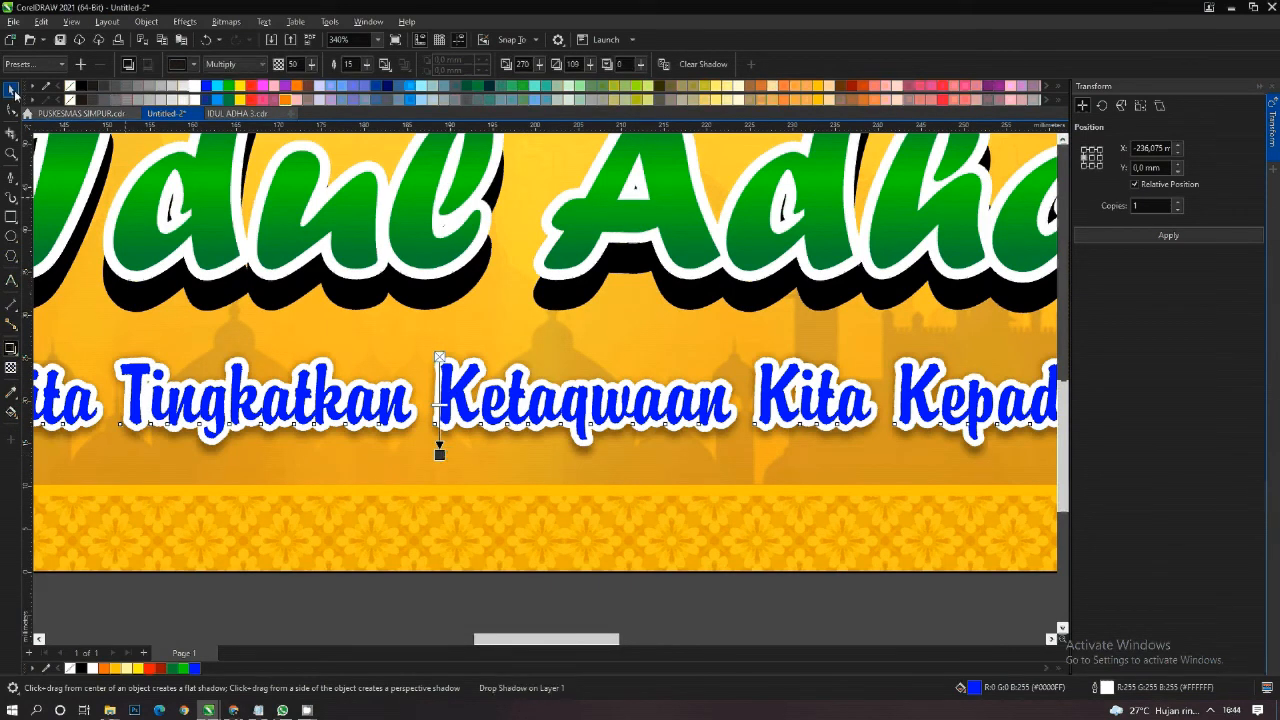
pyautogui.scroll(-6, 480, 280)
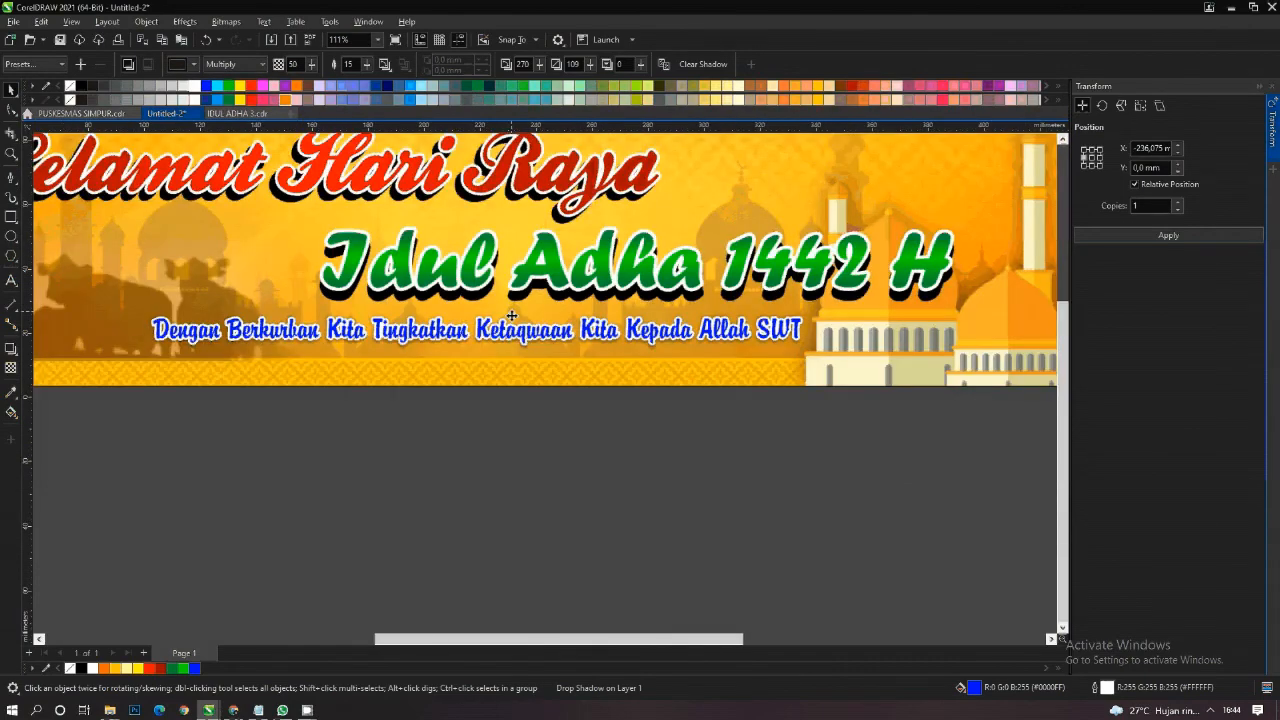
# - Select all objects of the banner and group them together
pyautogui.click(656, 416)
pyautogui.scroll(-2, 610, 331)
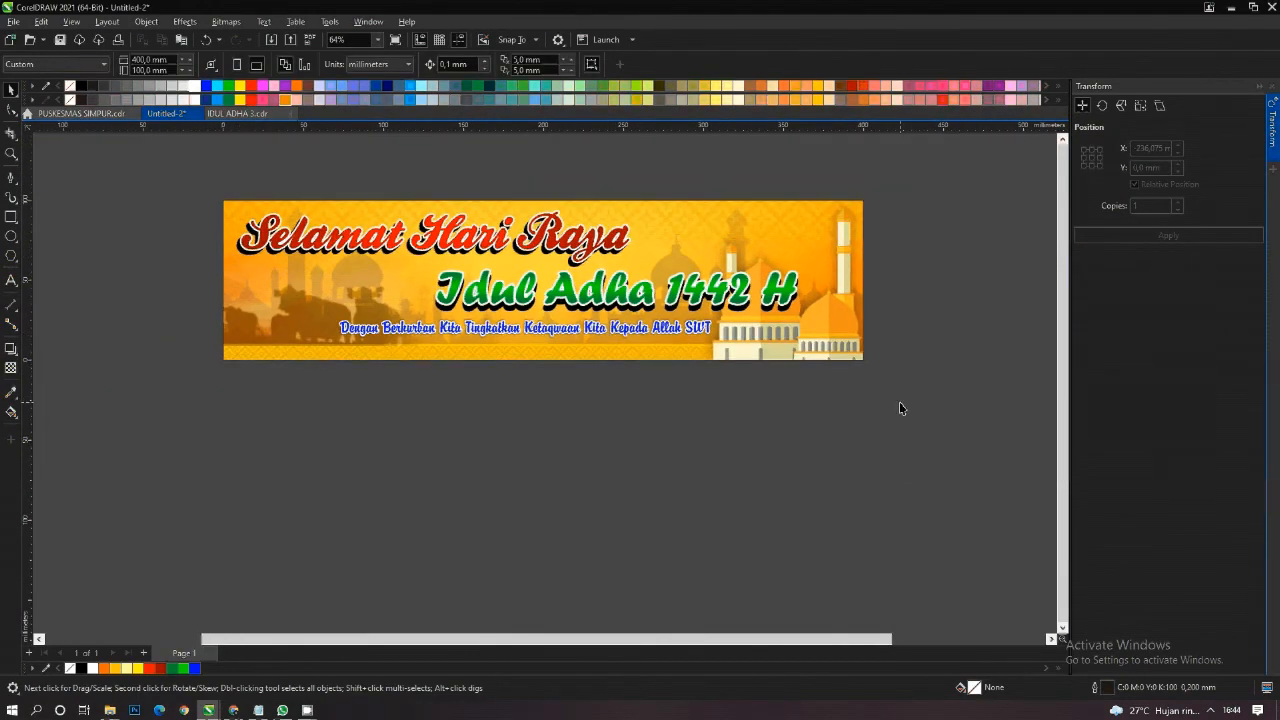
pyautogui.moveTo(906, 414); pyautogui.dragTo(178, 155)
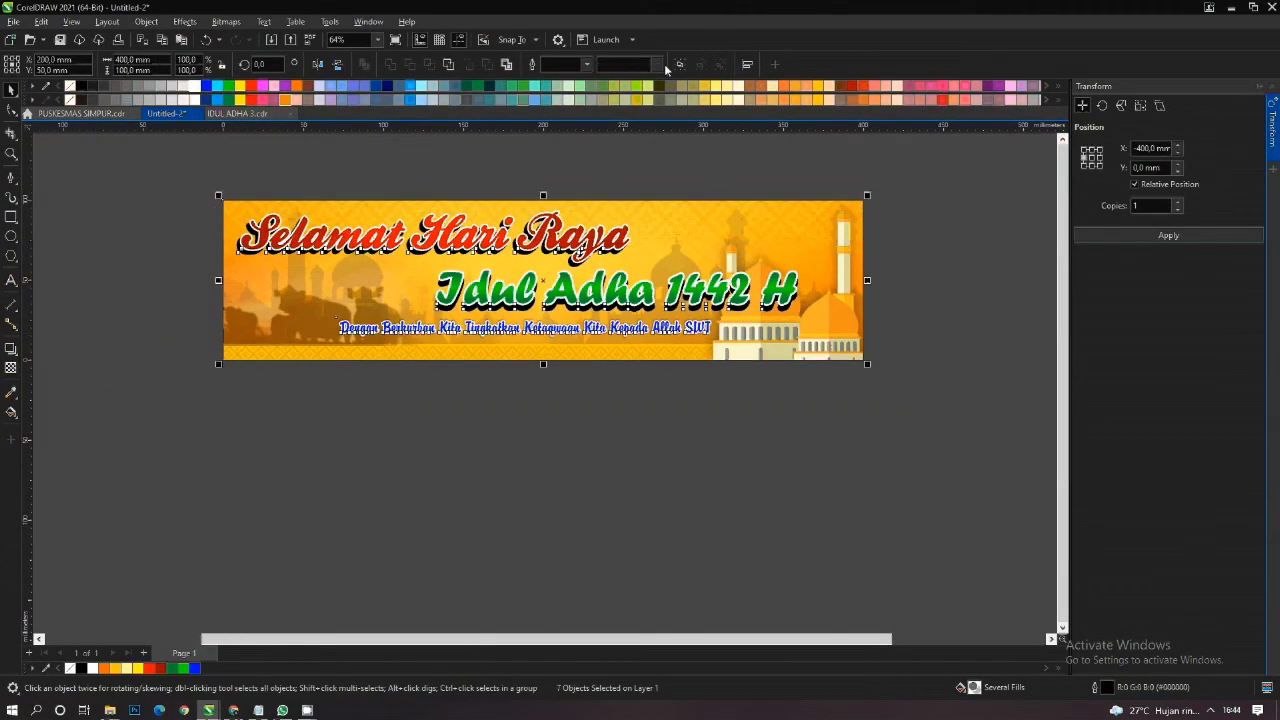
pyautogui.click(446, 163)
pyautogui.moveTo(436, 222); pyautogui.dragTo(439, 222)
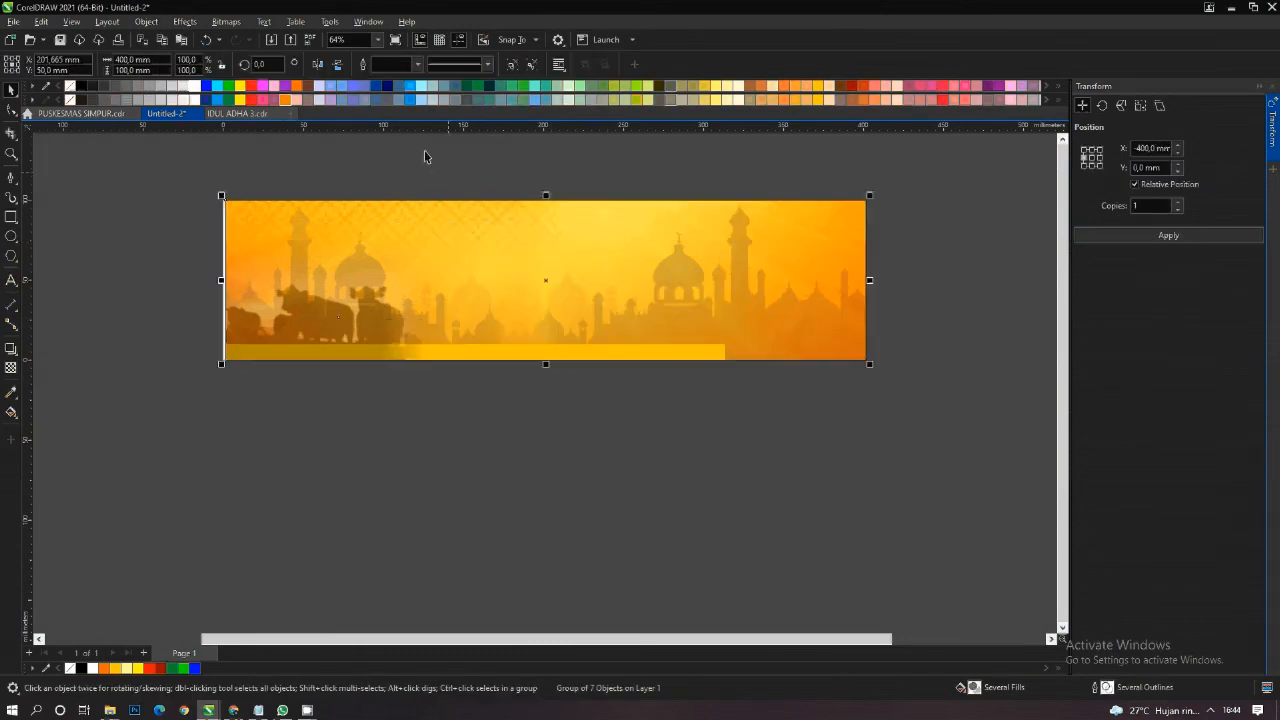
pyautogui.hotkey('ctrl', 'z')
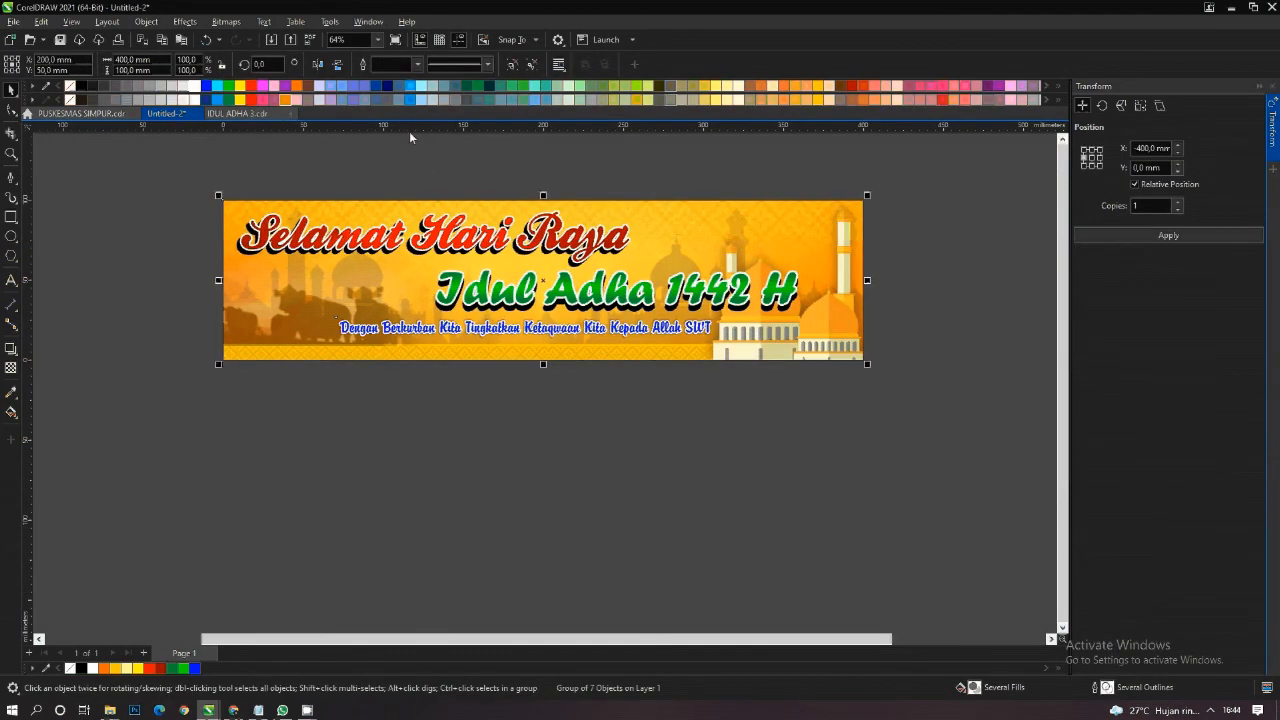
# - Start exporting the selected banner group as a JPG and choose the ZZ\PRINT folder on Local Disk (G:)
pyautogui.click(291, 40)
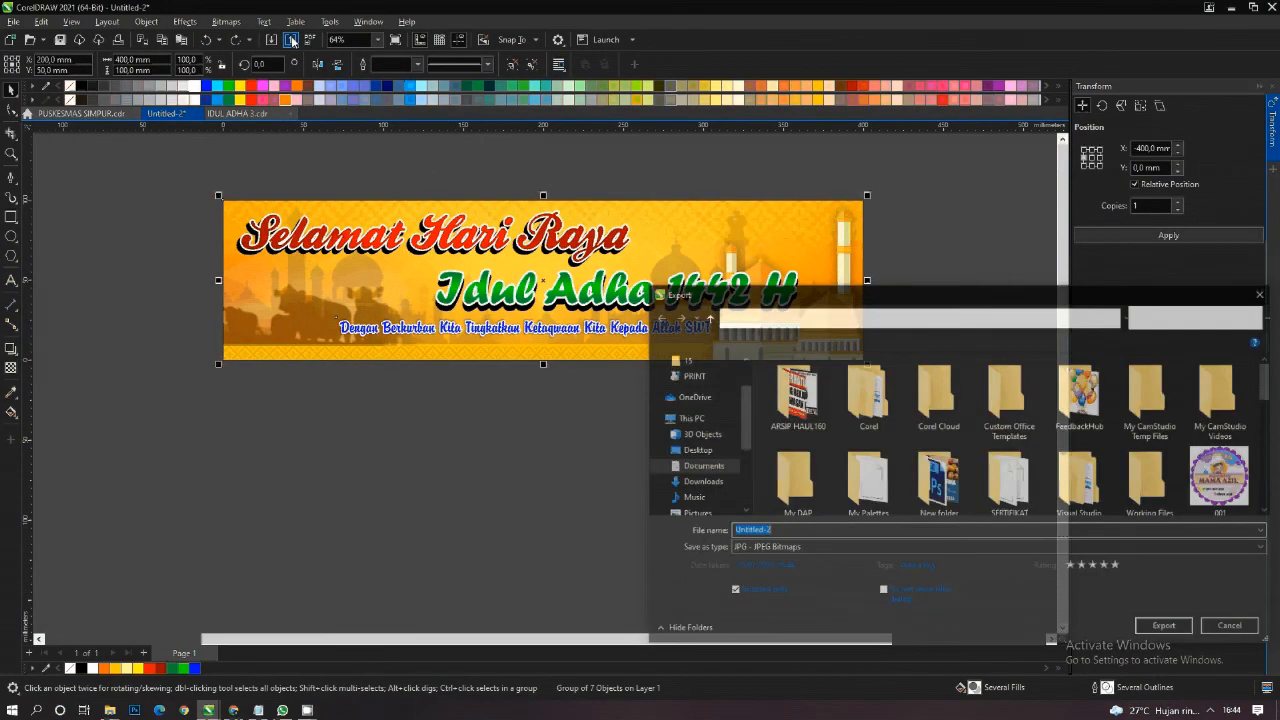
pyautogui.scroll(-3, 747, 482)
pyautogui.click(705, 487)
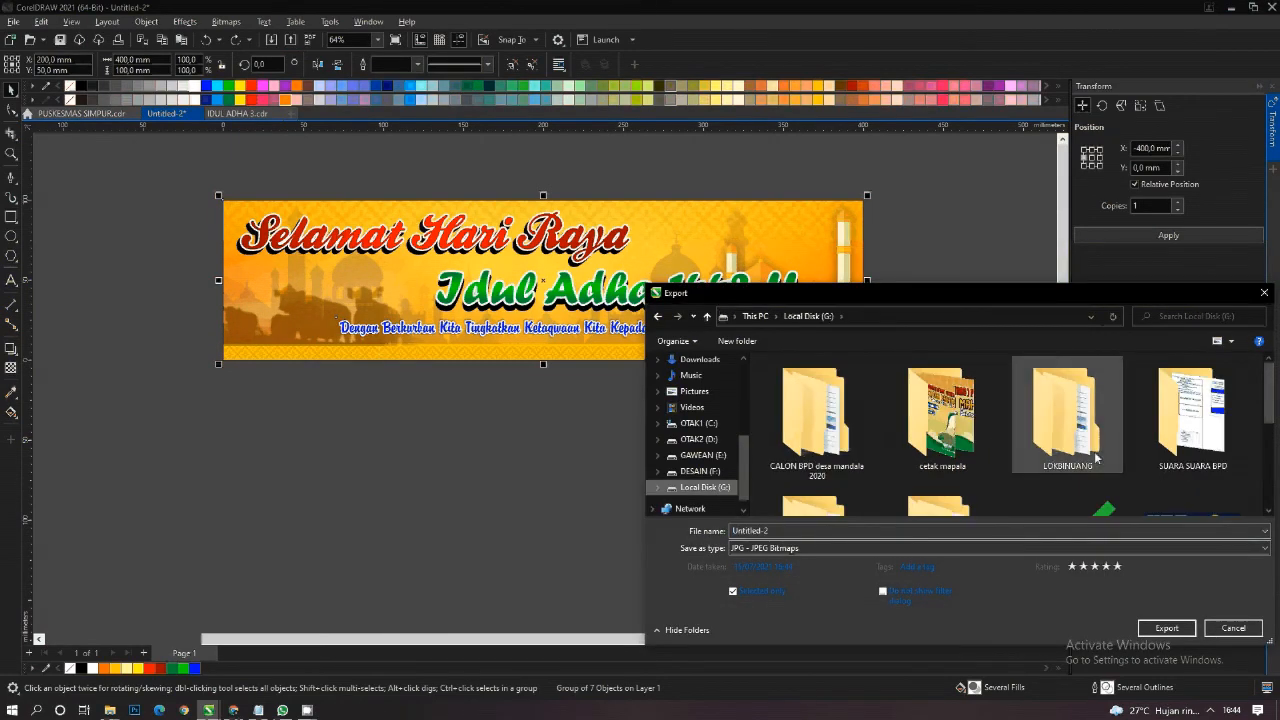
pyautogui.scroll(-1, 1096, 458)
pyautogui.doubleClick(1093, 464)
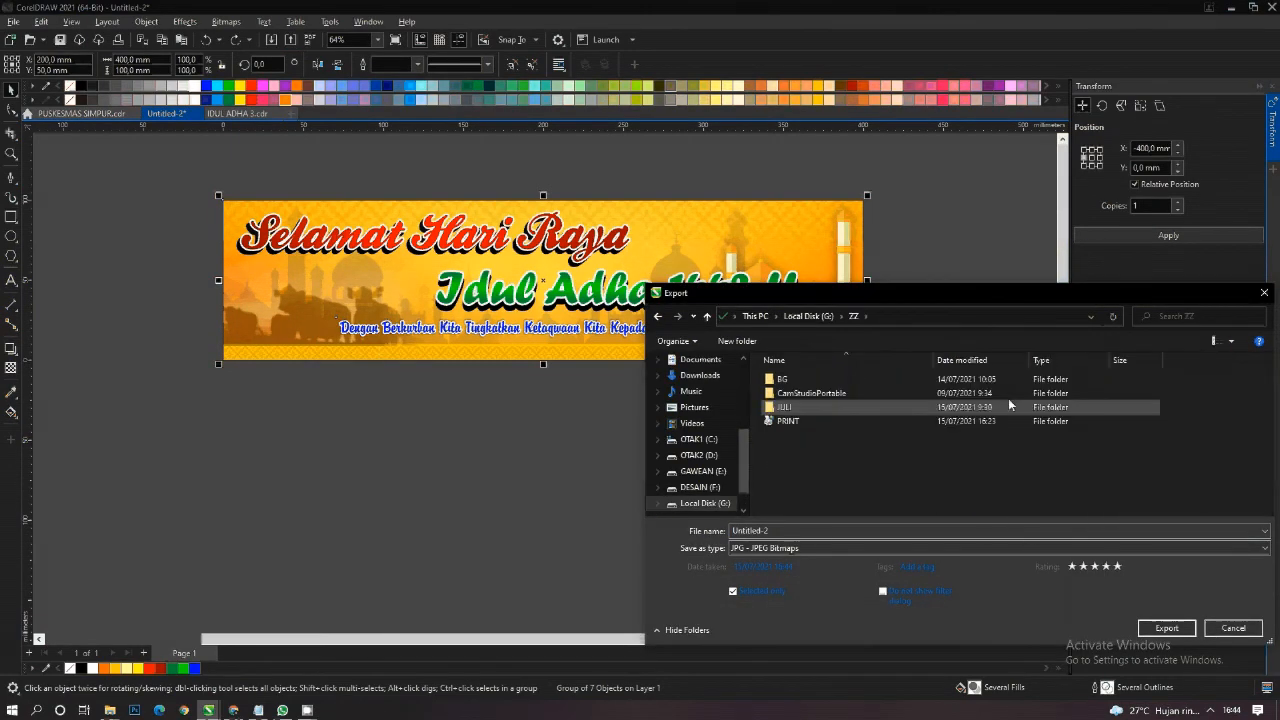
pyautogui.doubleClick(881, 423)
# - Name the exported JPG file "idul adha 4" and continue to the JPEG settings
pyautogui.click(801, 528)
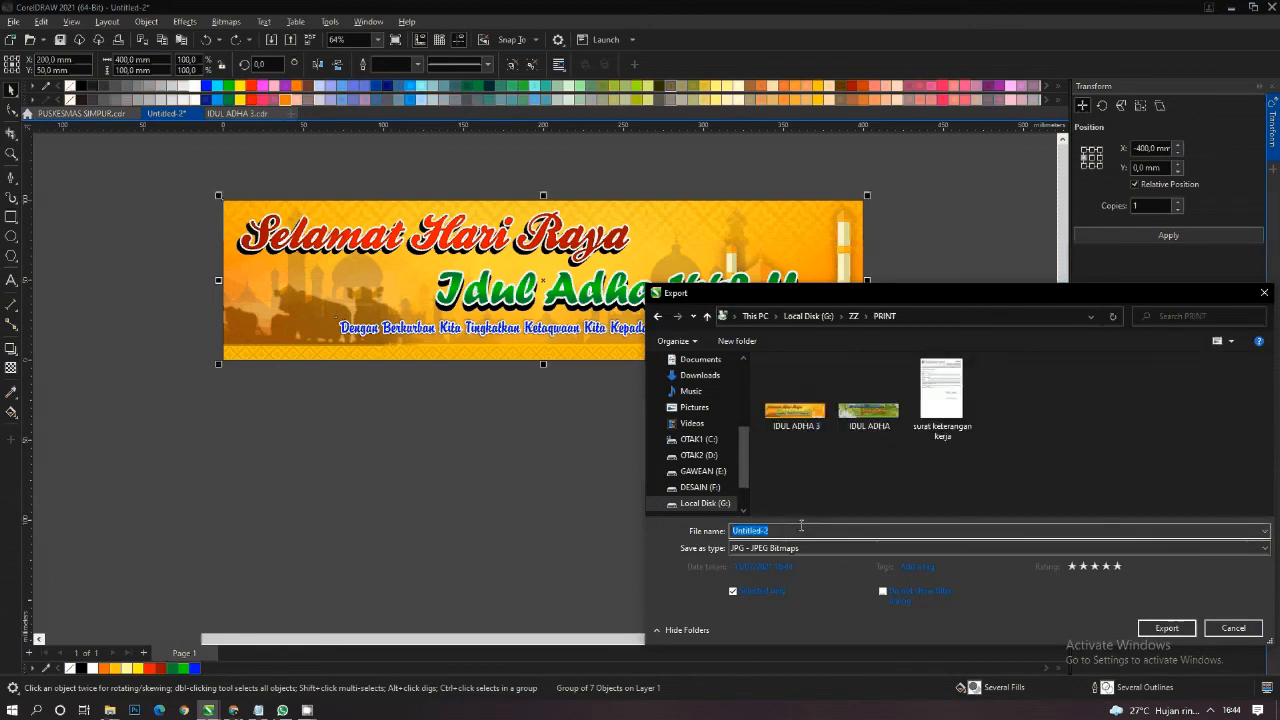
pyautogui.write('idu')
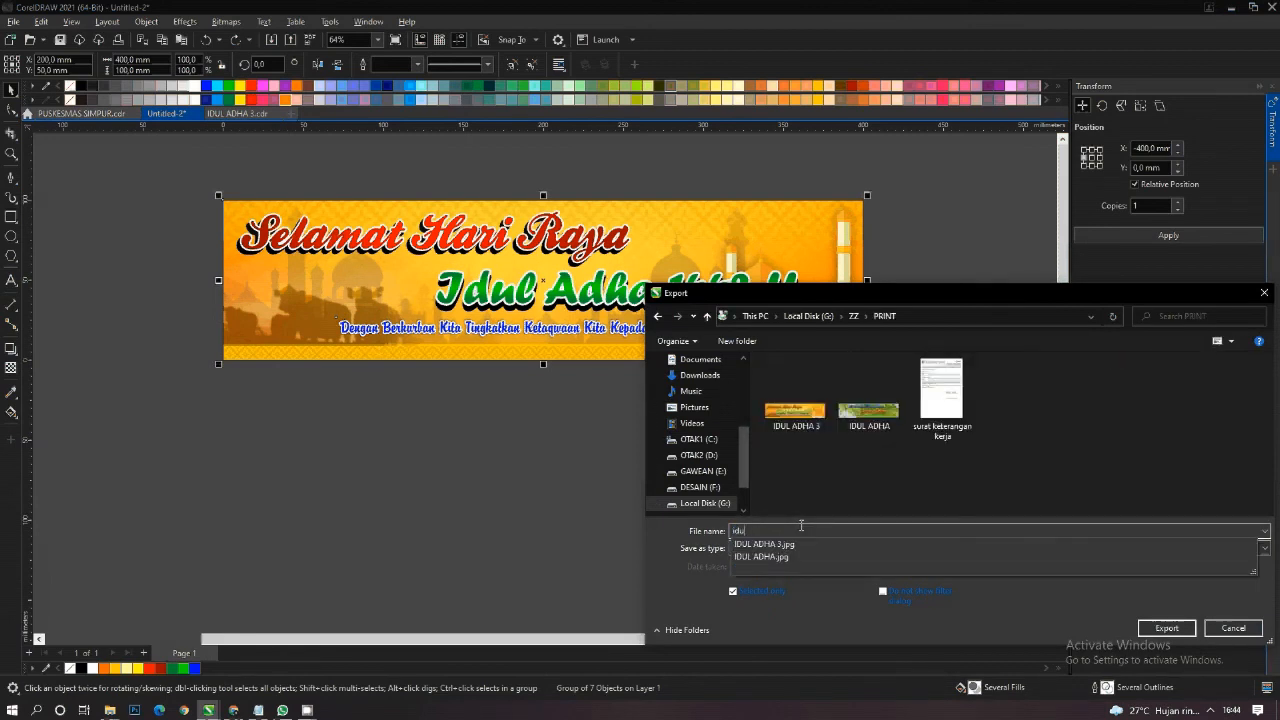
pyautogui.write('l adha')
pyautogui.press('Return')
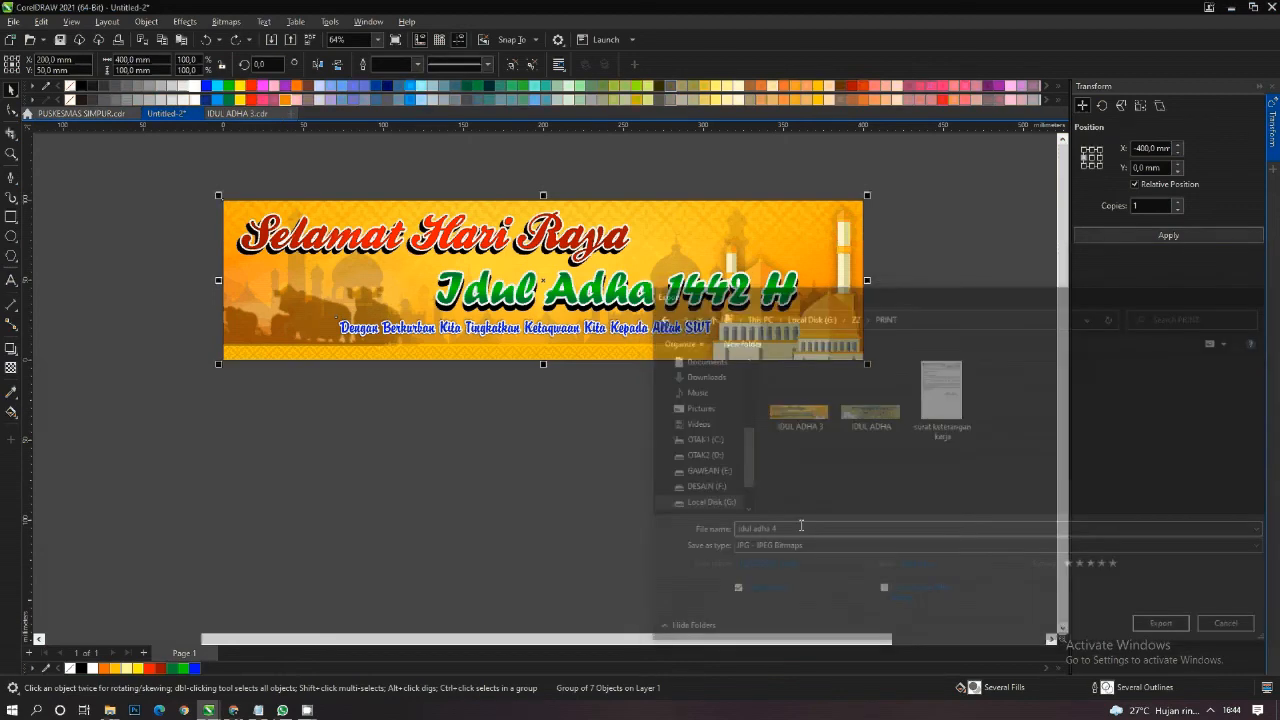
pyautogui.press('Return')
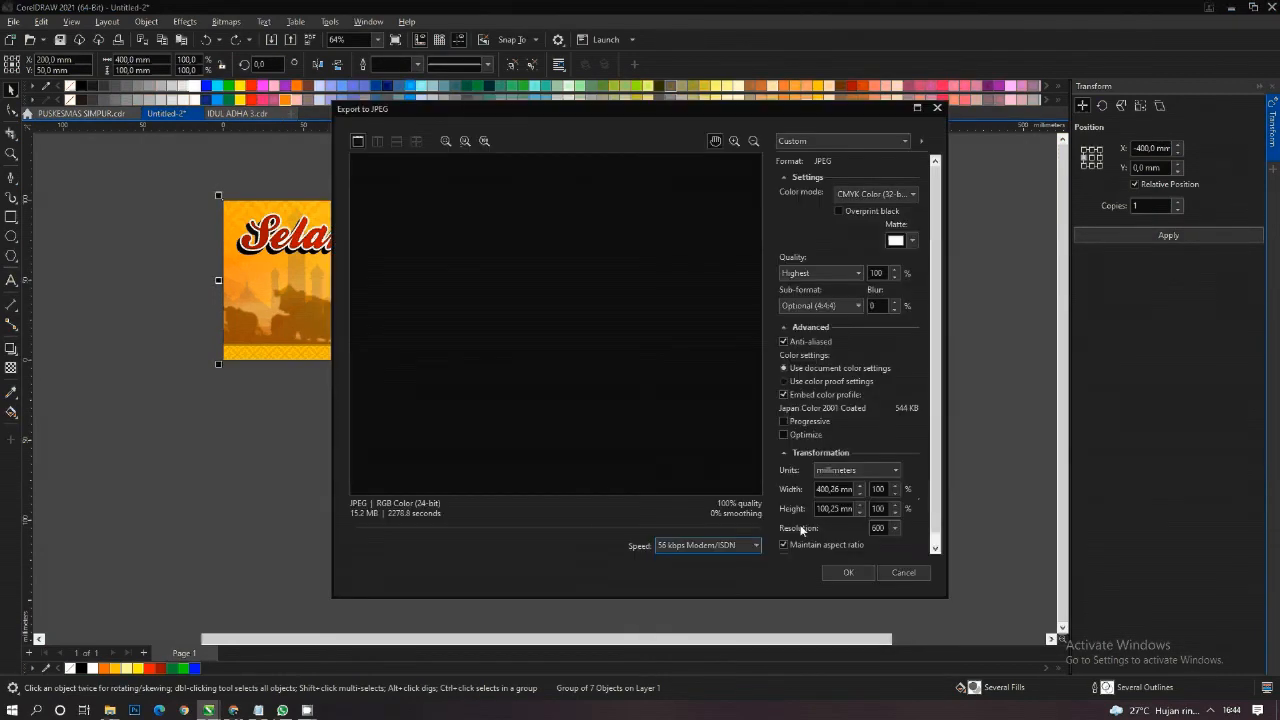
# - Export the JPEG in RGB Color (24-bit) at a resolution of 900 with Maintain aspect ratio turned off
pyautogui.click(870, 194)
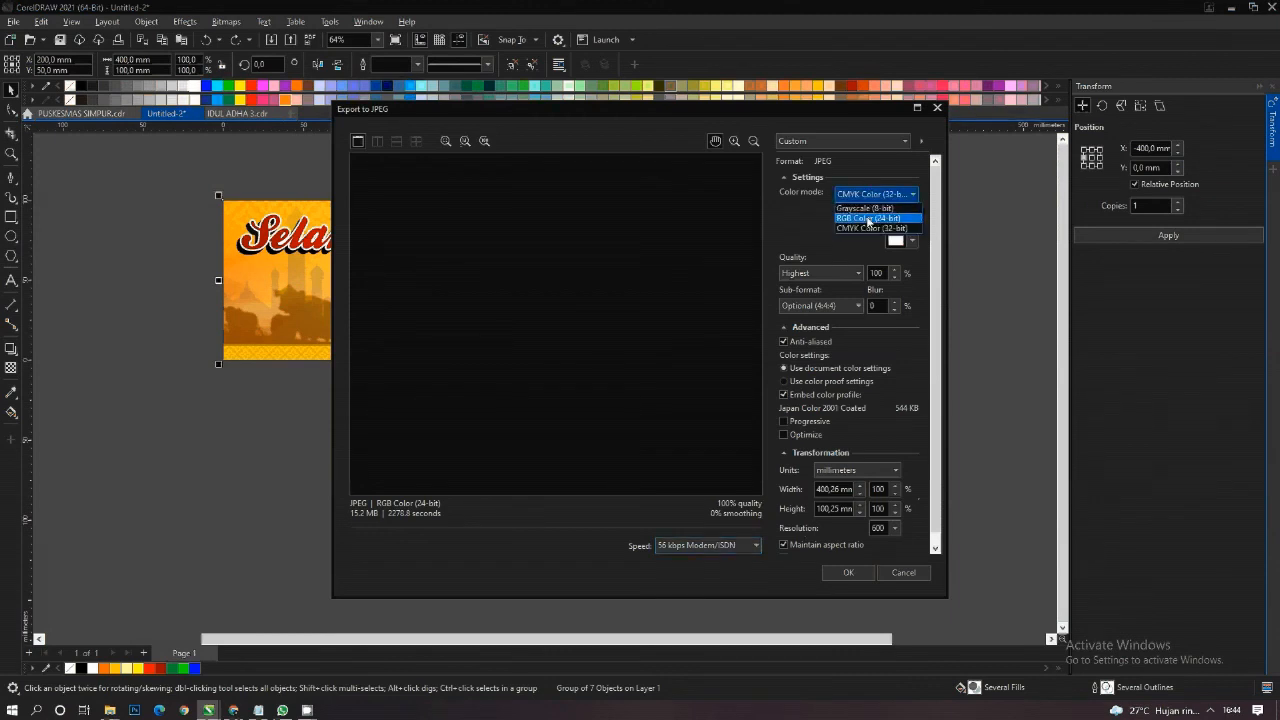
pyautogui.click(868, 213)
pyautogui.click(802, 543)
pyautogui.doubleClick(878, 528)
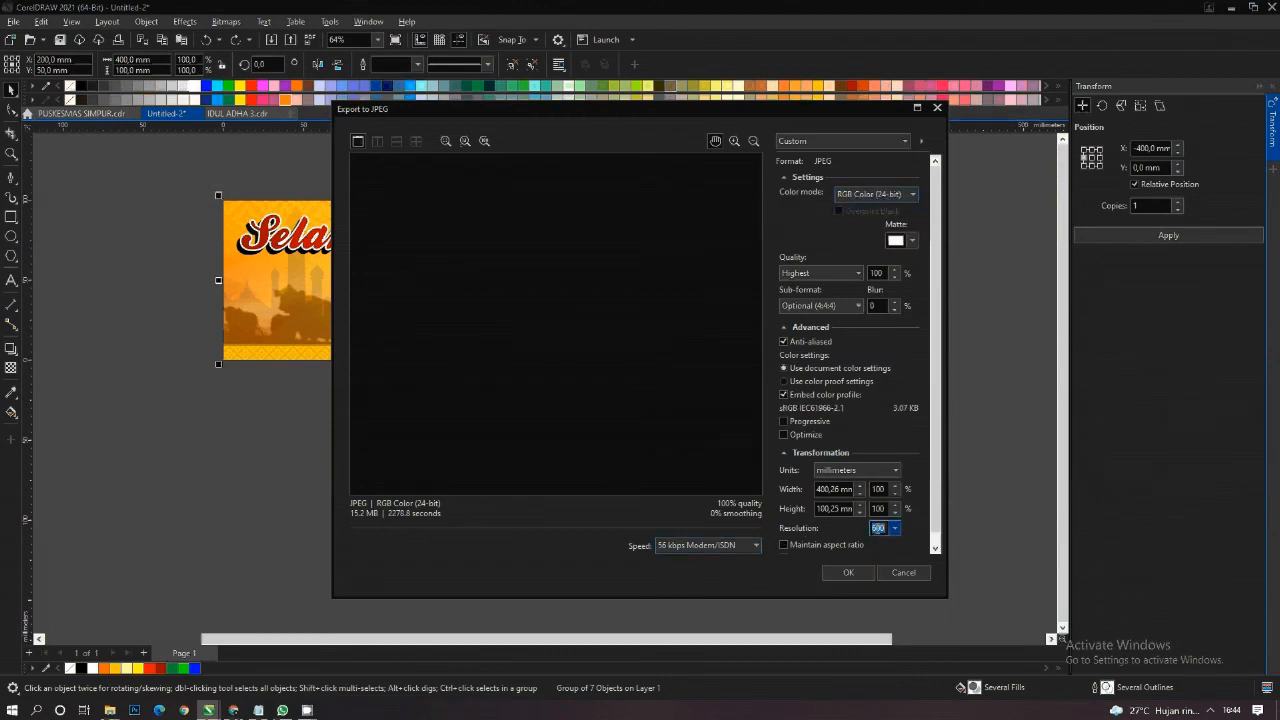
pyautogui.click(850, 572)
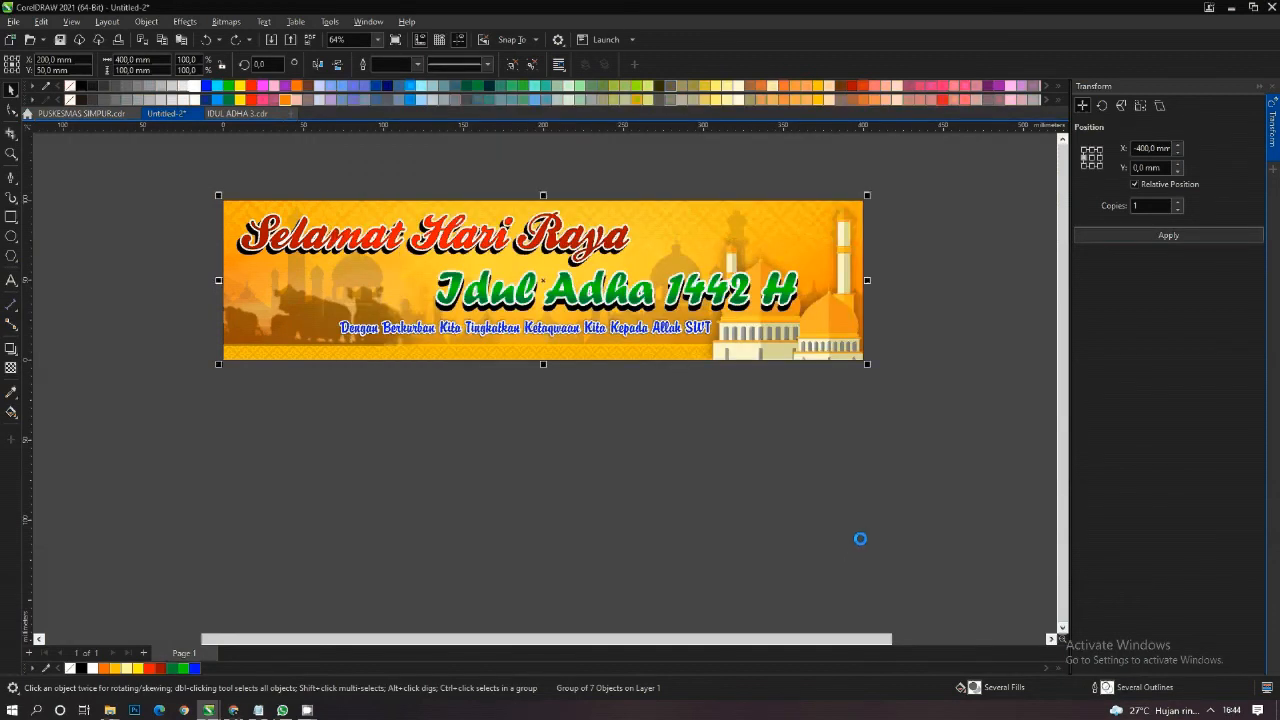